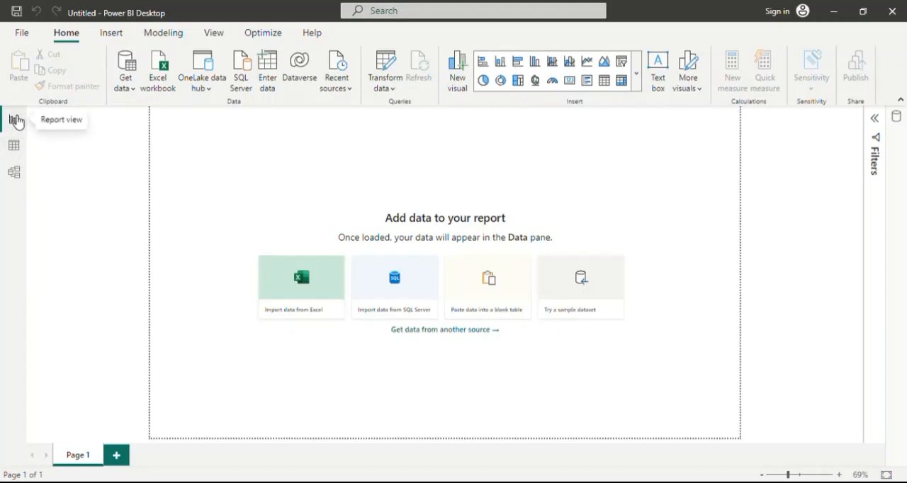
Look briefly at the Data view and the Model view of the blank report, and return to the Report view.
{"action": "left_click", "coordinate": [15, 147]}
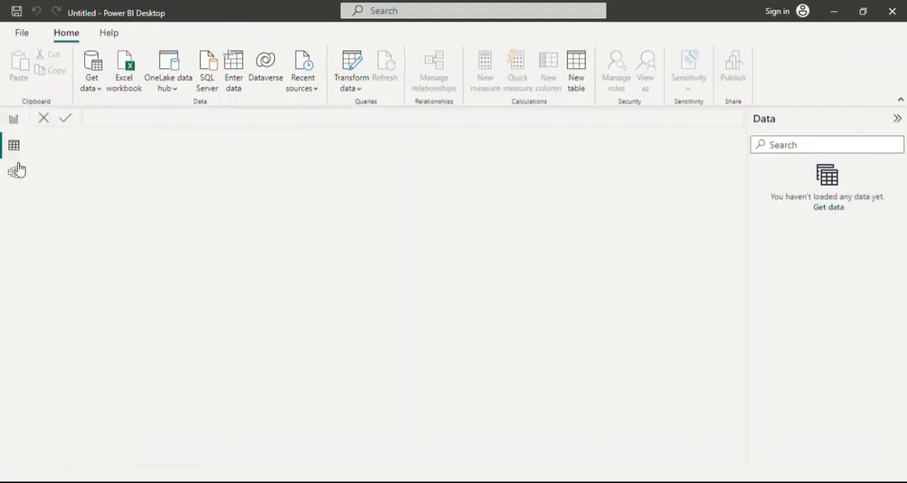
{"action": "left_click", "coordinate": [14, 170]}
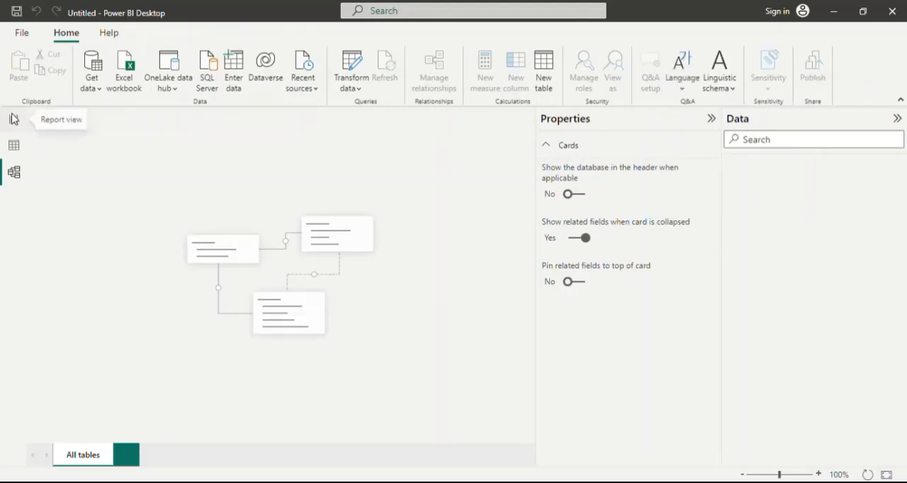
{"action": "left_click", "coordinate": [16, 121]}
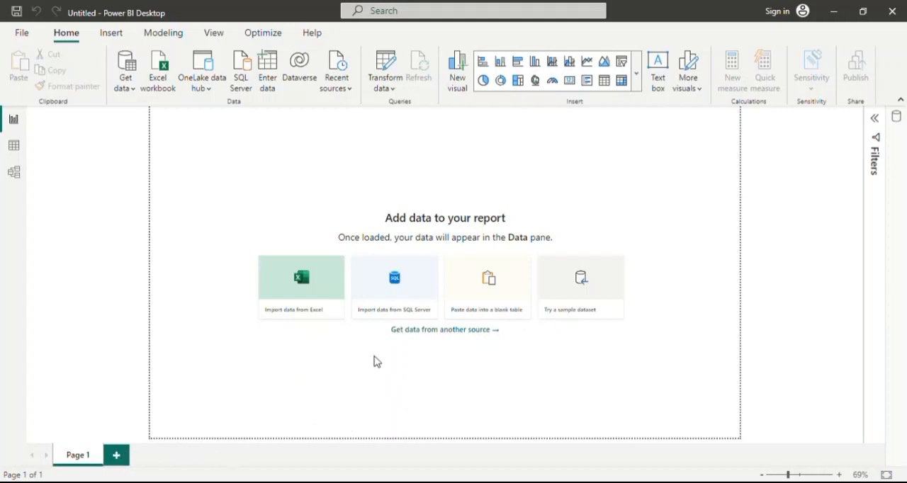
Try adding two blank pages to the report and delete both of them.
{"action": "left_click", "coordinate": [117, 456]}
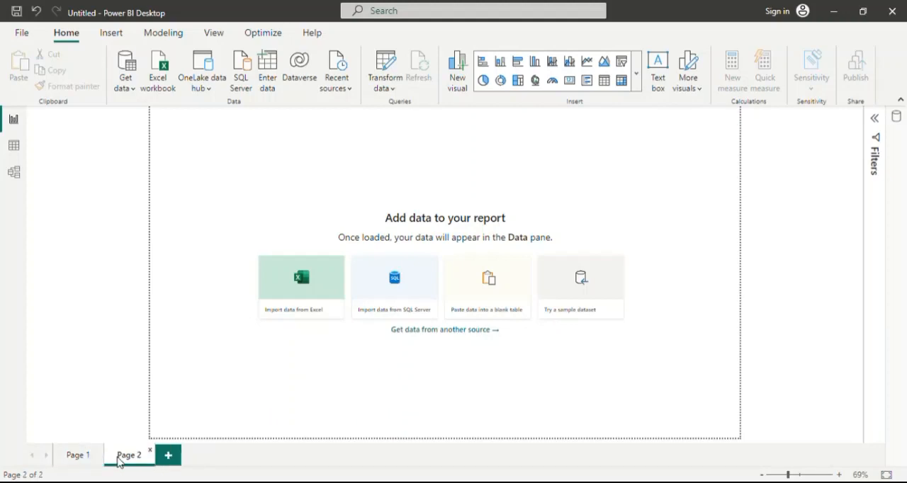
{"action": "left_click", "coordinate": [173, 459]}
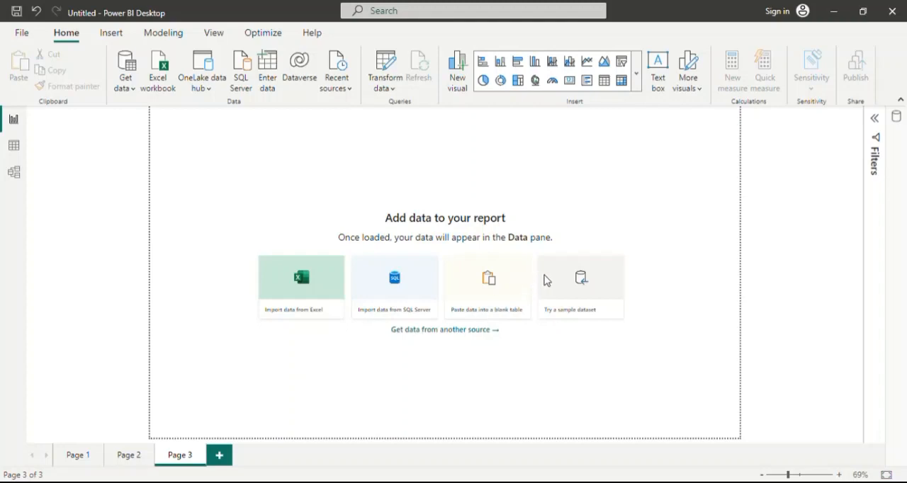
{"action": "left_click", "coordinate": [200, 449]}
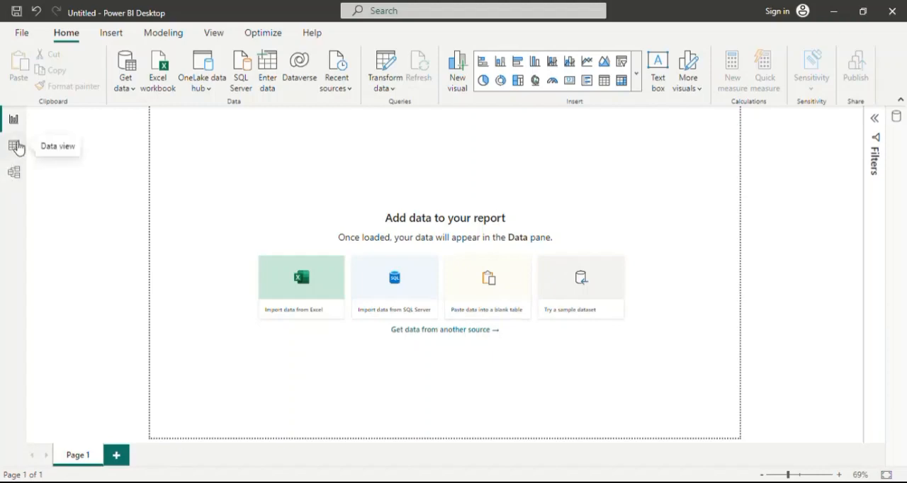
Examine the Data and Model views again, collapsing the Properties pane before returning to the report canvas.
{"action": "left_click", "coordinate": [18, 145]}
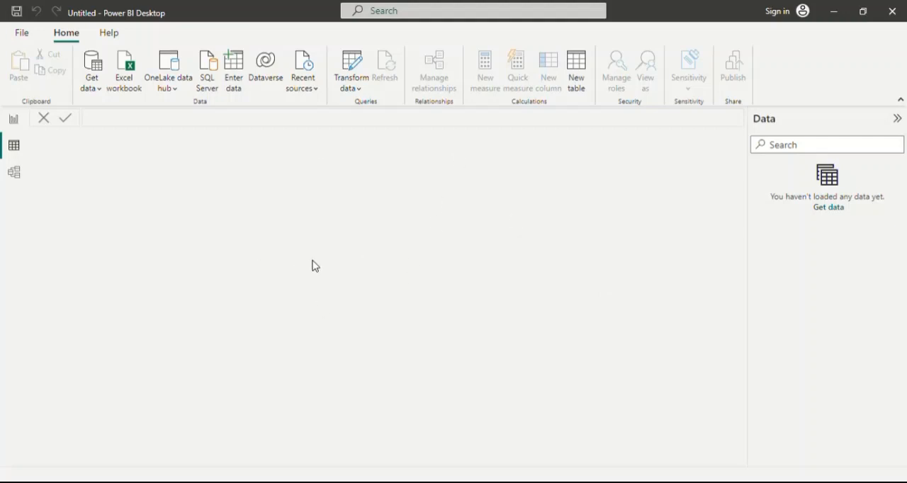
{"action": "left_click", "coordinate": [17, 177]}
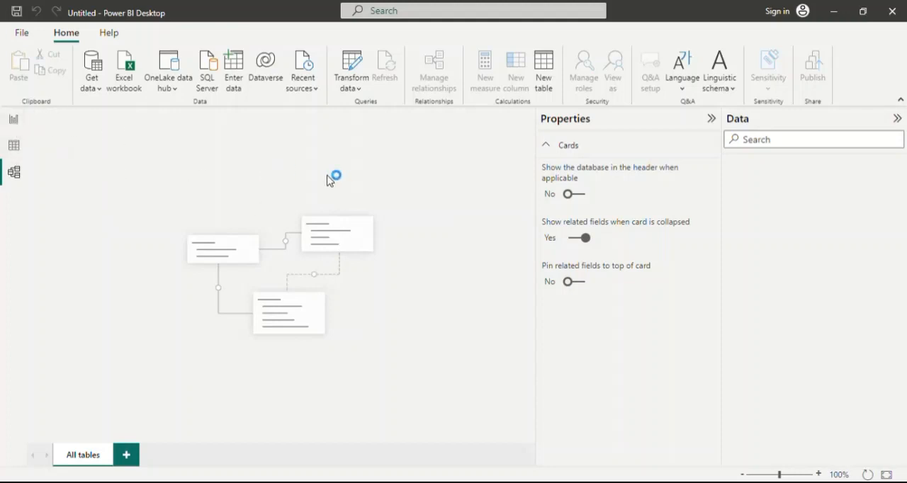
{"action": "left_click", "coordinate": [712, 119]}
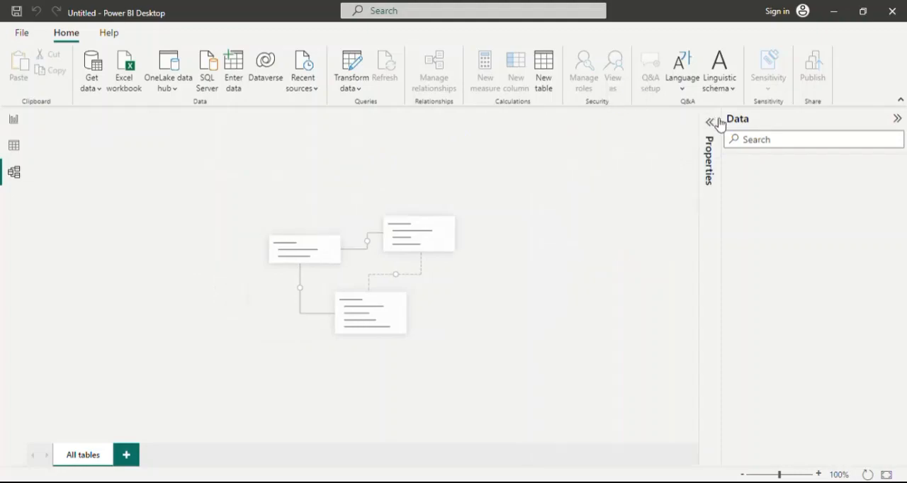
{"action": "left_click", "coordinate": [14, 120]}
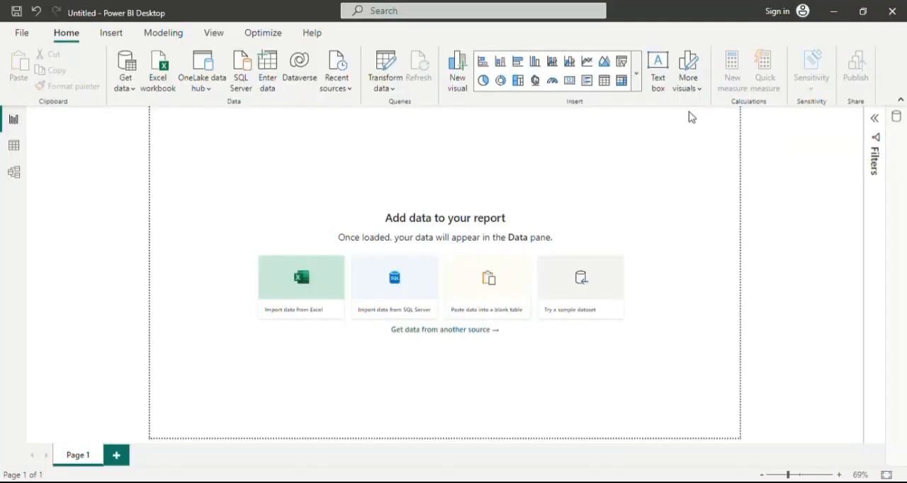
Expand the Data pane and open the full list of available data sources.
{"action": "left_click", "coordinate": [898, 118]}
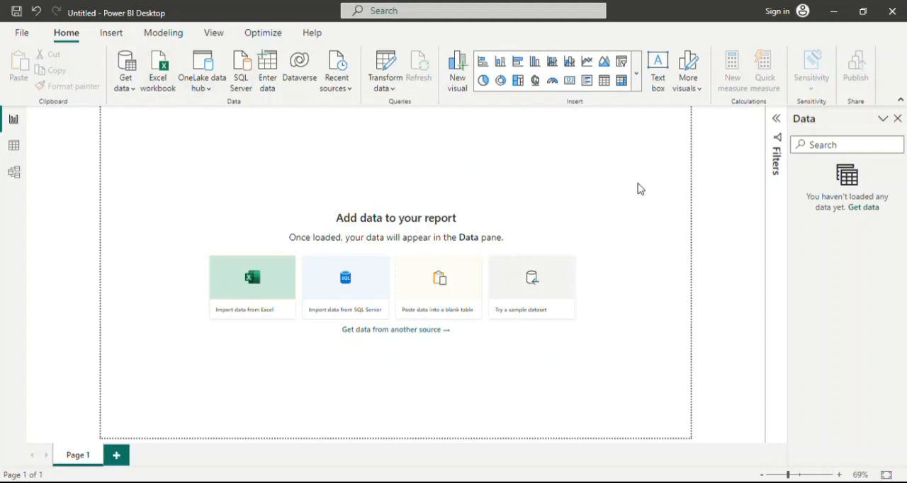
{"action": "left_click", "coordinate": [134, 88]}
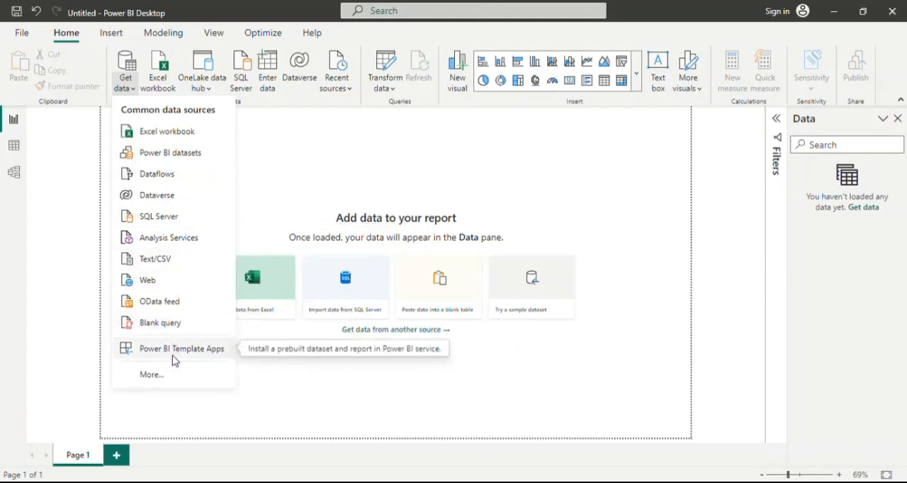
{"action": "left_click", "coordinate": [159, 376]}
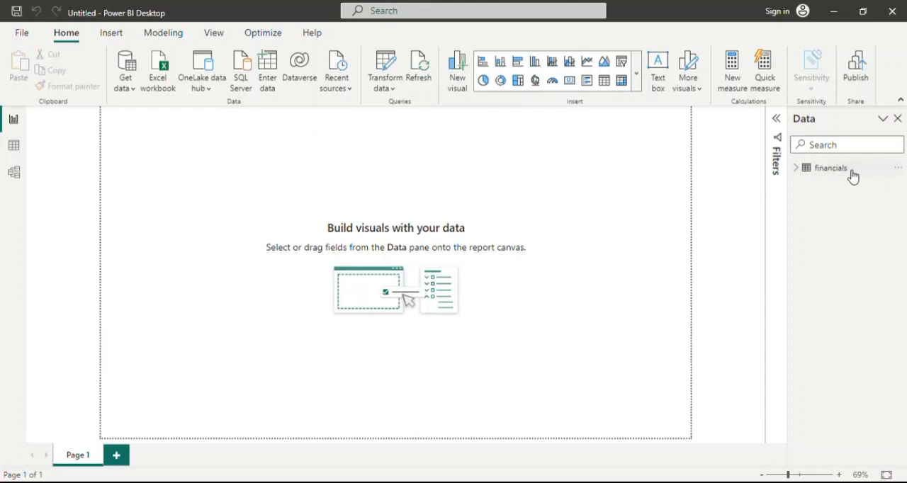
Examine the rows and columns of the loaded financials table in the Data view.
{"action": "mouse_move", "coordinate": [854, 177]}
{"action": "mouse_move", "coordinate": [805, 175]}
{"action": "left_click", "coordinate": [19, 151]}
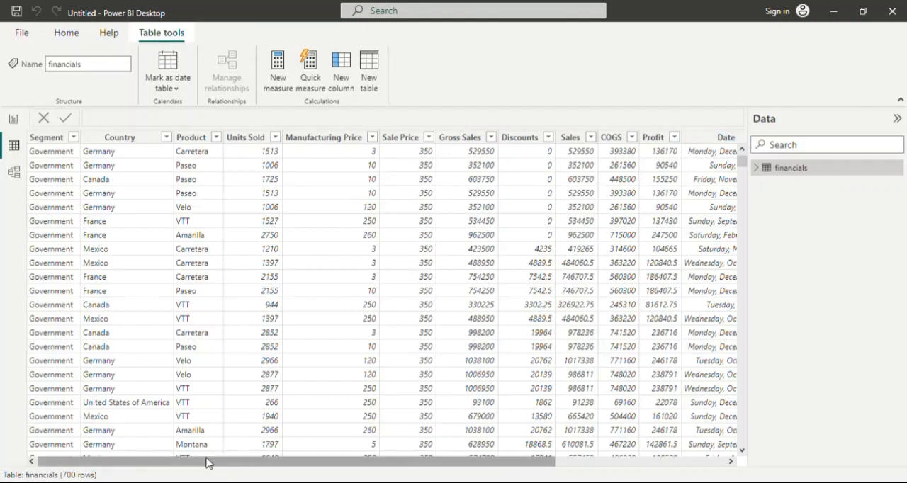
{"action": "mouse_move", "coordinate": [206, 463]}
{"action": "left_mouse_down"}
{"action": "mouse_move", "coordinate": [405, 465]}
{"action": "mouse_move", "coordinate": [197, 465]}
{"action": "left_mouse_up"}
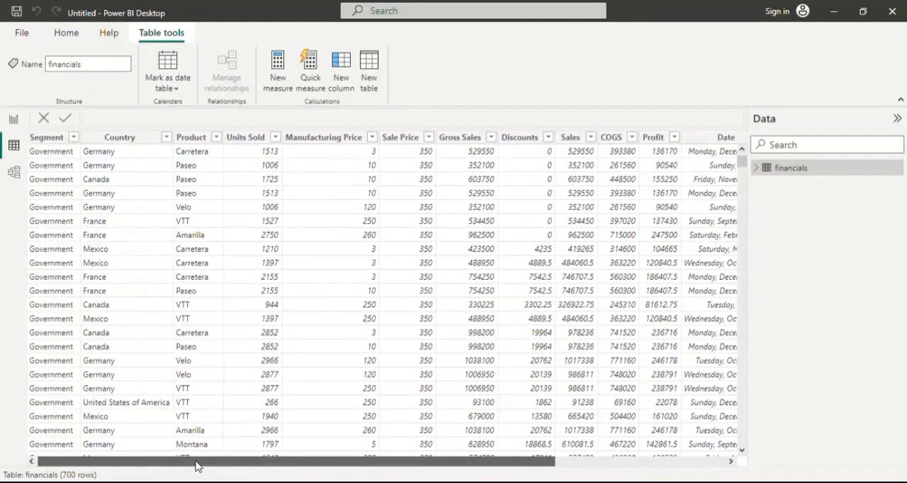
Move the financials table card to the middle of the model diagram and return to the Report view.
{"action": "left_click", "coordinate": [19, 176]}
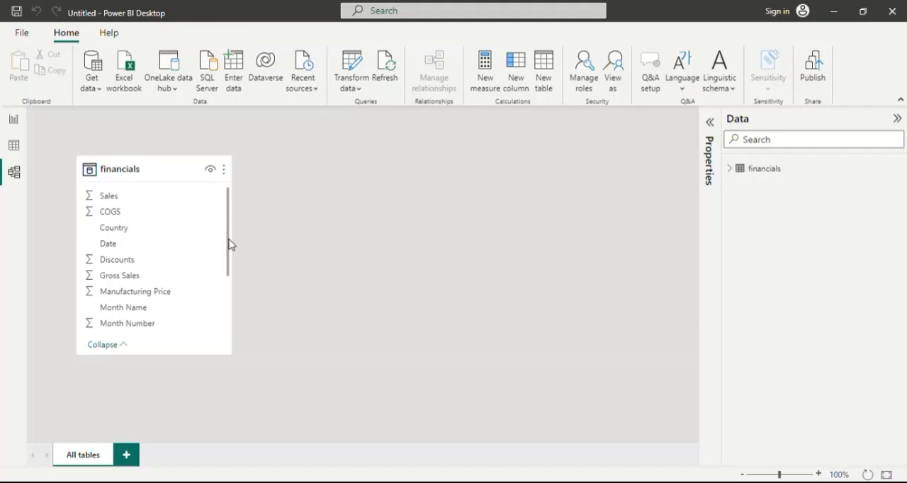
{"action": "left_click_drag", "start_coordinate": [177, 172], "coordinate": [366, 201]}
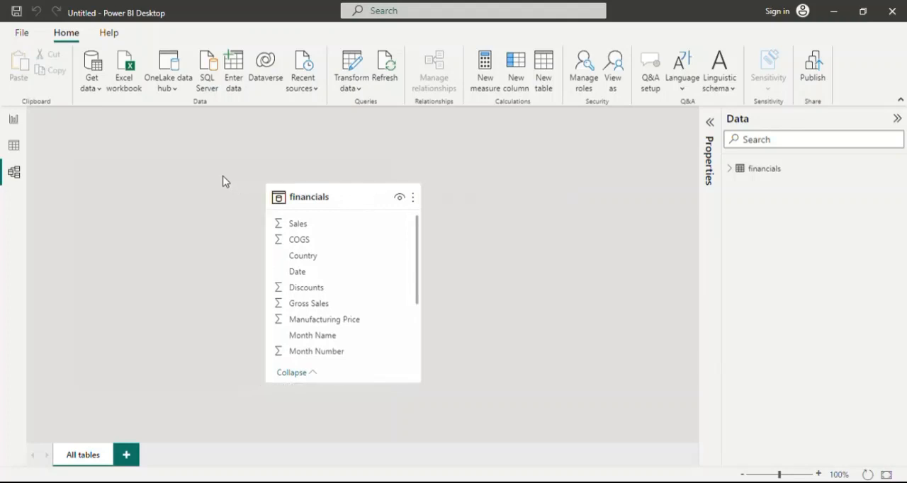
{"action": "left_click", "coordinate": [13, 145]}
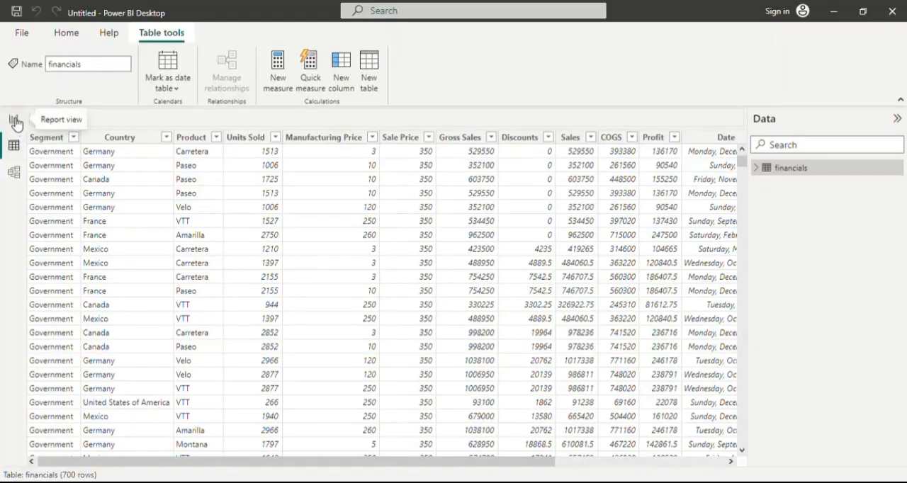
{"action": "left_click", "coordinate": [14, 120]}
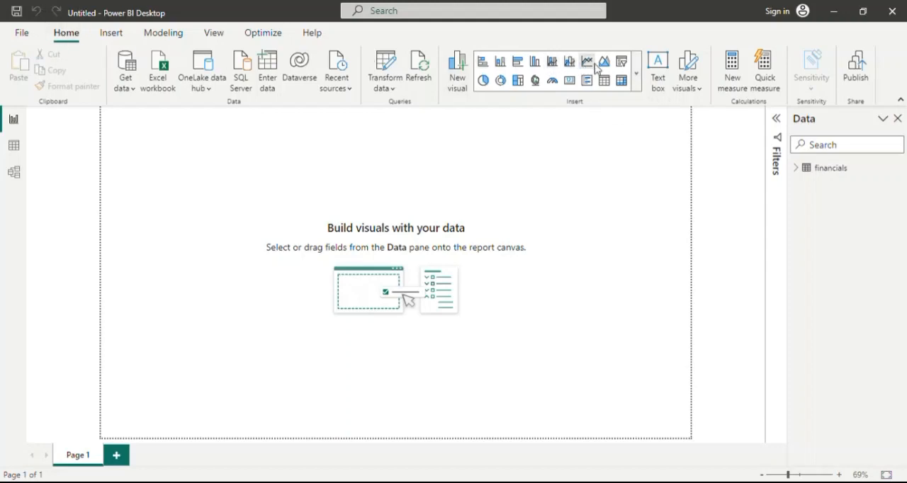
{"action": "left_click", "coordinate": [637, 73]}
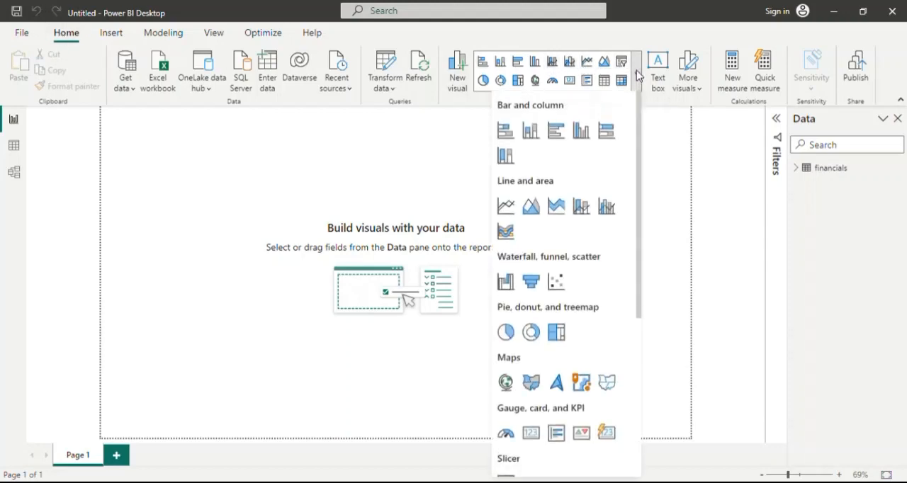
{"action": "left_click", "coordinate": [639, 76]}
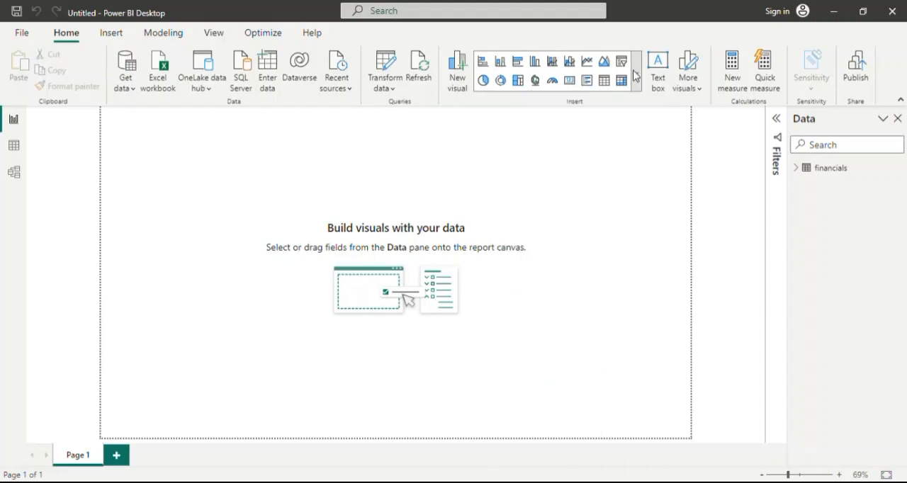
{"action": "left_click", "coordinate": [636, 70]}
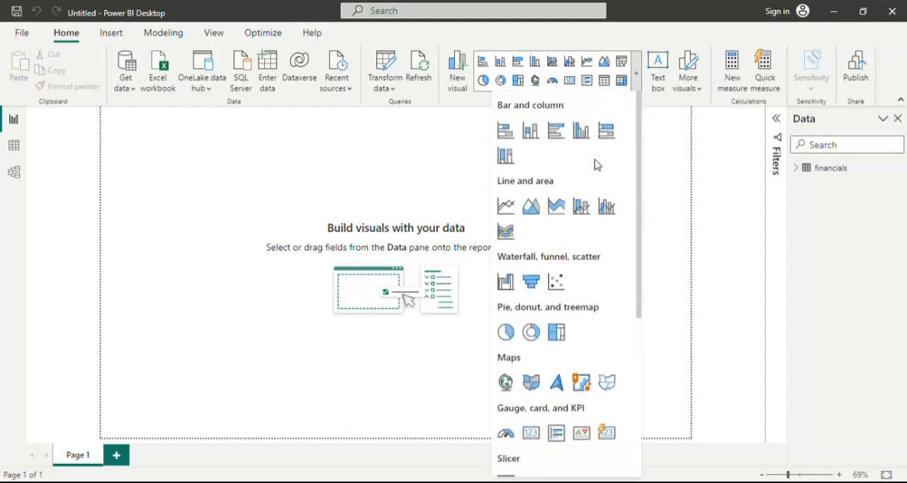
{"action": "left_click", "coordinate": [637, 69]}
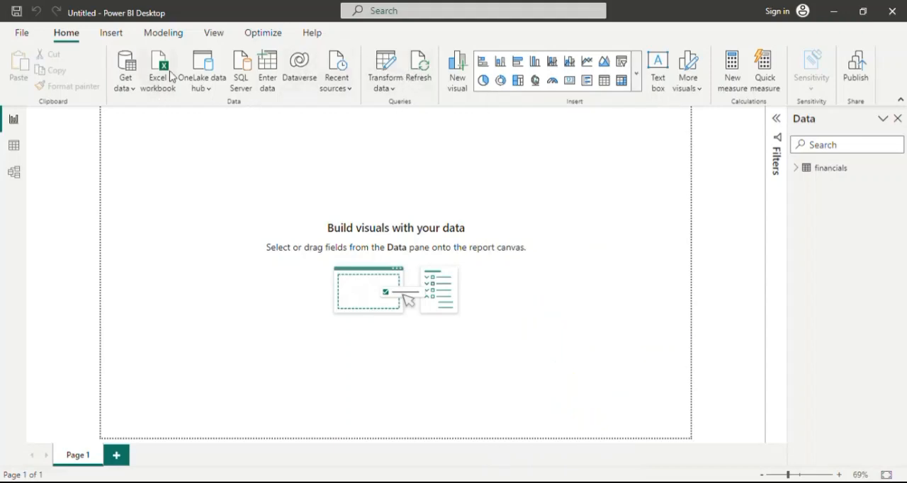
Insert a text box as a thin banner across the top of the page and enter the title FINANCIAL DATA ANALYTICS DASHBOARD.
{"action": "left_click", "coordinate": [112, 34]}
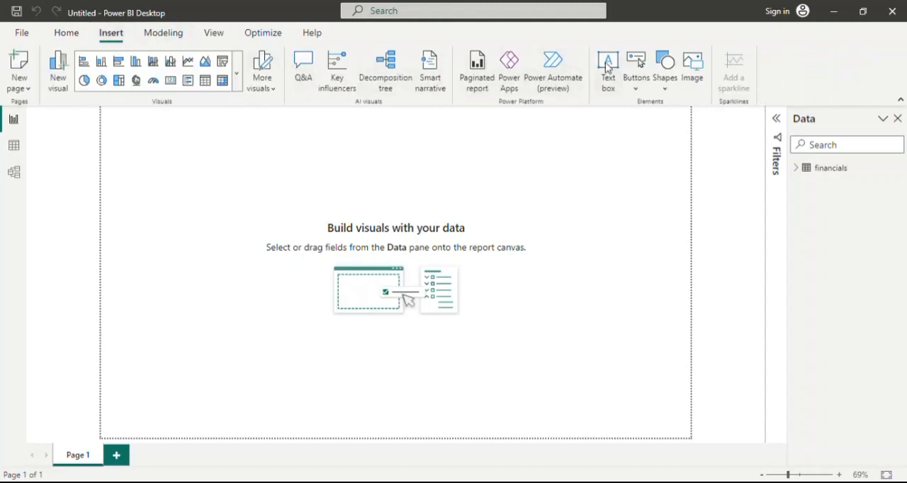
{"action": "left_click", "coordinate": [608, 69]}
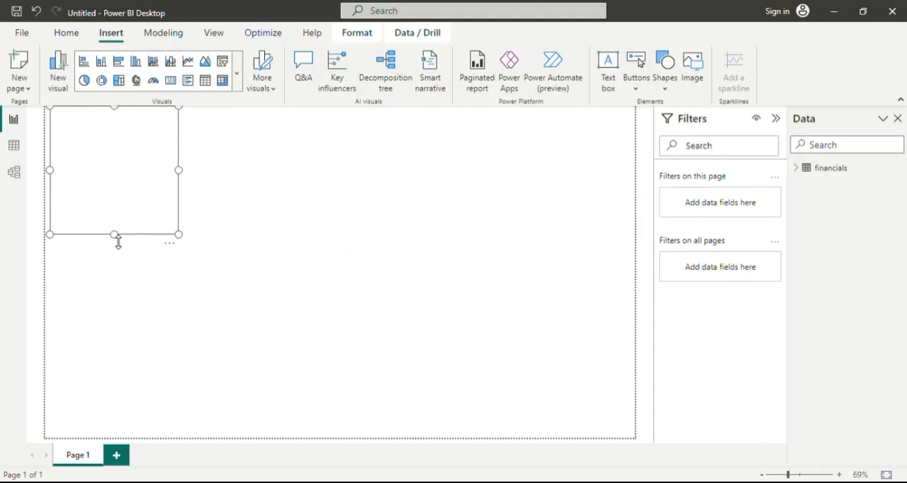
{"action": "left_click_drag", "start_coordinate": [118, 239], "coordinate": [119, 160]}
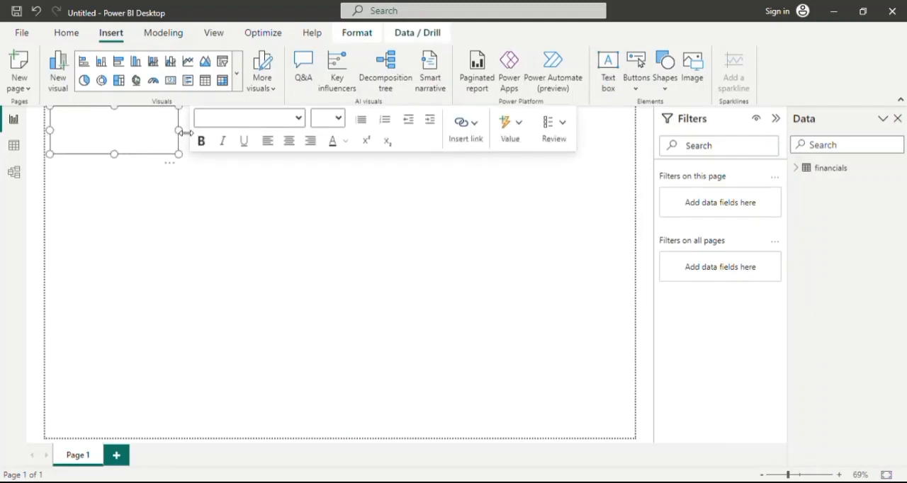
{"action": "left_click_drag", "start_coordinate": [185, 129], "coordinate": [634, 138]}
{"action": "left_click_drag", "start_coordinate": [343, 160], "coordinate": [342, 144]}
{"action": "left_click", "coordinate": [221, 119]}
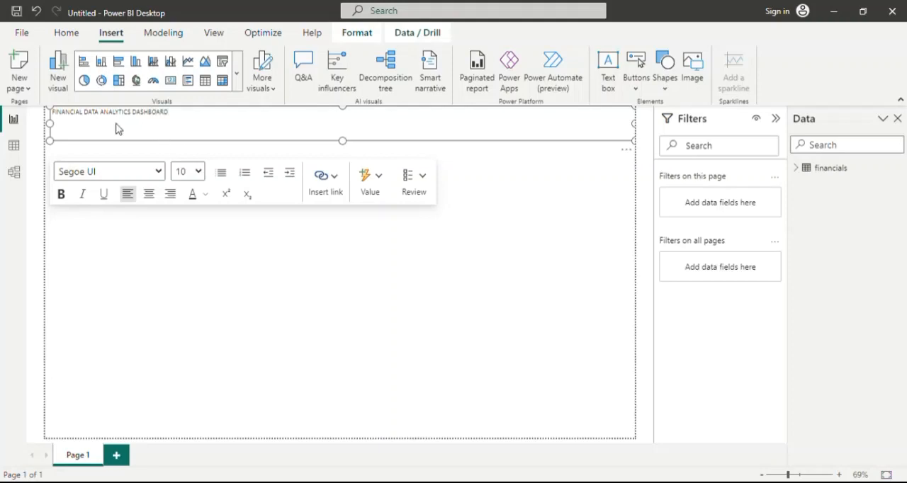
Format the dashboard title with font size 32 and bold.
{"action": "left_click_drag", "start_coordinate": [168, 115], "coordinate": [49, 117]}
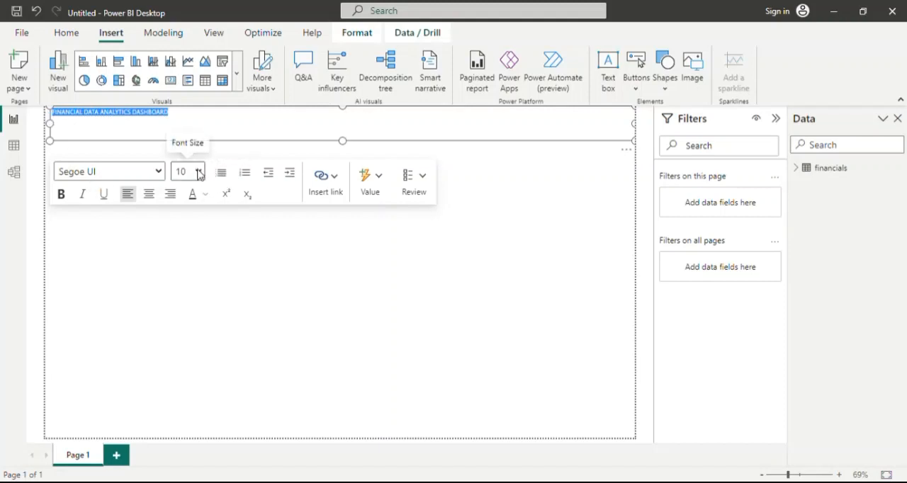
{"action": "left_click", "coordinate": [185, 308]}
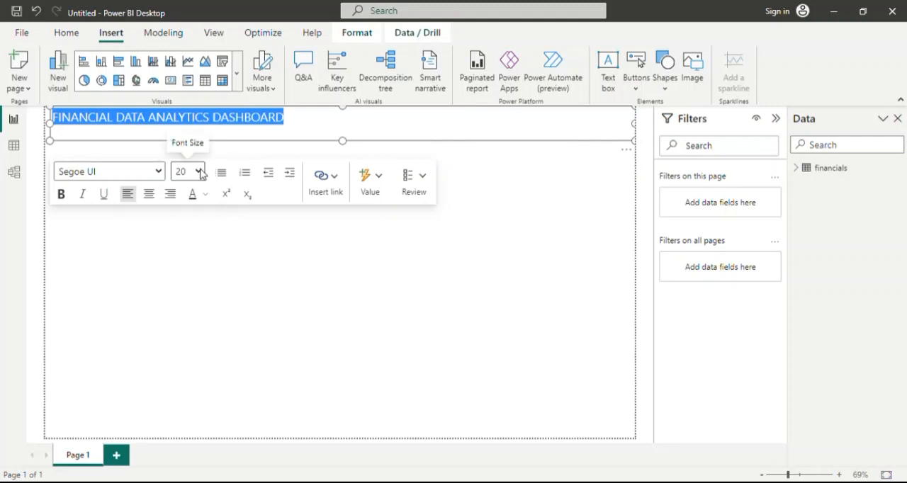
{"action": "left_click", "coordinate": [189, 354]}
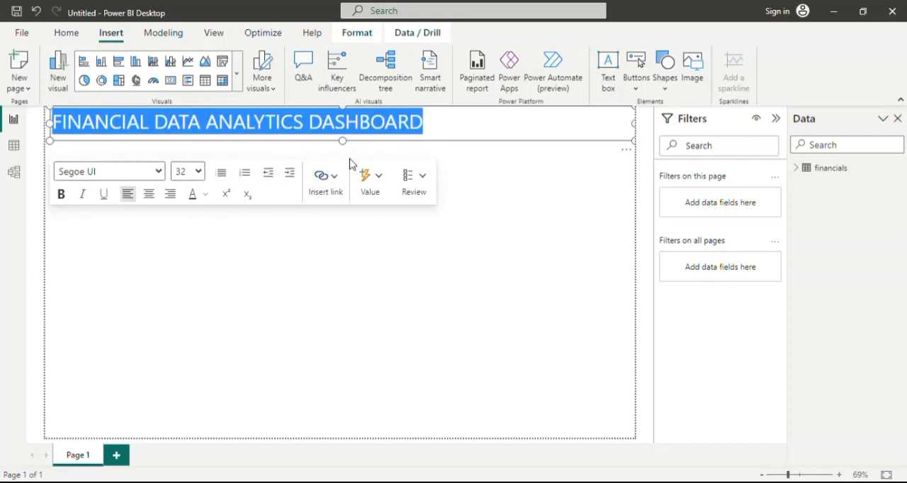
{"action": "left_click", "coordinate": [62, 195]}
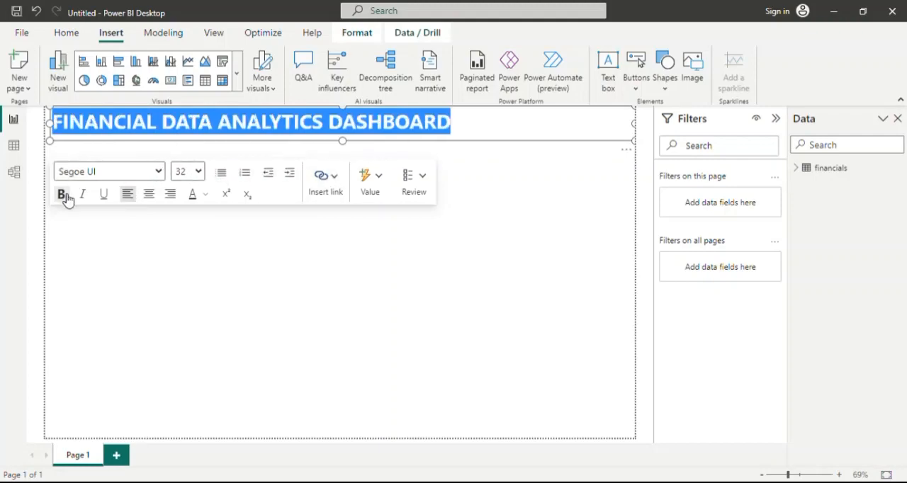
{"action": "left_click", "coordinate": [481, 128]}
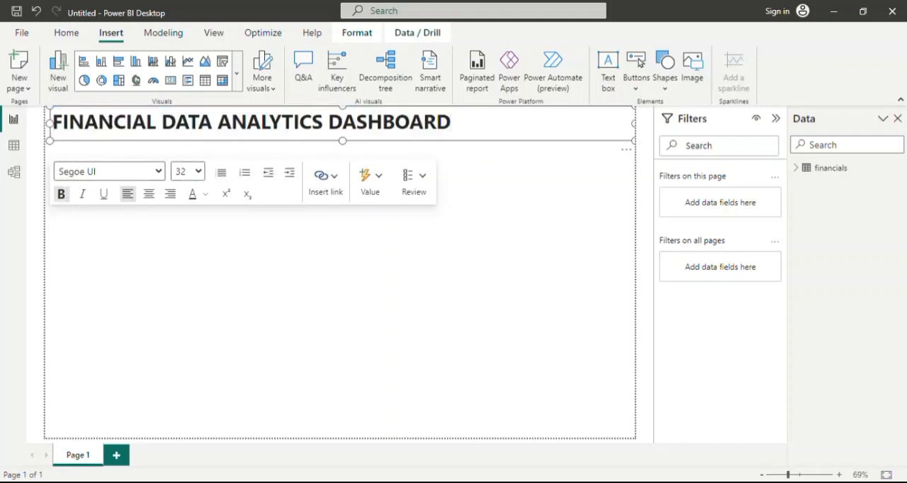
Center-align the dashboard title within its text box and deselect the text box.
{"action": "left_click_drag", "start_coordinate": [459, 126], "coordinate": [55, 128]}
{"action": "left_click", "coordinate": [148, 194]}
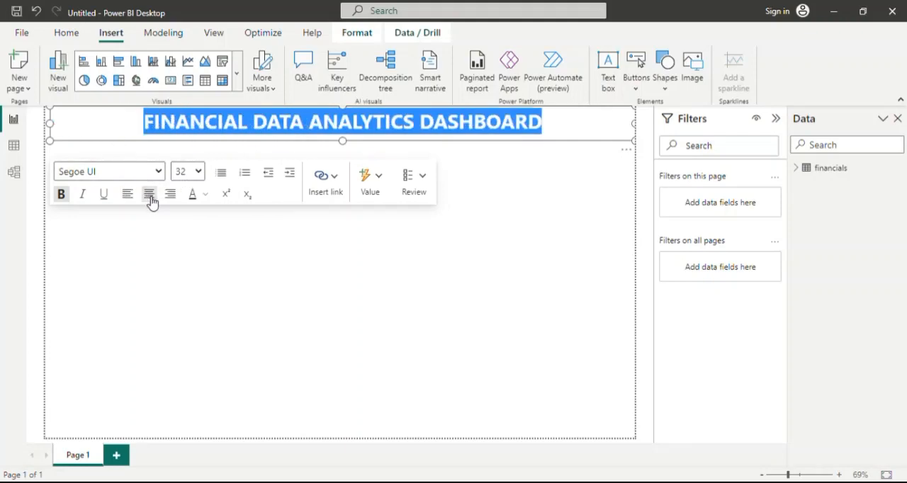
{"action": "left_click", "coordinate": [564, 127]}
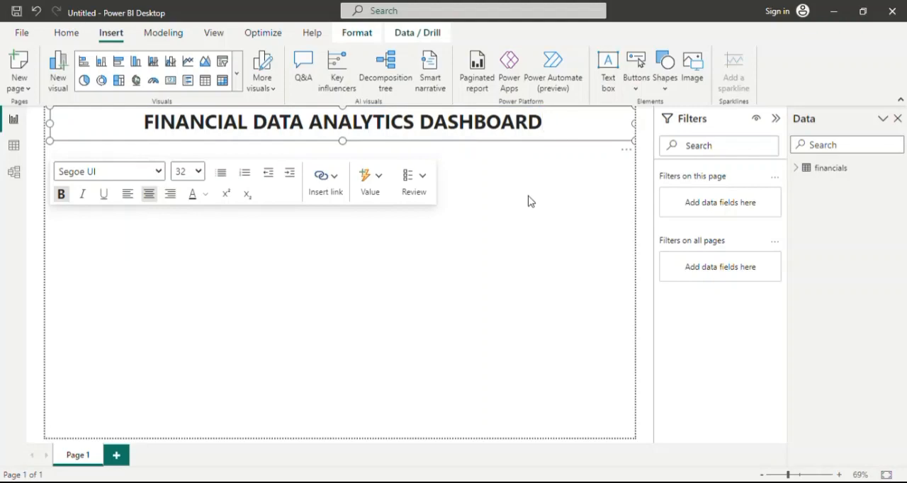
{"action": "left_click", "coordinate": [461, 216]}
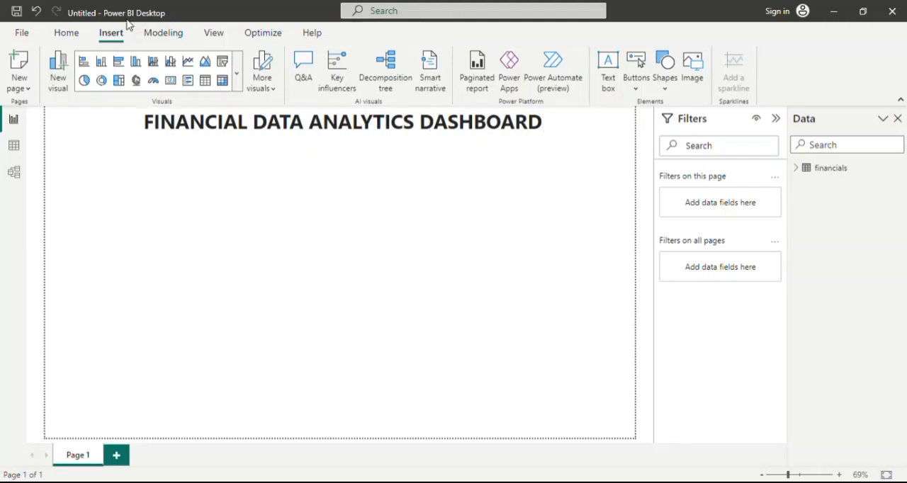
Expand the financials table's fields and insert a multi-row card placed directly below the dashboard title.
{"action": "left_click", "coordinate": [71, 34]}
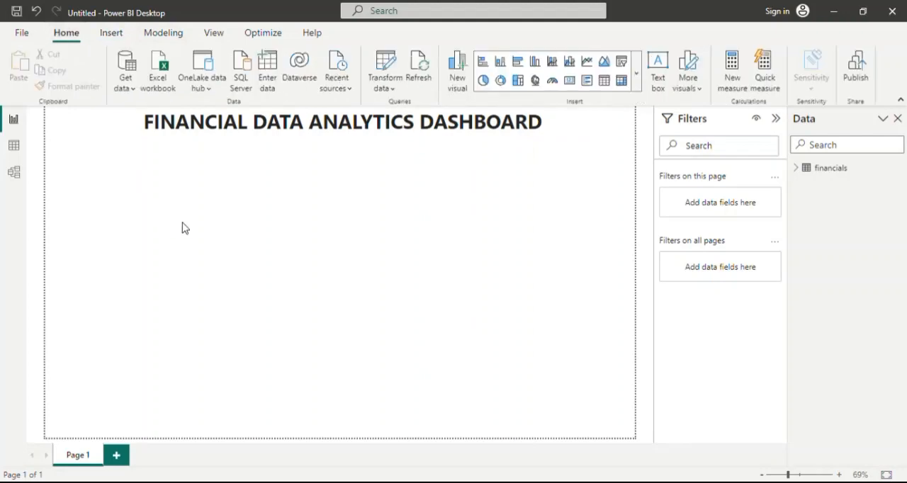
{"action": "left_click", "coordinate": [800, 170]}
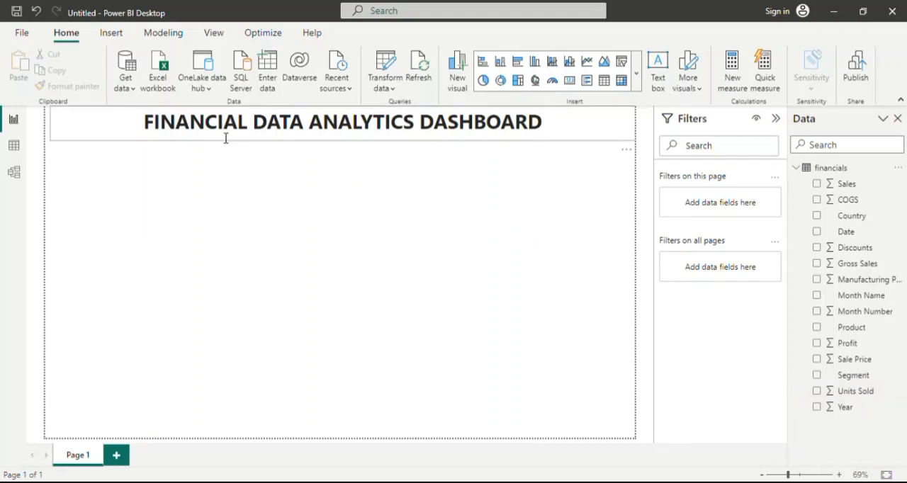
{"action": "left_click", "coordinate": [636, 74]}
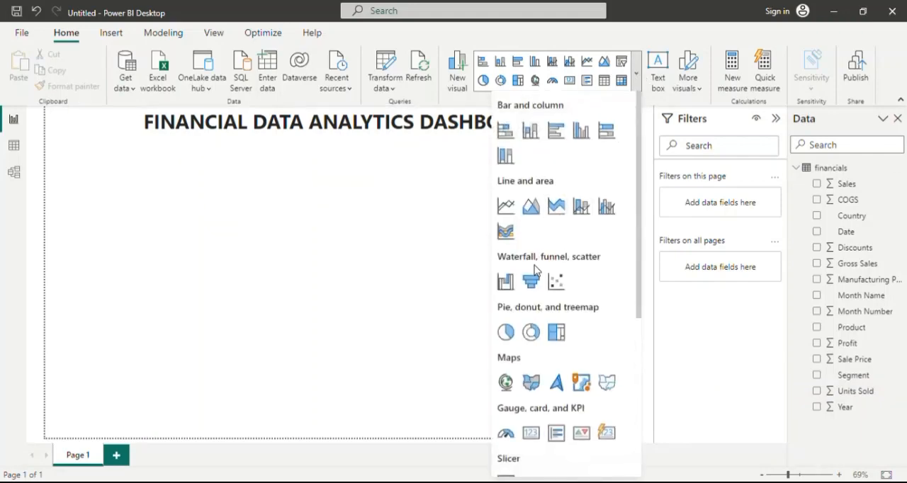
{"action": "left_click", "coordinate": [636, 73]}
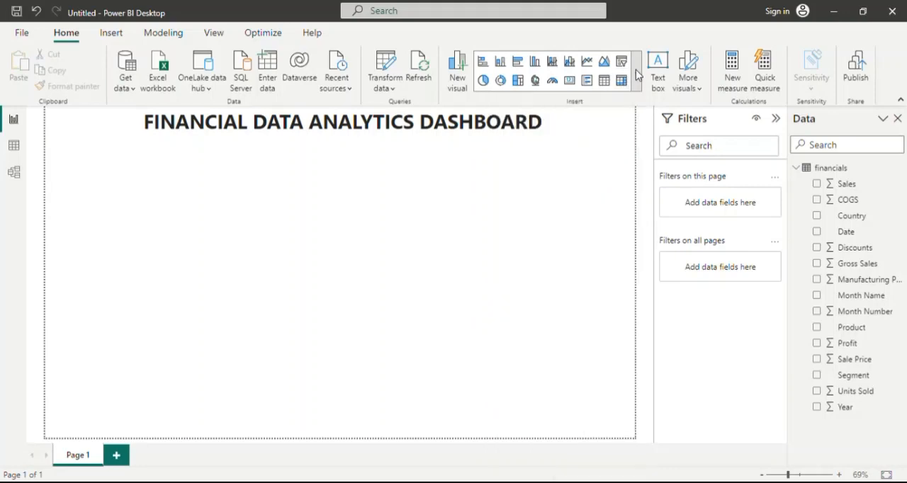
{"action": "left_click", "coordinate": [636, 75]}
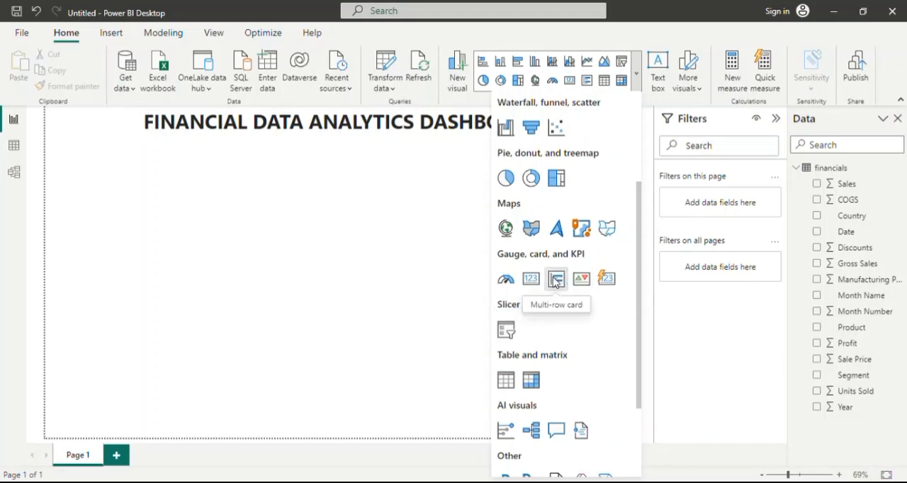
{"action": "left_click", "coordinate": [556, 281]}
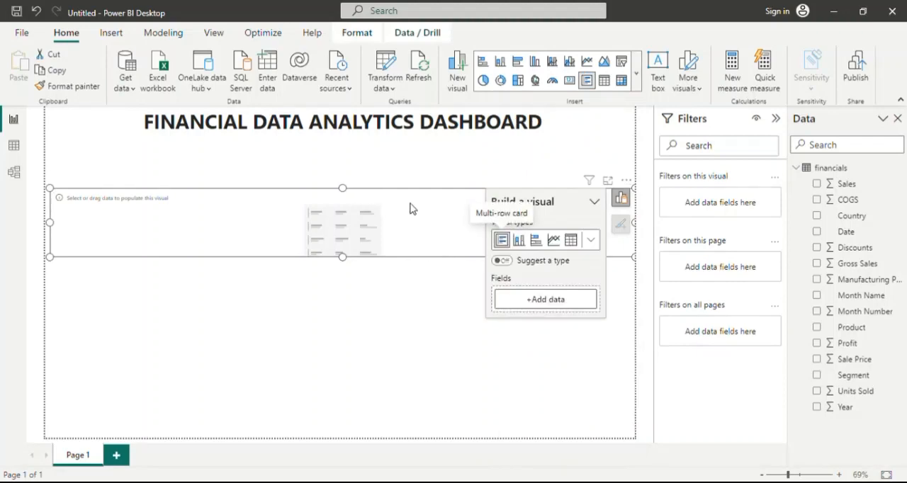
{"action": "left_click_drag", "start_coordinate": [406, 192], "coordinate": [395, 157]}
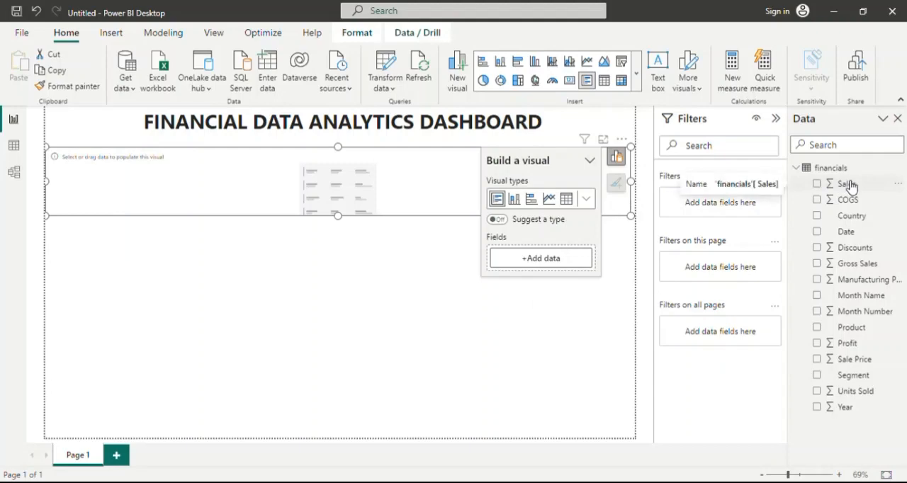
Add the Sales, COGS, Gross Sales, Profit and Units Sold fields to the multi-row card.
{"action": "left_click_drag", "start_coordinate": [850, 186], "coordinate": [556, 249]}
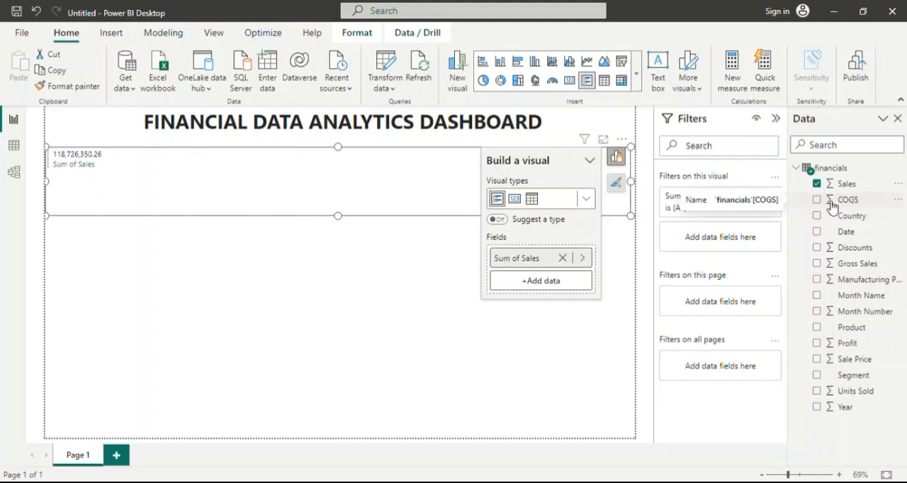
{"action": "left_click_drag", "start_coordinate": [849, 204], "coordinate": [550, 285]}
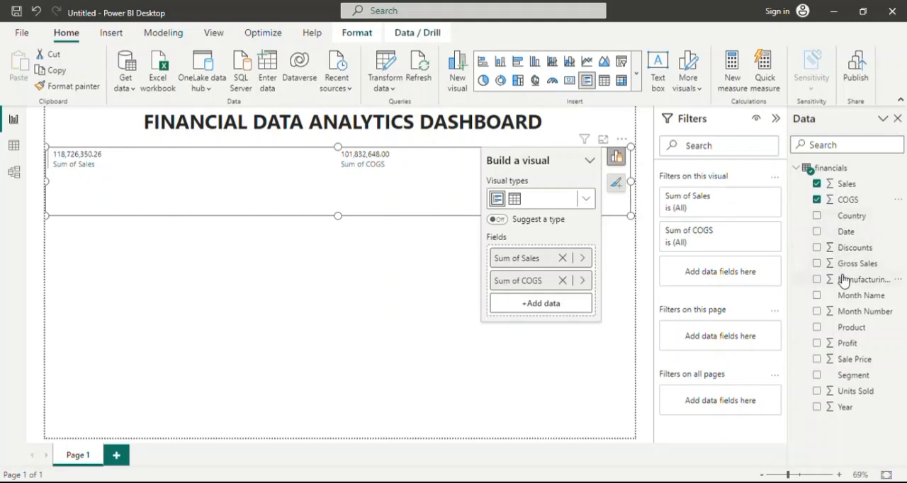
{"action": "left_click_drag", "start_coordinate": [860, 263], "coordinate": [566, 304]}
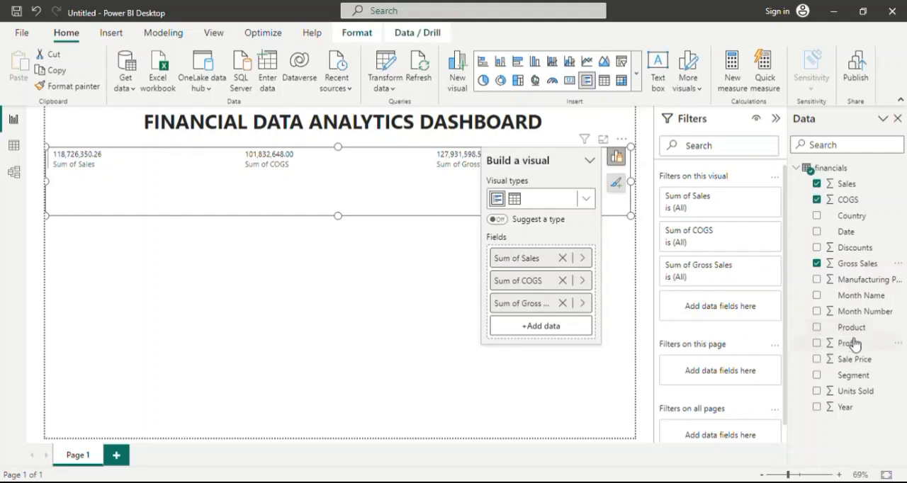
{"action": "left_click_drag", "start_coordinate": [854, 345], "coordinate": [553, 326]}
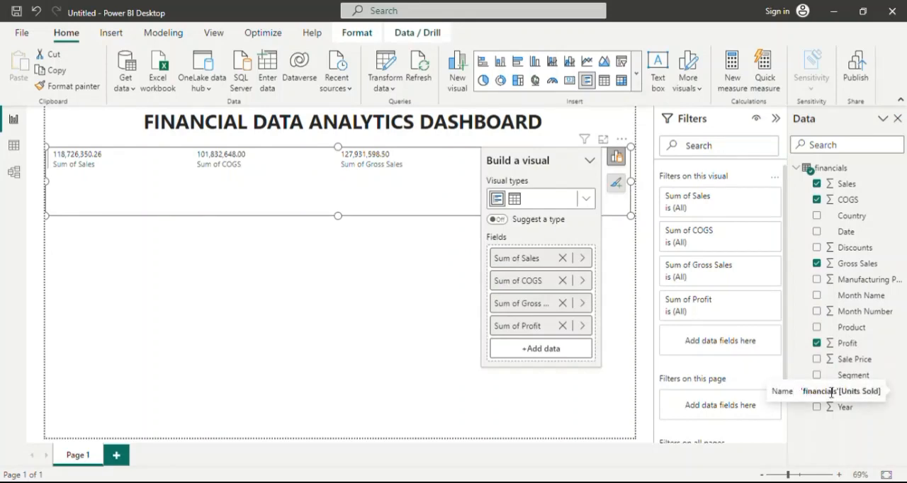
{"action": "left_click_drag", "start_coordinate": [862, 394], "coordinate": [571, 347]}
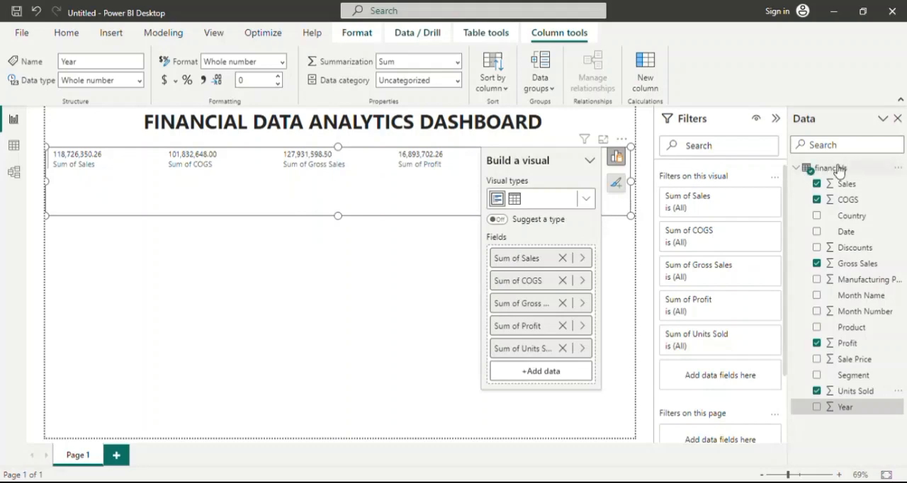
Remove all five fields from the multi-row card: Units Sold, Profit, Gross Sales, COGS and Sales.
{"action": "left_click", "coordinate": [563, 348]}
{"action": "left_click", "coordinate": [563, 326]}
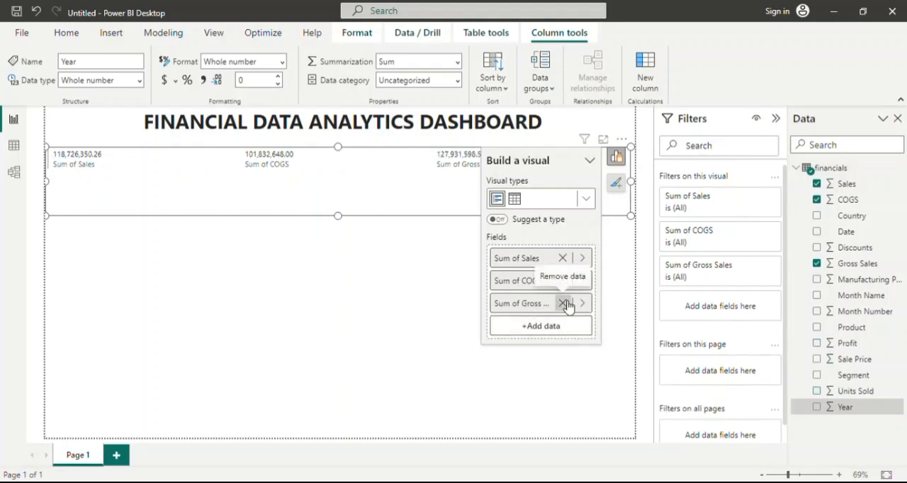
{"action": "left_click", "coordinate": [563, 303]}
{"action": "left_click", "coordinate": [564, 281]}
{"action": "left_click", "coordinate": [563, 258]}
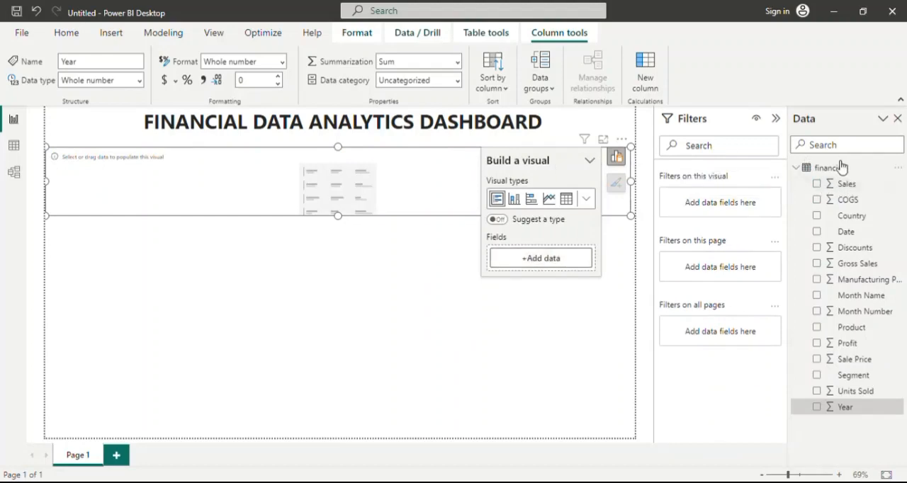
Create a new measure in the financials table with the formula Total Sales = SUM(financials[ Sales]).
{"action": "left_click", "coordinate": [839, 168]}
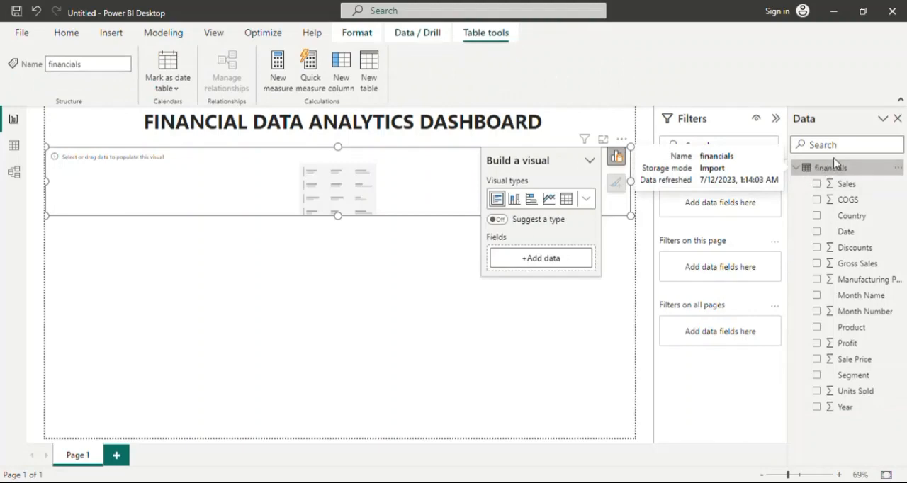
{"action": "left_click", "coordinate": [277, 70]}
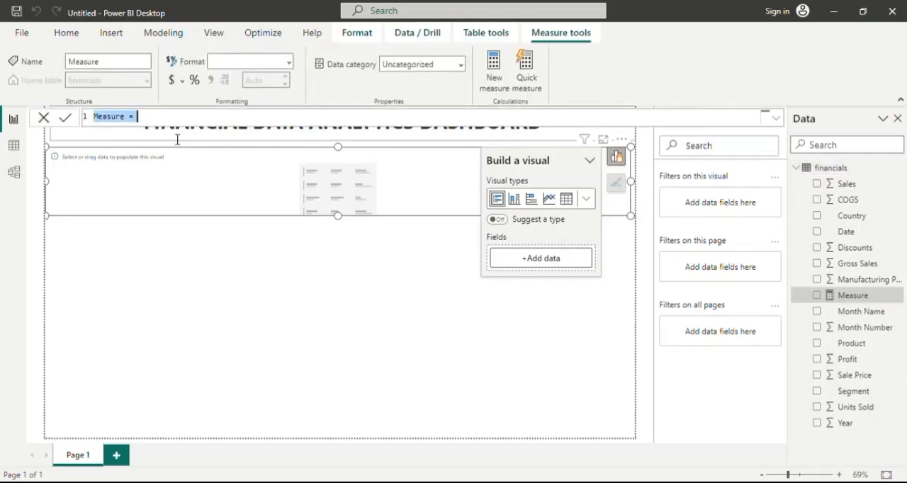
{"action": "key", "text": "BackSpace"}
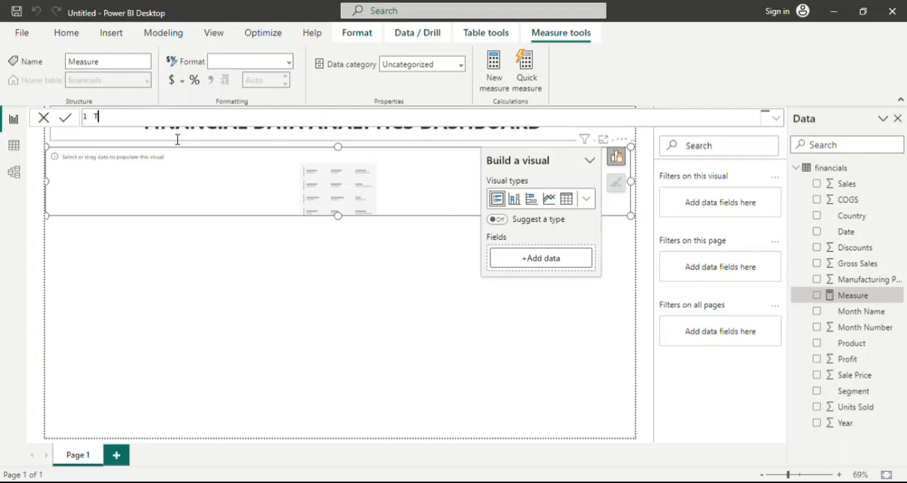
{"action": "type", "text": "Sales = sum"}
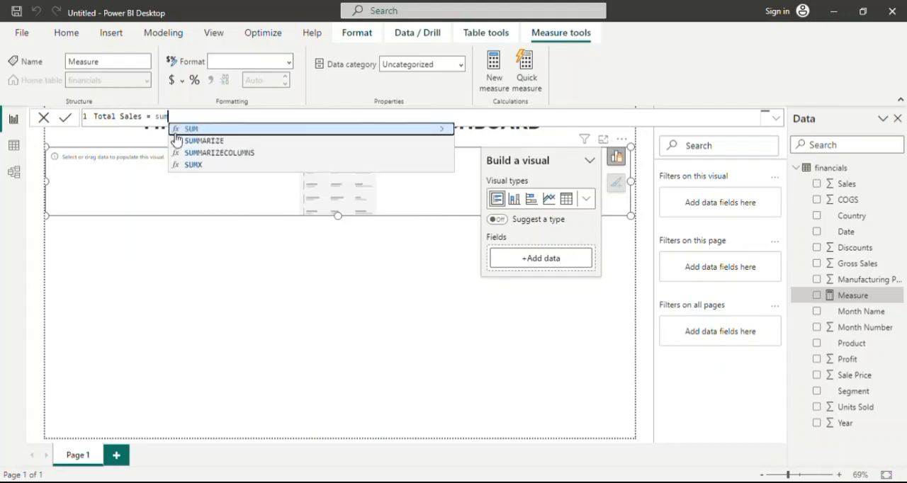
{"action": "key", "text": "Tab"}
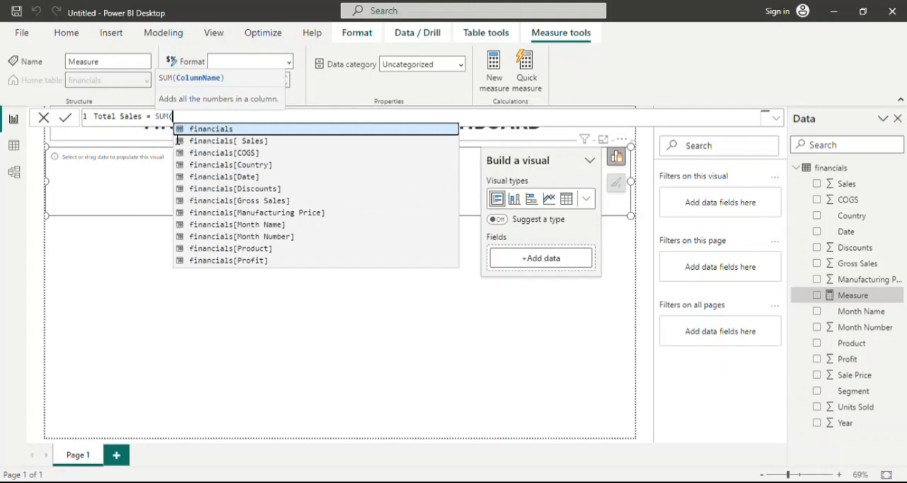
{"action": "key", "text": "Down"}
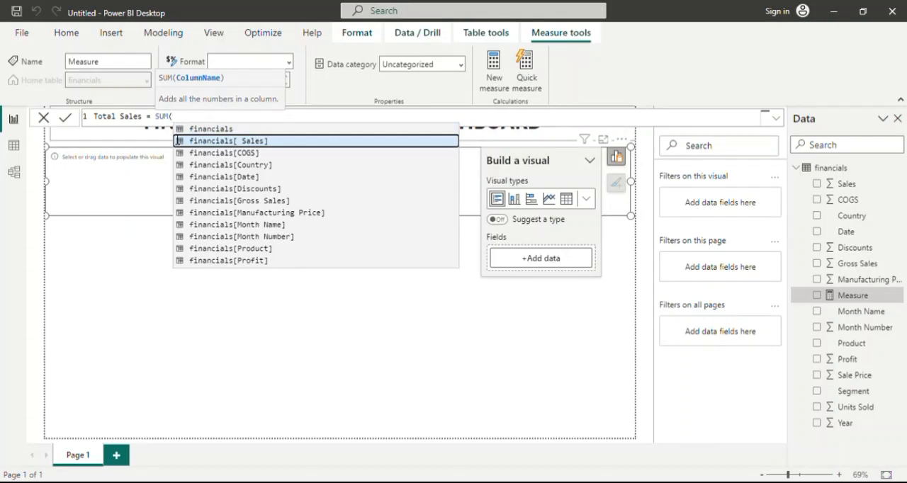
{"action": "key", "text": "Down"}
{"action": "key", "text": "Down"}
{"action": "key", "text": "Down"}
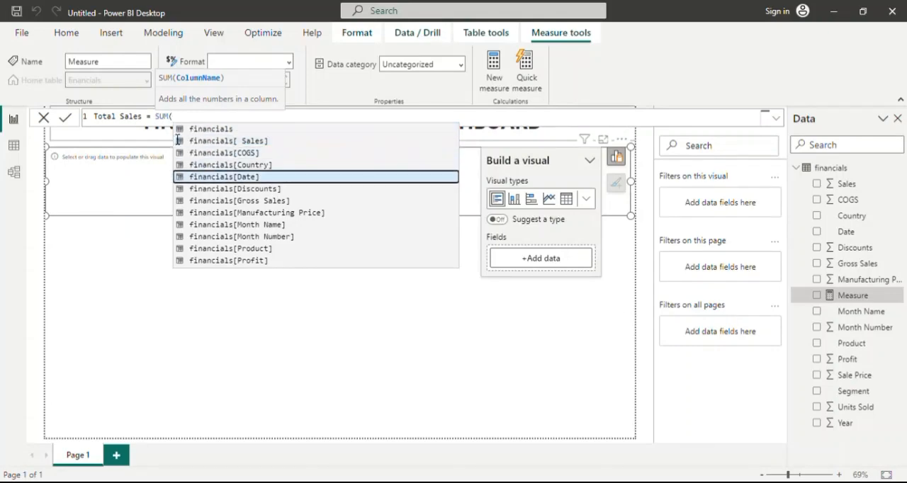
{"action": "key", "text": "Up"}
{"action": "key", "text": "Up"}
{"action": "key", "text": "Up"}
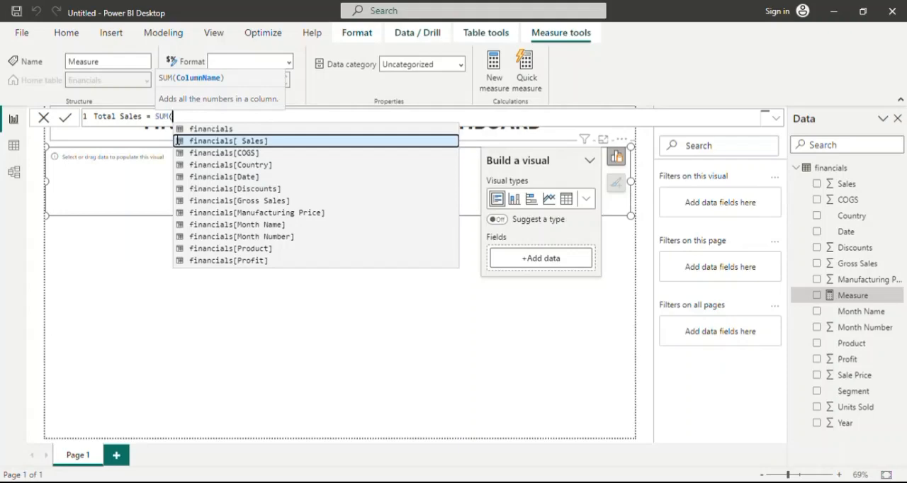
{"action": "key", "text": "Tab"}
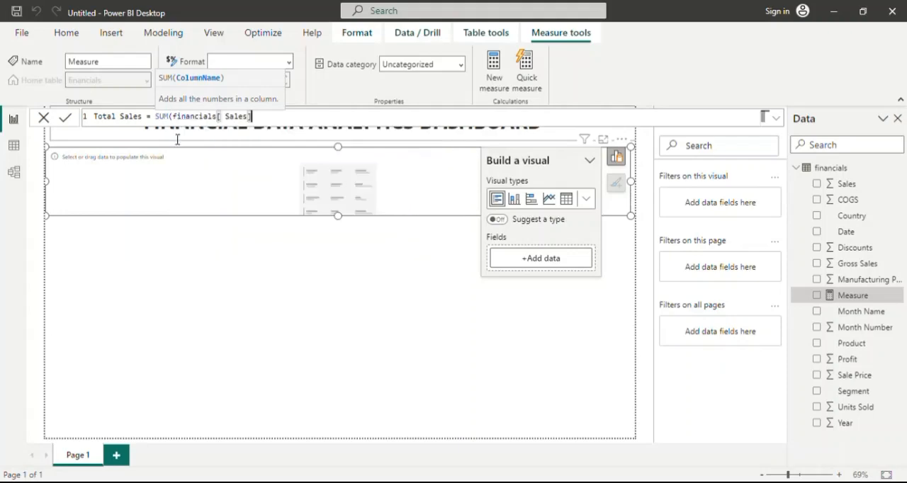
{"action": "type", "text": ")"}
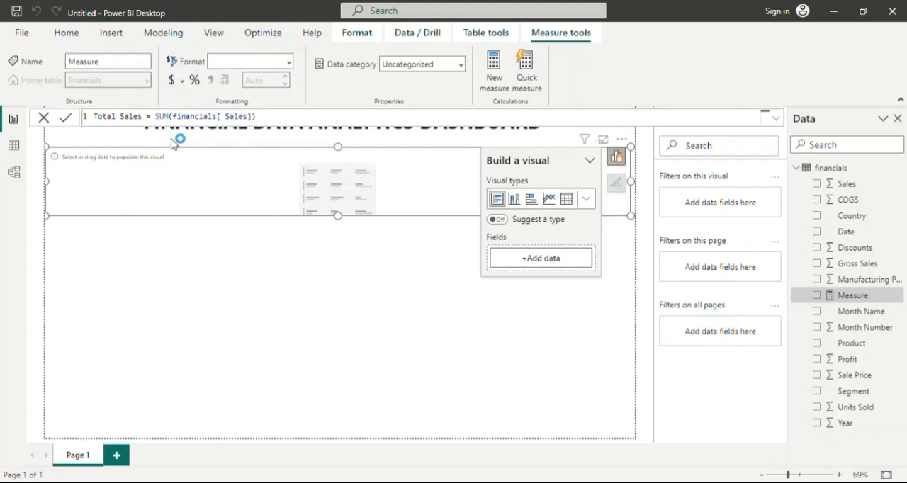
{"action": "key", "text": "Return"}
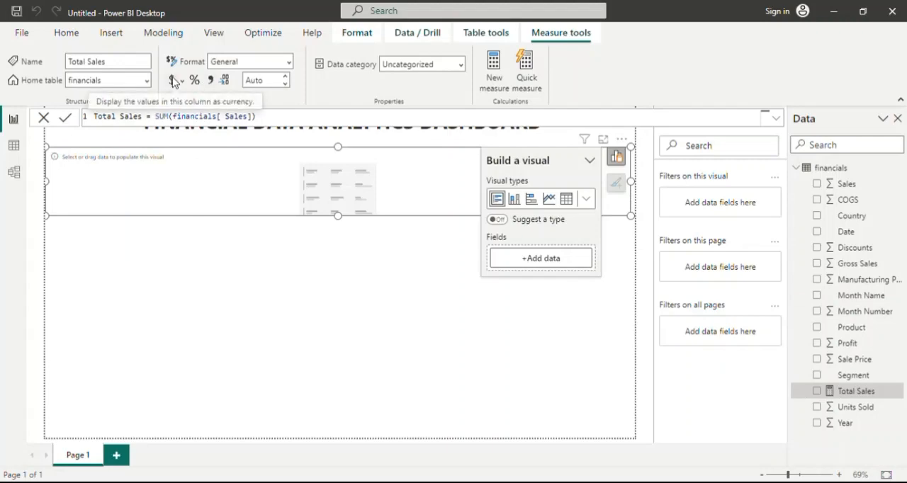
Format the Total Sales measure as currency with a thousands separator.
{"action": "left_click", "coordinate": [211, 80]}
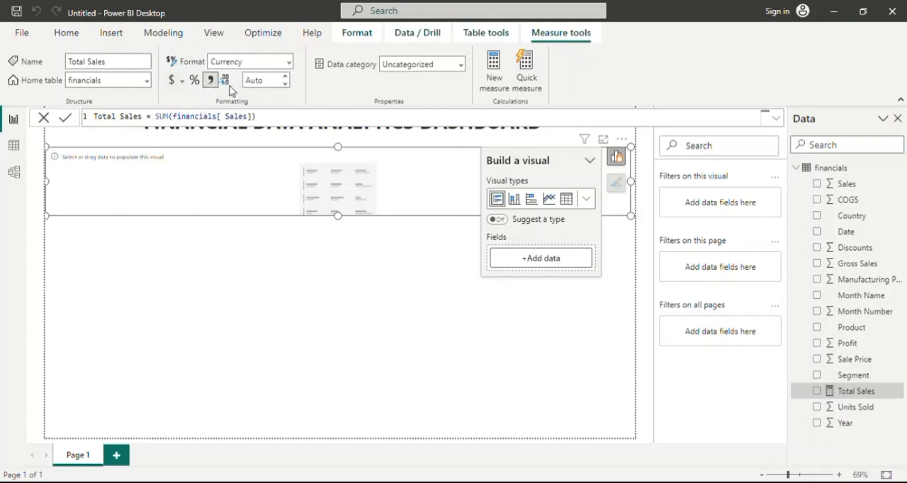
{"action": "left_click", "coordinate": [279, 87]}
{"action": "left_click", "coordinate": [286, 85]}
{"action": "left_click", "coordinate": [264, 121]}
{"action": "key", "text": "BackSpace"}
{"action": "key", "text": "BackSpace"}
{"action": "key", "text": "BackSpace"}
{"action": "key", "text": "BackSpace"}
{"action": "key", "text": "BackSpace"}
{"action": "key", "text": "BackSpace"}
{"action": "key", "text": "BackSpace"}
{"action": "key", "text": "BackSpace"}
{"action": "key", "text": "BackSpace"}
{"action": "key", "text": "BackSpace"}
{"action": "key", "text": "BackSpace"}
{"action": "key", "text": "BackSpace"}
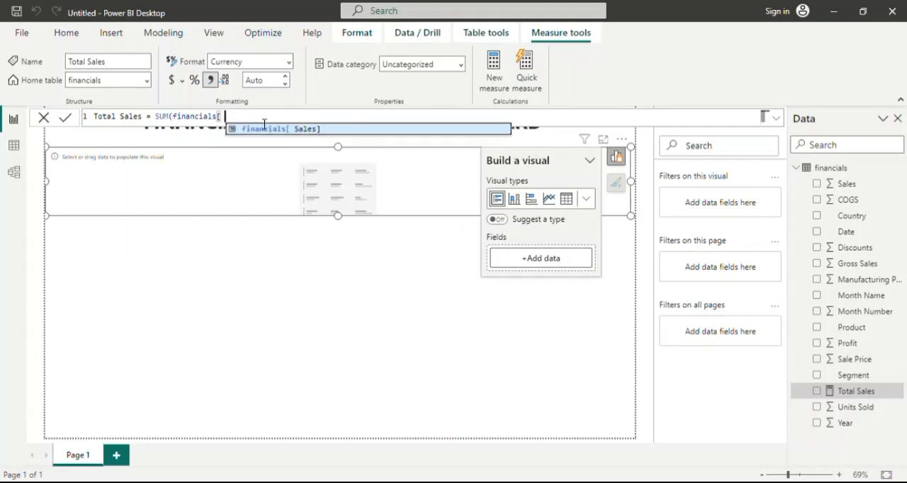
{"action": "key", "text": "BackSpace"}
{"action": "key", "text": "BackSpace"}
{"action": "key", "text": "BackSpace"}
{"action": "key", "text": "BackSpace"}
{"action": "key", "text": "BackSpace"}
{"action": "key", "text": "BackSpace"}
{"action": "key", "text": "BackSpace"}
{"action": "key", "text": "BackSpace"}
{"action": "key", "text": "BackSpace"}
{"action": "key", "text": "BackSpace"}
{"action": "key", "text": "BackSpace"}
{"action": "key", "text": "BackSpace"}
{"action": "key", "text": "BackSpace"}
{"action": "key", "text": "BackSpace"}
{"action": "key", "text": "BackSpace"}
{"action": "key", "text": "BackSpace"}
{"action": "key", "text": "BackSpace"}
{"action": "key", "text": "BackSpace"}
{"action": "key", "text": "BackSpace"}
{"action": "key", "text": "BackSpace"}
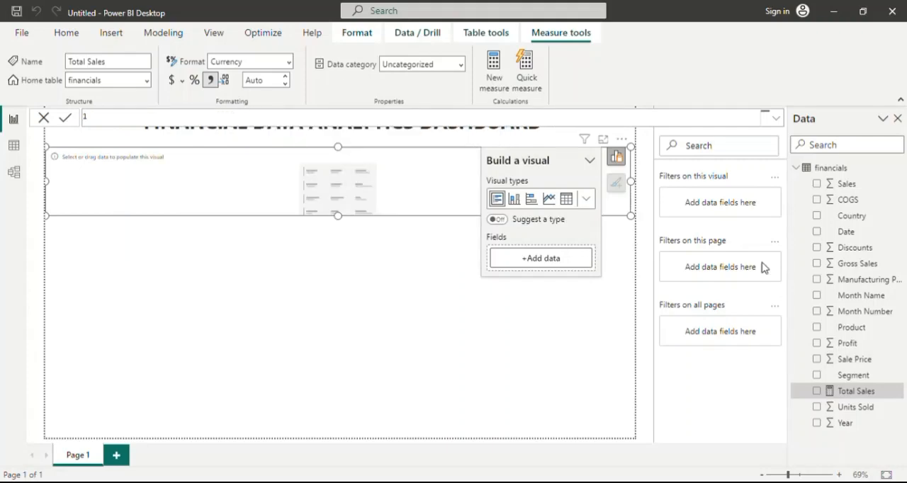
Create another measure in the financials table with the formula Total Profit = SUM(financials[Profit]).
{"action": "left_click", "coordinate": [827, 170]}
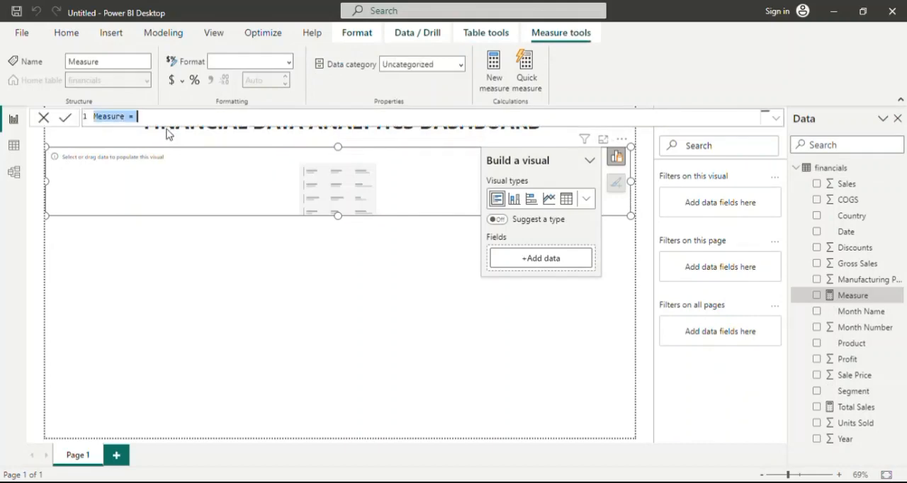
{"action": "type", "text": "To"}
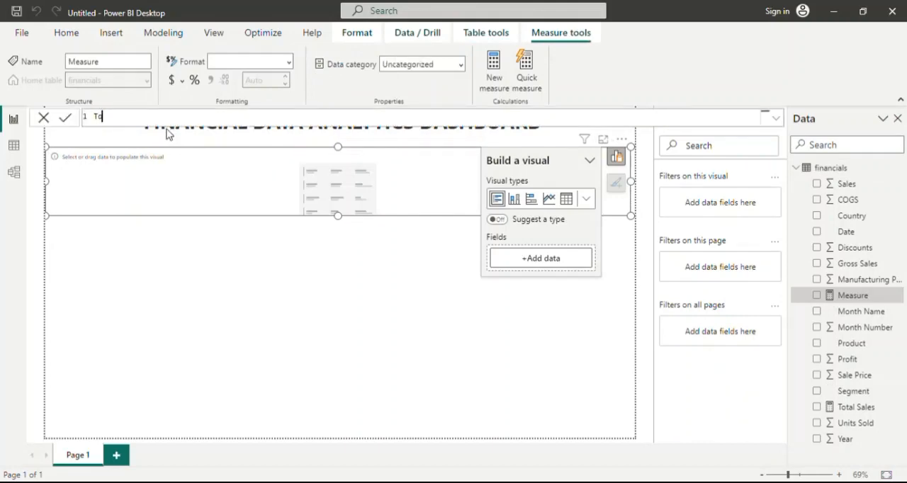
{"action": "type", "text": "tal Profit = sum"}
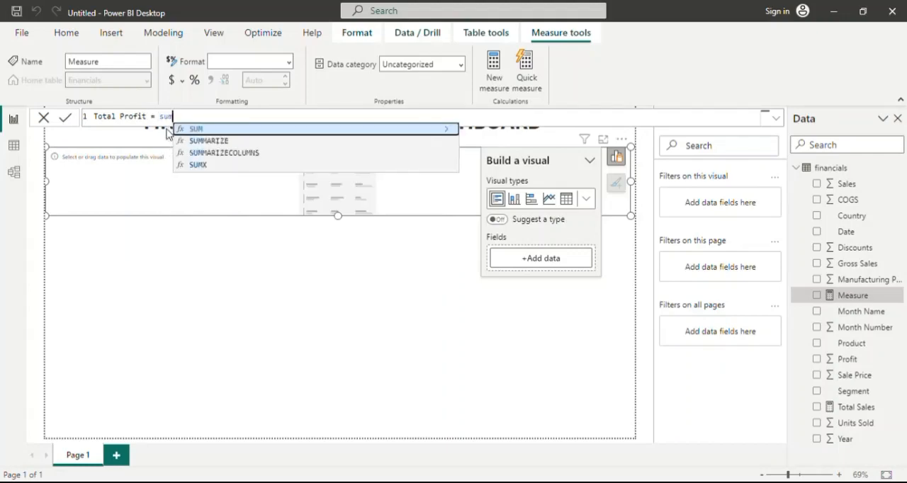
{"action": "key", "text": "Tab"}
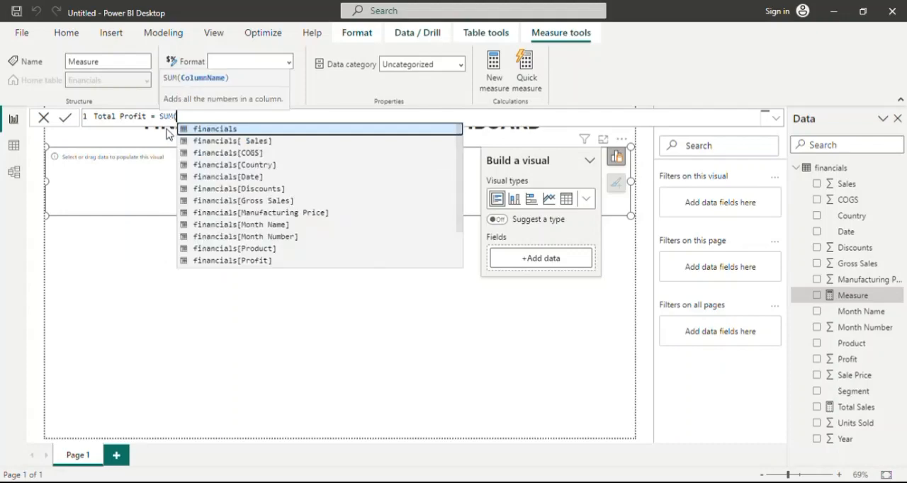
{"action": "key", "text": "Down"}
{"action": "key", "text": "Down"}
{"action": "key", "text": "Down"}
{"action": "key", "text": "Down"}
{"action": "key", "text": "Down"}
{"action": "key", "text": "Down"}
{"action": "key", "text": "Down"}
{"action": "key", "text": "Down"}
{"action": "key", "text": "Down"}
{"action": "key", "text": "Down"}
{"action": "key", "text": "Down"}
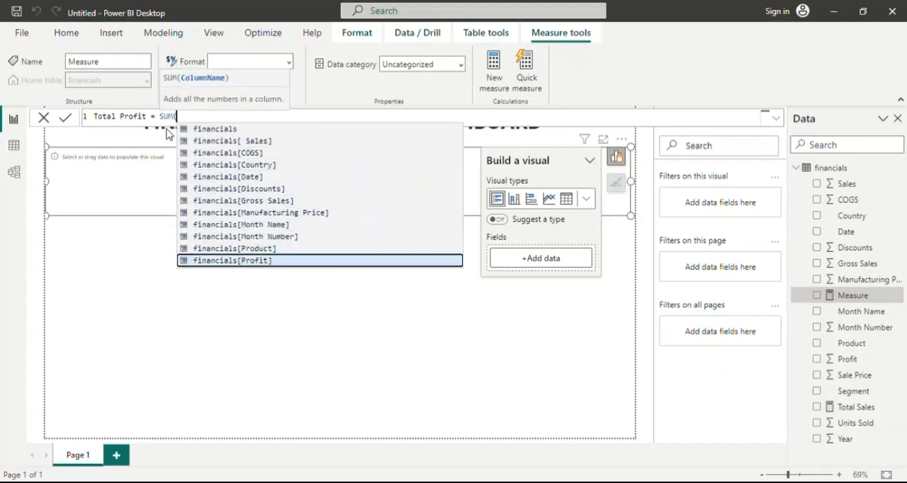
{"action": "key", "text": "Tab"}
{"action": "type", "text": ")"}
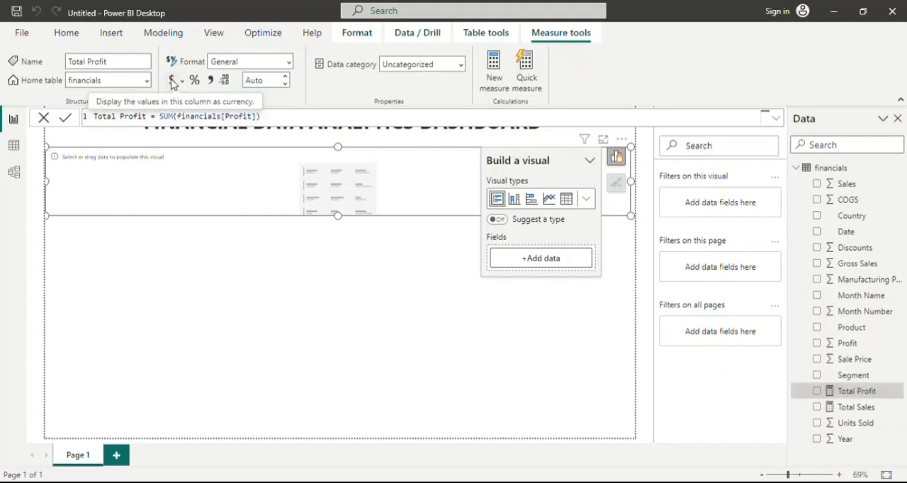
Format the Total Profit measure as currency with a thousands separator and redefine it as Total COGS = SUM(financials[COGS]).
{"action": "left_click", "coordinate": [211, 81]}
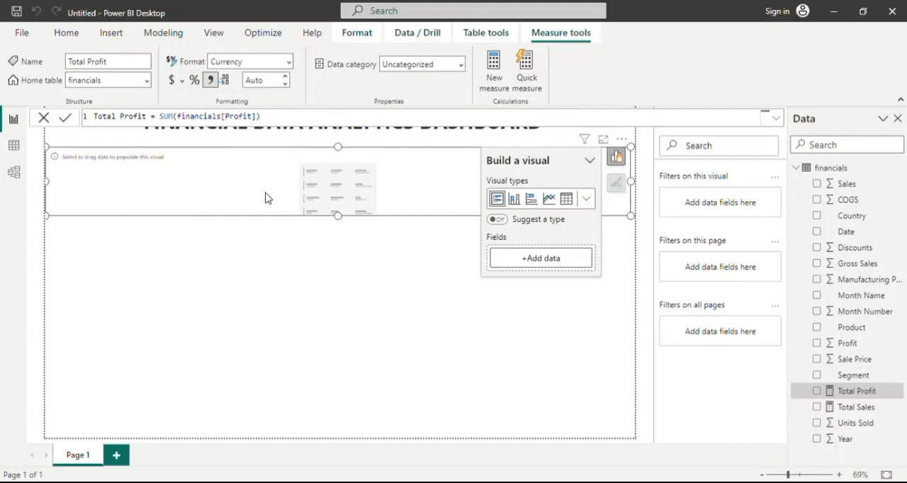
{"action": "left_click", "coordinate": [151, 120]}
{"action": "key", "text": "BackSpace"}
{"action": "key", "text": "BackSpace"}
{"action": "key", "text": "BackSpace"}
{"action": "key", "text": "BackSpace"}
{"action": "key", "text": "BackSpace"}
{"action": "key", "text": "BackSpace"}
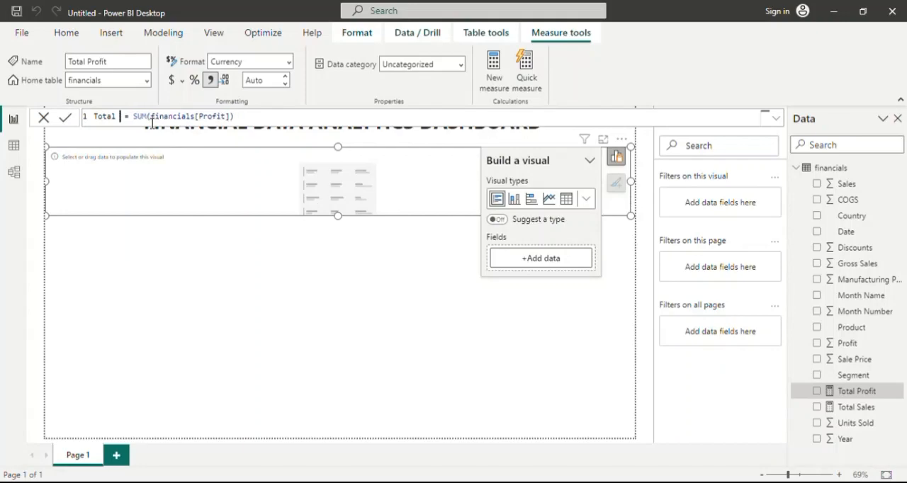
{"action": "type", "text": "COGS"}
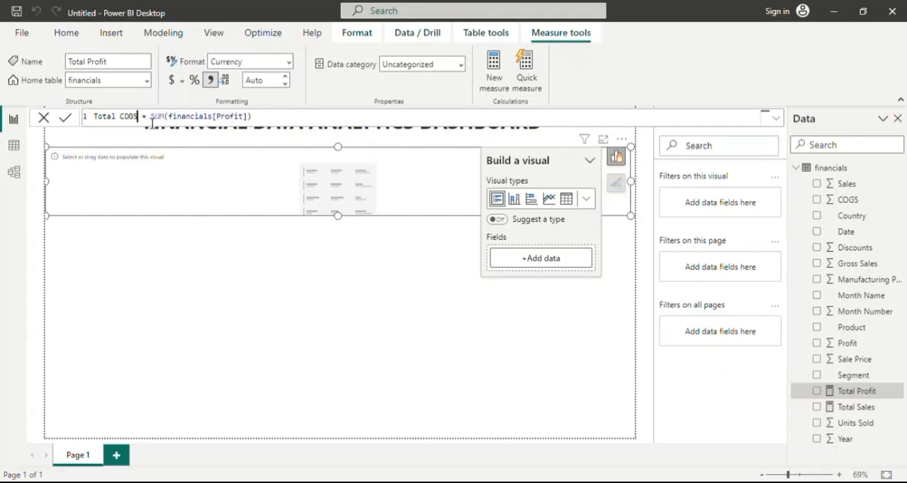
{"action": "left_click", "coordinate": [253, 123]}
{"action": "key", "text": "BackSpace"}
{"action": "key", "text": "BackSpace"}
{"action": "key", "text": "BackSpace"}
{"action": "key", "text": "BackSpace"}
{"action": "key", "text": "BackSpace"}
{"action": "key", "text": "BackSpace"}
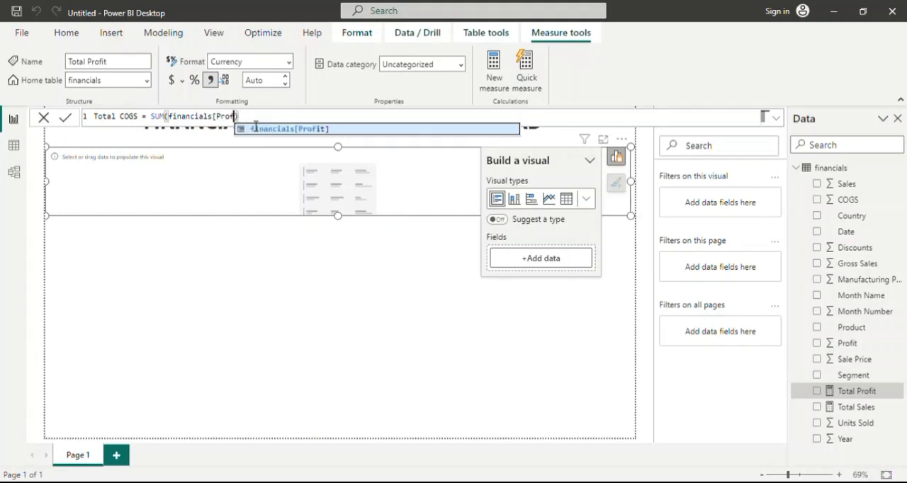
{"action": "key", "text": "BackSpace"}
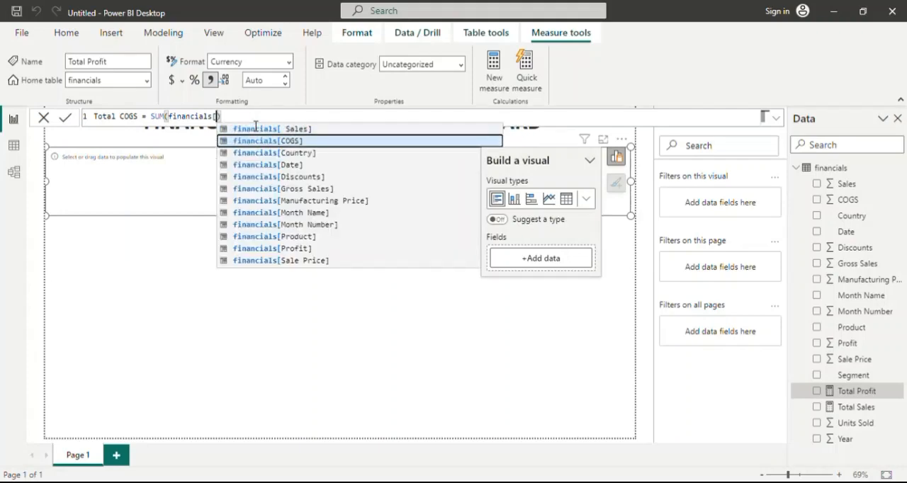
{"action": "type", "text": "]"}
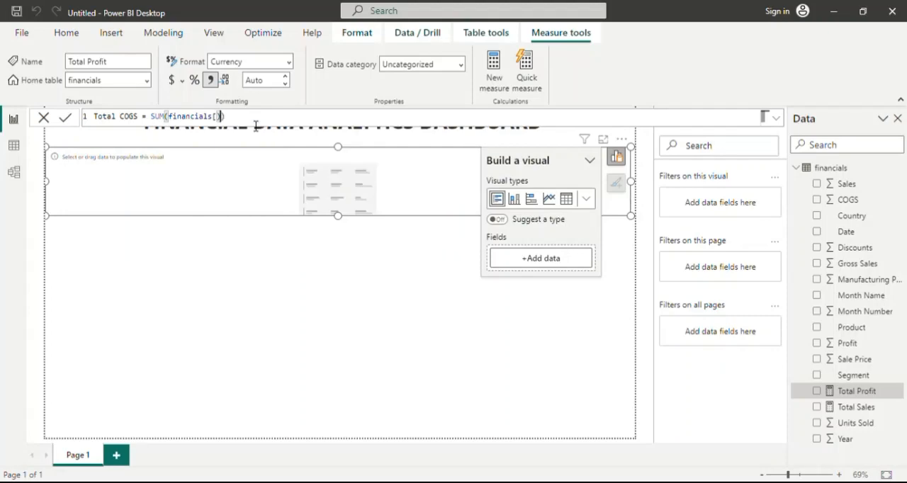
{"action": "key", "text": "Delete"}
{"action": "key", "text": "BackSpace"}
{"action": "key", "text": "Down"}
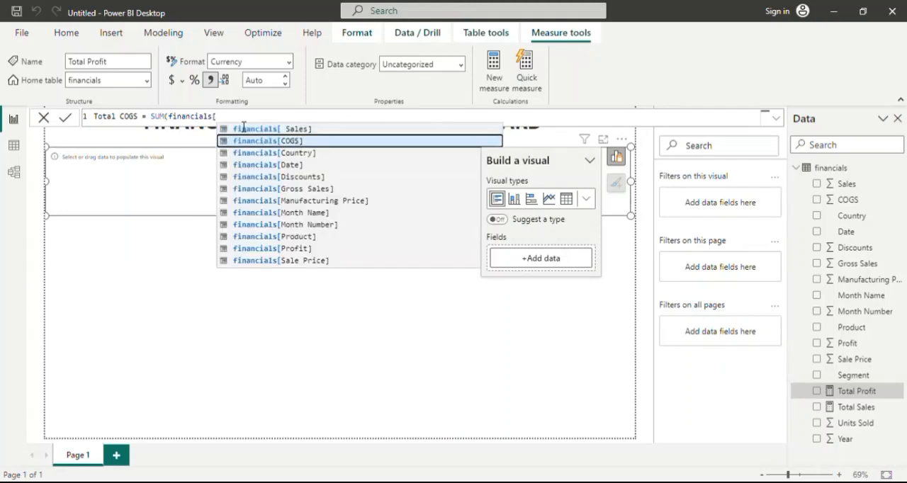
{"action": "key", "text": "Tab"}
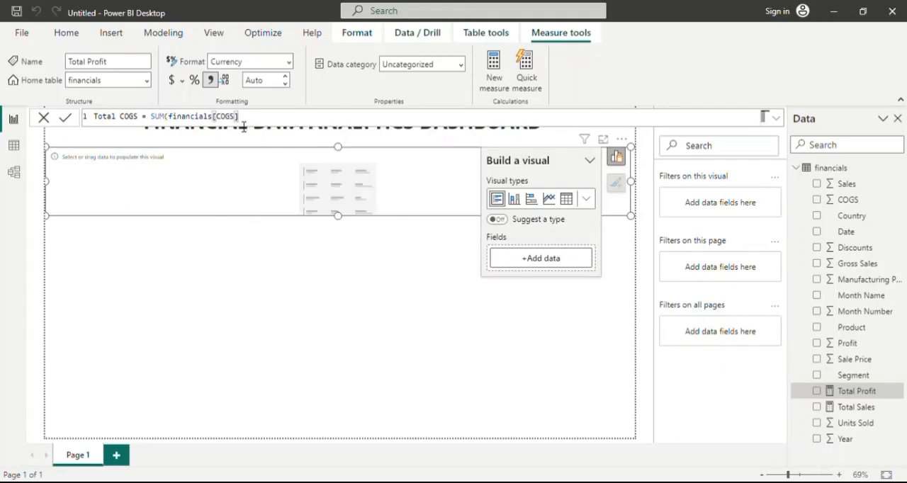
{"action": "type", "text": ")"}
{"action": "key", "text": "Return"}
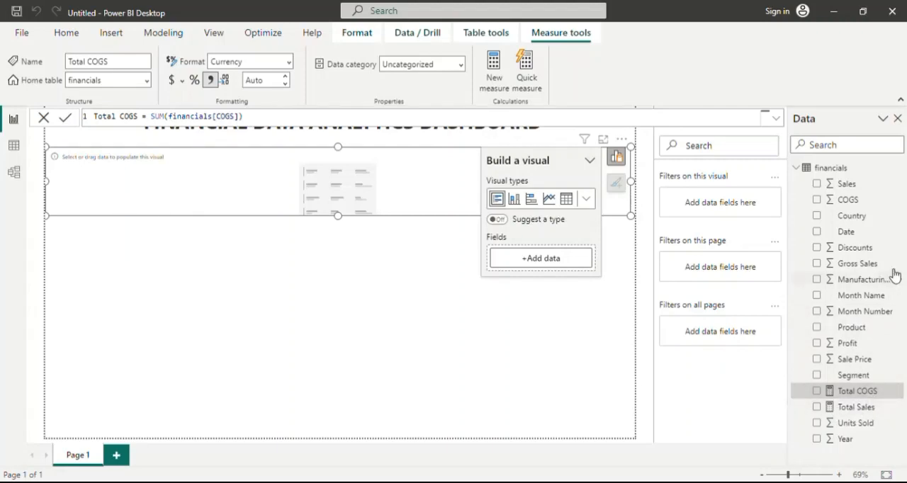
Create a new financials measure Total Profit = SUM(financials[Profit]) and format it as currency with a thousands separator.
{"action": "left_click", "coordinate": [833, 170]}
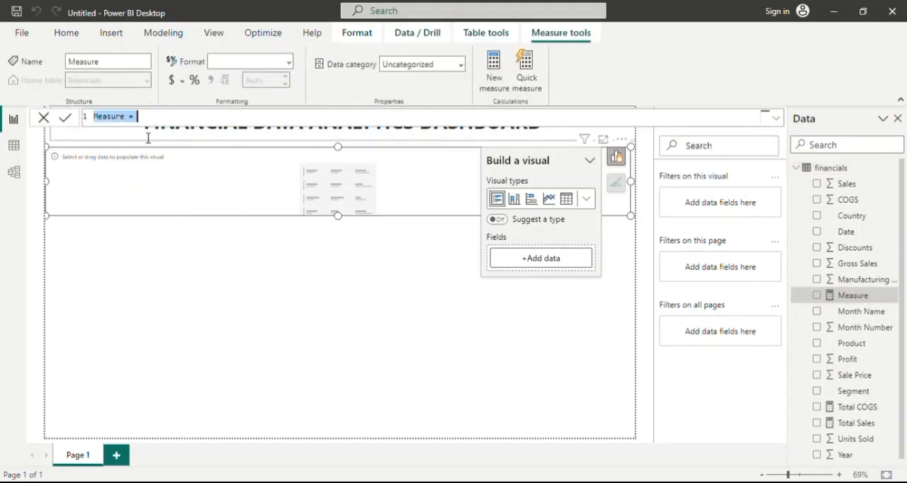
{"action": "key", "text": "BackSpace"}
{"action": "type", "text": "Total"}
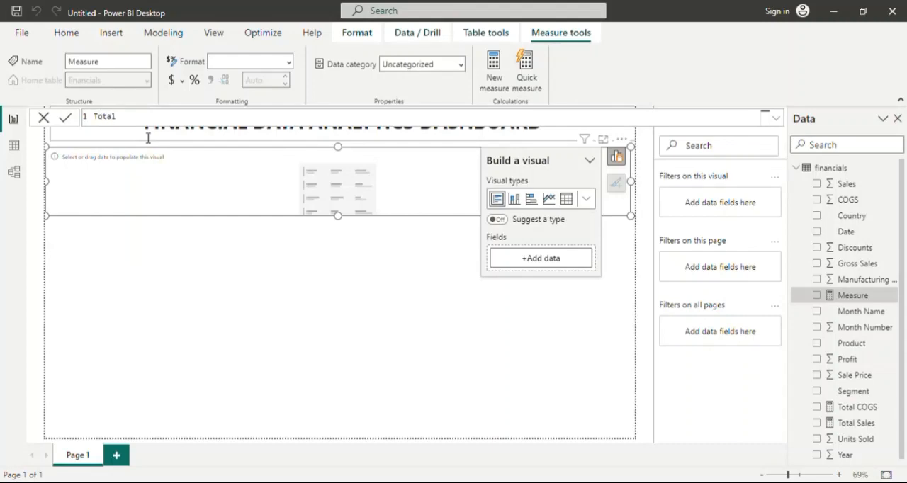
{"action": "type", "text": " Profit = sum"}
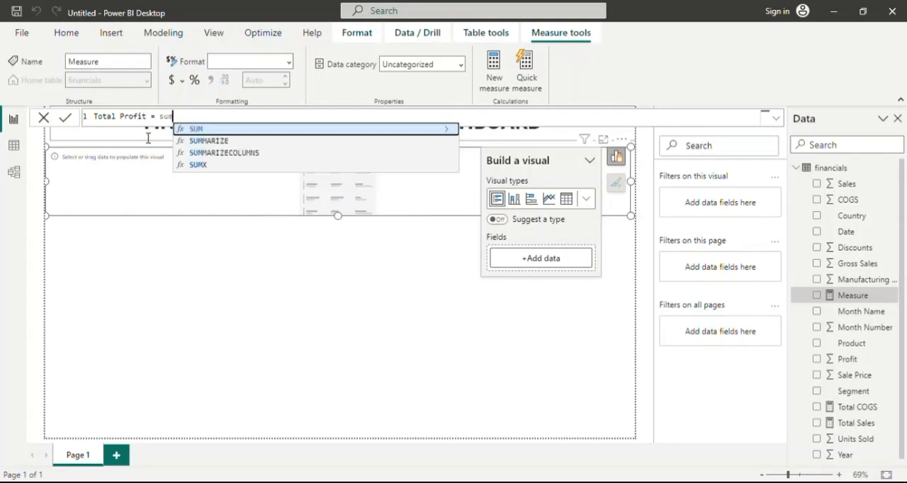
{"action": "key", "text": "Tab"}
{"action": "key", "text": "Down"}
{"action": "key", "text": "Down"}
{"action": "key", "text": "Down"}
{"action": "key", "text": "Down"}
{"action": "key", "text": "Down"}
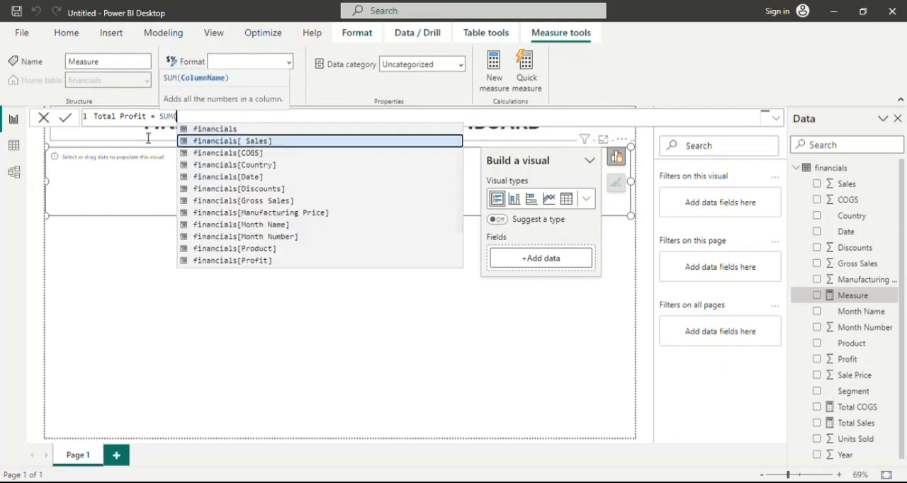
{"action": "key", "text": "Down"}
{"action": "key", "text": "Down"}
{"action": "key", "text": "Down"}
{"action": "key", "text": "Down"}
{"action": "key", "text": "Down"}
{"action": "key", "text": "Down"}
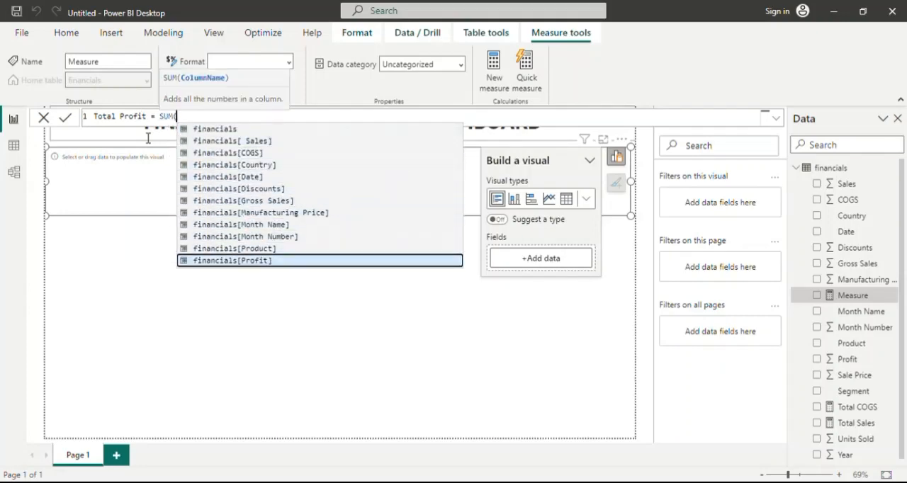
{"action": "key", "text": "Tab"}
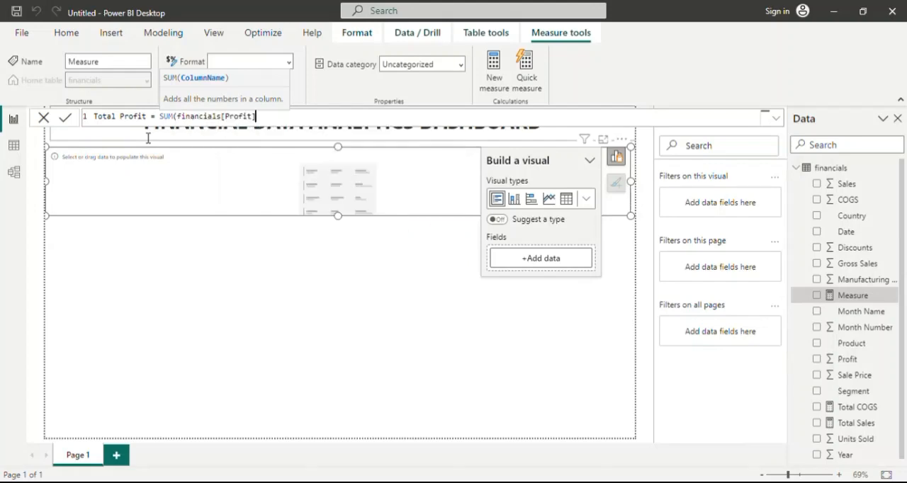
{"action": "type", "text": ")"}
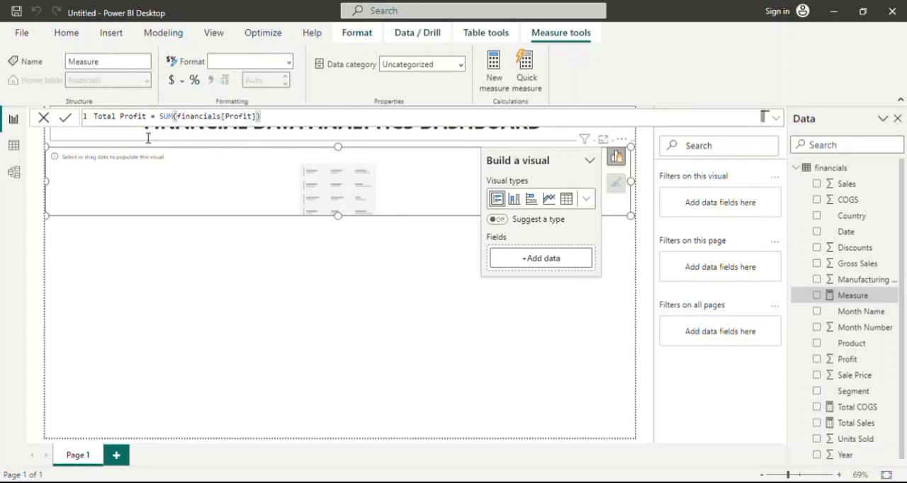
{"action": "key", "text": "Return"}
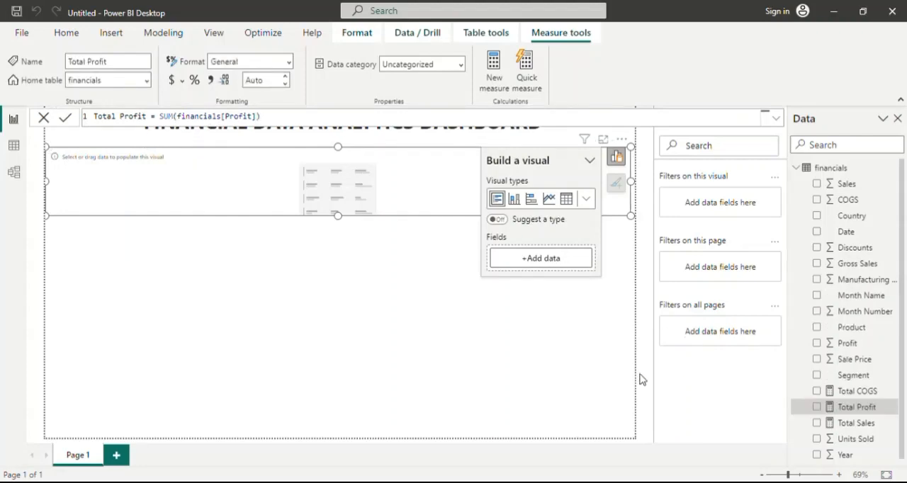
{"action": "left_click", "coordinate": [170, 81]}
Create a new financials measure Total Gross Profit = SUM(financials[Gross Sales]) and format it as currency with a thousands separator.
{"action": "left_click", "coordinate": [836, 169]}
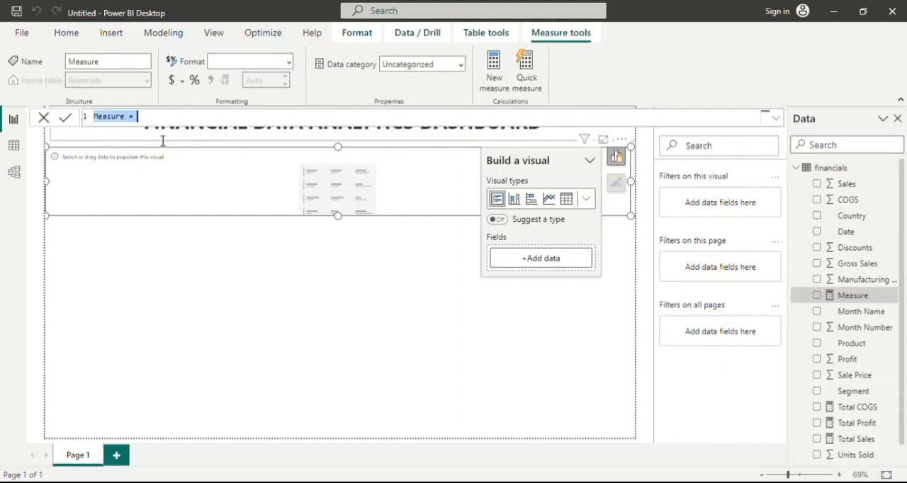
{"action": "key", "text": "BackSpace"}
{"action": "type", "text": "Total Gross Prdofit"}
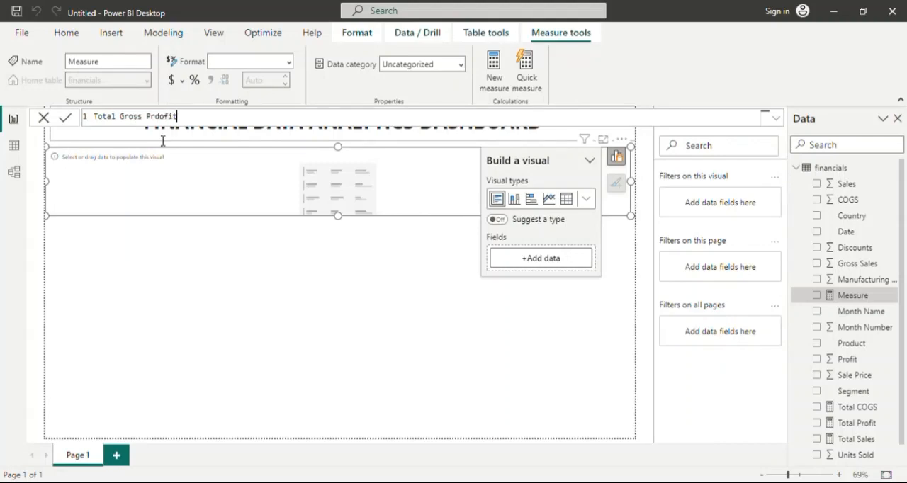
{"action": "key", "text": "BackSpace"}
{"action": "key", "text": "BackSpace"}
{"action": "key", "text": "BackSpace"}
{"action": "key", "text": "BackSpace"}
{"action": "key", "text": "BackSpace"}
{"action": "type", "text": "ofit = sum"}
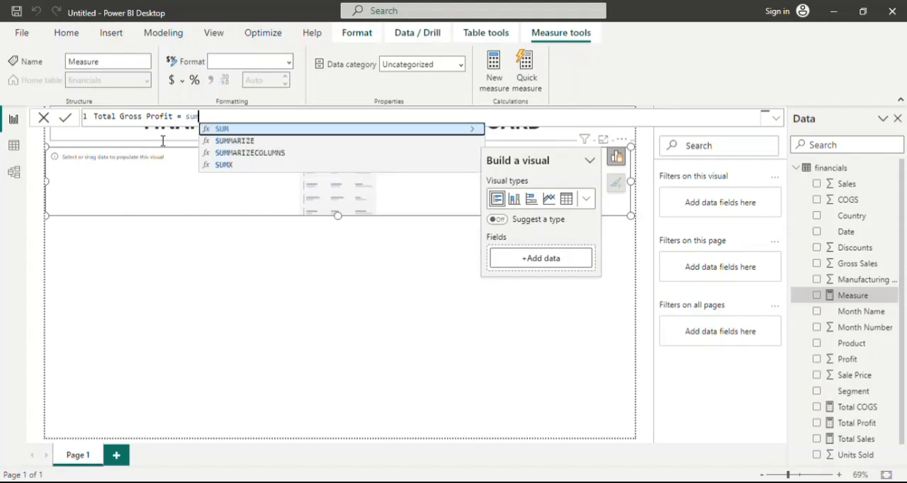
{"action": "key", "text": "Tab"}
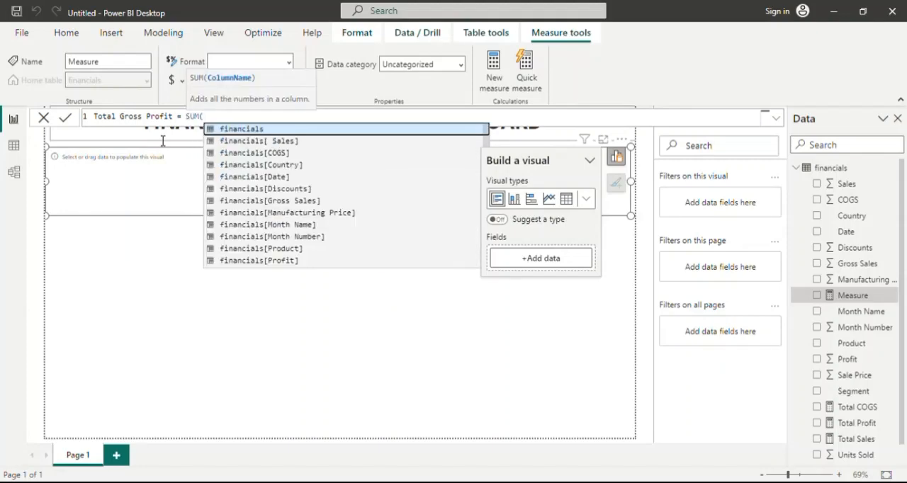
{"action": "key", "text": "Down"}
{"action": "key", "text": "Down"}
{"action": "key", "text": "Down"}
{"action": "key", "text": "Down"}
{"action": "key", "text": "Down"}
{"action": "key", "text": "Down"}
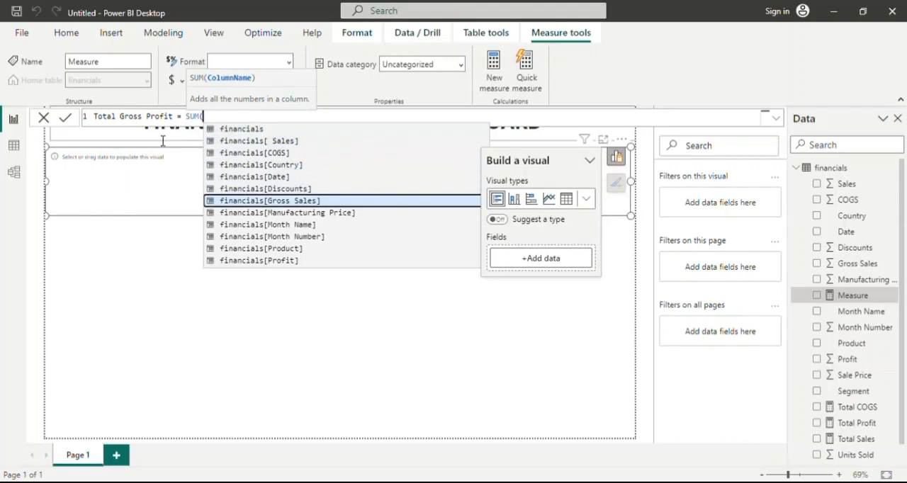
{"action": "key", "text": "Tab"}
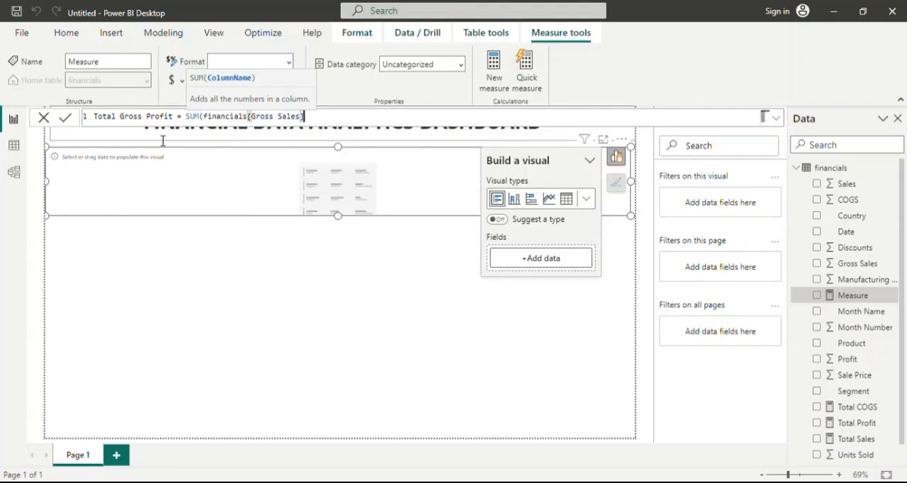
{"action": "type", "text": ")"}
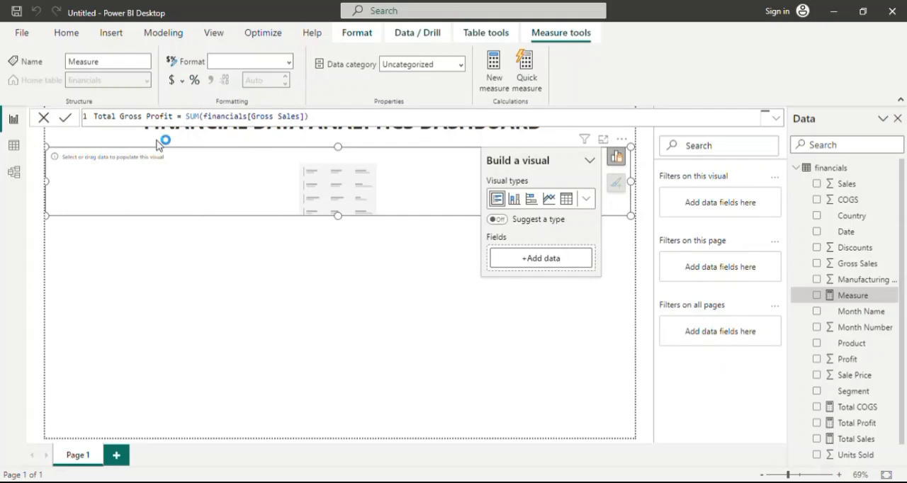
{"action": "key", "text": "Return"}
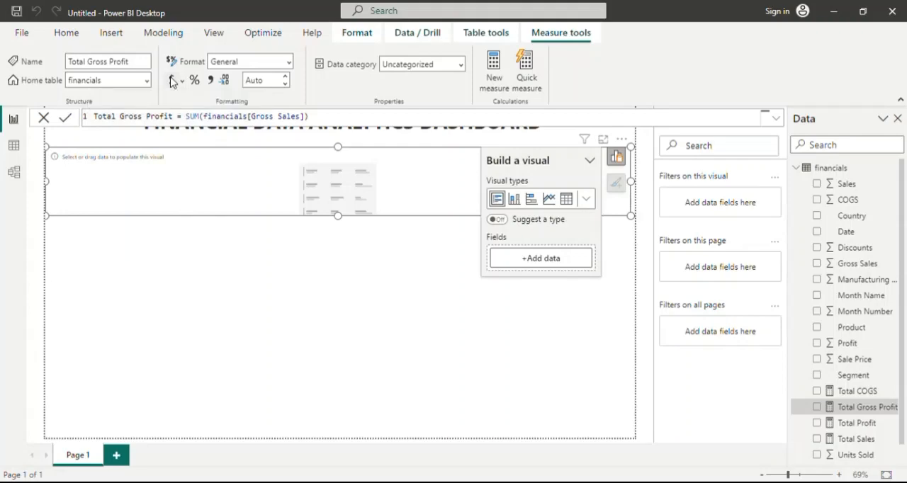
{"action": "left_click", "coordinate": [172, 82]}
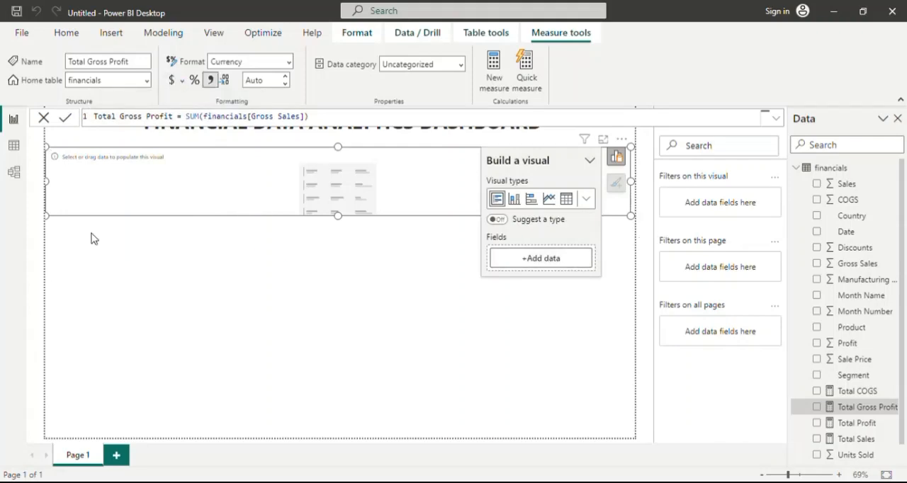
Create a new financials measure with the formula Total Units Sold = SUM(financials[Units Sold]).
{"action": "left_click", "coordinate": [832, 169]}
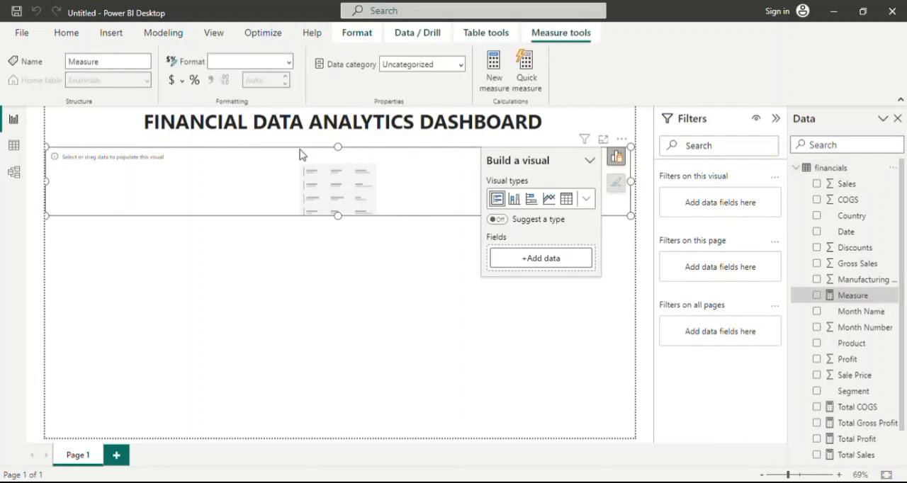
{"action": "type", "text": "Total"}
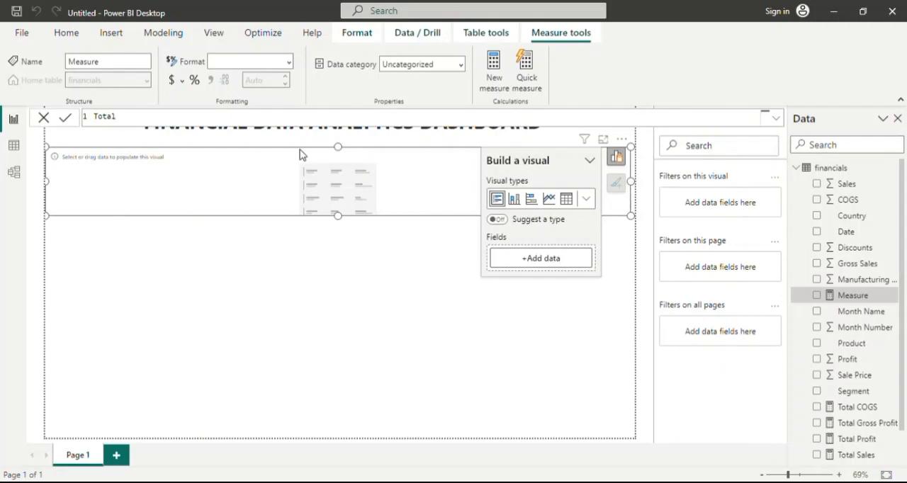
{"action": "type", "text": " Units Sold = SUM("}
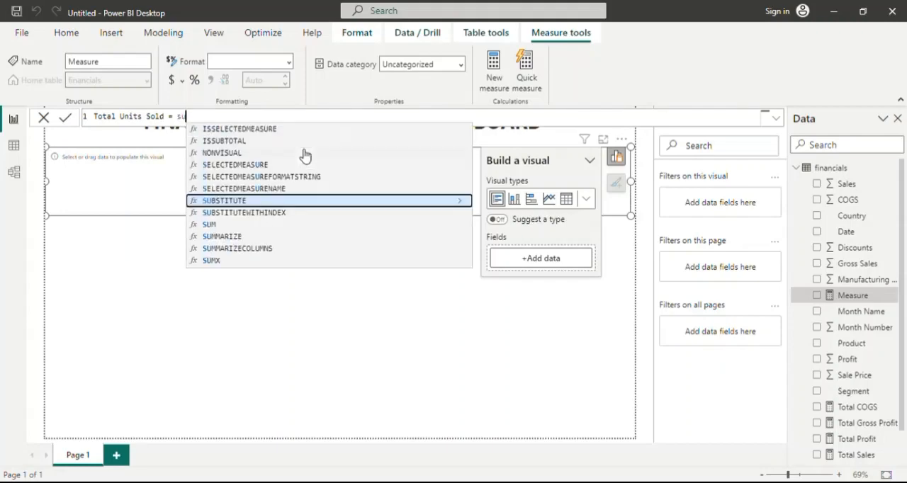
{"action": "key", "text": "Down"}
{"action": "key", "text": "Down"}
{"action": "key", "text": "Down"}
{"action": "key", "text": "Down"}
{"action": "key", "text": "Down"}
{"action": "key", "text": "Down"}
{"action": "key", "text": "Down"}
{"action": "key", "text": "Down"}
{"action": "key", "text": "Down"}
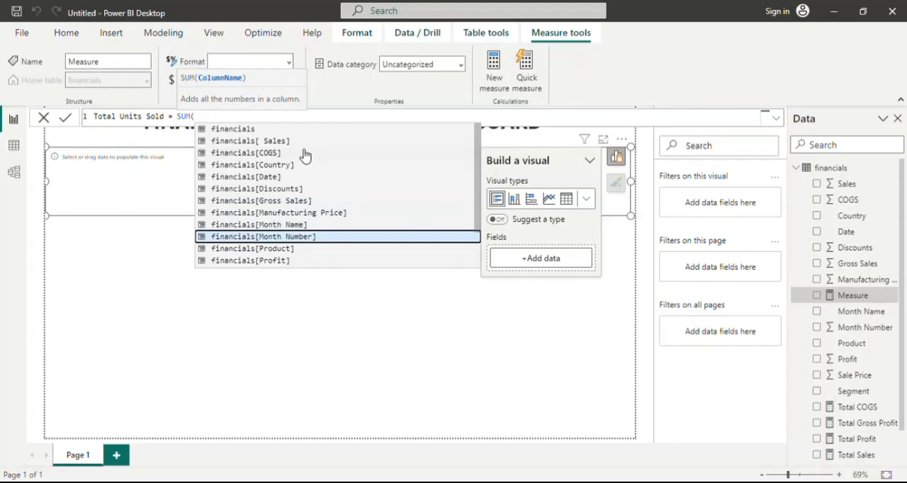
{"action": "key", "text": "Down"}
{"action": "key", "text": "Down"}
{"action": "key", "text": "Down"}
{"action": "key", "text": "Down"}
{"action": "key", "text": "Down"}
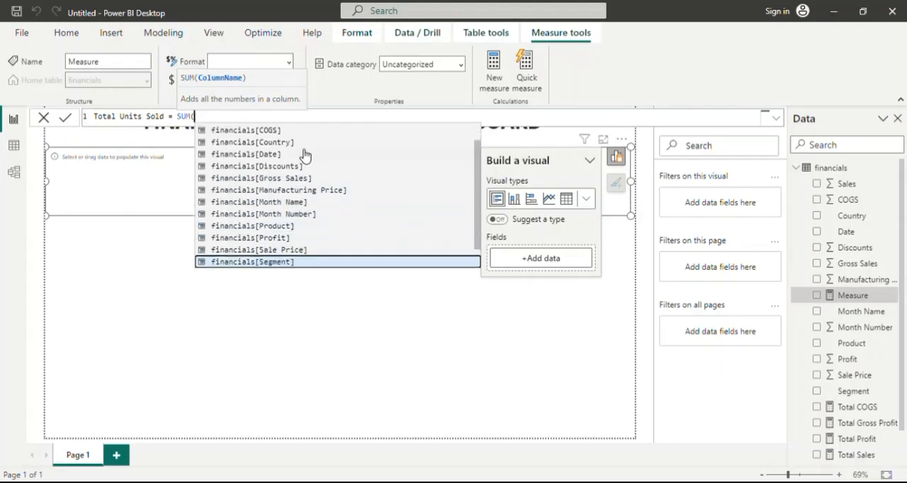
{"action": "key", "text": "Down"}
{"action": "key", "text": "Up"}
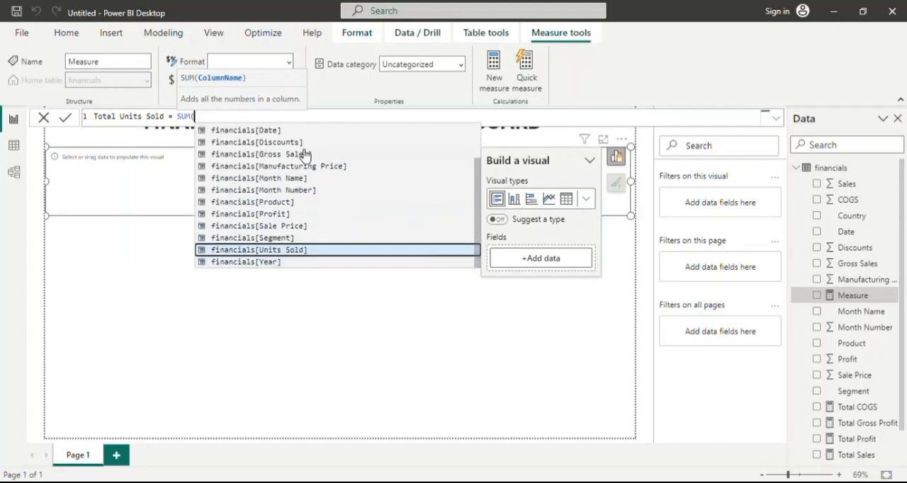
{"action": "type", "text": ")"}
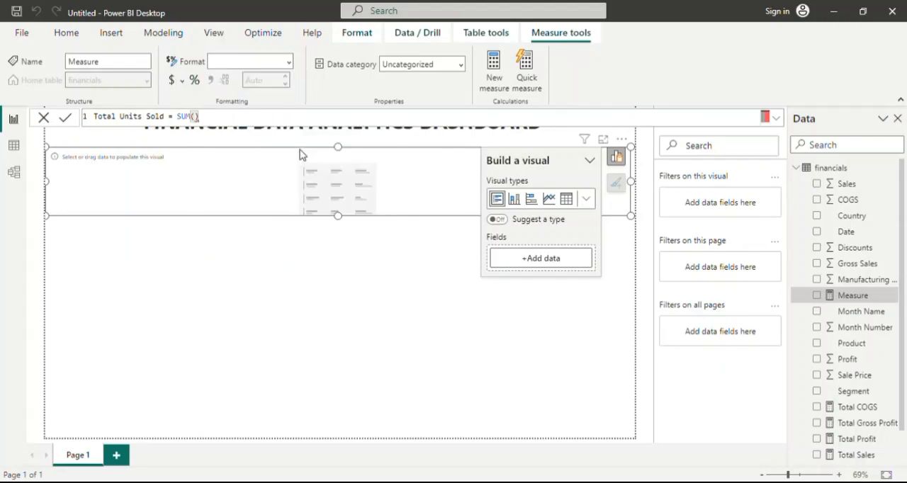
{"action": "key", "text": "BackSpace"}
{"action": "key", "text": "Down"}
{"action": "key", "text": "Down"}
{"action": "key", "text": "Down"}
{"action": "key", "text": "Down"}
{"action": "key", "text": "Down"}
{"action": "key", "text": "Down"}
{"action": "key", "text": "Down"}
{"action": "key", "text": "Down"}
{"action": "key", "text": "Down"}
{"action": "key", "text": "Down"}
{"action": "key", "text": "Down"}
{"action": "key", "text": "Down"}
{"action": "key", "text": "Down"}
{"action": "key", "text": "Down"}
{"action": "key", "text": "Down"}
{"action": "key", "text": "Down"}
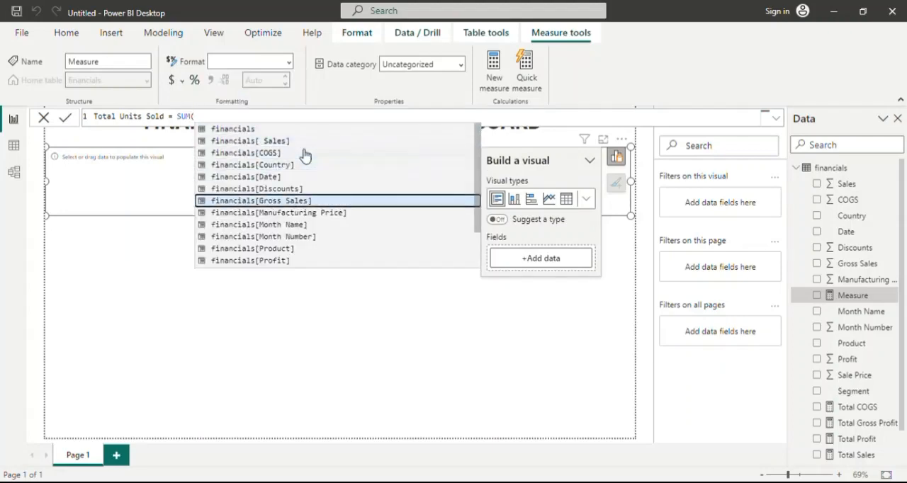
{"action": "key", "text": "Up"}
{"action": "key", "text": "Up"}
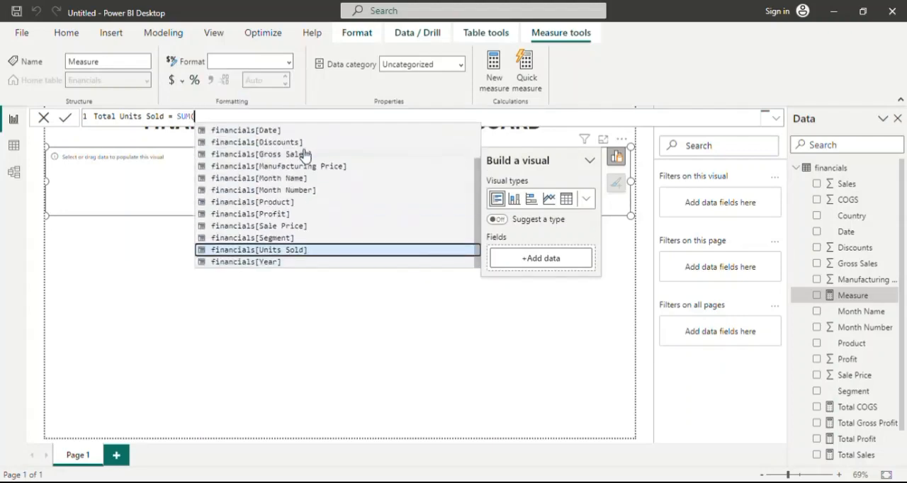
{"action": "key", "text": "Tab"}
{"action": "type", "text": ")"}
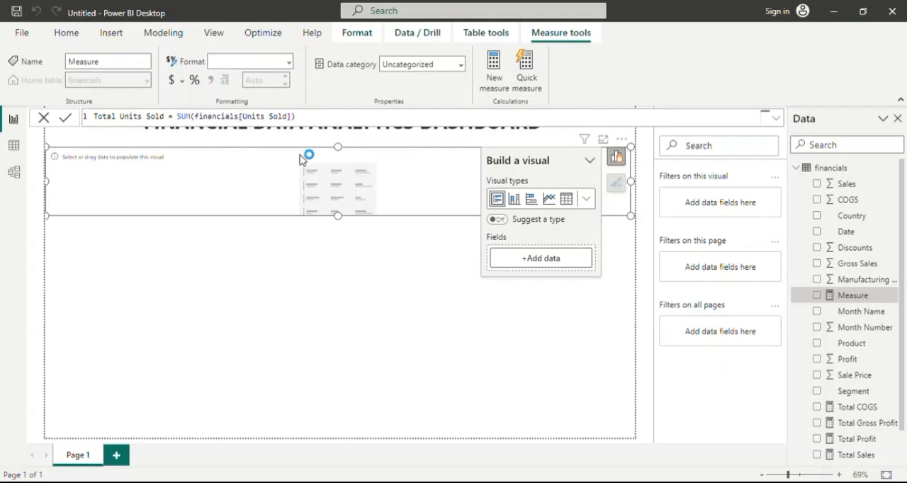
{"action": "key", "text": "Return"}
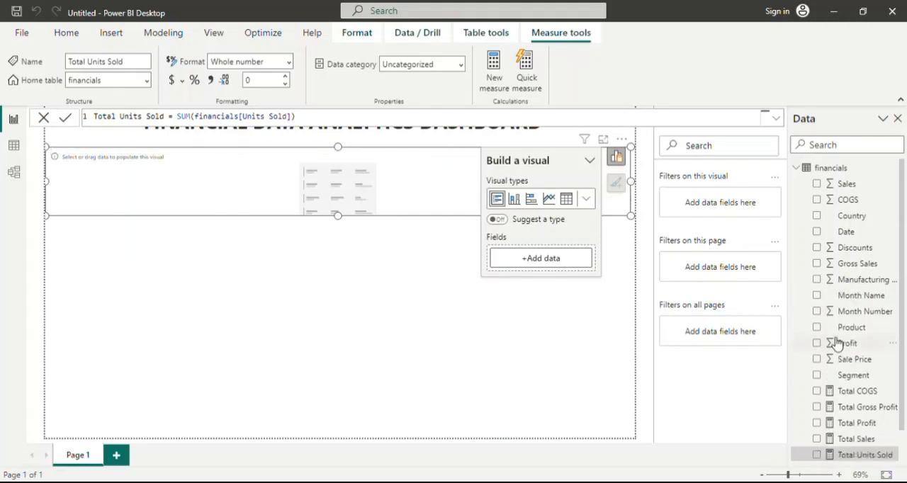
Add the Total Sales measure as a field of the empty multi-row card.
{"action": "scroll", "coordinate": [844, 358], "scroll_direction": "down", "scroll_amount": 1}
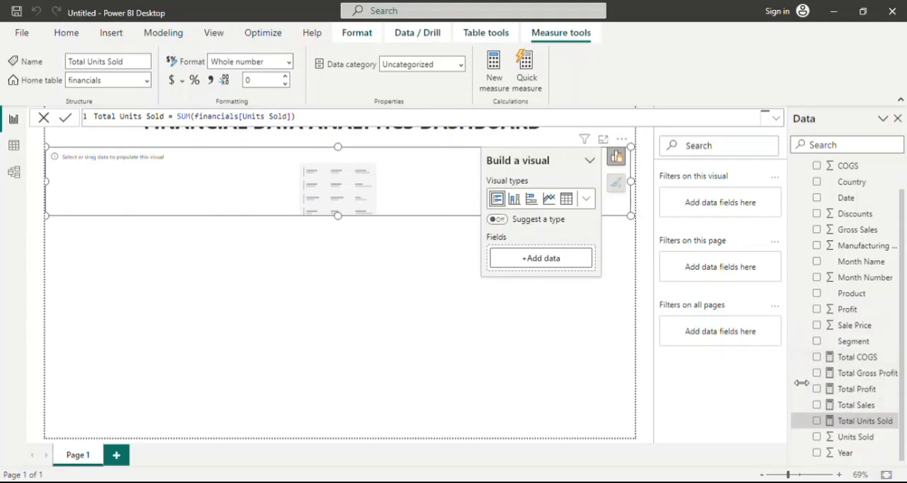
{"action": "scroll", "coordinate": [846, 255], "scroll_direction": "up", "scroll_amount": 2}
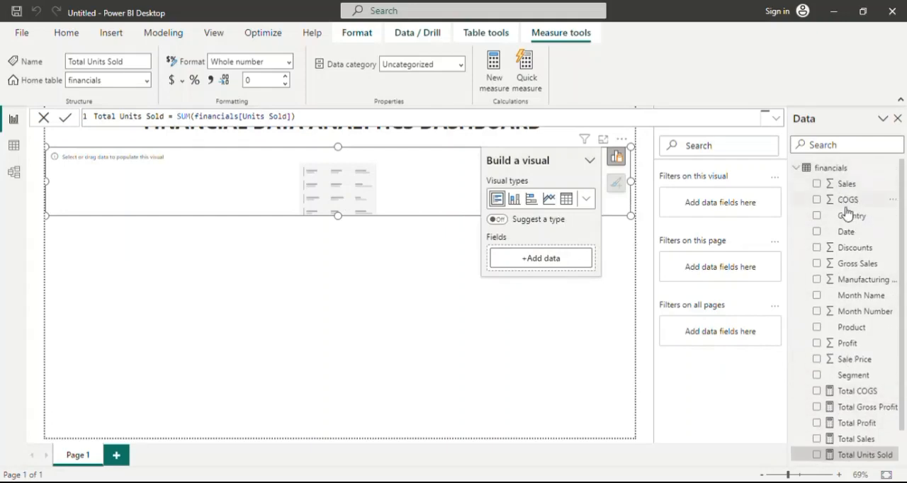
{"action": "scroll", "coordinate": [856, 340], "scroll_direction": "down", "scroll_amount": 2}
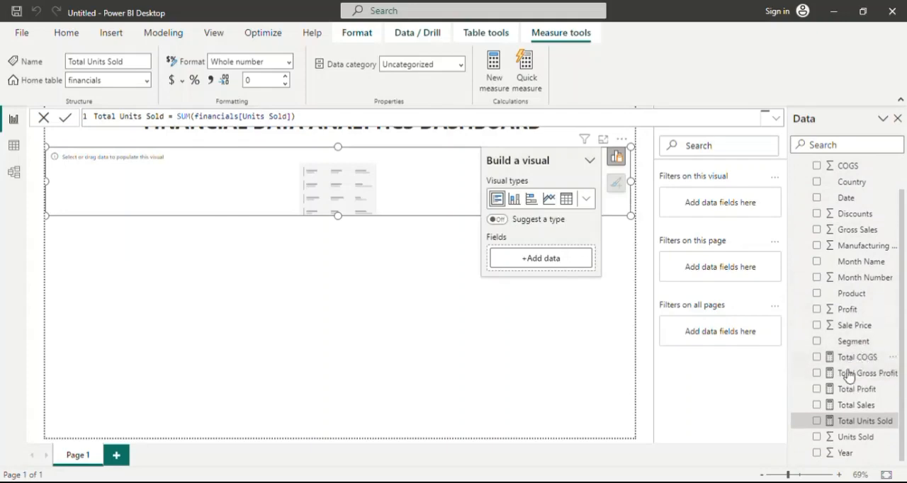
{"action": "left_click", "coordinate": [856, 404]}
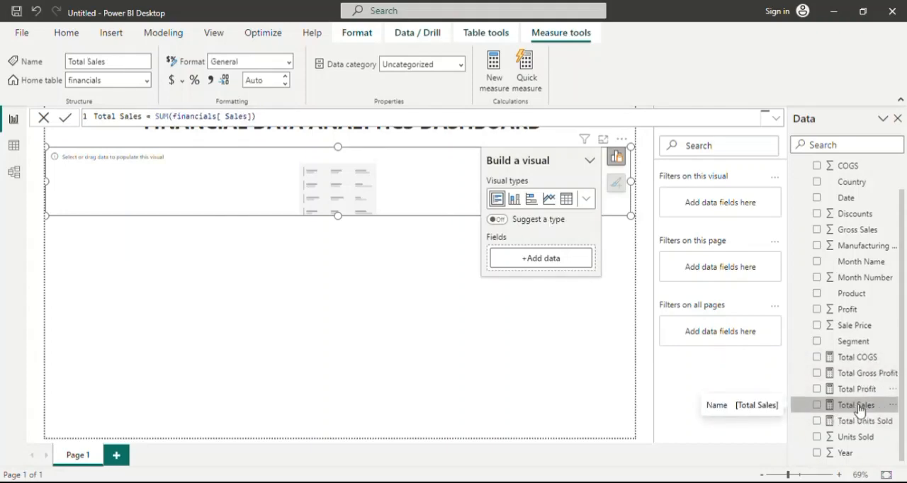
{"action": "left_click_drag", "start_coordinate": [857, 403], "coordinate": [663, 323]}
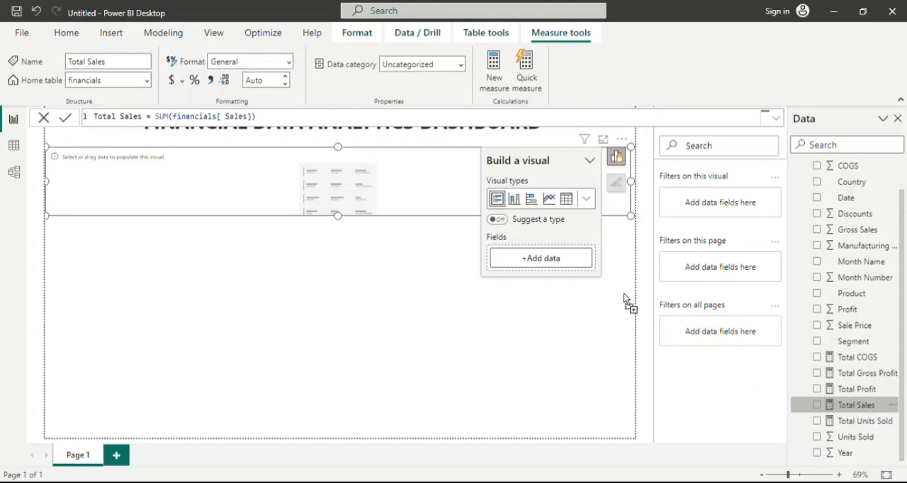
{"action": "left_click_drag", "start_coordinate": [587, 267], "coordinate": [550, 260]}
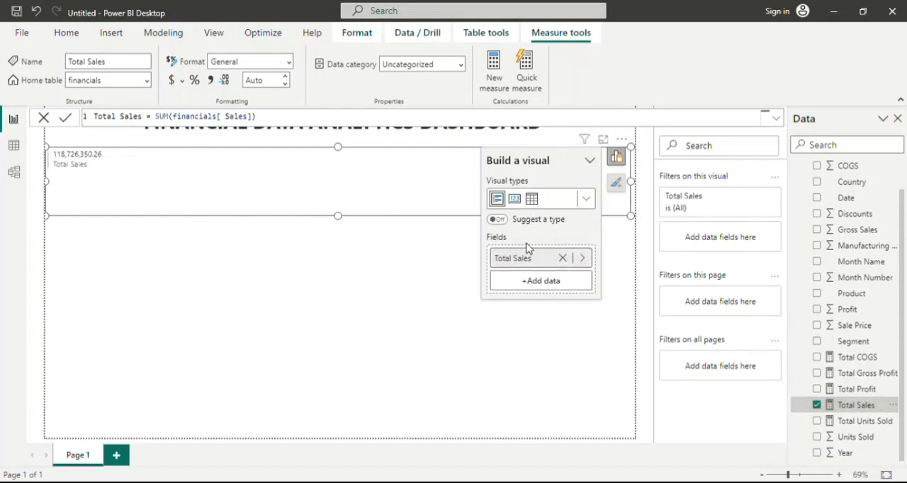
Format the Total Sales measure as currency and adjust its number of decimal places.
{"action": "left_click", "coordinate": [171, 82]}
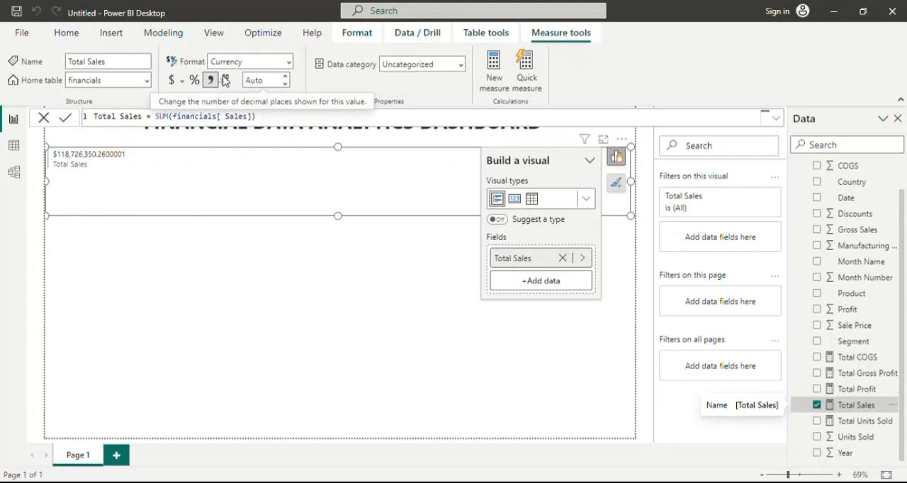
{"action": "left_click", "coordinate": [286, 80]}
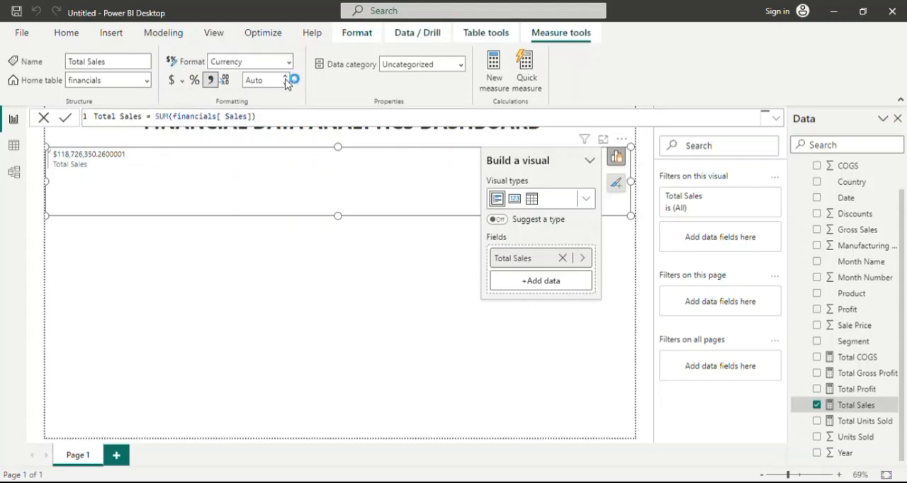
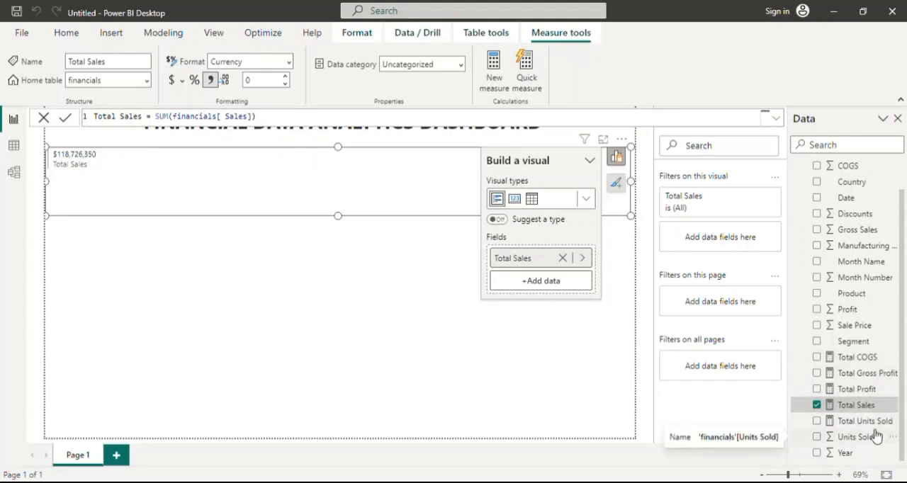
Rename the Total Gross Profit measure to Total Gross Sales in its formula.
{"action": "left_click", "coordinate": [871, 376]}
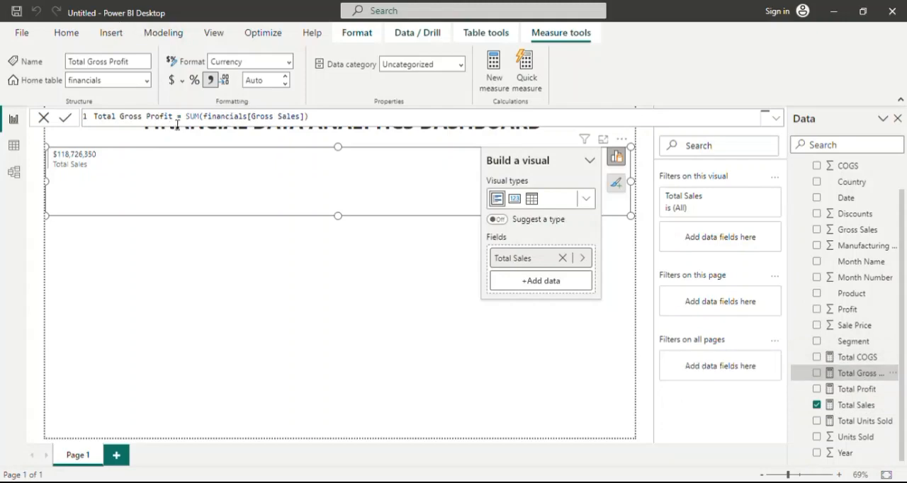
{"action": "key", "text": "BackSpace"}
{"action": "key", "text": "BackSpace"}
{"action": "key", "text": "BackSpace"}
{"action": "key", "text": "BackSpace"}
{"action": "key", "text": "BackSpace"}
{"action": "key", "text": "BackSpace"}
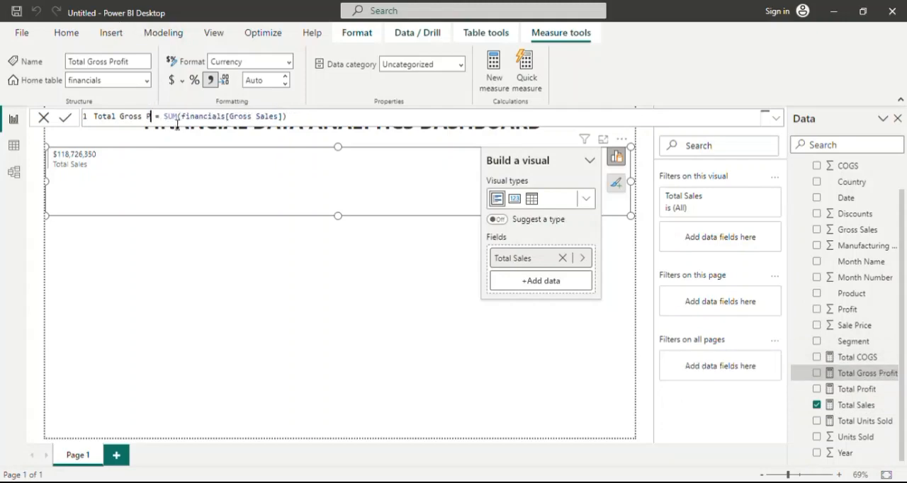
{"action": "type", "text": "Sales"}
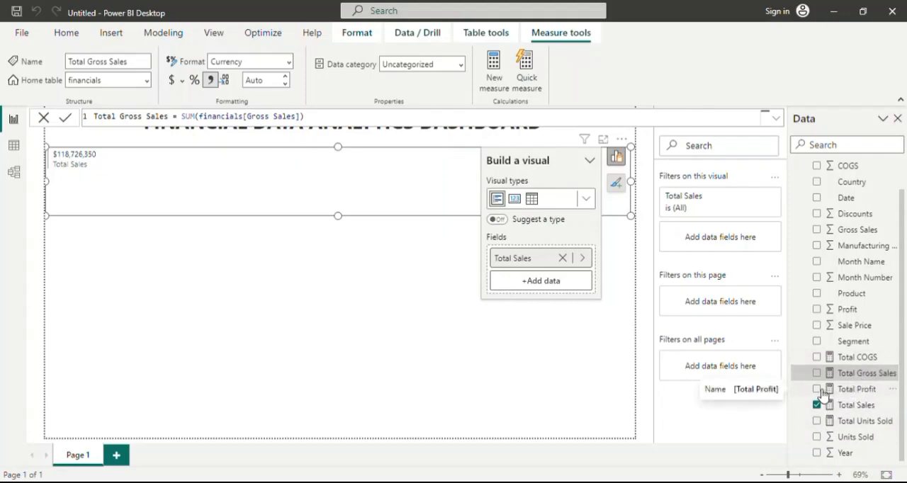
Add the Total COGS, Total Profit and Total Units Sold measures, in that order, after Total Sales in the multi-row card.
{"action": "left_click_drag", "start_coordinate": [821, 393], "coordinate": [555, 286]}
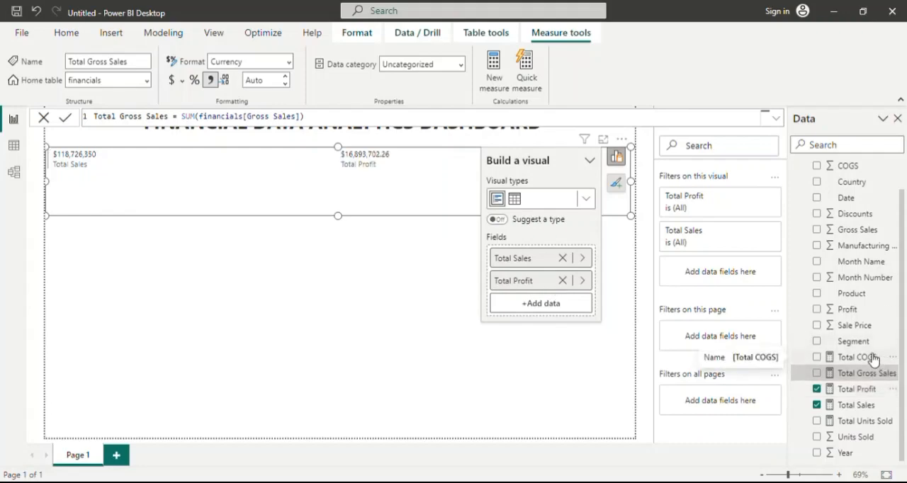
{"action": "left_click", "coordinate": [563, 280]}
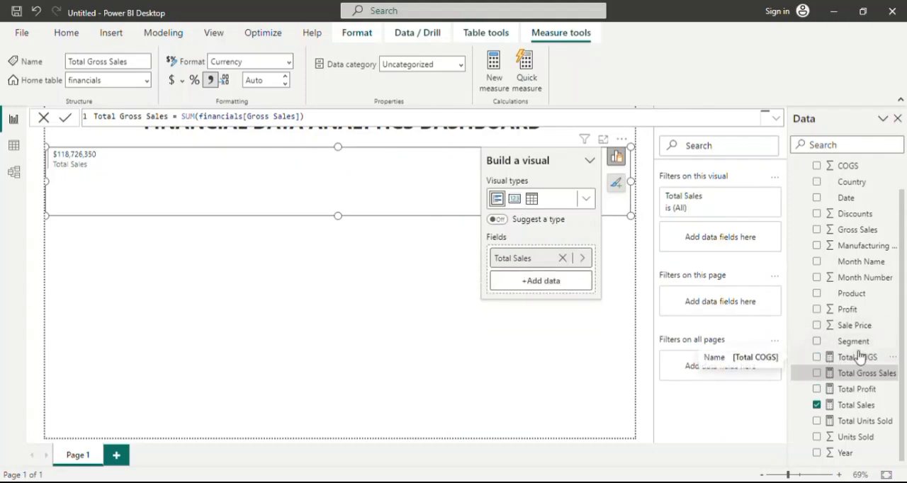
{"action": "left_click_drag", "start_coordinate": [859, 357], "coordinate": [562, 281]}
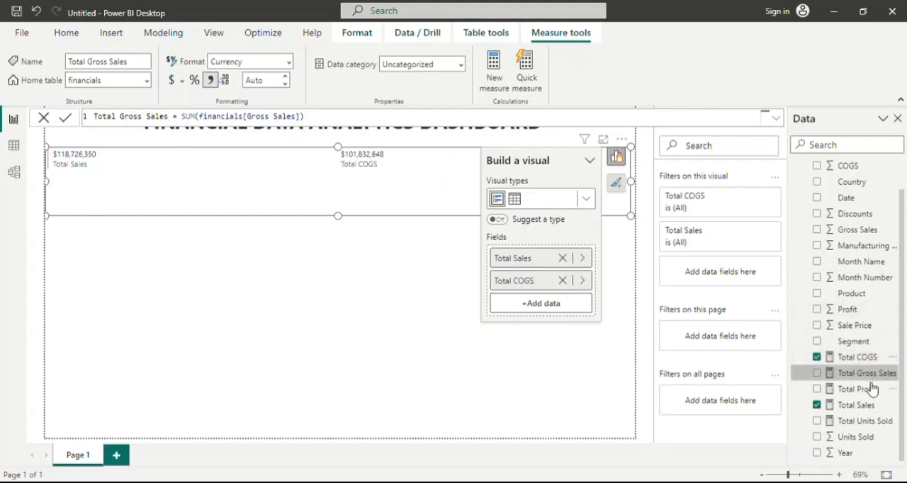
{"action": "left_click_drag", "start_coordinate": [871, 388], "coordinate": [583, 306]}
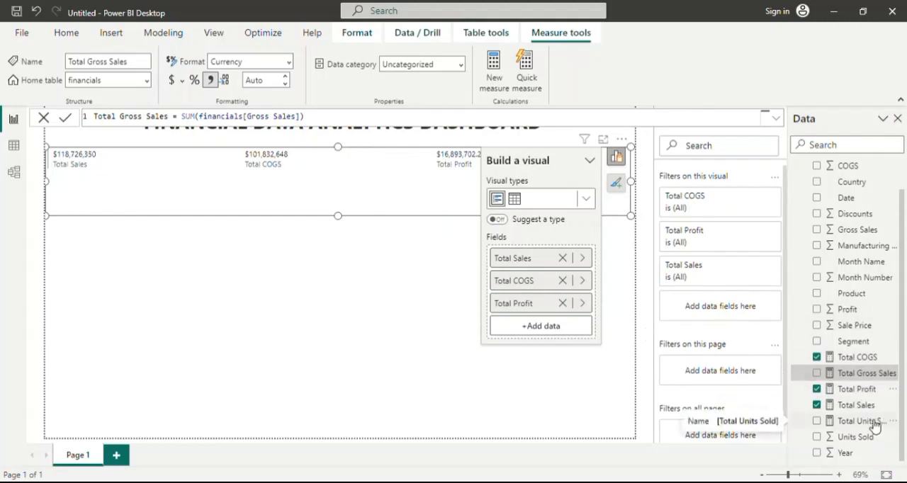
{"action": "left_click_drag", "start_coordinate": [875, 426], "coordinate": [568, 332]}
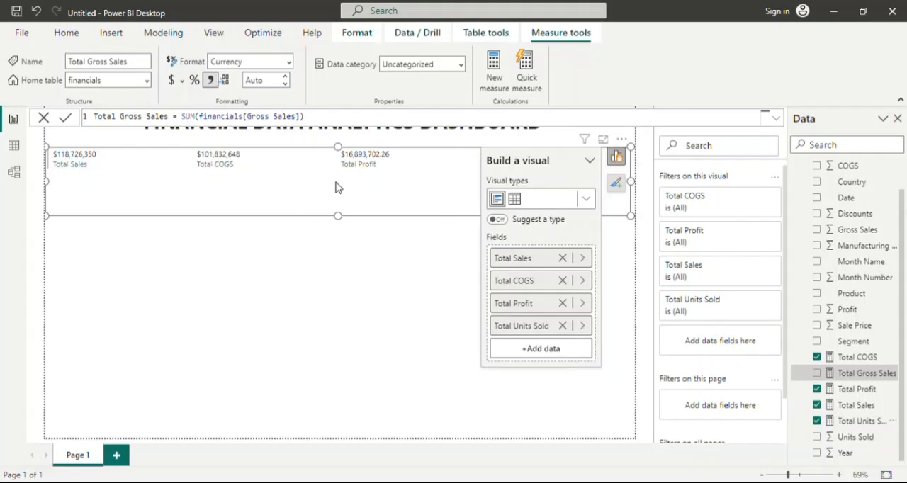
Shrink the multi-row card to a low strip spanning about two thirds of the page width beneath the dashboard title.
{"action": "left_click_drag", "start_coordinate": [340, 211], "coordinate": [343, 192]}
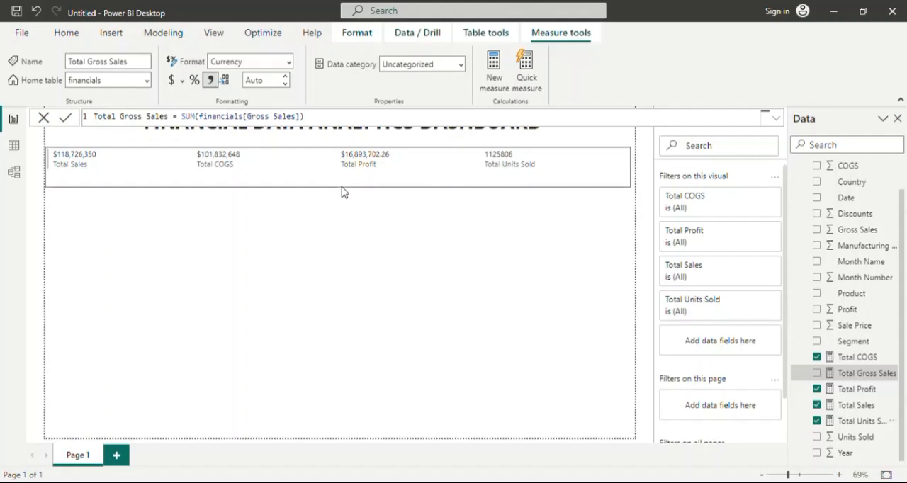
{"action": "left_click", "coordinate": [578, 170]}
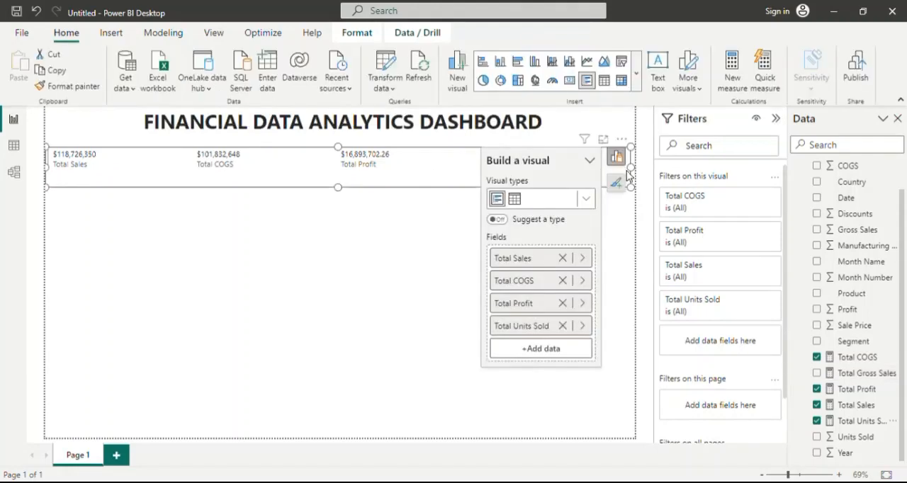
{"action": "left_click_drag", "start_coordinate": [635, 170], "coordinate": [419, 171]}
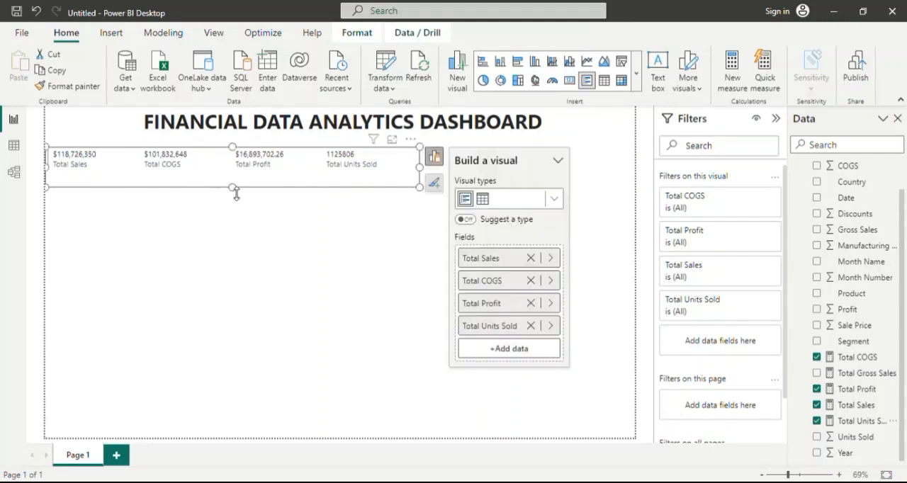
{"action": "left_click_drag", "start_coordinate": [235, 188], "coordinate": [236, 196]}
{"action": "left_click", "coordinate": [233, 177]}
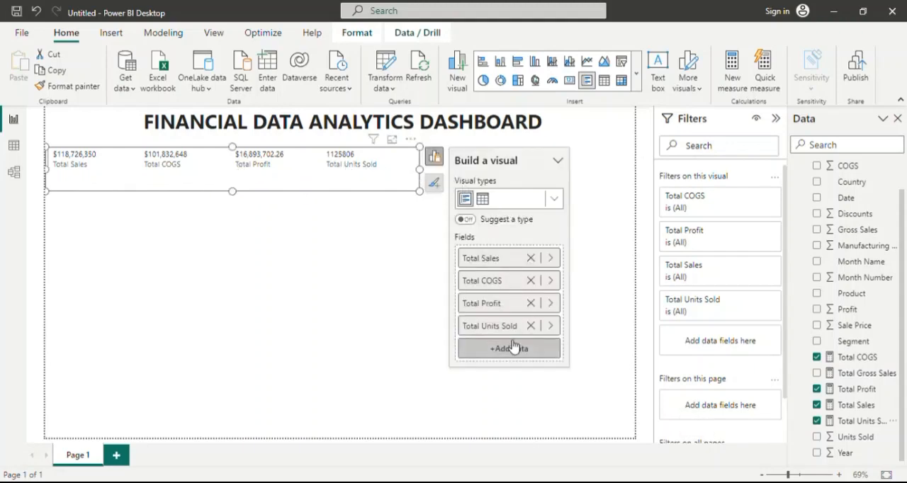
Format the multi-row card's callout values with font size 20 and bold.
{"action": "left_click", "coordinate": [439, 159]}
{"action": "left_click", "coordinate": [439, 159]}
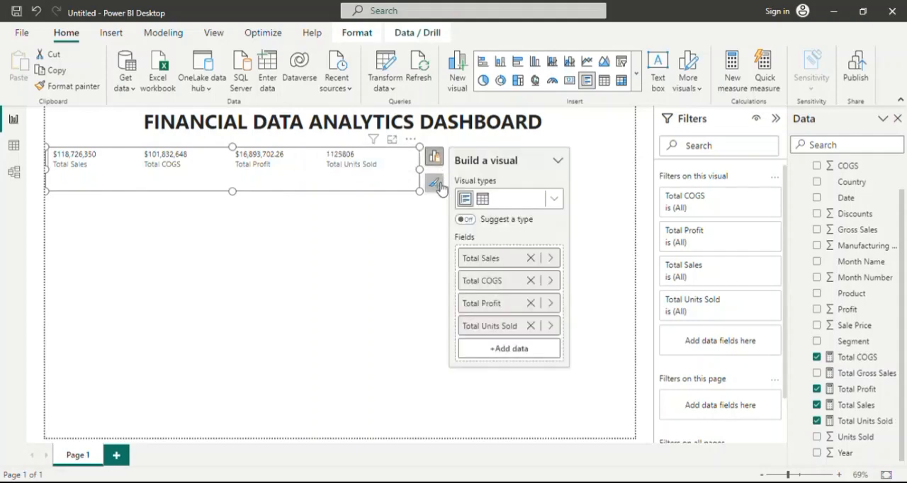
{"action": "left_click", "coordinate": [434, 184]}
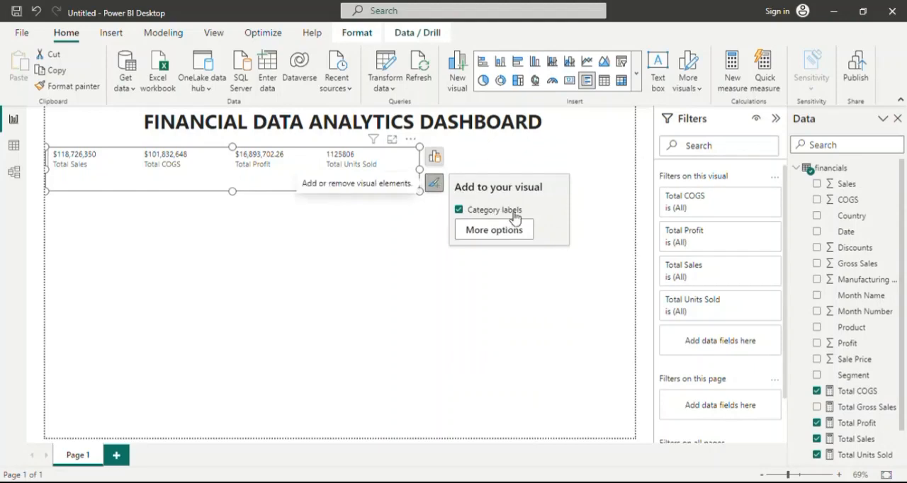
{"action": "left_click", "coordinate": [496, 230]}
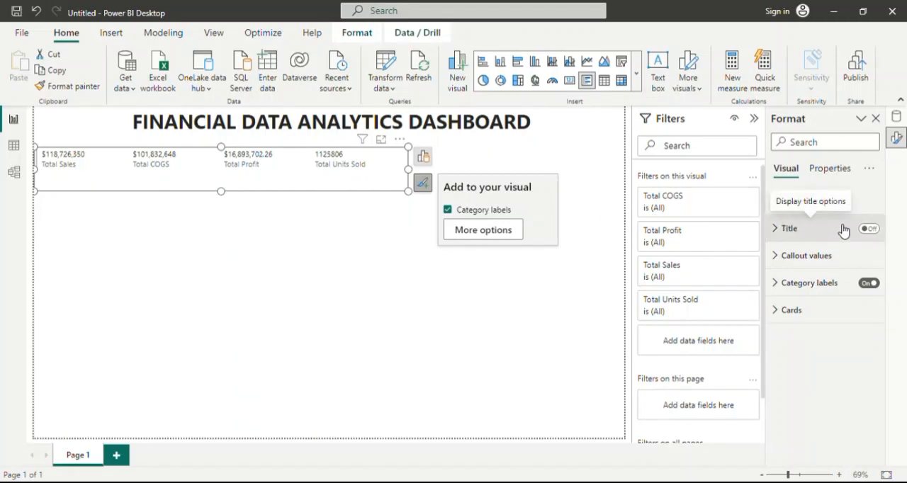
{"action": "left_click", "coordinate": [780, 257]}
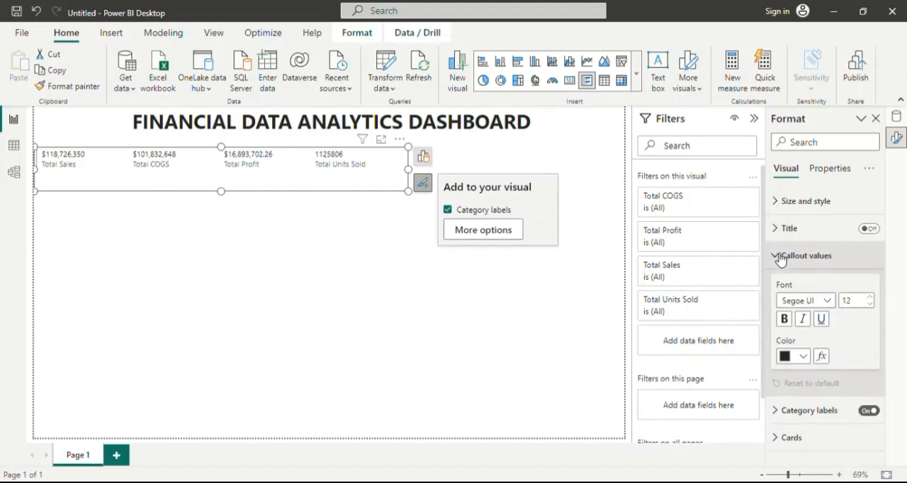
{"action": "left_click", "coordinate": [875, 299]}
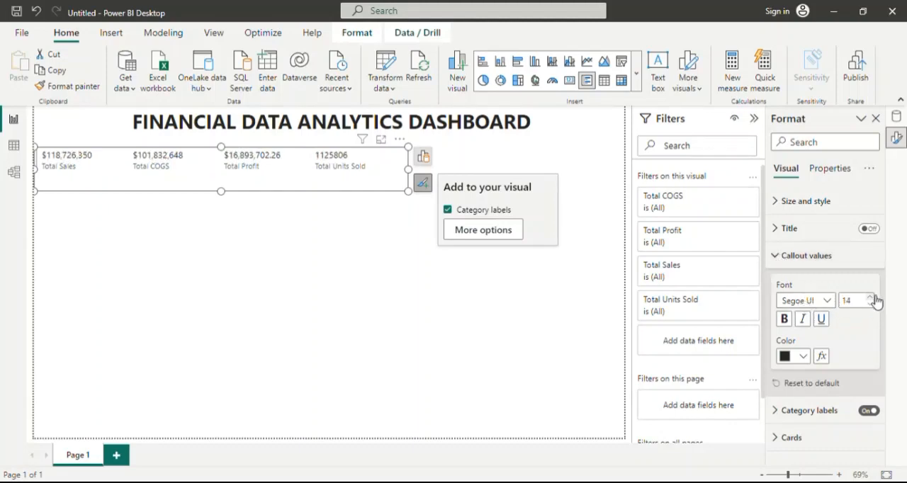
{"action": "left_click", "coordinate": [875, 299]}
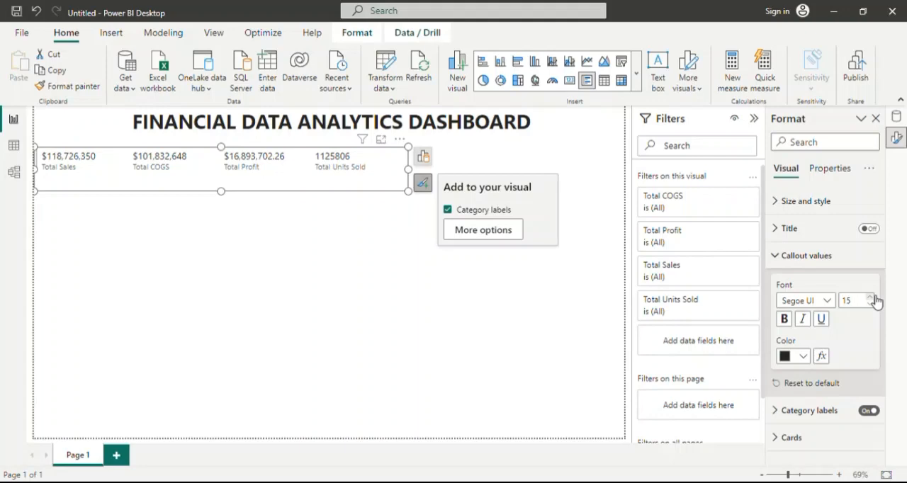
{"action": "left_click", "coordinate": [876, 299]}
{"action": "left_click", "coordinate": [875, 299]}
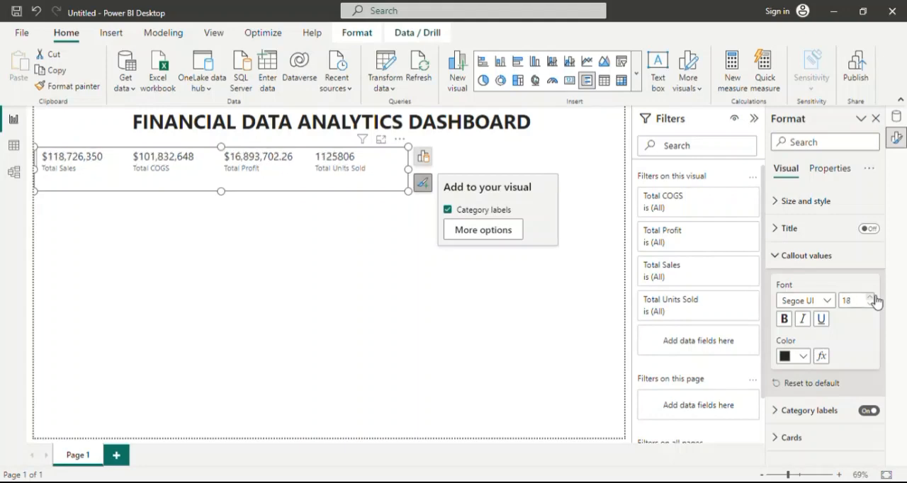
{"action": "left_click", "coordinate": [875, 299]}
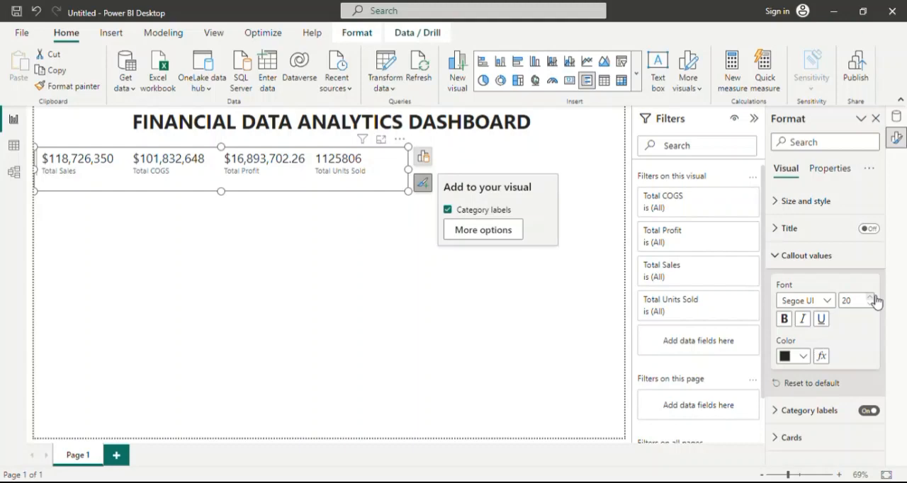
{"action": "left_click", "coordinate": [874, 297]}
{"action": "left_click", "coordinate": [874, 297]}
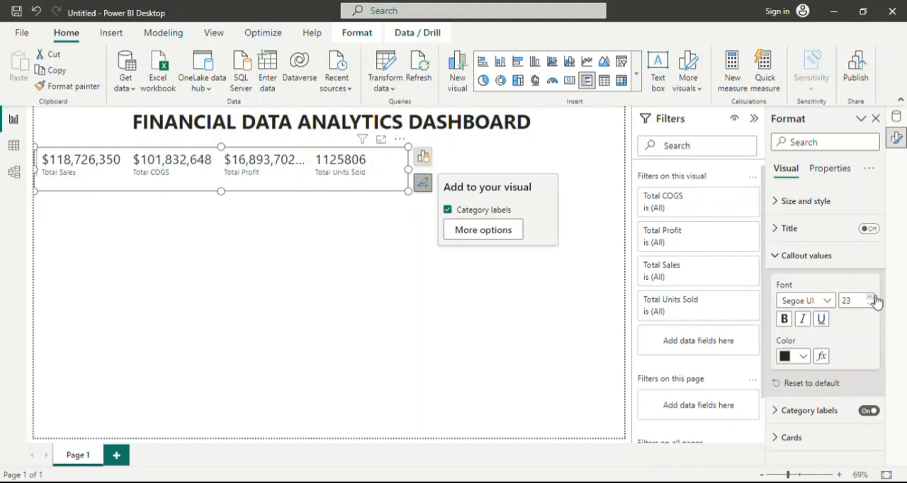
{"action": "left_click", "coordinate": [874, 296]}
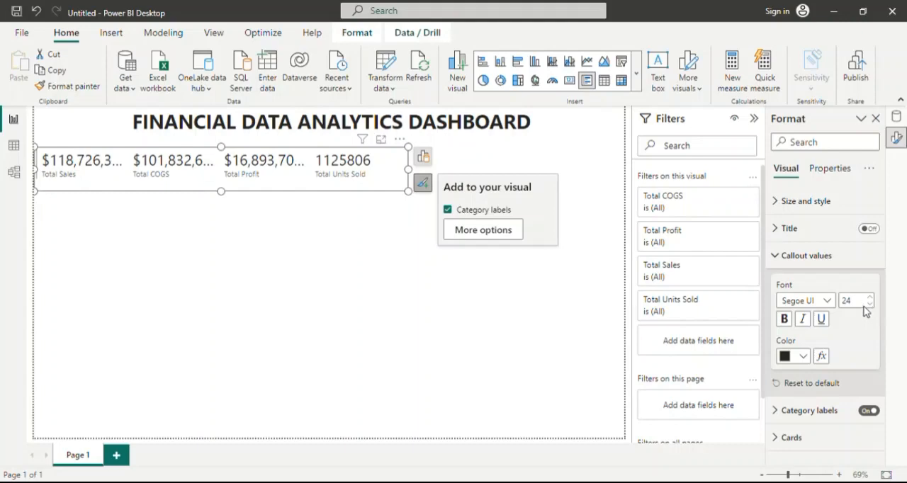
{"action": "left_click", "coordinate": [872, 305]}
{"action": "left_click", "coordinate": [872, 305]}
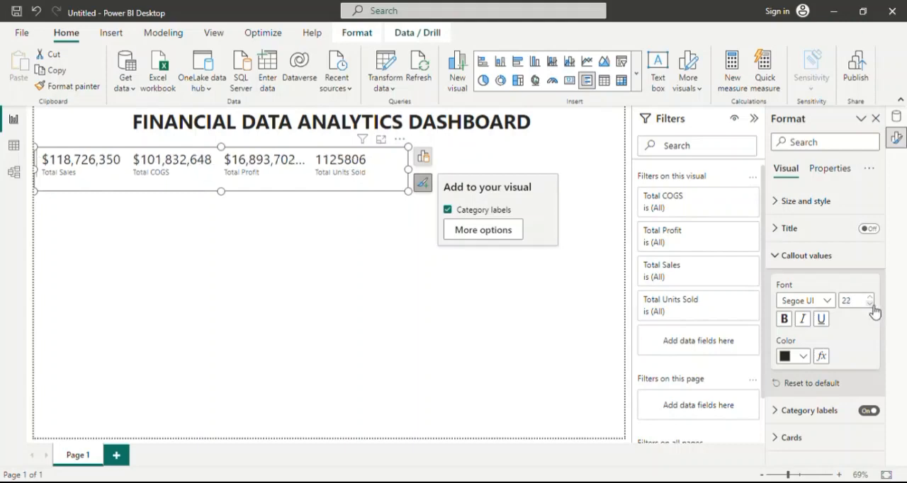
{"action": "left_click", "coordinate": [872, 305]}
{"action": "left_click", "coordinate": [872, 305]}
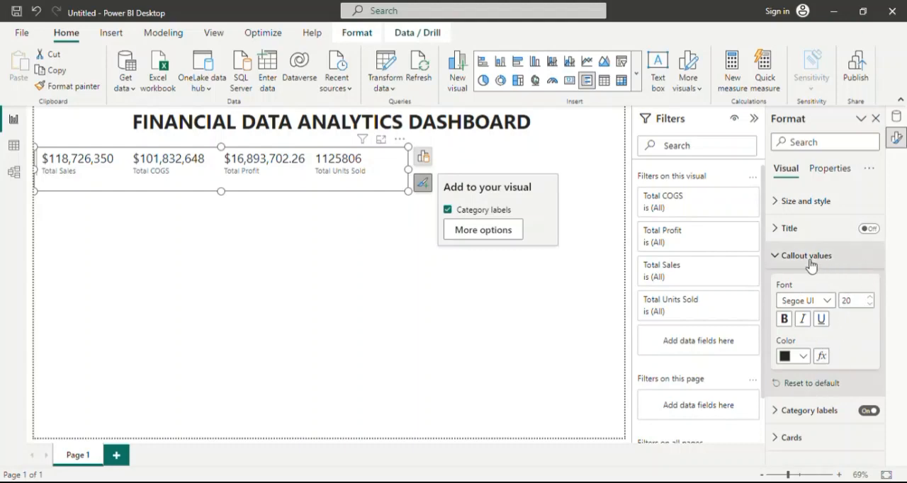
{"action": "left_click", "coordinate": [784, 320]}
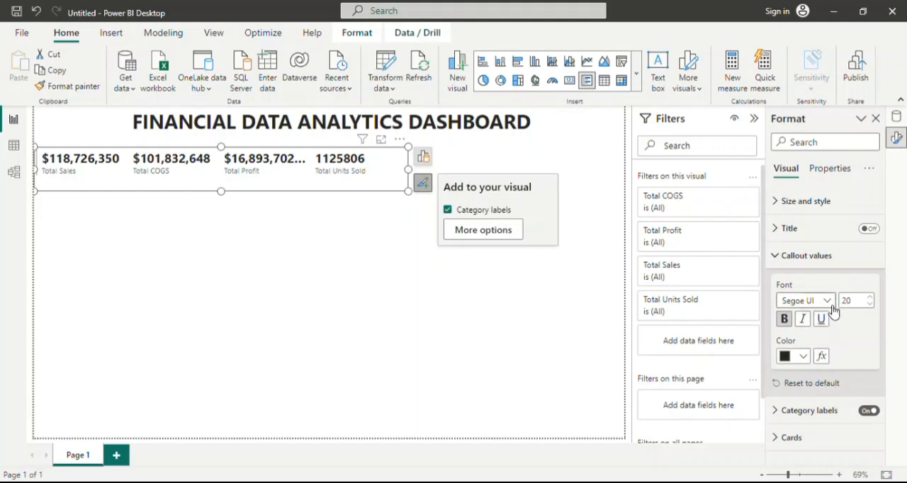
{"action": "left_click", "coordinate": [781, 256]}
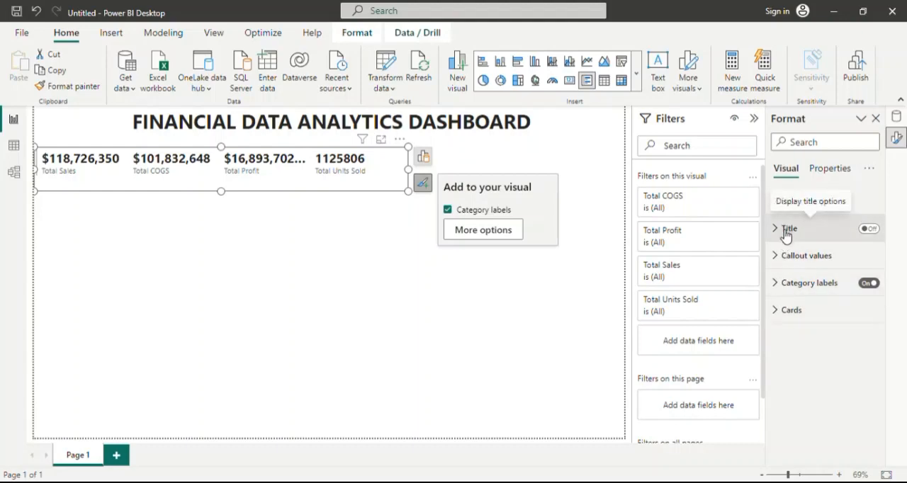
Turn on the multi-row card's title and set its text to "Quick Performance Metrics".
{"action": "left_click", "coordinate": [874, 230]}
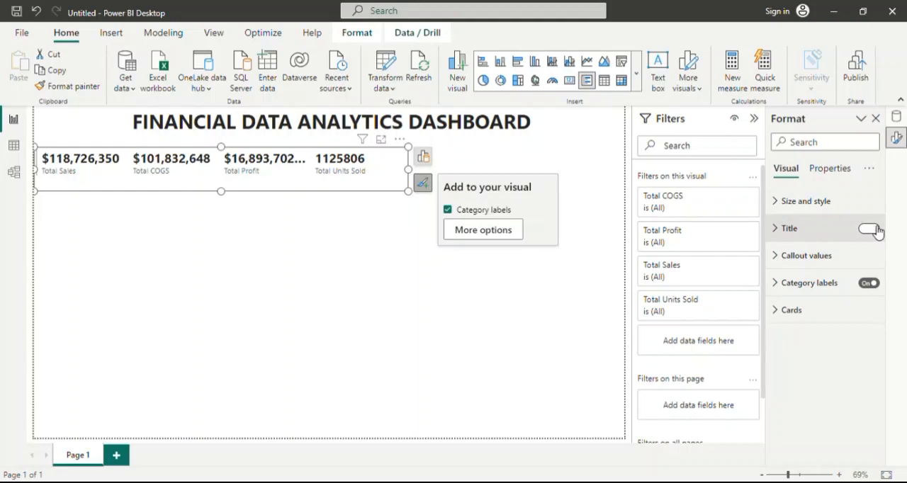
{"action": "left_click", "coordinate": [876, 229]}
{"action": "left_click", "coordinate": [782, 228]}
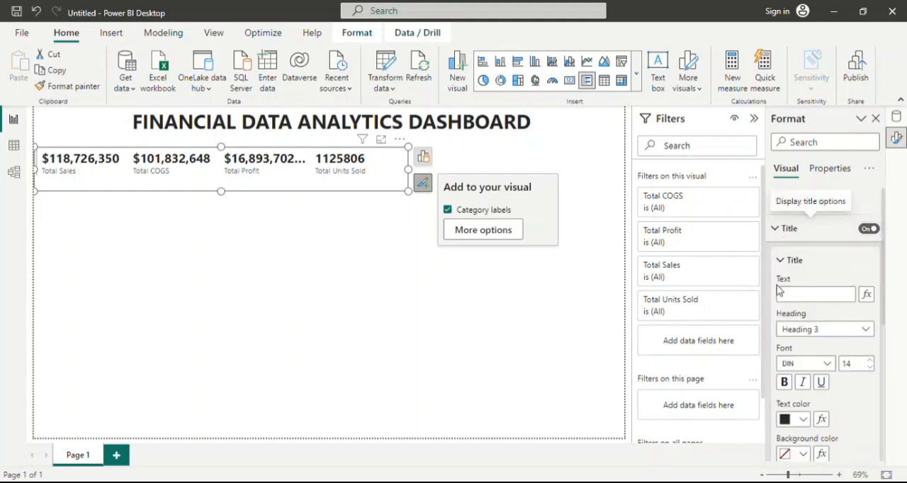
{"action": "left_click", "coordinate": [800, 294]}
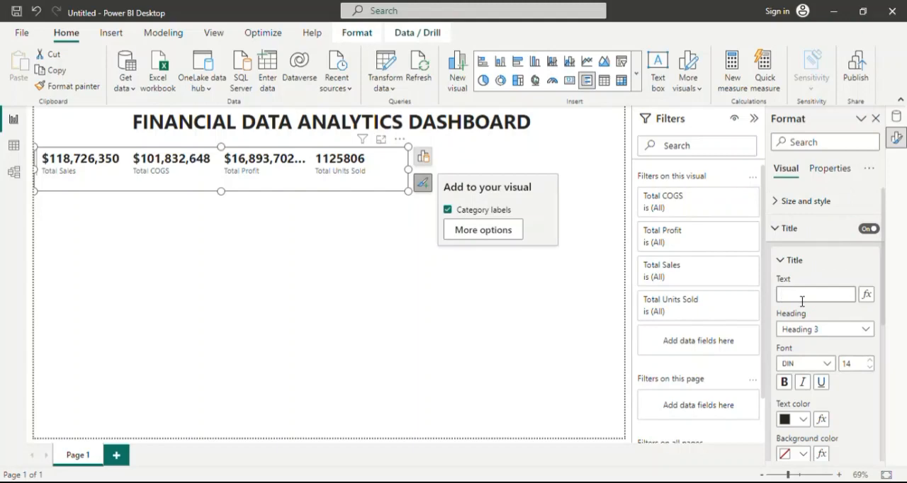
{"action": "type", "text": "Performan"}
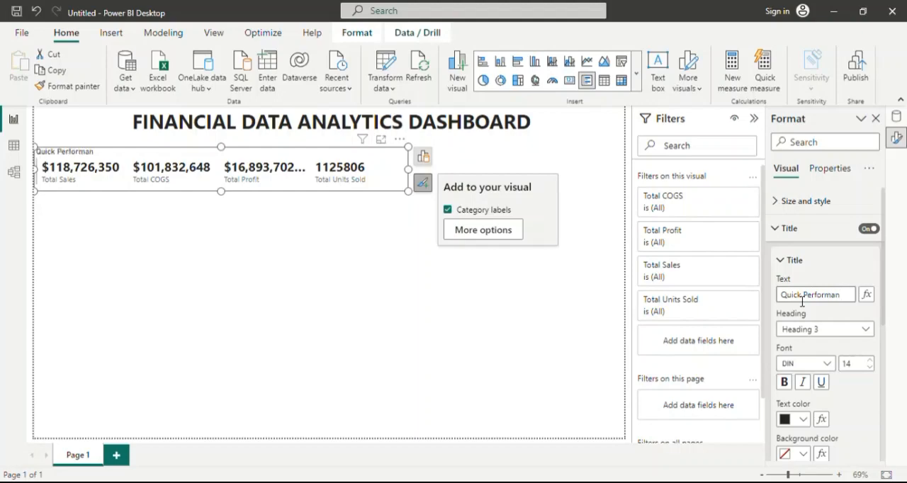
{"action": "type", "text": "ce Metrics"}
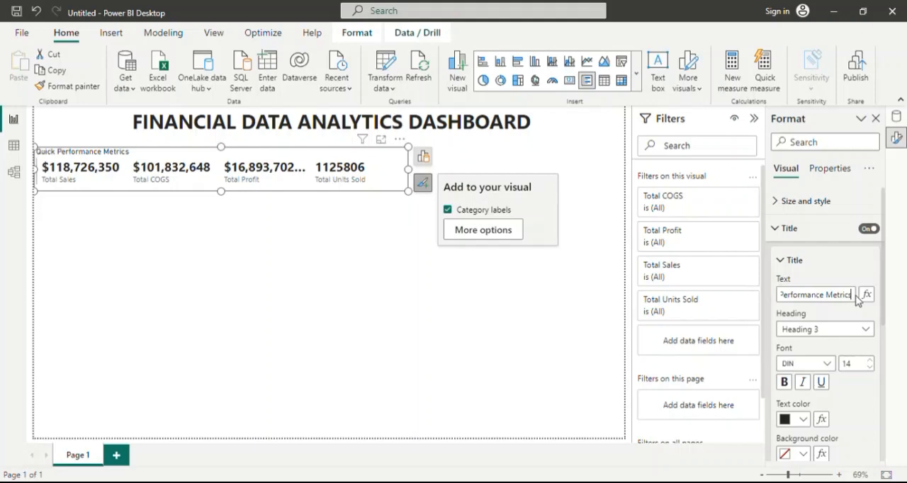
Change the font of the multi-row card's title to Segoe UI.
{"action": "scroll", "coordinate": [855, 300], "scroll_direction": "down", "scroll_amount": 2}
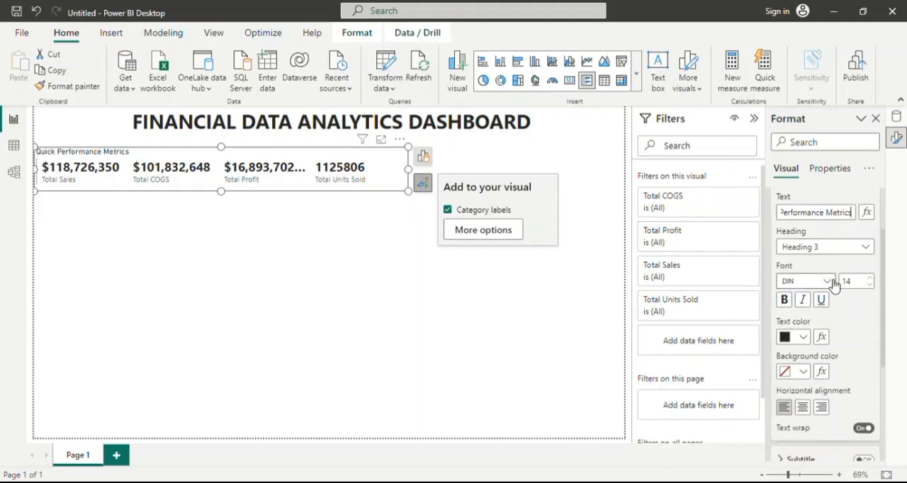
{"action": "left_click", "coordinate": [827, 282]}
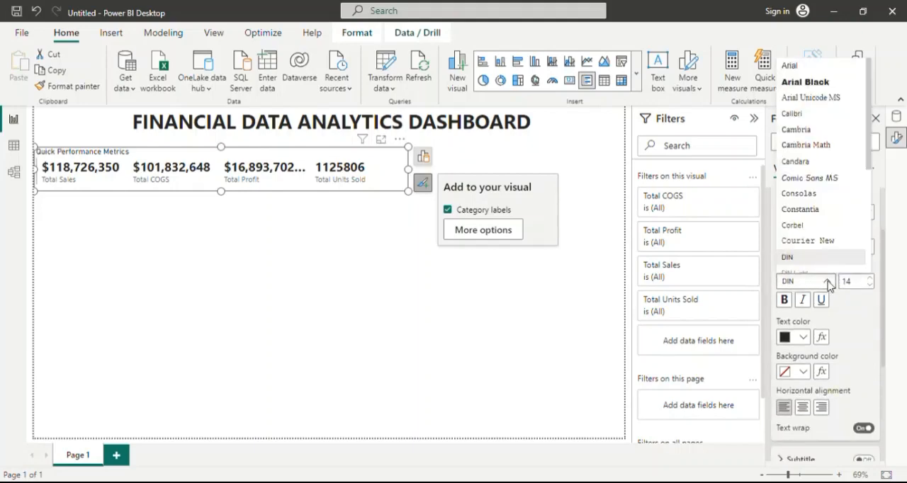
{"action": "scroll", "coordinate": [832, 175], "scroll_direction": "down", "scroll_amount": 3}
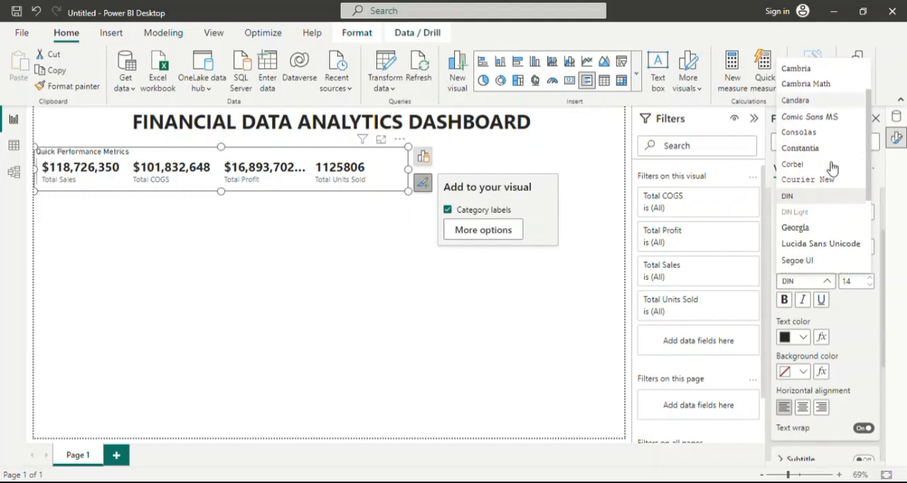
{"action": "scroll", "coordinate": [832, 176], "scroll_direction": "down", "scroll_amount": 1}
{"action": "left_click", "coordinate": [826, 162]}
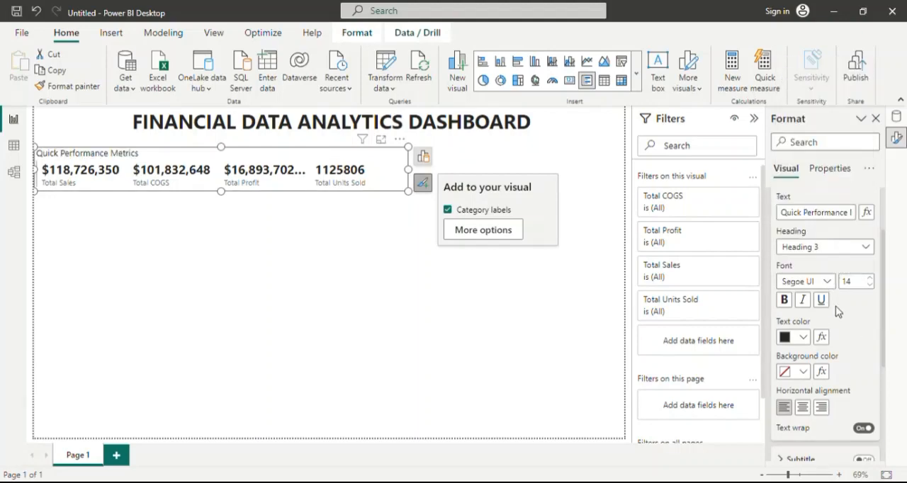
Make the multi-row card's title bold and set its font size to 18.
{"action": "left_click", "coordinate": [784, 300]}
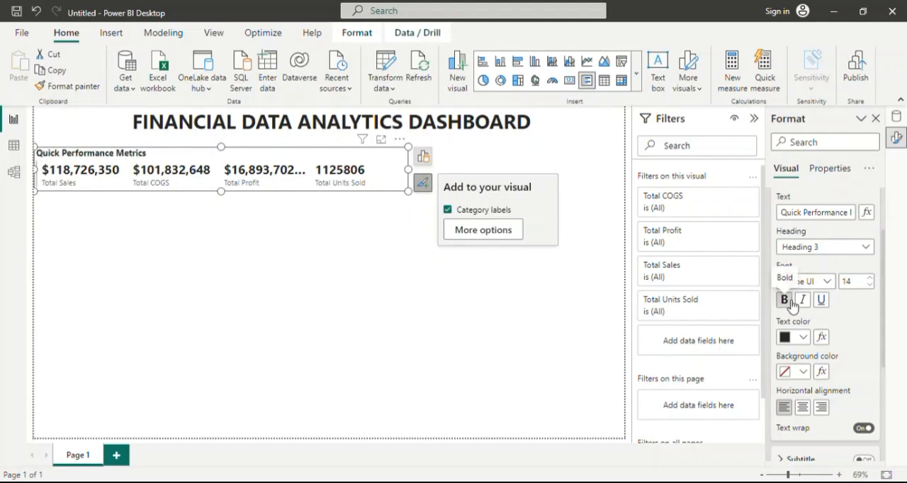
{"action": "left_click", "coordinate": [872, 280]}
{"action": "left_click", "coordinate": [872, 279]}
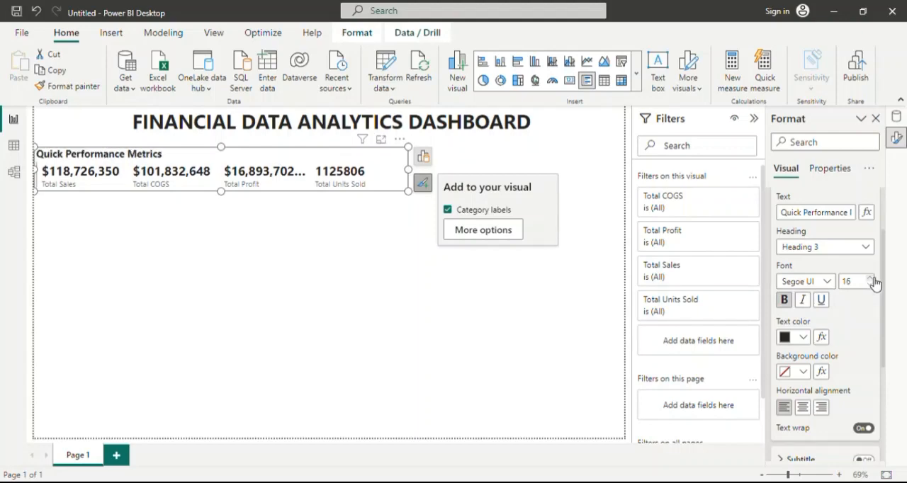
{"action": "left_click", "coordinate": [872, 280]}
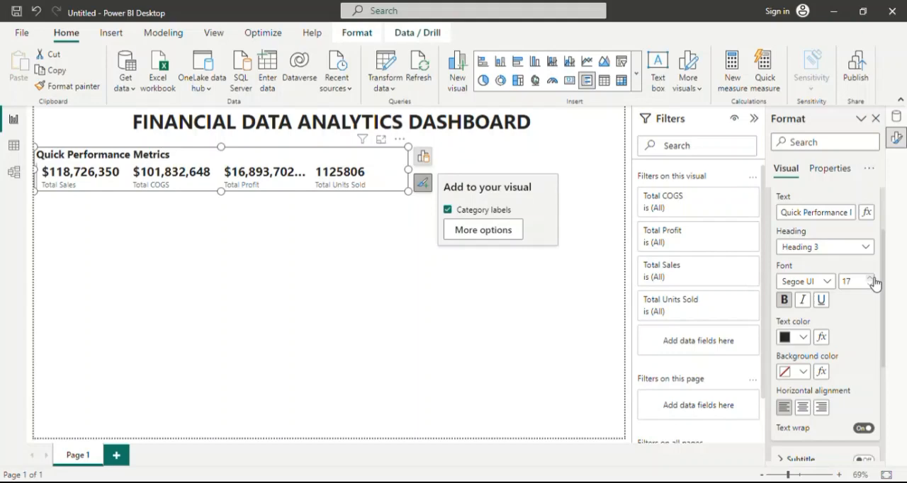
{"action": "left_click", "coordinate": [872, 280]}
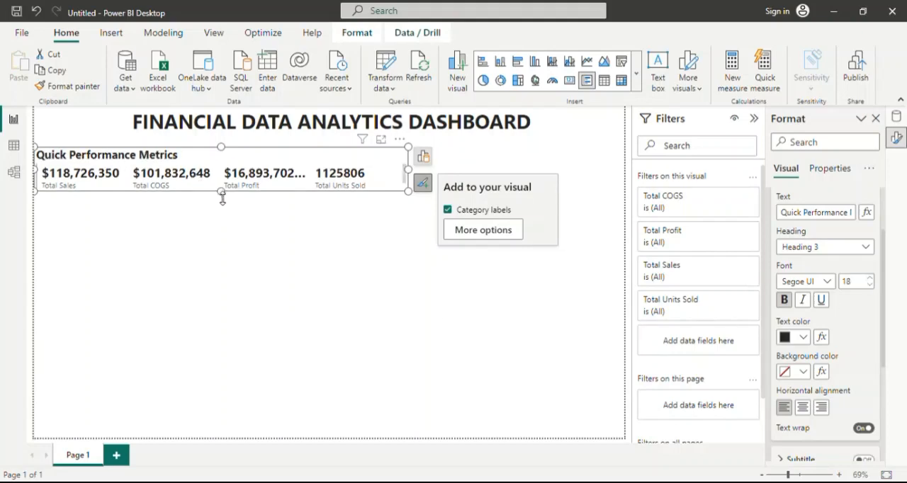
Stretch the multi-row card slightly downward to a height of about 106 and center its title horizontally.
{"action": "left_click_drag", "start_coordinate": [220, 197], "coordinate": [221, 201]}
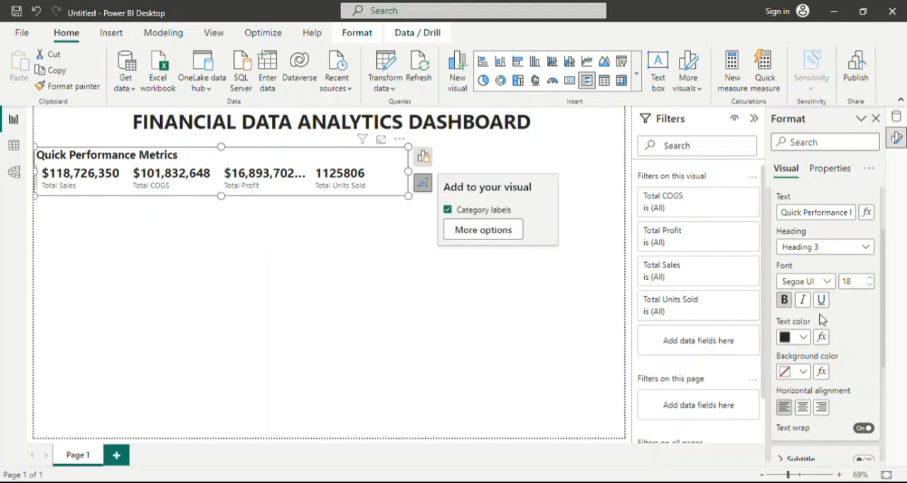
{"action": "left_click", "coordinate": [804, 409]}
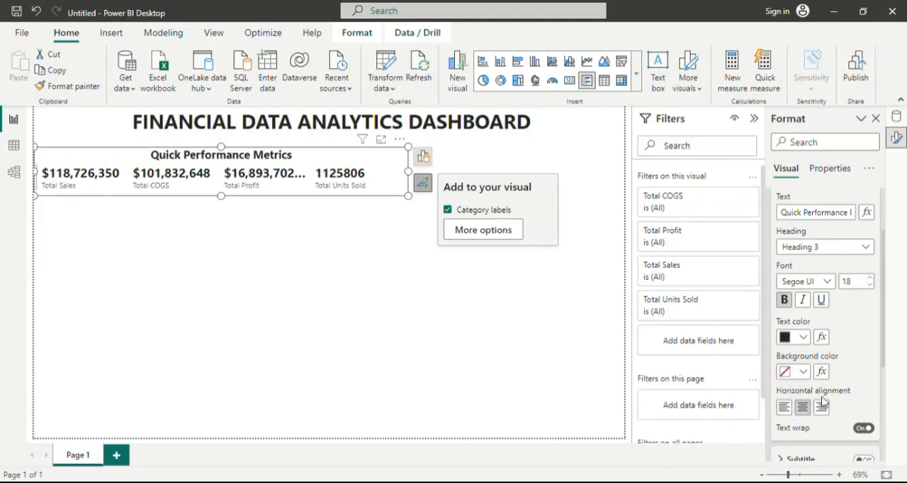
{"action": "scroll", "coordinate": [812, 411], "scroll_direction": "down", "scroll_amount": 1}
{"action": "scroll", "coordinate": [812, 411], "scroll_direction": "down", "scroll_amount": 2}
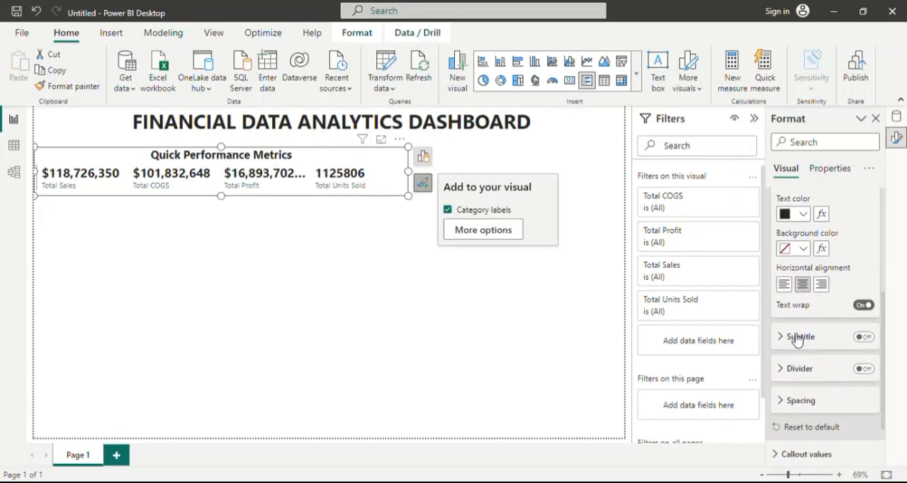
{"action": "scroll", "coordinate": [814, 327], "scroll_direction": "down", "scroll_amount": 2}
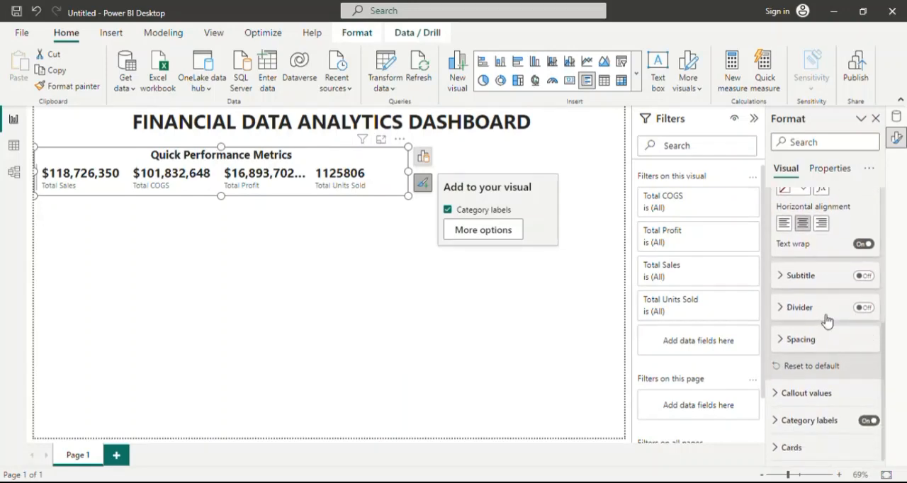
{"action": "scroll", "coordinate": [823, 312], "scroll_direction": "up", "scroll_amount": 4}
{"action": "scroll", "coordinate": [822, 301], "scroll_direction": "up", "scroll_amount": 3}
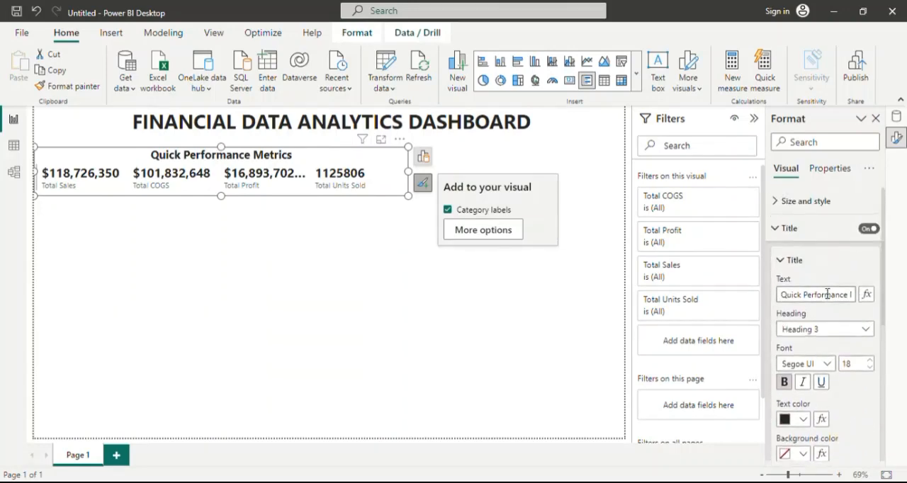
{"action": "left_click", "coordinate": [786, 260]}
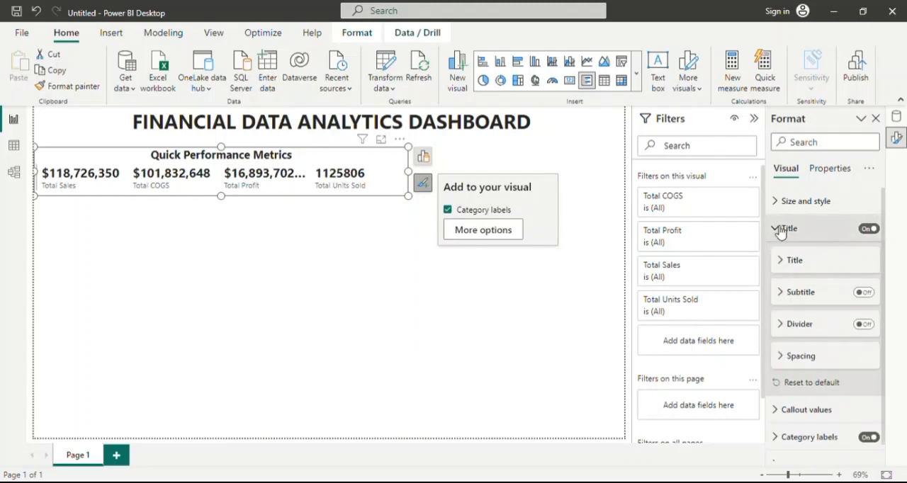
{"action": "left_click", "coordinate": [780, 231]}
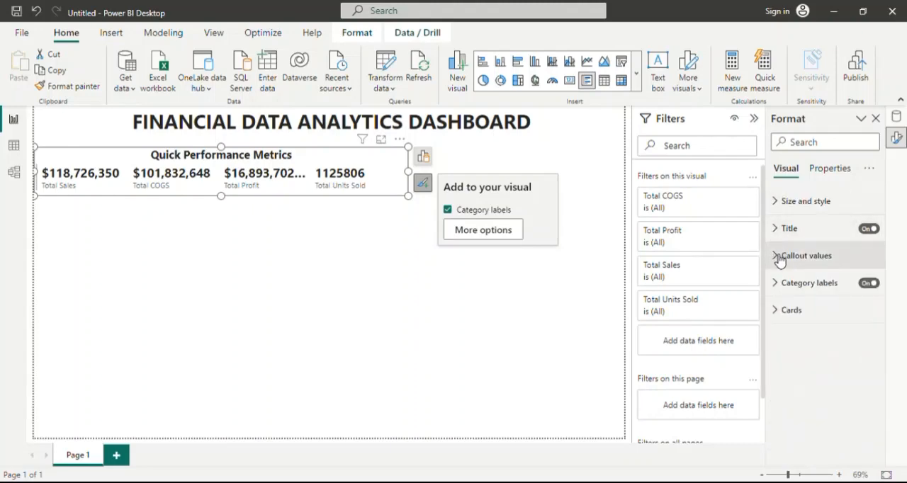
Set the font size of the multi-row card's category labels to 15, leaving them non-italic.
{"action": "left_click", "coordinate": [780, 258]}
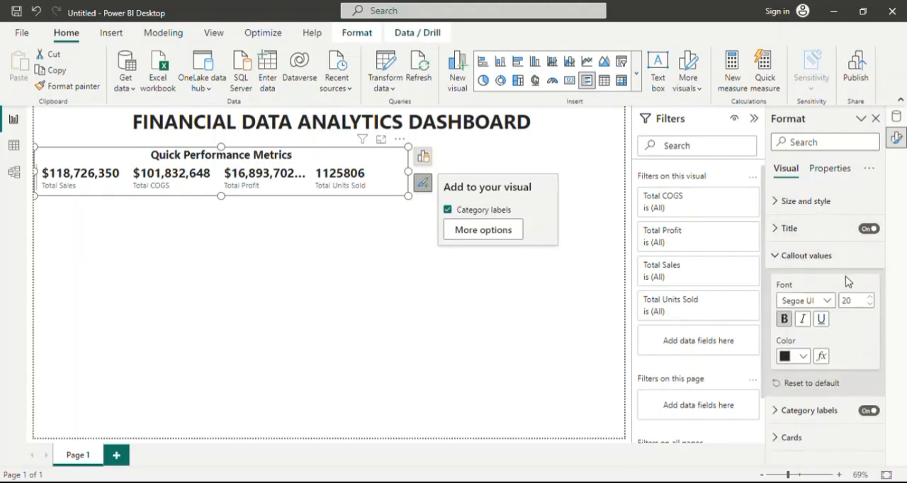
{"action": "left_click", "coordinate": [777, 256]}
{"action": "left_click", "coordinate": [782, 287]}
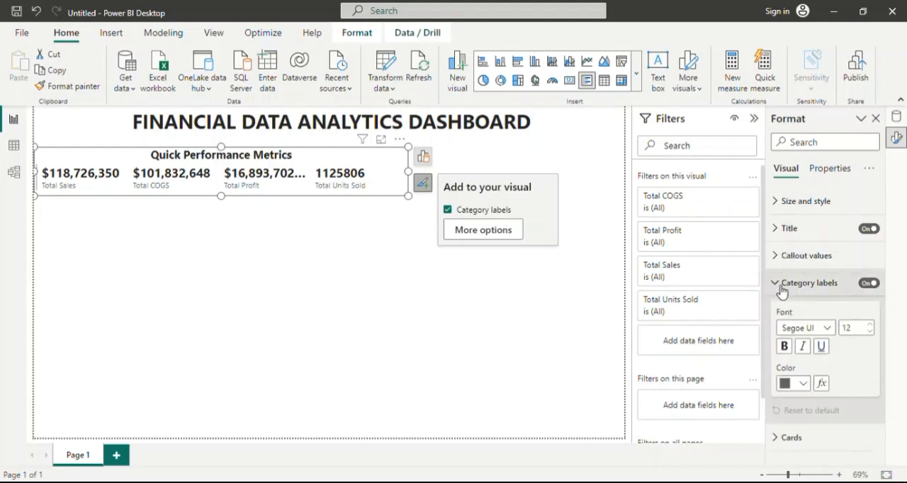
{"action": "left_click", "coordinate": [871, 324]}
{"action": "left_click", "coordinate": [870, 324]}
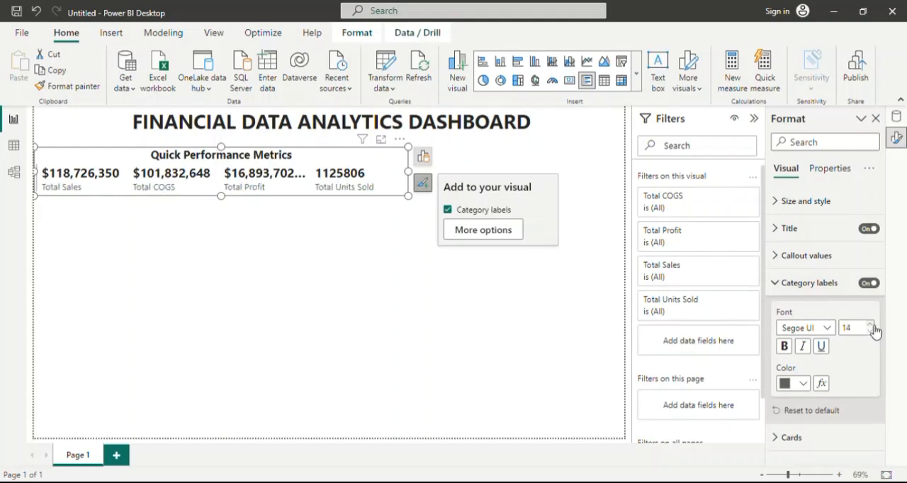
{"action": "left_click", "coordinate": [870, 324]}
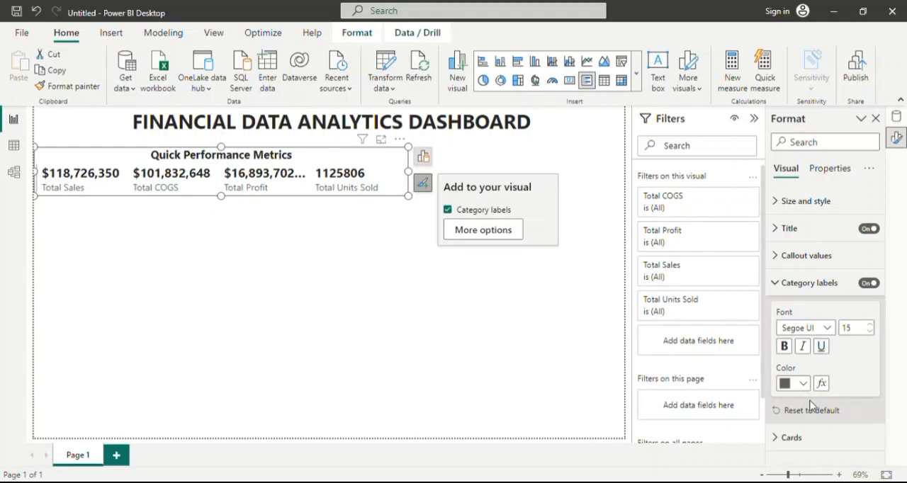
{"action": "left_click", "coordinate": [804, 347]}
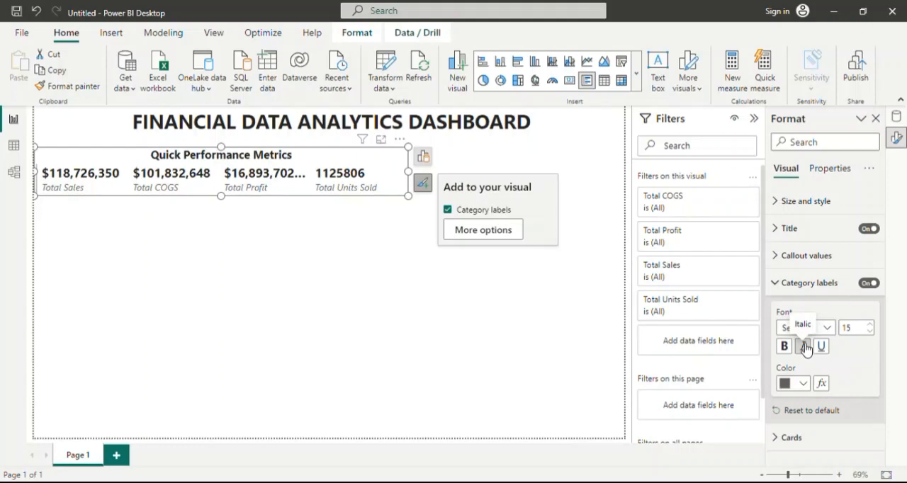
{"action": "left_click", "coordinate": [804, 347]}
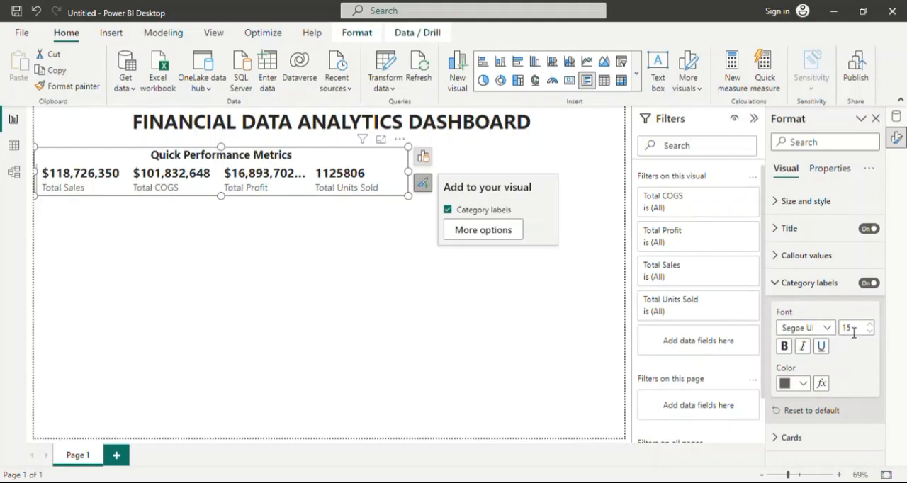
{"action": "left_click", "coordinate": [790, 285]}
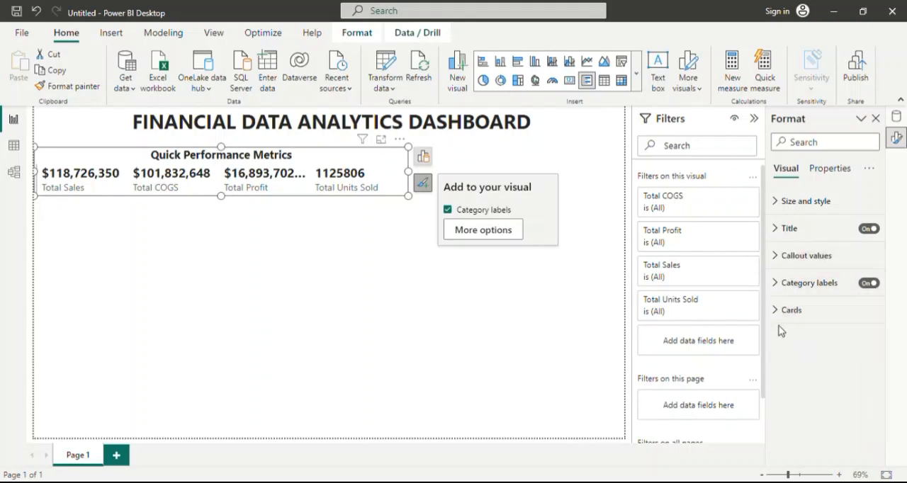
Try left, right, bottom and top borders in the multi-row card's card style and clear all of them.
{"action": "left_click", "coordinate": [781, 312]}
{"action": "scroll", "coordinate": [808, 369], "scroll_direction": "down", "scroll_amount": 2}
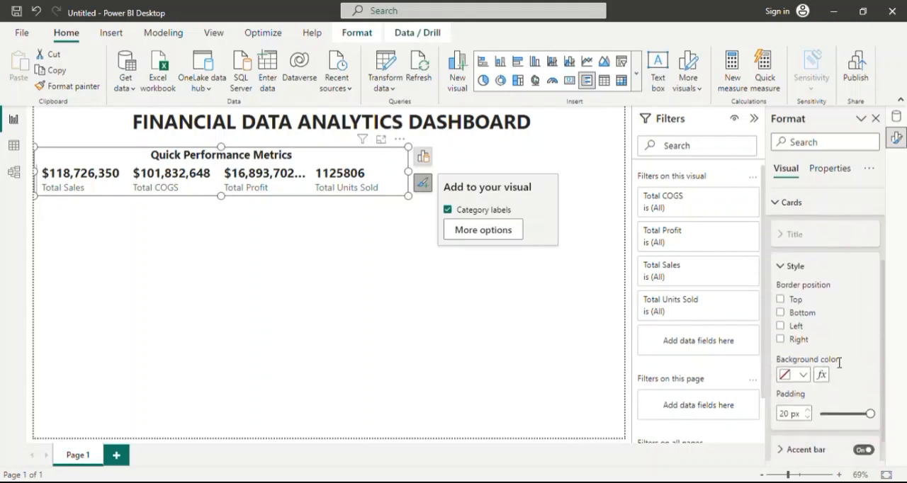
{"action": "scroll", "coordinate": [836, 307], "scroll_direction": "down", "scroll_amount": 1}
{"action": "scroll", "coordinate": [829, 264], "scroll_direction": "down", "scroll_amount": 1}
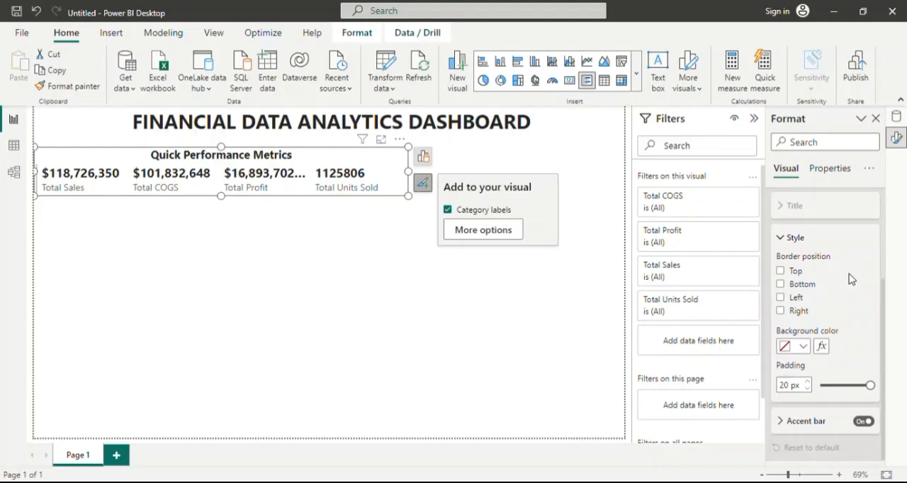
{"action": "scroll", "coordinate": [850, 278], "scroll_direction": "up", "scroll_amount": 3}
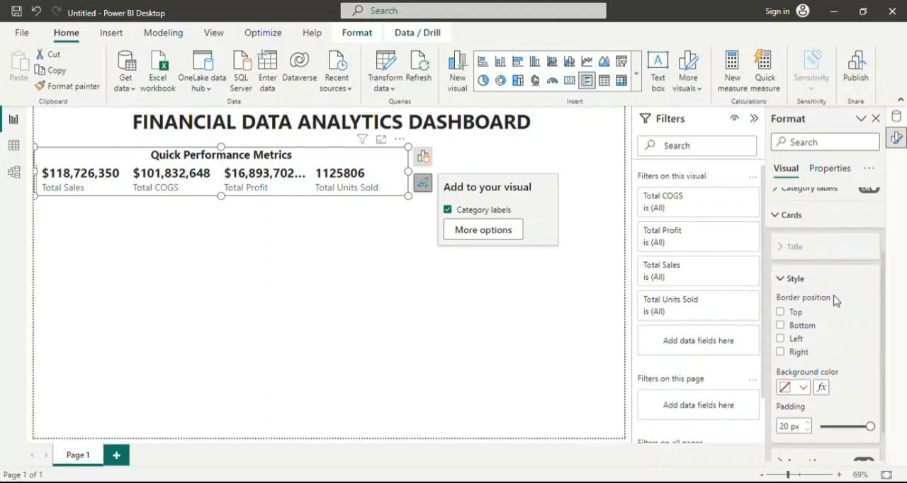
{"action": "left_click", "coordinate": [781, 339]}
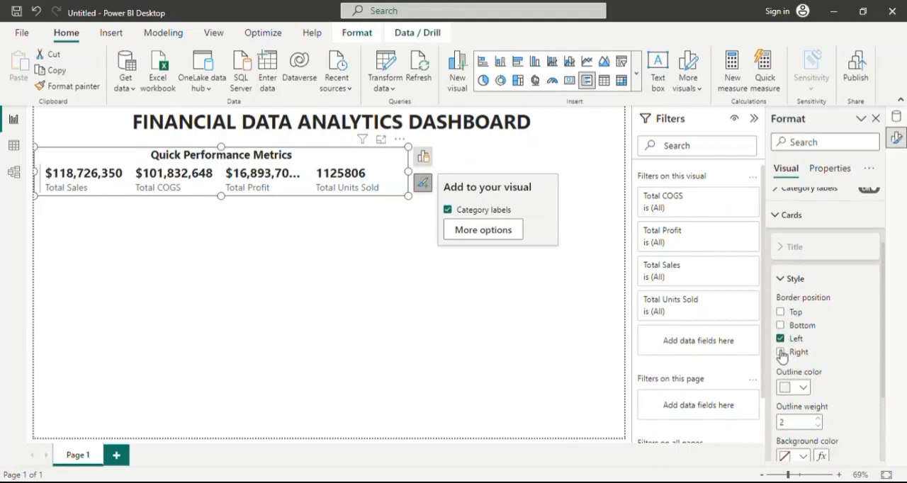
{"action": "left_click", "coordinate": [780, 352]}
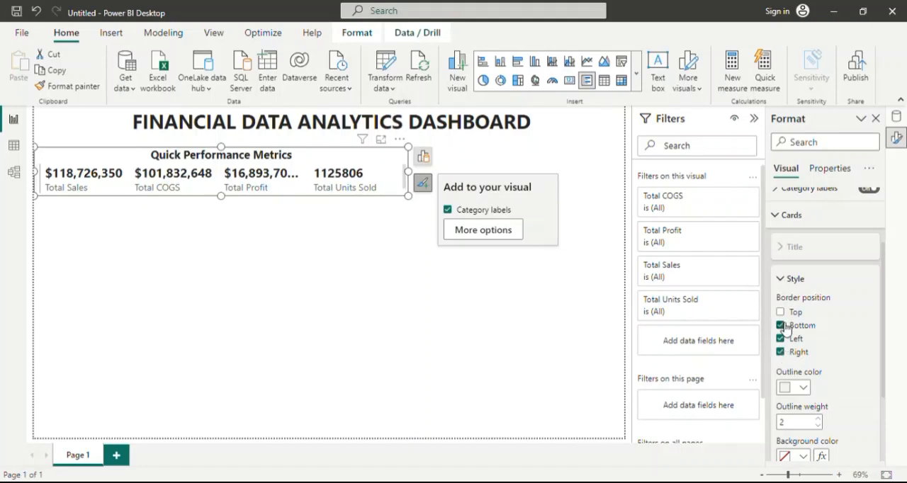
{"action": "left_click", "coordinate": [780, 312]}
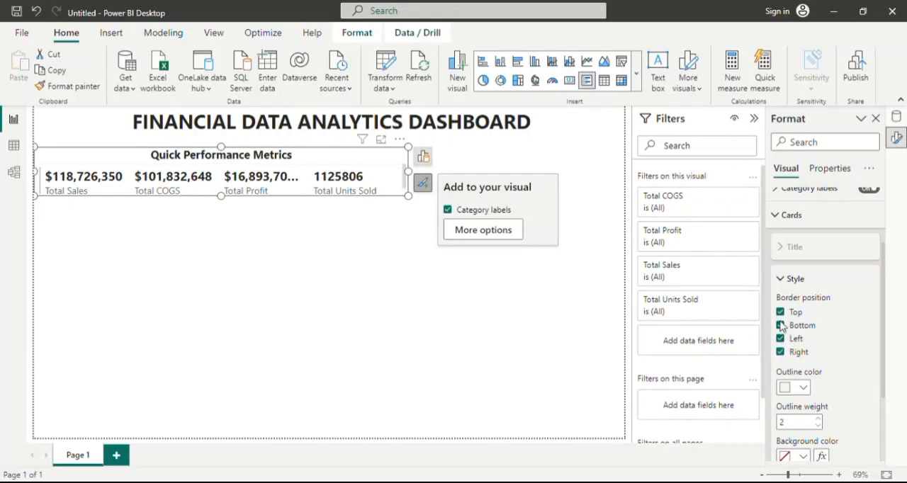
{"action": "left_click", "coordinate": [782, 313]}
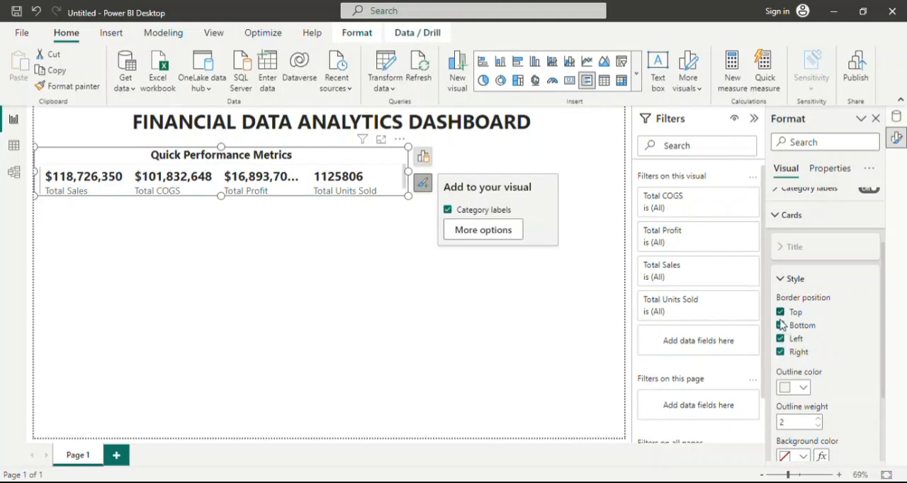
{"action": "left_click", "coordinate": [782, 352]}
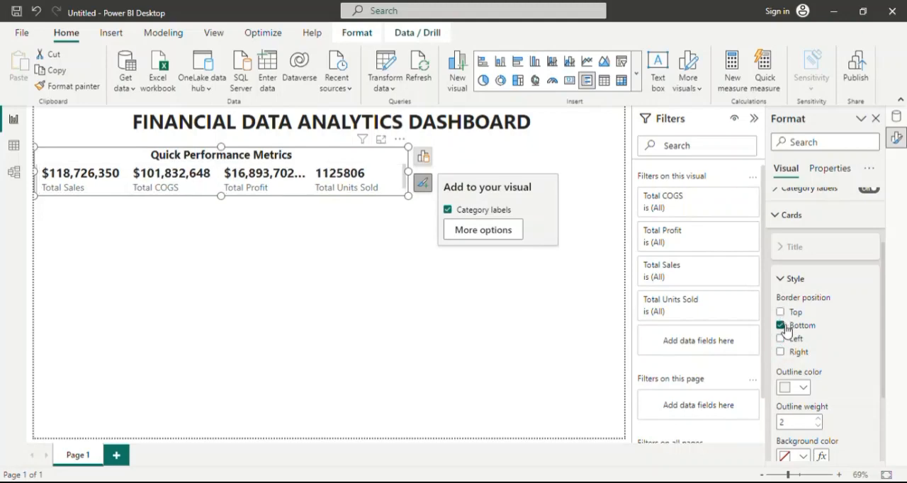
{"action": "left_click", "coordinate": [782, 325]}
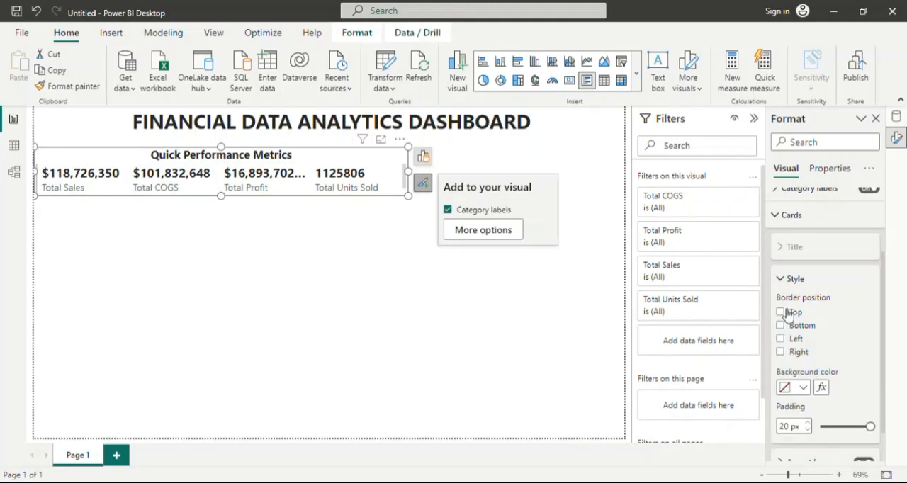
{"action": "left_click", "coordinate": [786, 277]}
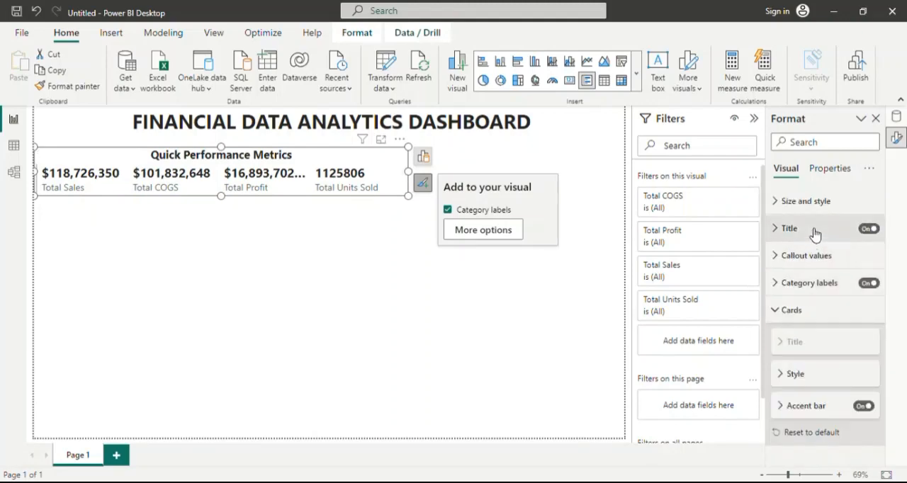
Turn off the multi-row card's background and deselect the visual.
{"action": "left_click", "coordinate": [774, 201]}
{"action": "scroll", "coordinate": [844, 282], "scroll_direction": "down", "scroll_amount": 5}
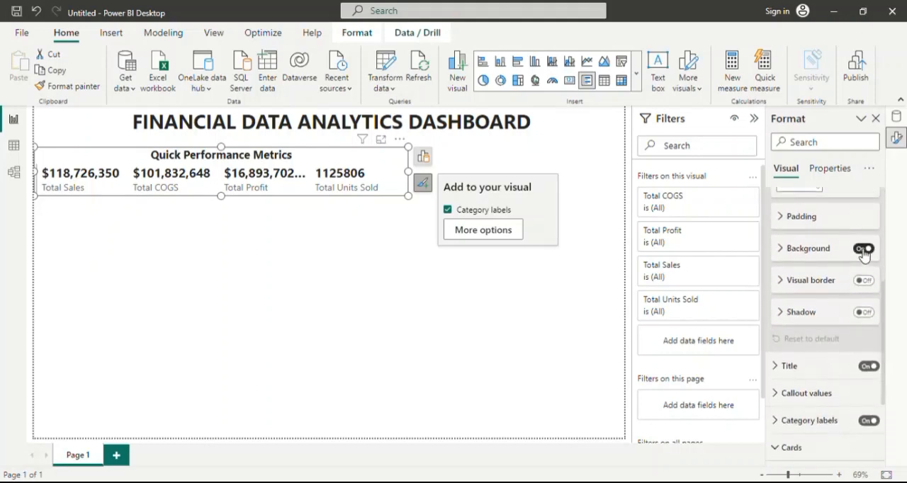
{"action": "left_click", "coordinate": [862, 249]}
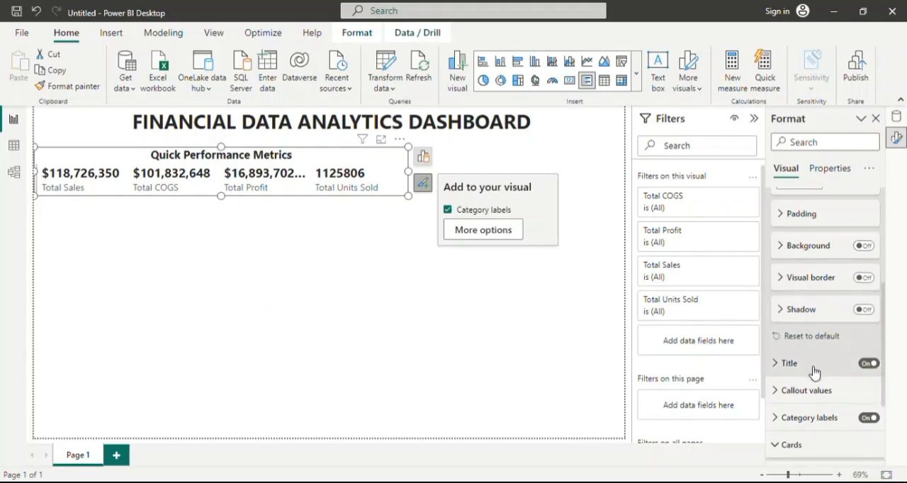
{"action": "scroll", "coordinate": [824, 312], "scroll_direction": "down", "scroll_amount": 1}
{"action": "scroll", "coordinate": [826, 301], "scroll_direction": "up", "scroll_amount": 6}
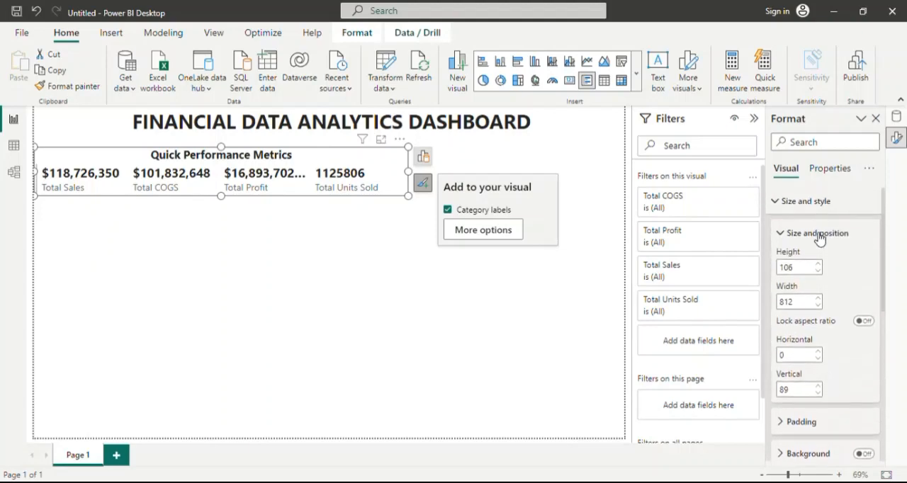
{"action": "left_click", "coordinate": [785, 233]}
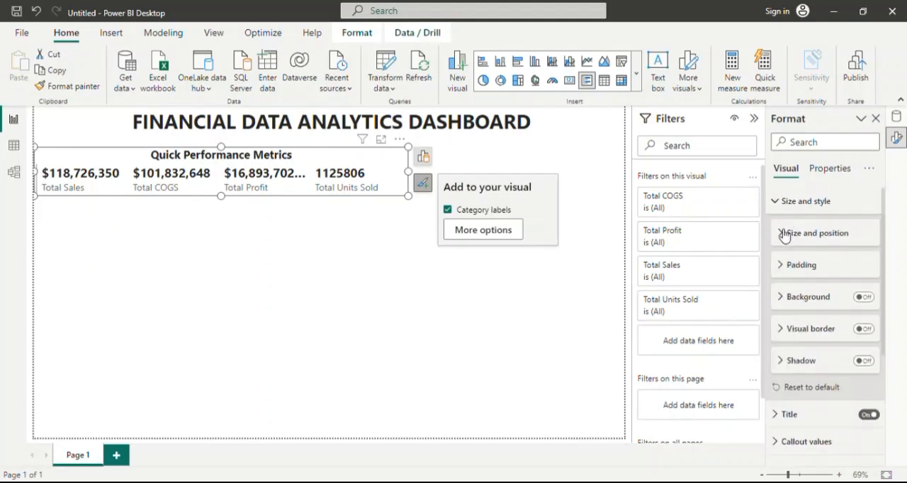
{"action": "left_click", "coordinate": [839, 169]}
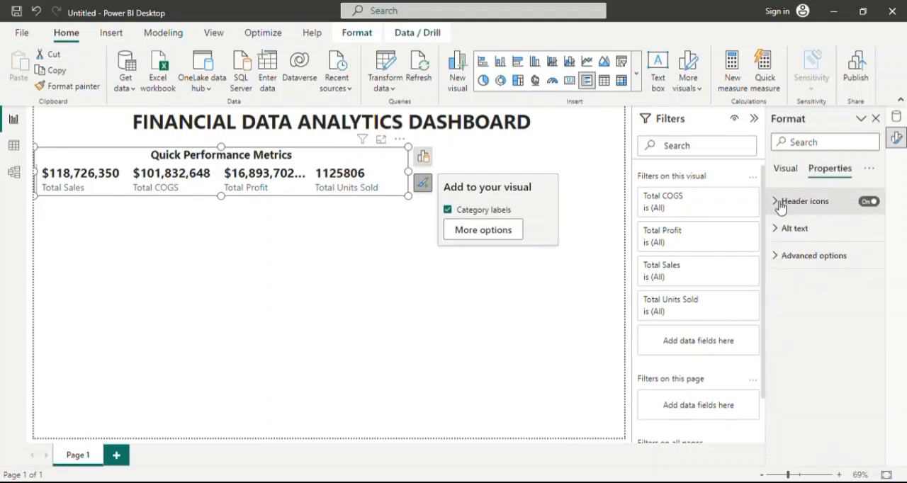
{"action": "left_click", "coordinate": [795, 171]}
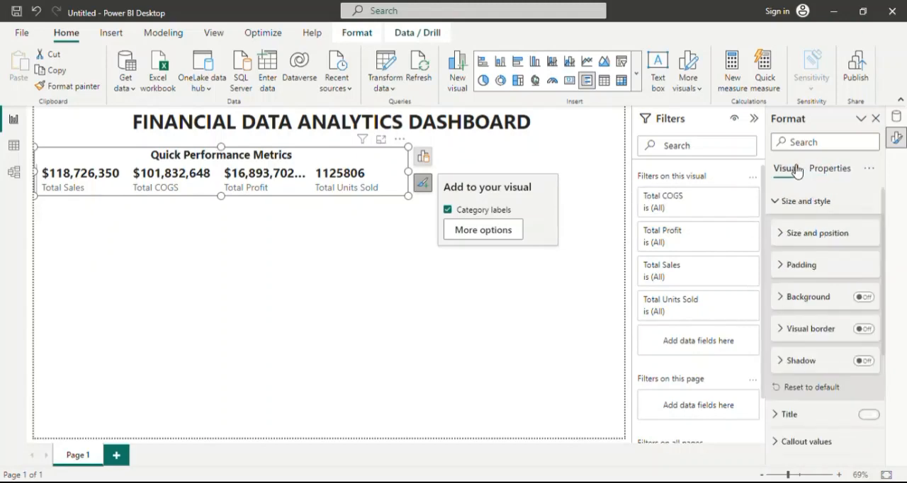
{"action": "left_click", "coordinate": [216, 269]}
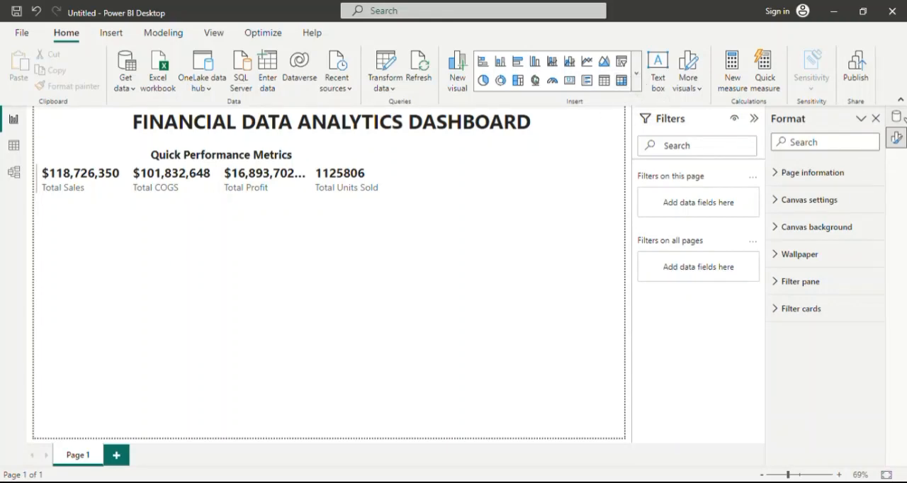
Set the data category of the financials table's Country column to Country, and select the Date column to inspect it.
{"action": "left_click", "coordinate": [896, 117]}
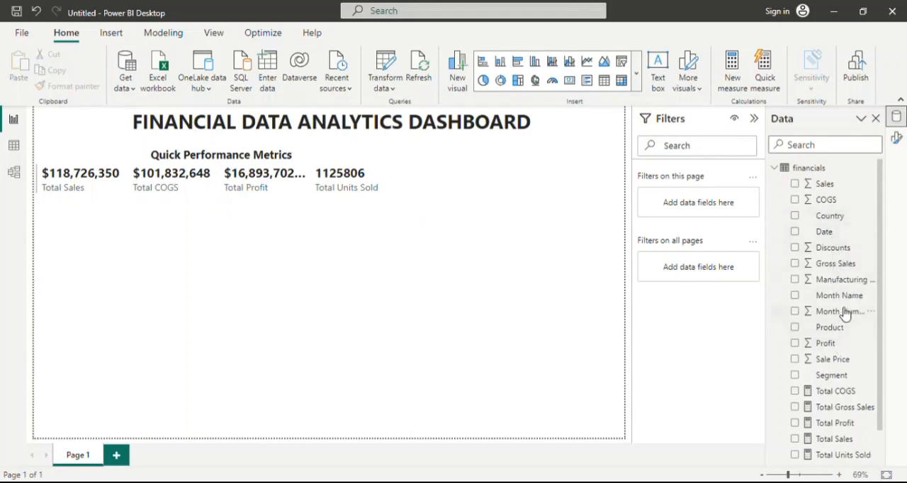
{"action": "scroll", "coordinate": [843, 348], "scroll_direction": "down", "scroll_amount": 1}
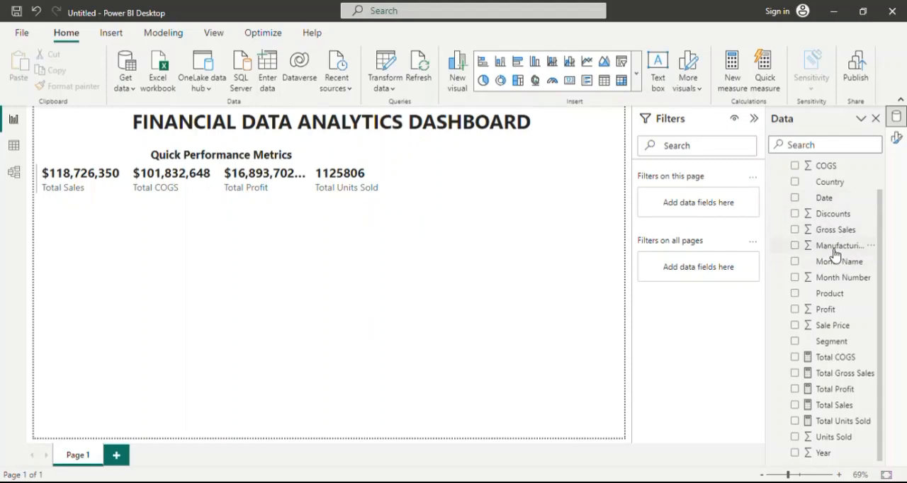
{"action": "left_click", "coordinate": [13, 147]}
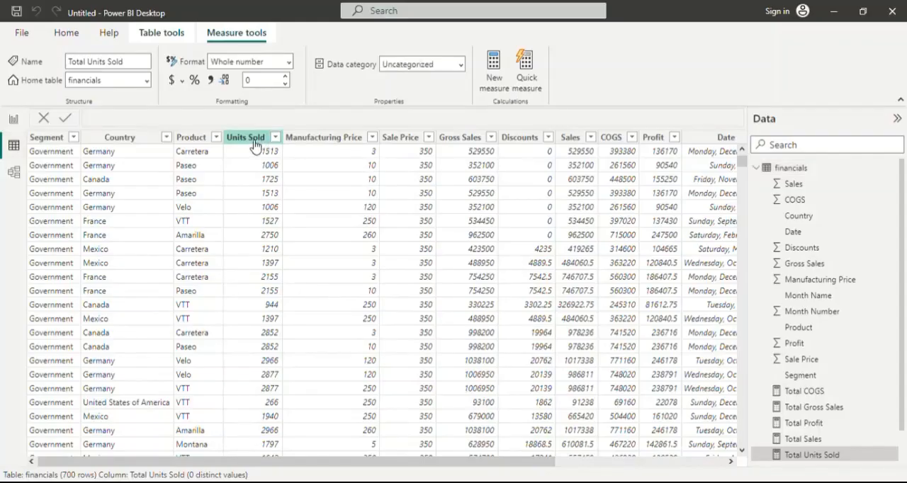
{"action": "left_click", "coordinate": [150, 142]}
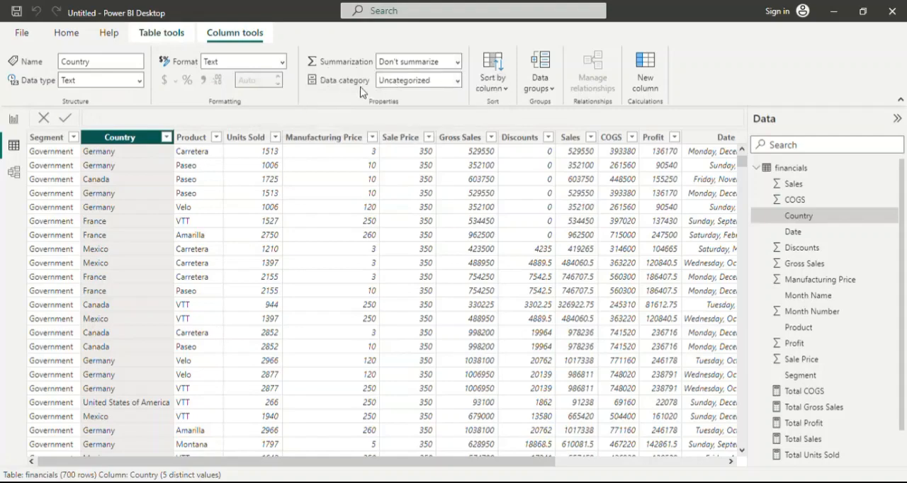
{"action": "left_click", "coordinate": [457, 84]}
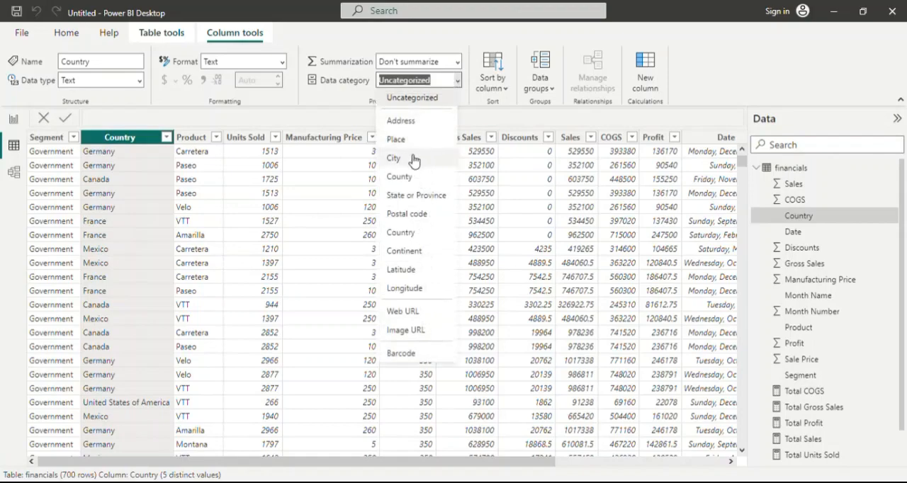
{"action": "left_click", "coordinate": [420, 236]}
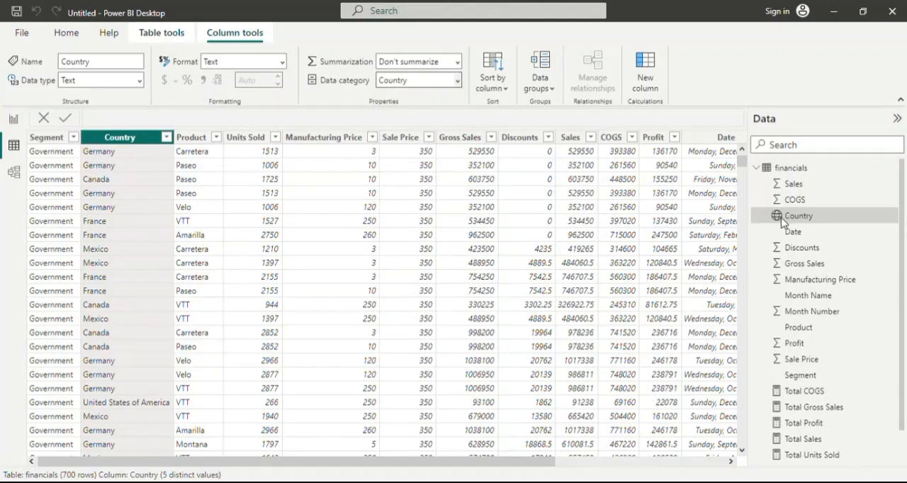
{"action": "left_click", "coordinate": [777, 220]}
{"action": "left_click", "coordinate": [819, 234]}
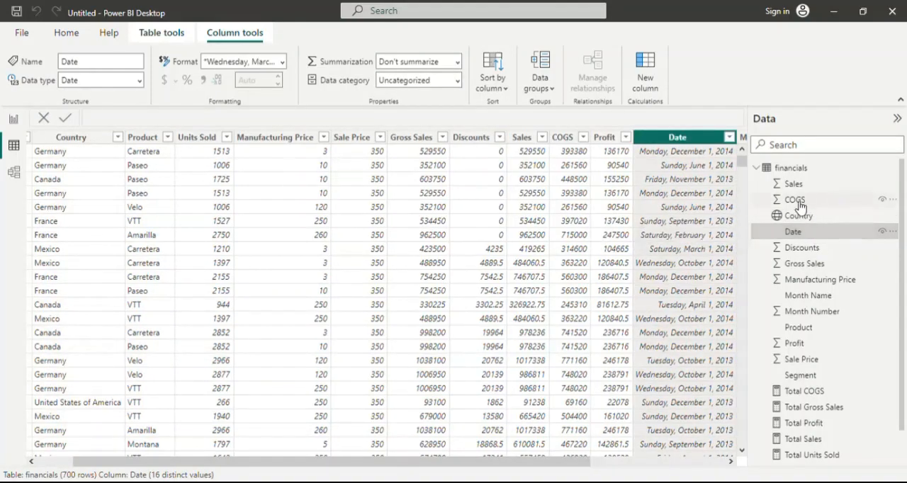
Insert a map visual on the report page and assign the Country field as its location.
{"action": "left_click", "coordinate": [15, 121]}
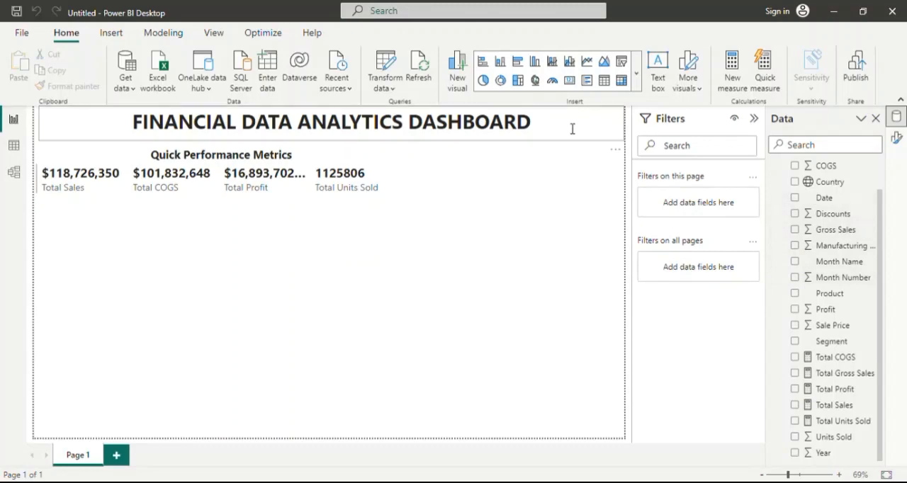
{"action": "left_click", "coordinate": [535, 81]}
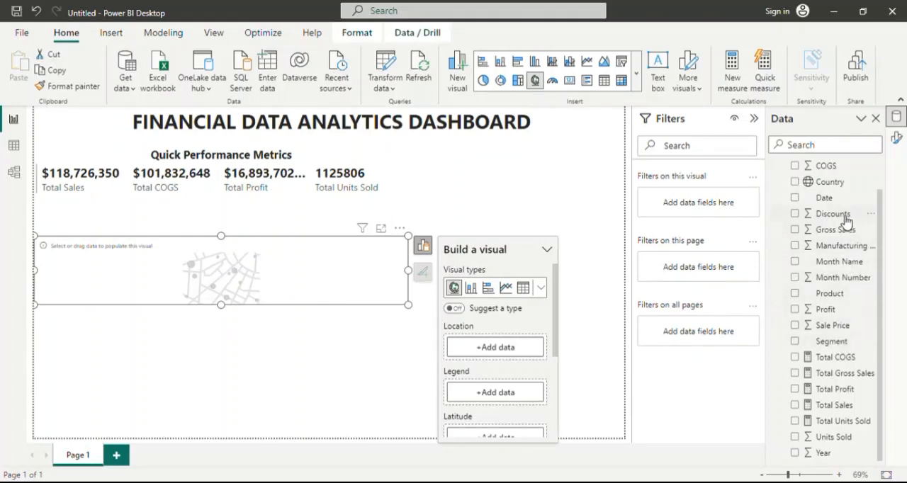
{"action": "left_click_drag", "start_coordinate": [843, 182], "coordinate": [753, 248]}
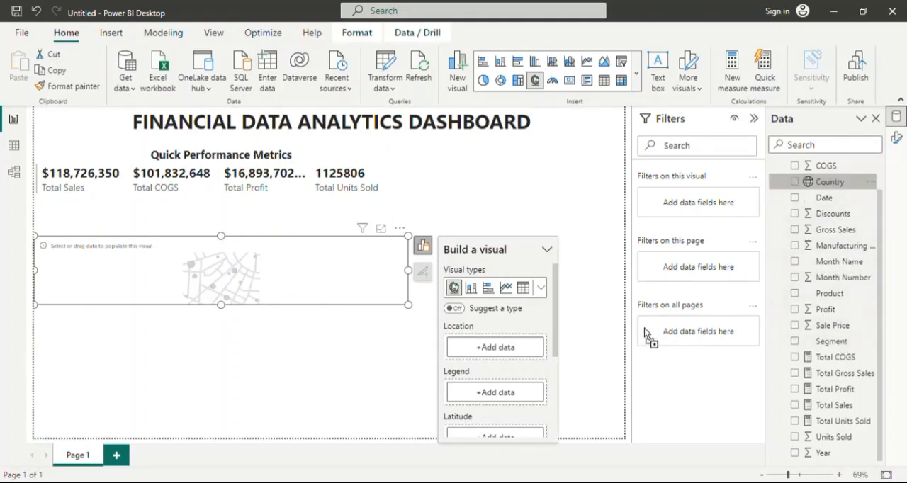
{"action": "left_click_drag", "start_coordinate": [520, 342], "coordinate": [515, 346]}
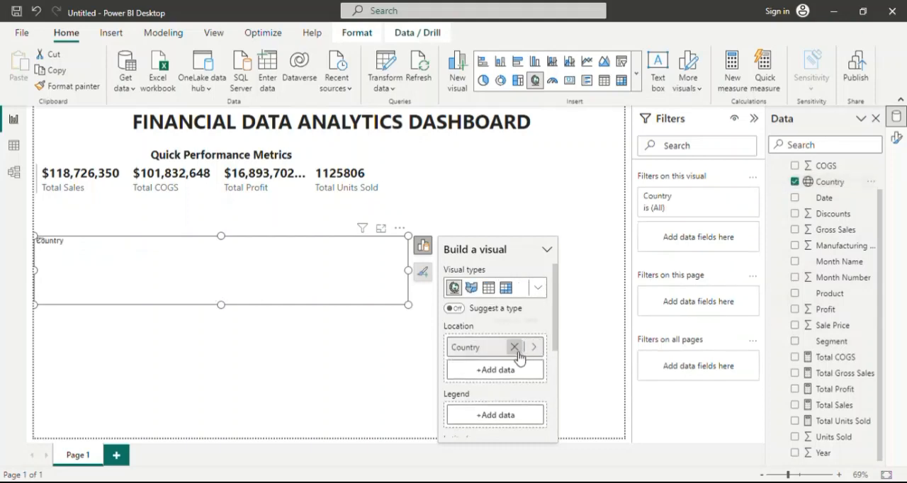
Resize the map to fill the area below the metrics card, taller and narrowed to roughly the page's left third.
{"action": "left_click_drag", "start_coordinate": [223, 316], "coordinate": [226, 432]}
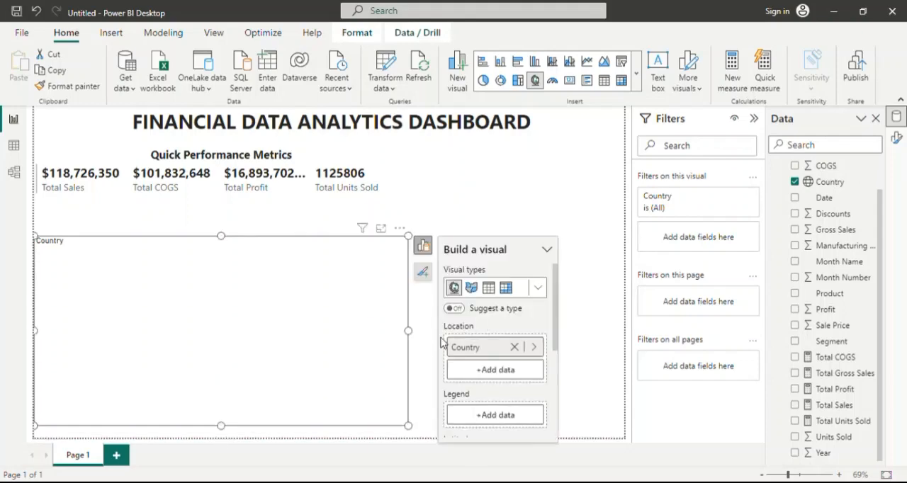
{"action": "left_click_drag", "start_coordinate": [409, 338], "coordinate": [247, 335]}
{"action": "left_click_drag", "start_coordinate": [141, 241], "coordinate": [142, 214]}
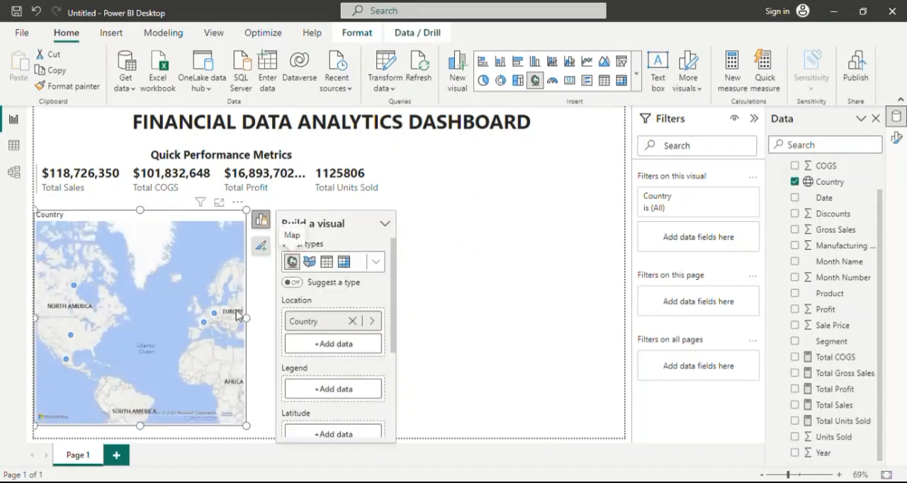
{"action": "left_click_drag", "start_coordinate": [253, 320], "coordinate": [261, 323]}
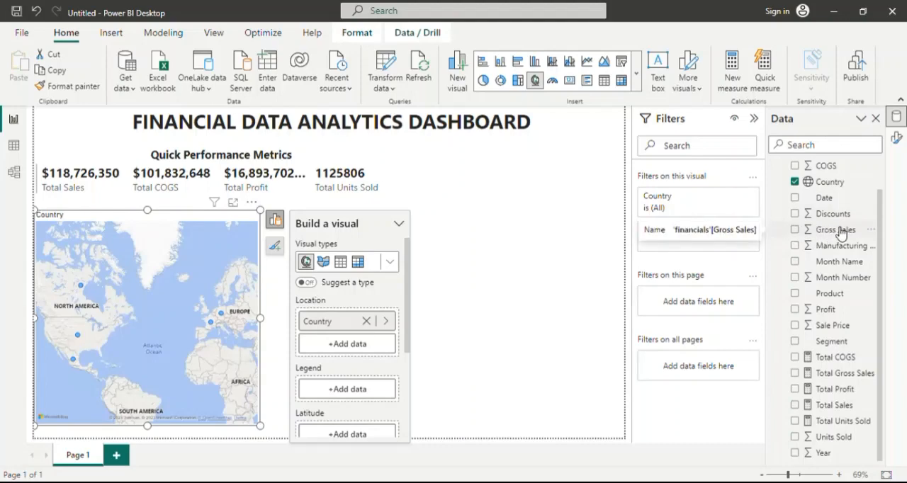
{"action": "left_click_drag", "start_coordinate": [839, 233], "coordinate": [714, 263]}
{"action": "left_click_drag", "start_coordinate": [473, 356], "coordinate": [366, 429]}
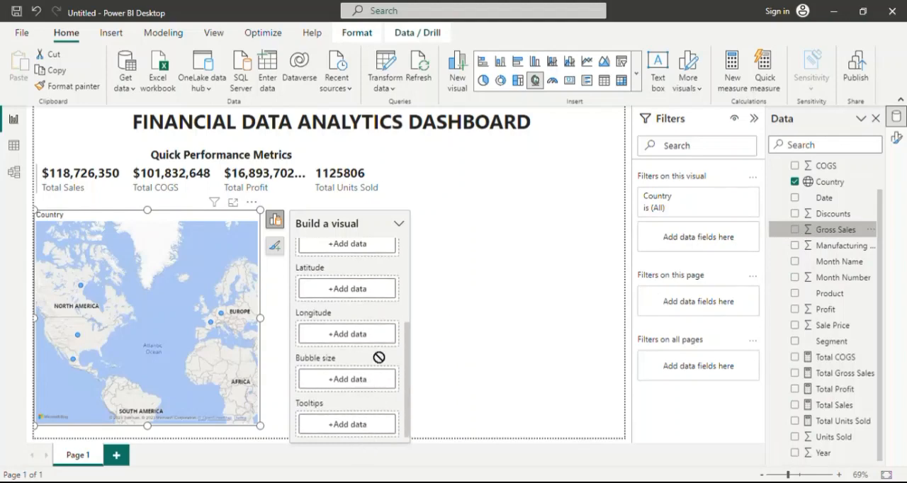
{"action": "mouse_move", "coordinate": [380, 315]}
{"action": "left_mouse_down"}
{"action": "mouse_move", "coordinate": [378, 241]}
{"action": "mouse_move", "coordinate": [366, 290]}
{"action": "mouse_move", "coordinate": [371, 330]}
{"action": "left_mouse_up"}
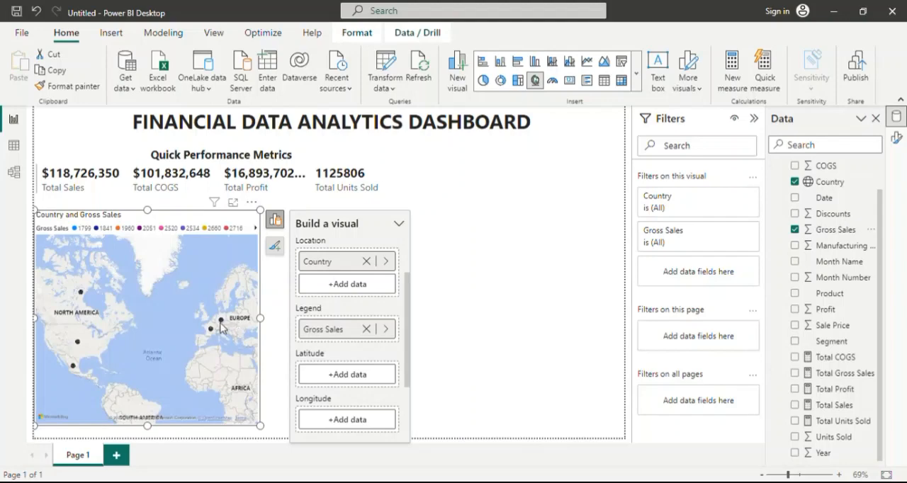
{"action": "left_click", "coordinate": [366, 329]}
Try the Gross Sales field as a map tooltip, inspect the country bubbles, and remove the field.
{"action": "scroll", "coordinate": [370, 347], "scroll_direction": "down", "scroll_amount": 3}
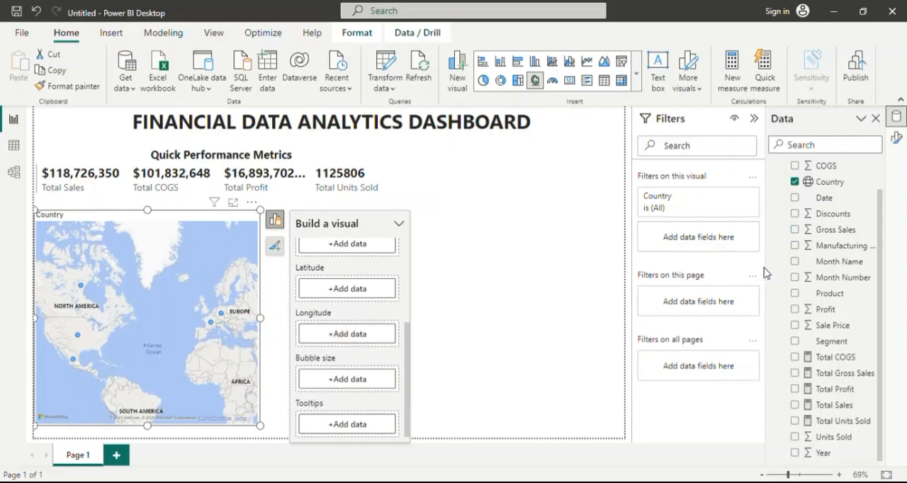
{"action": "left_click_drag", "start_coordinate": [838, 230], "coordinate": [365, 423]}
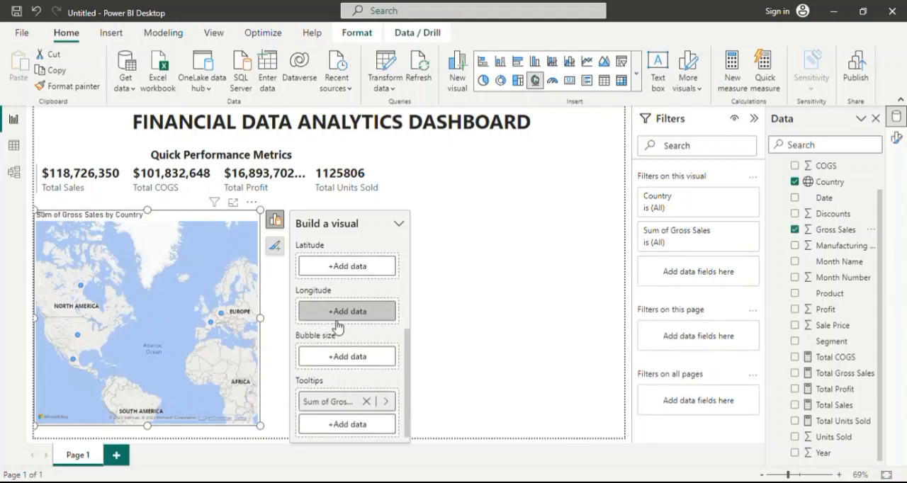
{"action": "scroll", "coordinate": [369, 313], "scroll_direction": "up", "scroll_amount": 5}
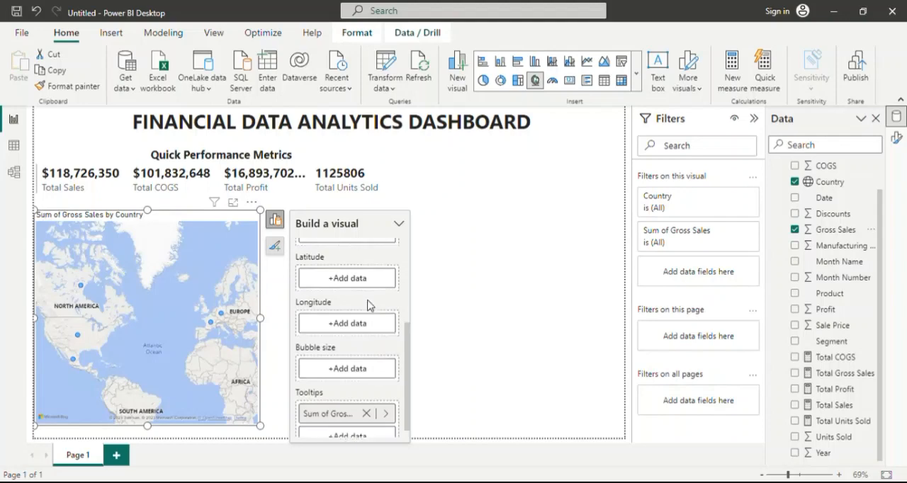
{"action": "scroll", "coordinate": [369, 293], "scroll_direction": "up", "scroll_amount": 1}
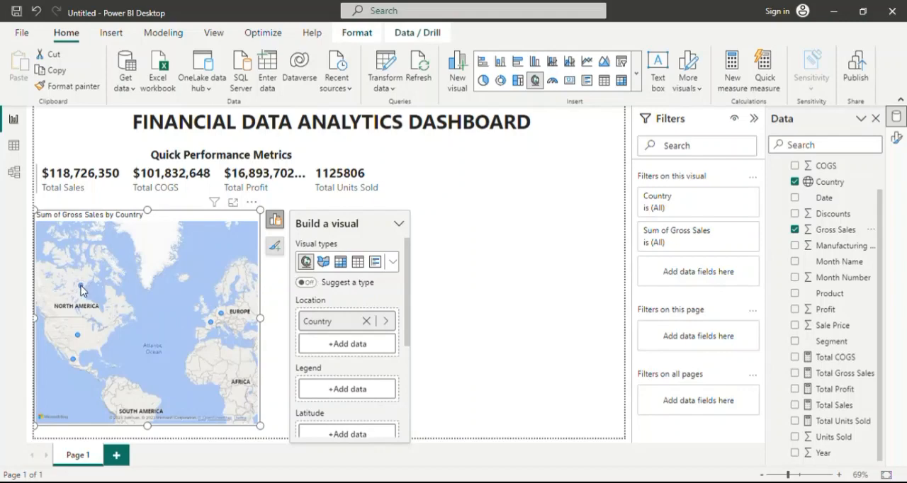
{"action": "mouse_move", "coordinate": [82, 290]}
{"action": "mouse_move", "coordinate": [211, 327]}
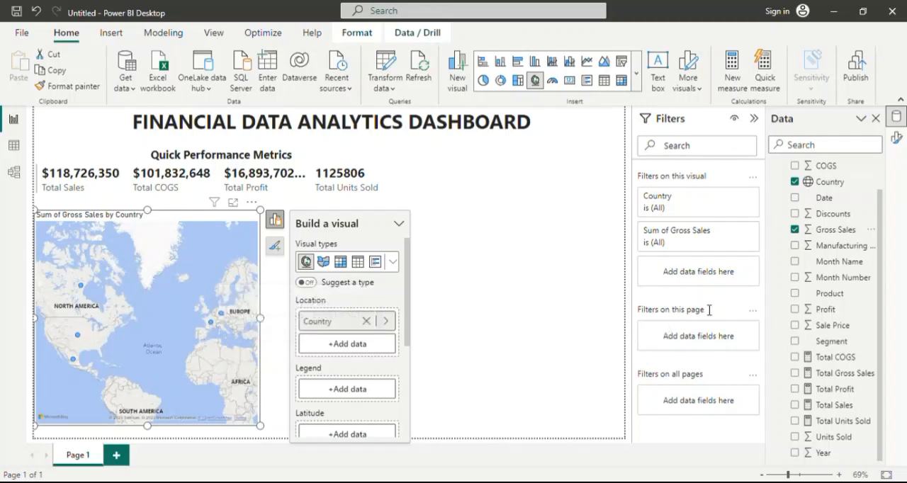
{"action": "left_click", "coordinate": [796, 230]}
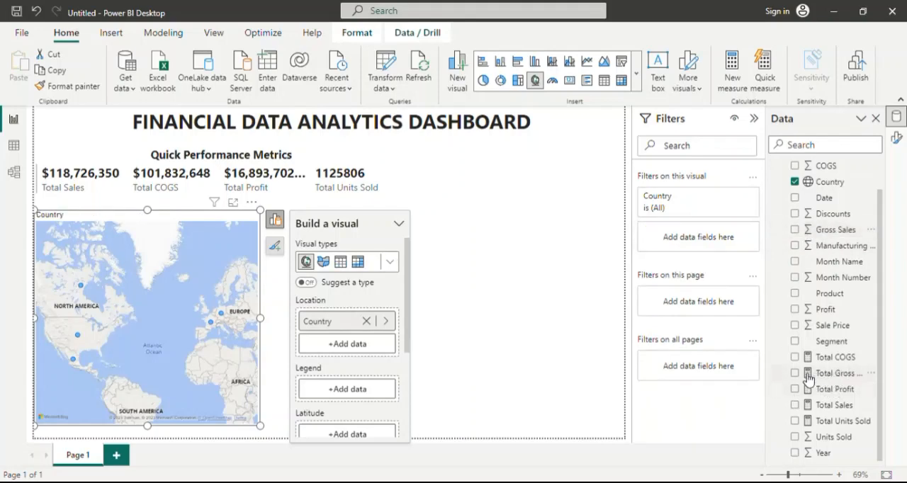
Add the Total Gross Sales measure to the map's tooltips.
{"action": "left_click_drag", "start_coordinate": [808, 377], "coordinate": [376, 447]}
{"action": "left_click_drag", "start_coordinate": [362, 417], "coordinate": [359, 424]}
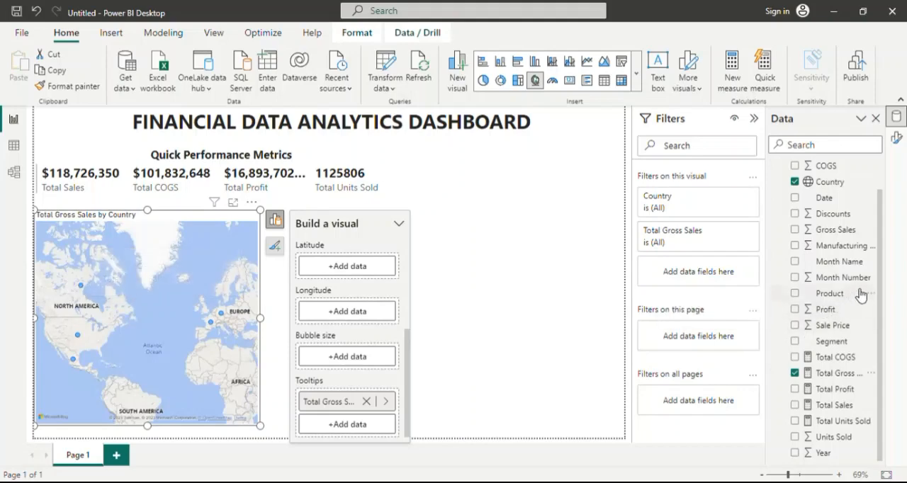
{"action": "left_click_drag", "start_coordinate": [835, 306], "coordinate": [370, 425]}
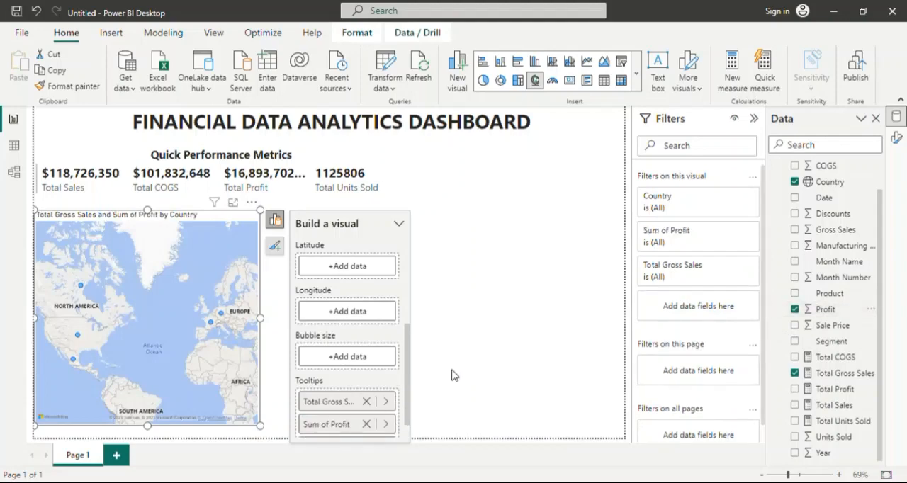
{"action": "left_click", "coordinate": [808, 309]}
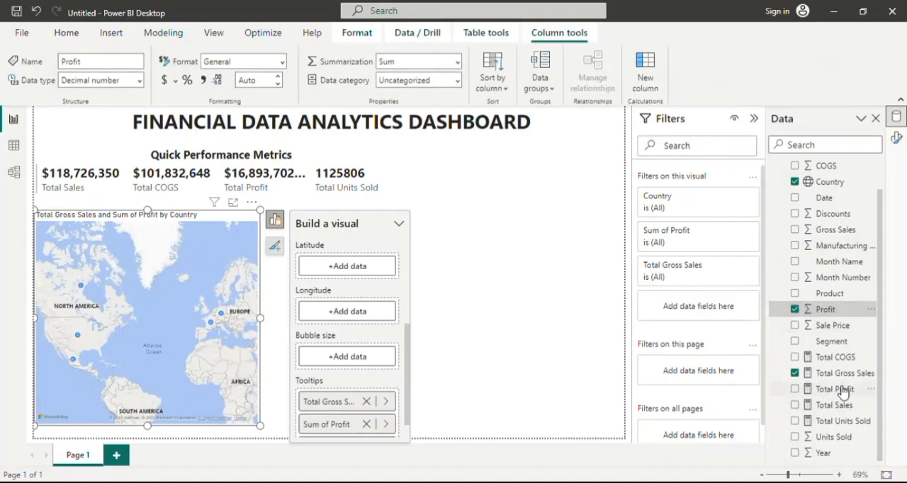
{"action": "left_click_drag", "start_coordinate": [842, 391], "coordinate": [371, 425]}
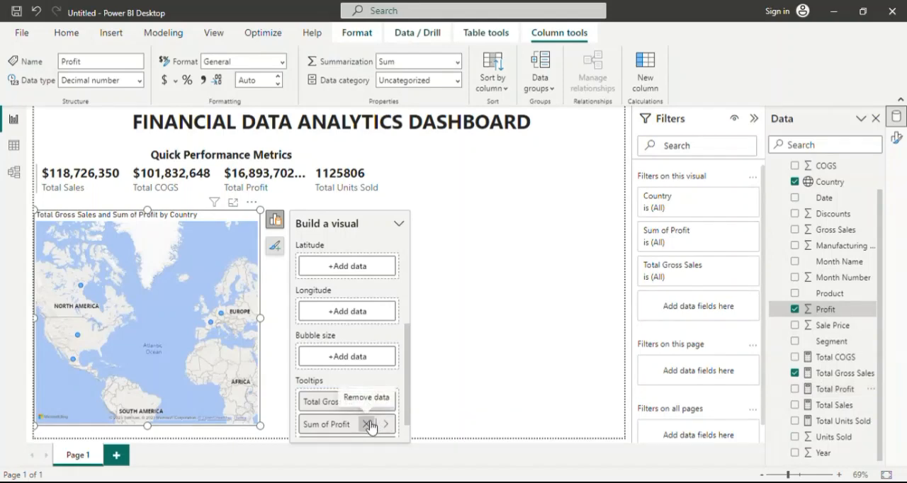
{"action": "left_click", "coordinate": [366, 424]}
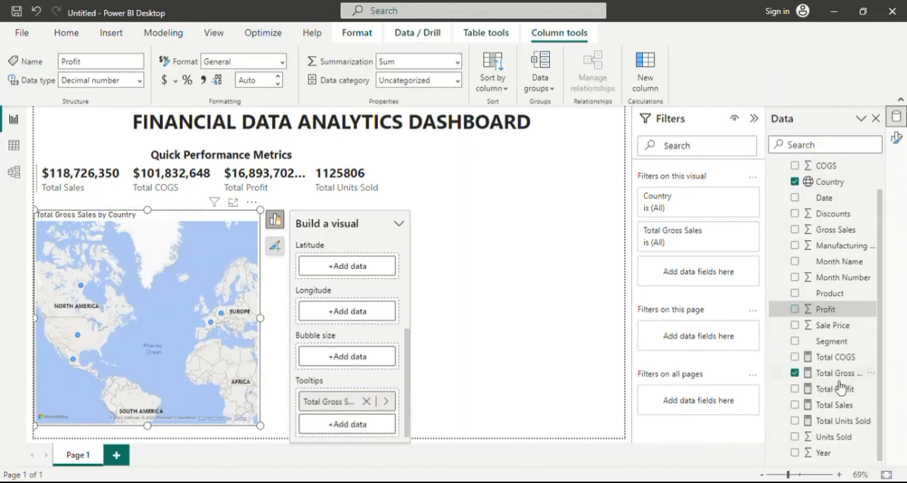
Add the Total Profit measure to the map's tooltips below Total Gross Sales.
{"action": "left_click_drag", "start_coordinate": [834, 391], "coordinate": [360, 420]}
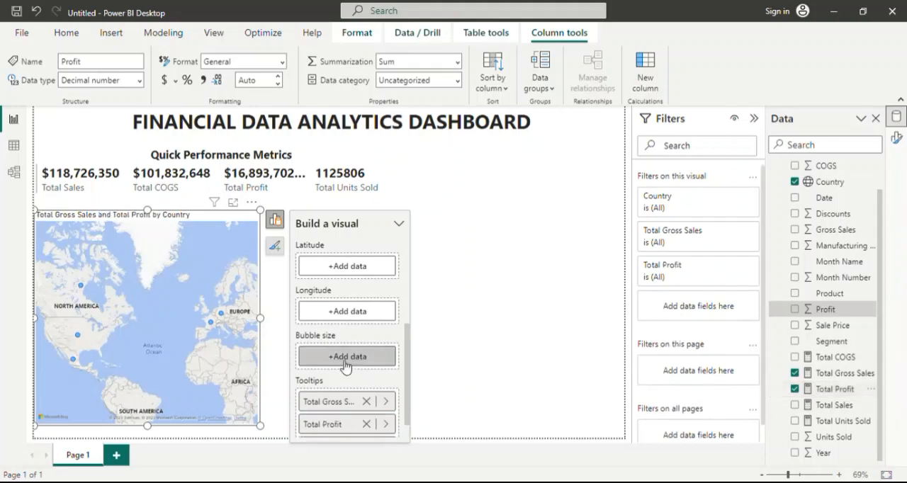
{"action": "scroll", "coordinate": [375, 345], "scroll_direction": "down", "scroll_amount": 1}
{"action": "scroll", "coordinate": [376, 346], "scroll_direction": "down", "scroll_amount": 1}
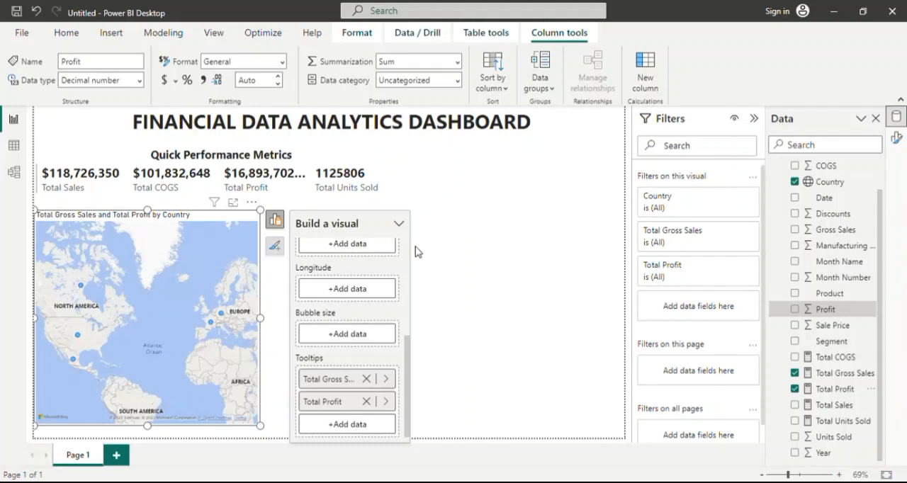
Change the map title's font to Segoe UI.
{"action": "left_click", "coordinate": [897, 138]}
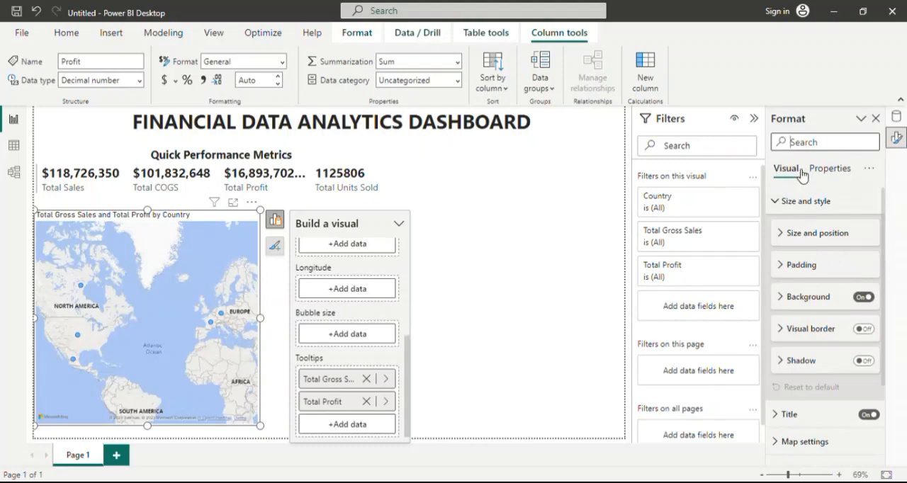
{"action": "scroll", "coordinate": [815, 264], "scroll_direction": "down", "scroll_amount": 3}
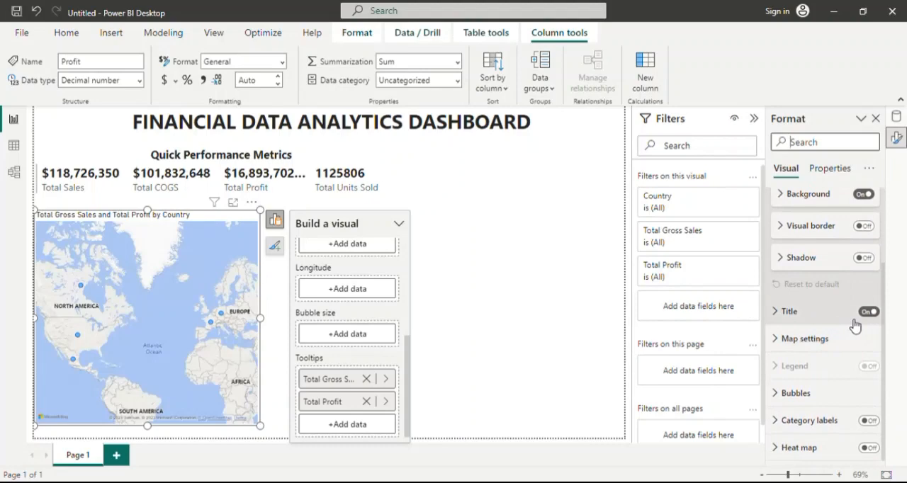
{"action": "left_click", "coordinate": [780, 316]}
{"action": "scroll", "coordinate": [800, 347], "scroll_direction": "down", "scroll_amount": 2}
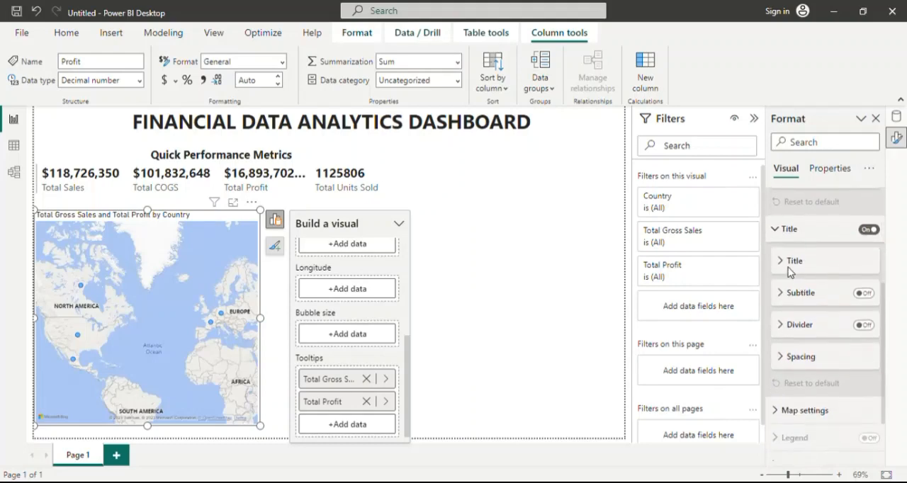
{"action": "left_click", "coordinate": [789, 261]}
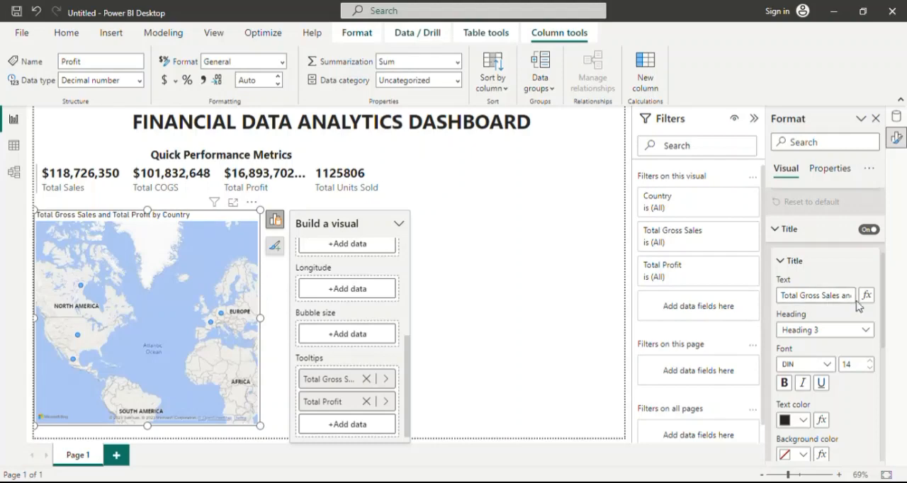
{"action": "left_click", "coordinate": [824, 365]}
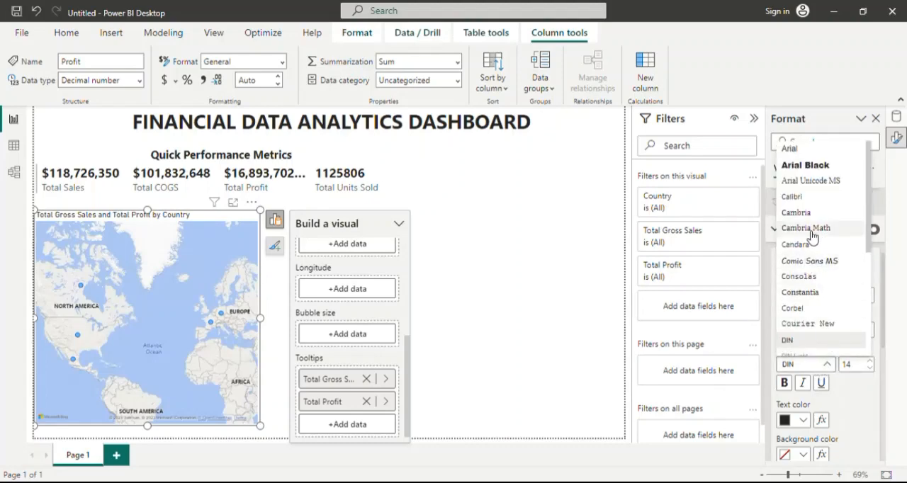
{"action": "scroll", "coordinate": [818, 258], "scroll_direction": "down", "scroll_amount": 5}
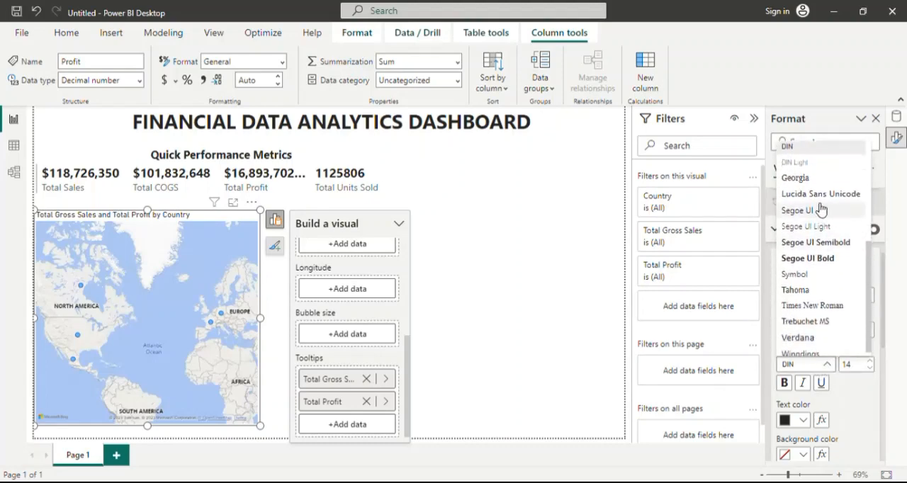
{"action": "left_click", "coordinate": [816, 210]}
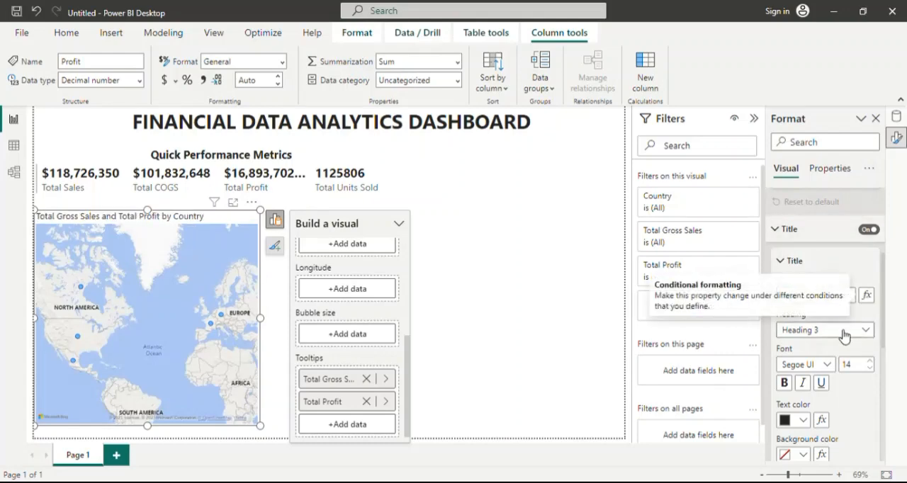
Set the map title's font size to 15 and make it bold.
{"action": "left_click", "coordinate": [872, 360]}
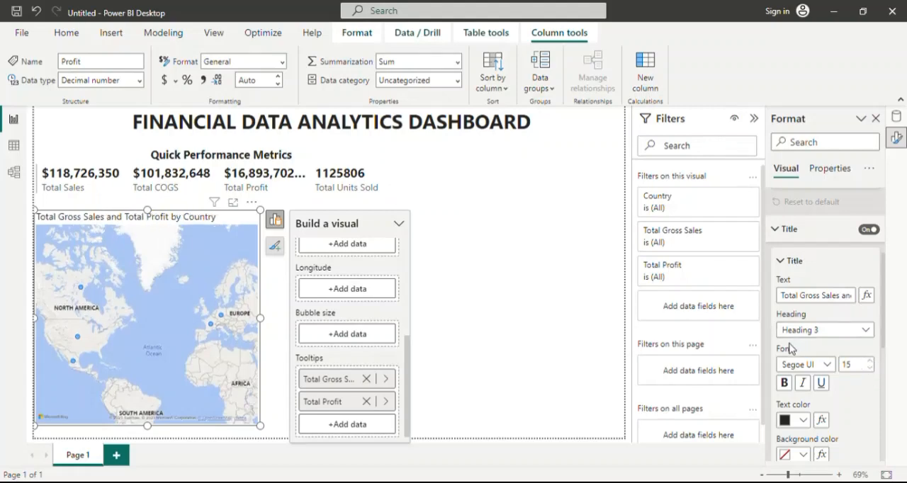
{"action": "left_click", "coordinate": [784, 384]}
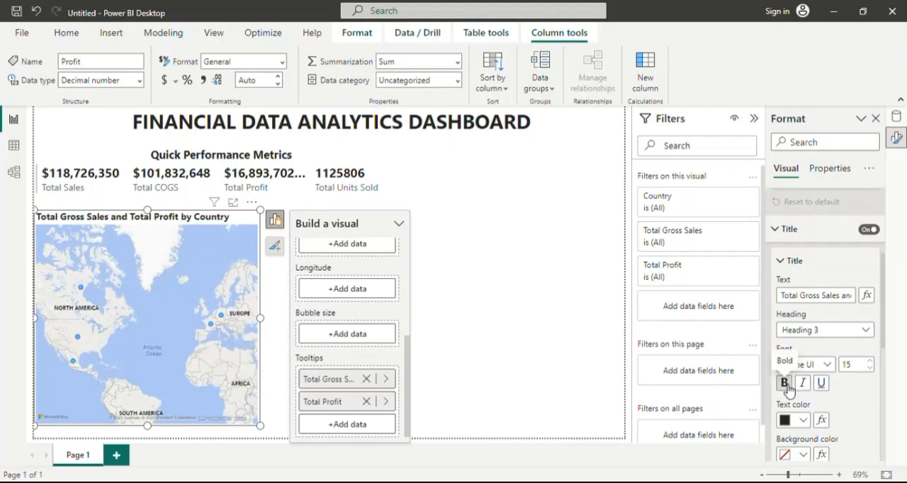
{"action": "scroll", "coordinate": [843, 397], "scroll_direction": "down", "scroll_amount": 3}
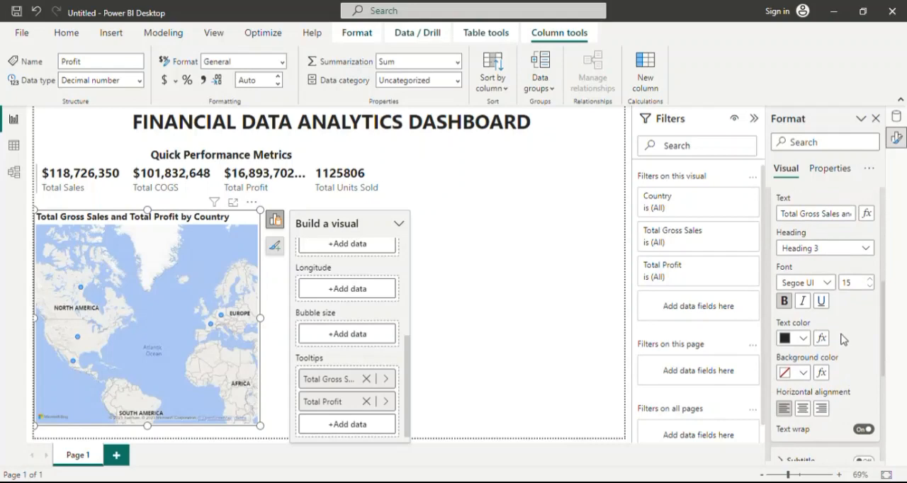
{"action": "scroll", "coordinate": [821, 297], "scroll_direction": "up", "scroll_amount": 5}
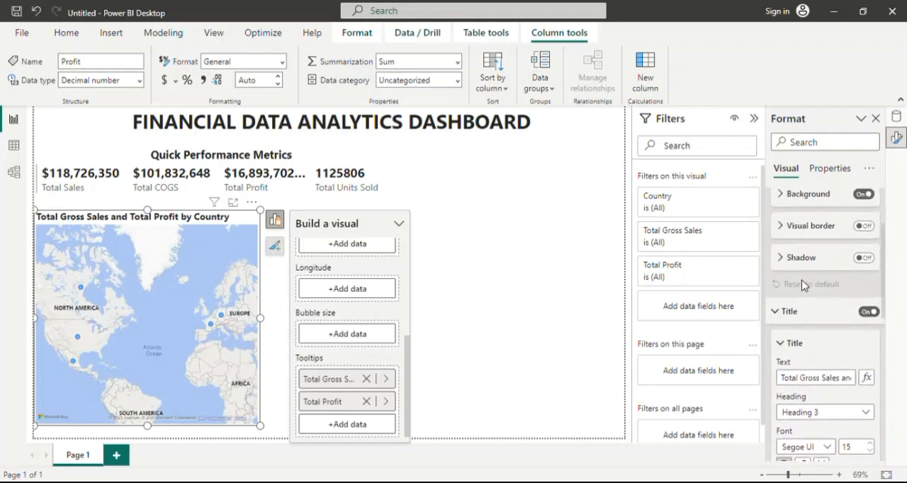
{"action": "left_click", "coordinate": [785, 312]}
{"action": "scroll", "coordinate": [788, 260], "scroll_direction": "up", "scroll_amount": 3}
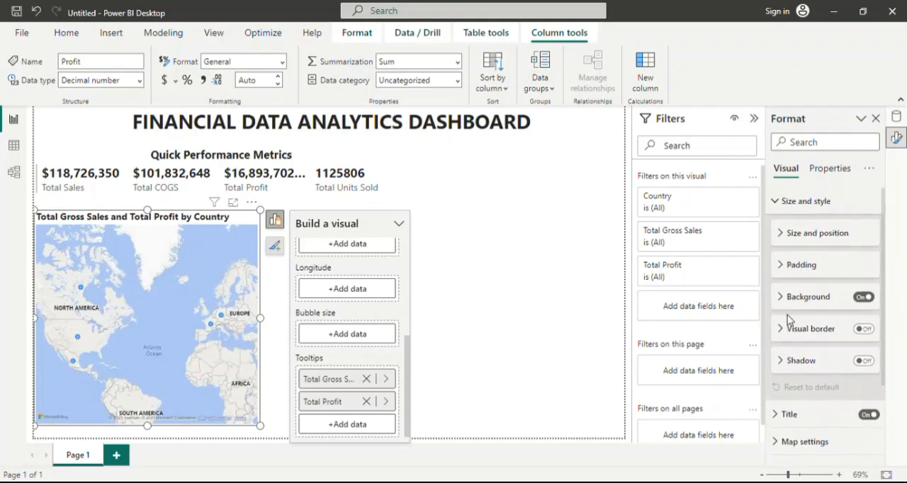
Try the Aerial and Grayscale styles on the map and restore the Road style.
{"action": "scroll", "coordinate": [789, 329], "scroll_direction": "down", "scroll_amount": 3}
{"action": "left_click", "coordinate": [790, 339]}
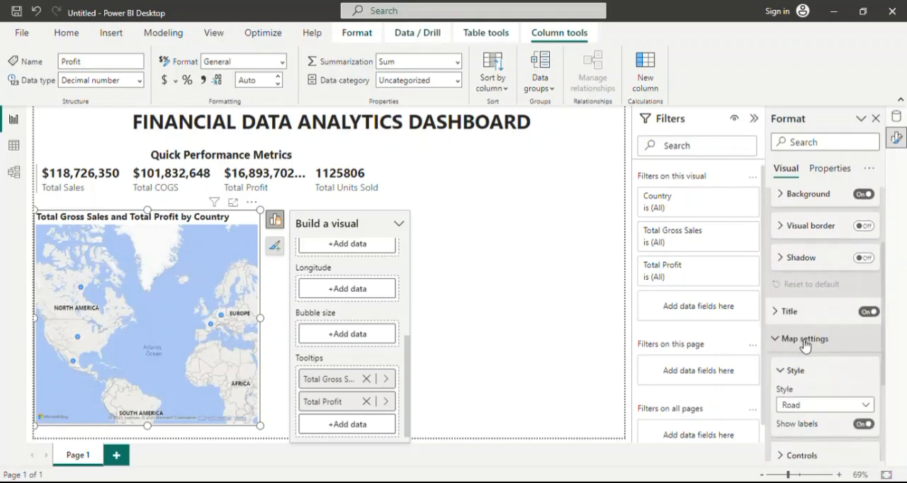
{"action": "scroll", "coordinate": [813, 339], "scroll_direction": "down", "scroll_amount": 4}
{"action": "left_click", "coordinate": [833, 284]}
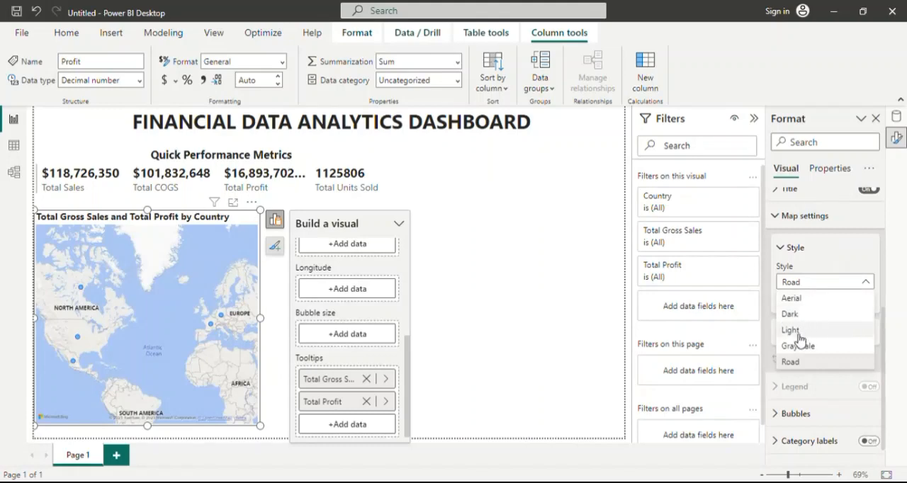
{"action": "left_click", "coordinate": [813, 293]}
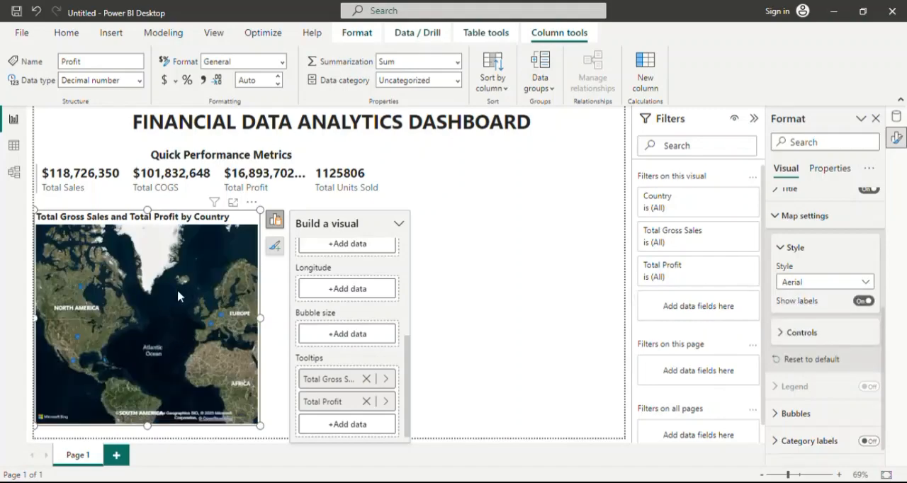
{"action": "left_click", "coordinate": [832, 281]}
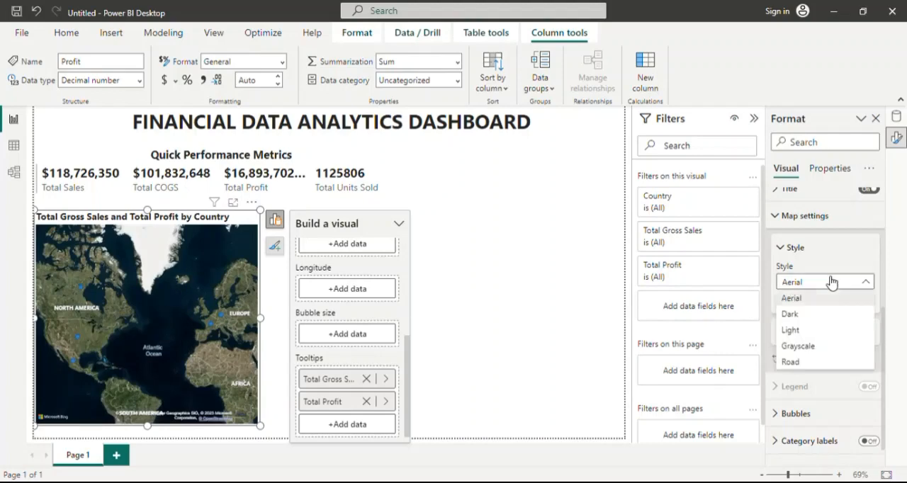
{"action": "left_click", "coordinate": [805, 347]}
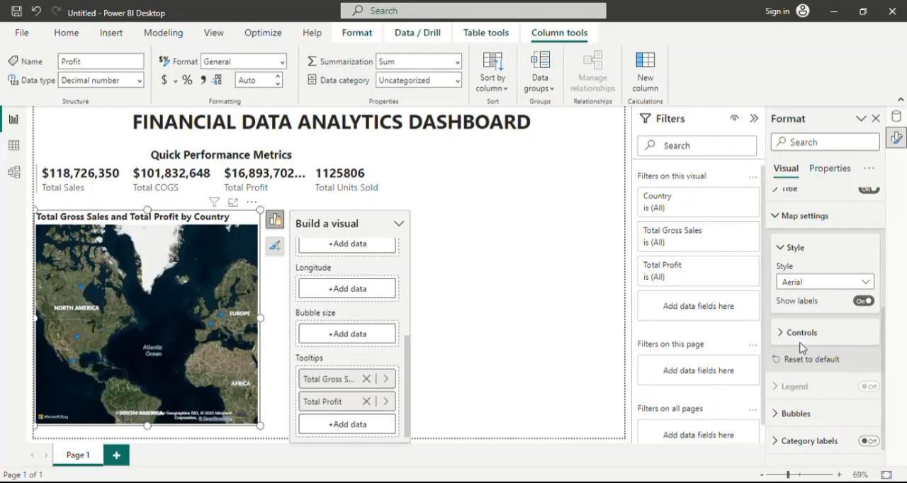
{"action": "left_click", "coordinate": [841, 283]}
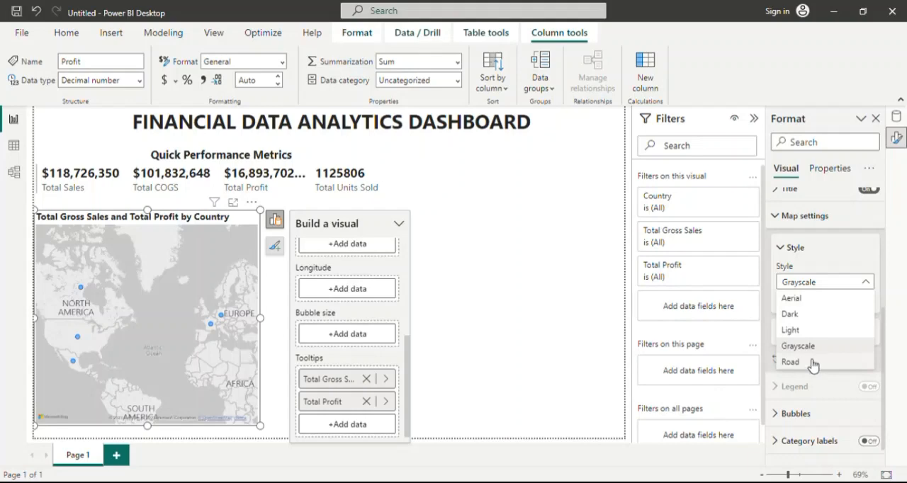
{"action": "left_click", "coordinate": [813, 363]}
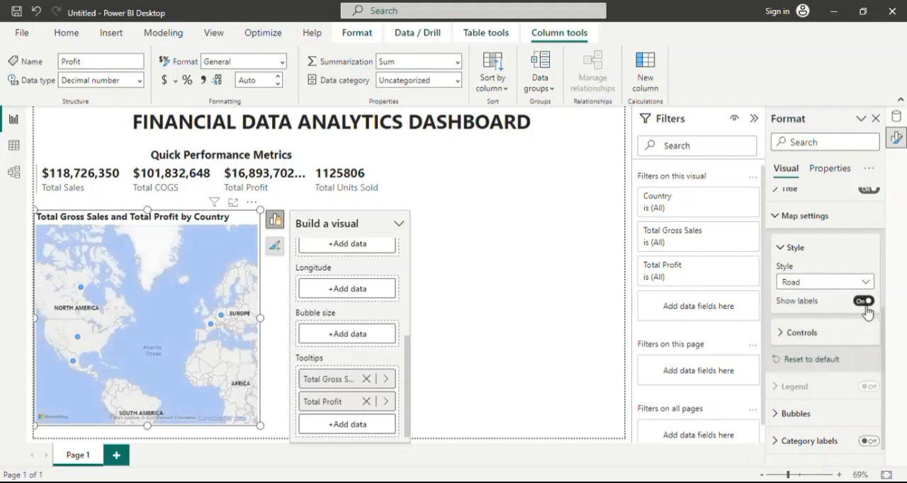
Turn on the map's category labels and set the default bubble color to the darkest navy blue theme shade.
{"action": "scroll", "coordinate": [804, 345], "scroll_direction": "down", "scroll_amount": 1}
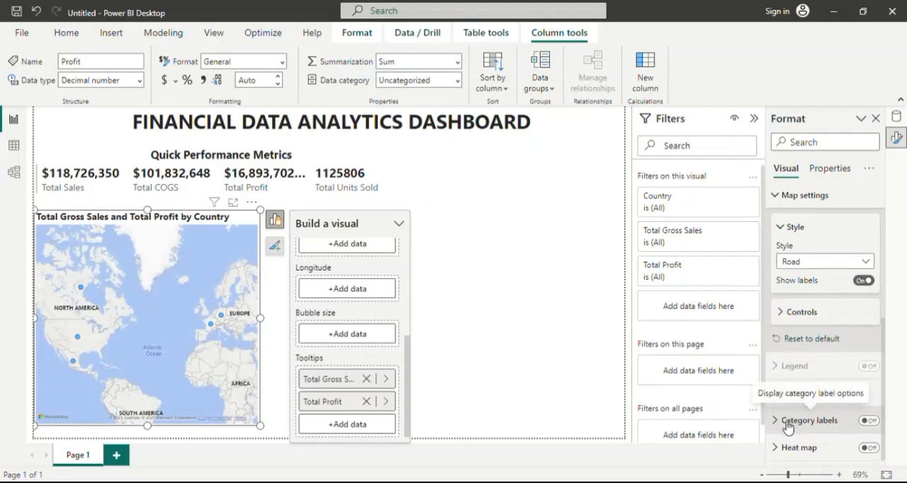
{"action": "left_click", "coordinate": [868, 421]}
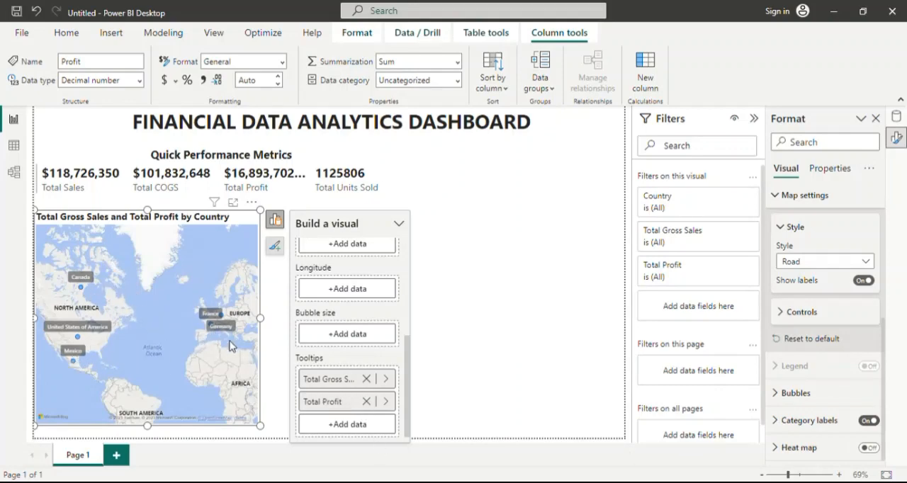
{"action": "left_click", "coordinate": [783, 392]}
{"action": "scroll", "coordinate": [807, 372], "scroll_direction": "down", "scroll_amount": 1}
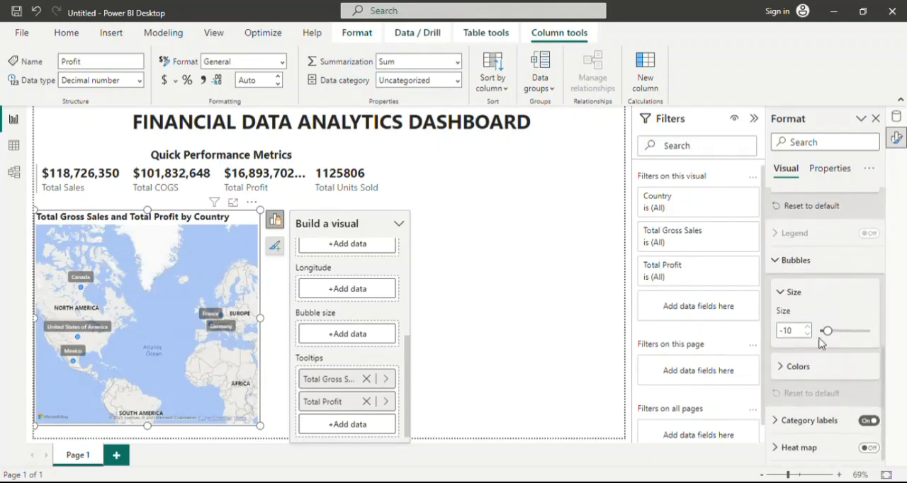
{"action": "left_click", "coordinate": [785, 368]}
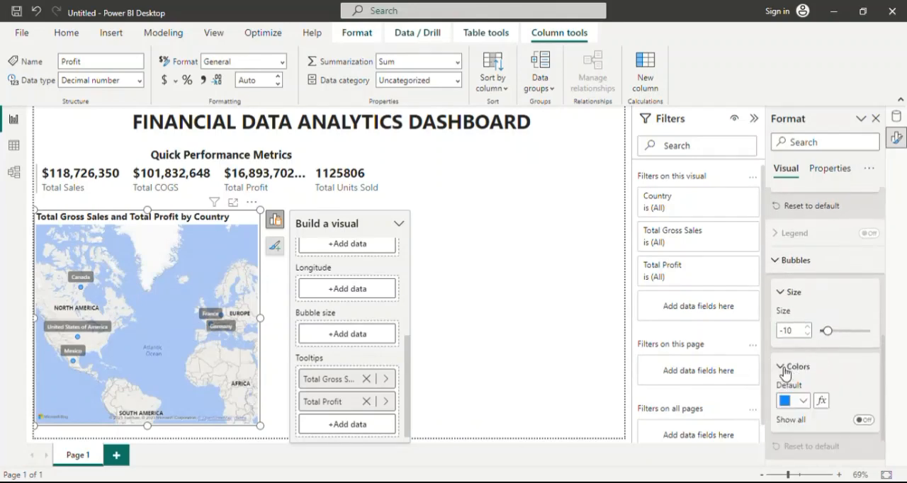
{"action": "left_click", "coordinate": [803, 401]}
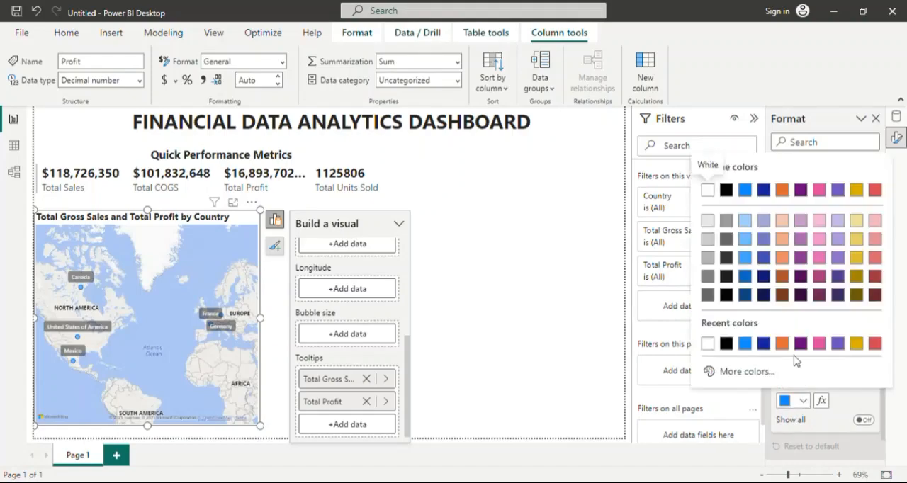
{"action": "left_click", "coordinate": [764, 294]}
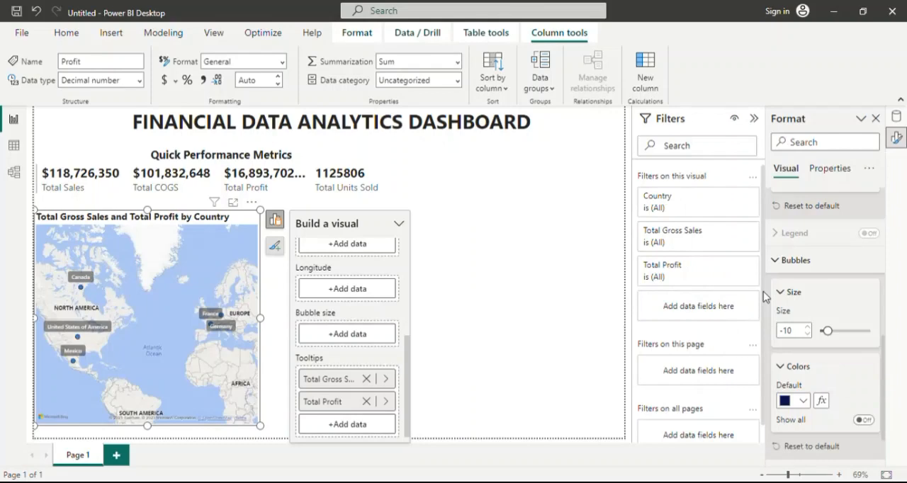
Increase the map's bubble size to 5.
{"action": "scroll", "coordinate": [829, 387], "scroll_direction": "down", "scroll_amount": 2}
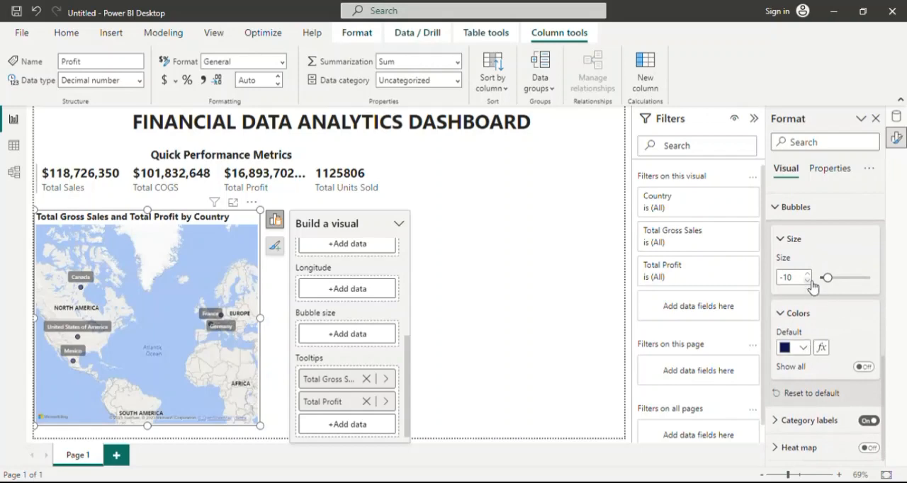
{"action": "scroll", "coordinate": [813, 286], "scroll_direction": "up", "scroll_amount": 3}
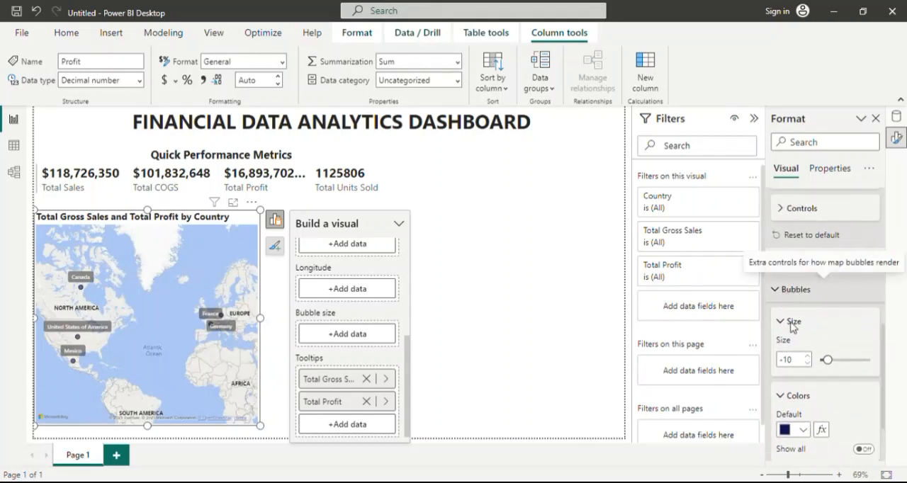
{"action": "left_click", "coordinate": [835, 367]}
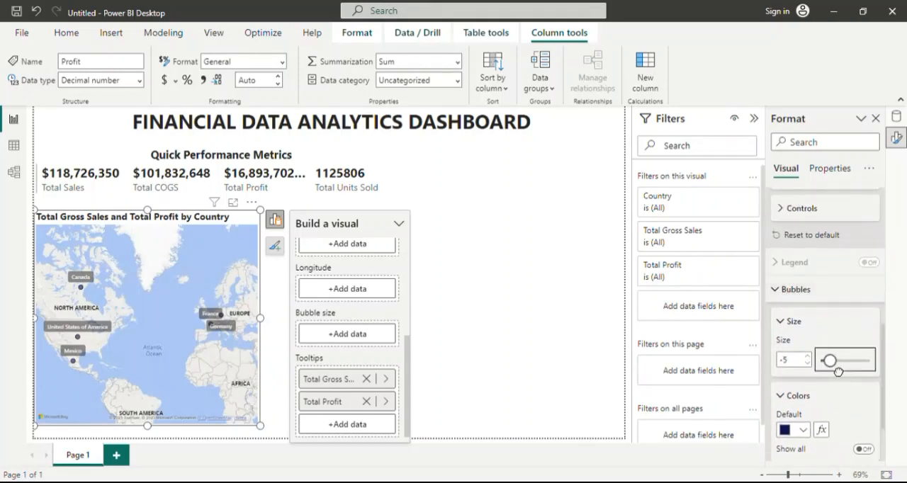
{"action": "left_click_drag", "start_coordinate": [838, 371], "coordinate": [842, 369]}
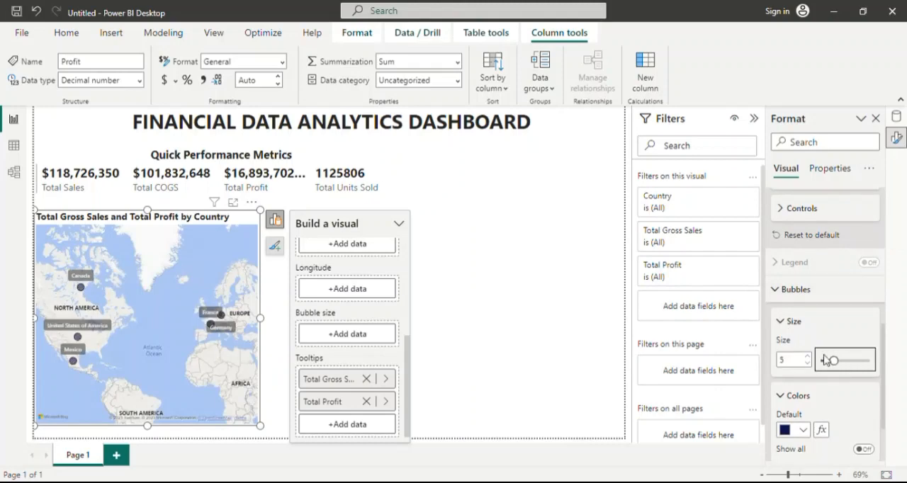
{"action": "left_click", "coordinate": [790, 322]}
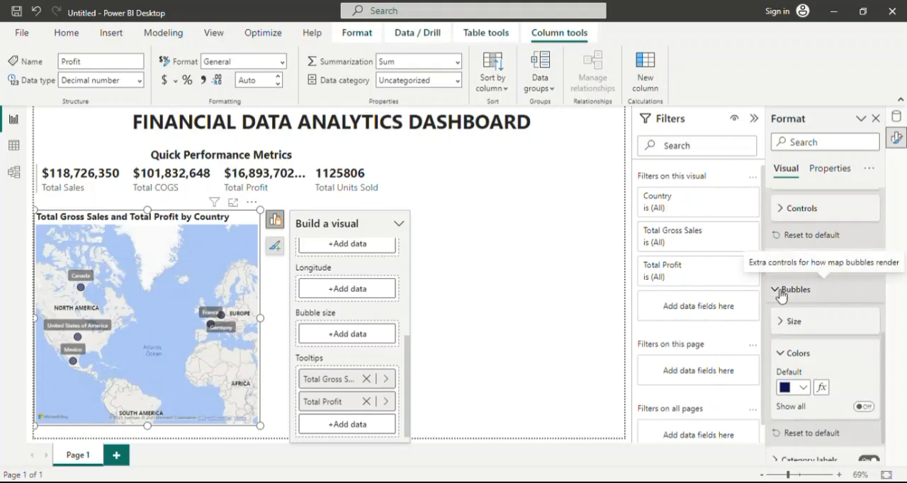
{"action": "left_click", "coordinate": [782, 292]}
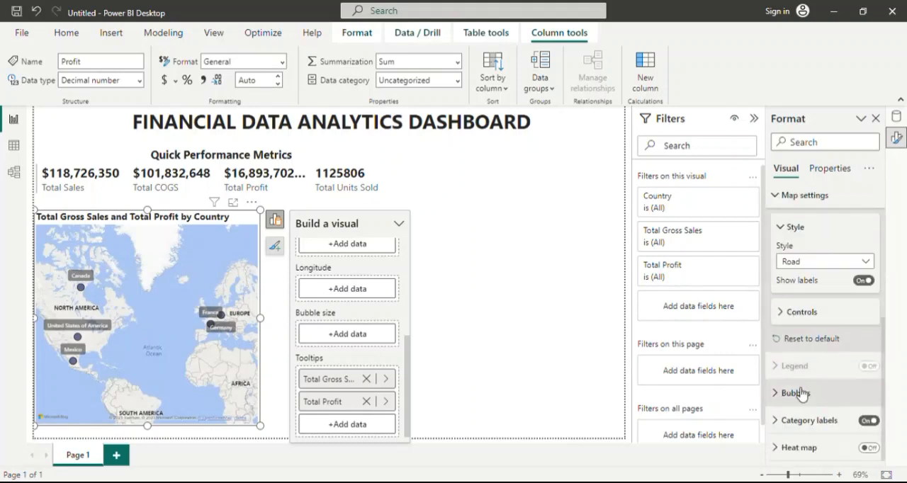
{"action": "left_click", "coordinate": [791, 449]}
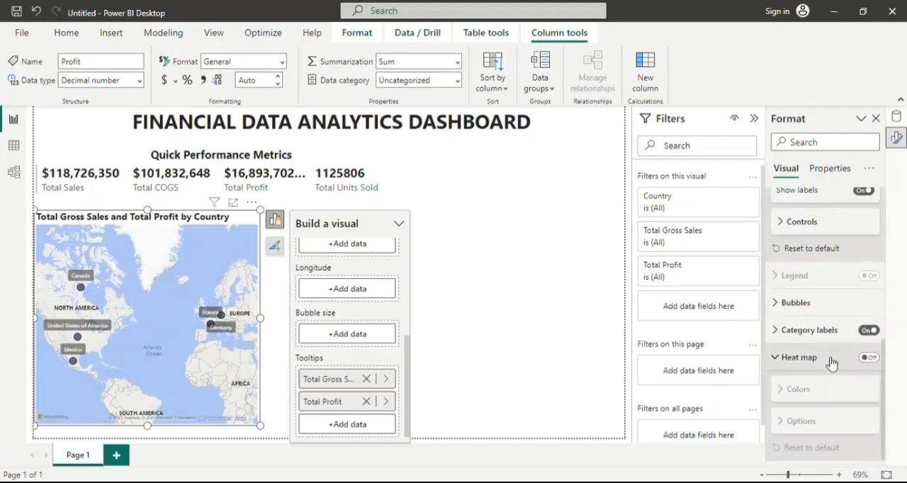
{"action": "left_click", "coordinate": [781, 359]}
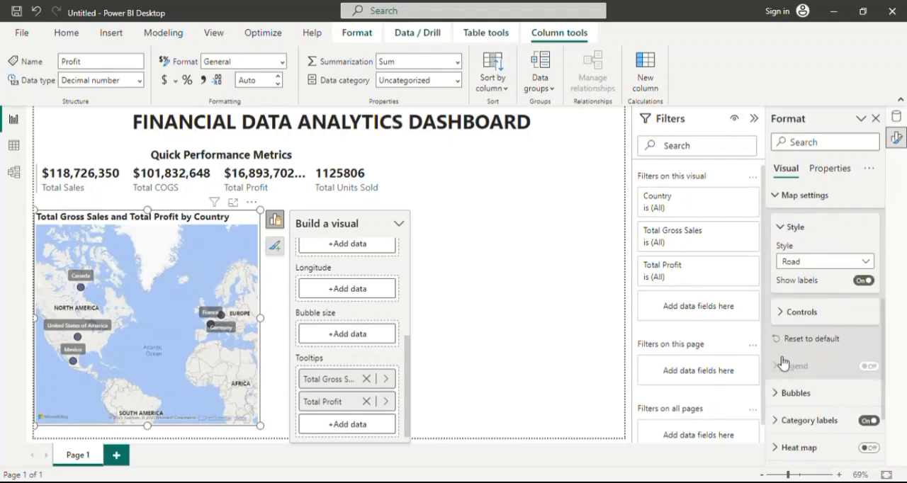
{"action": "scroll", "coordinate": [804, 294], "scroll_direction": "up", "scroll_amount": 3}
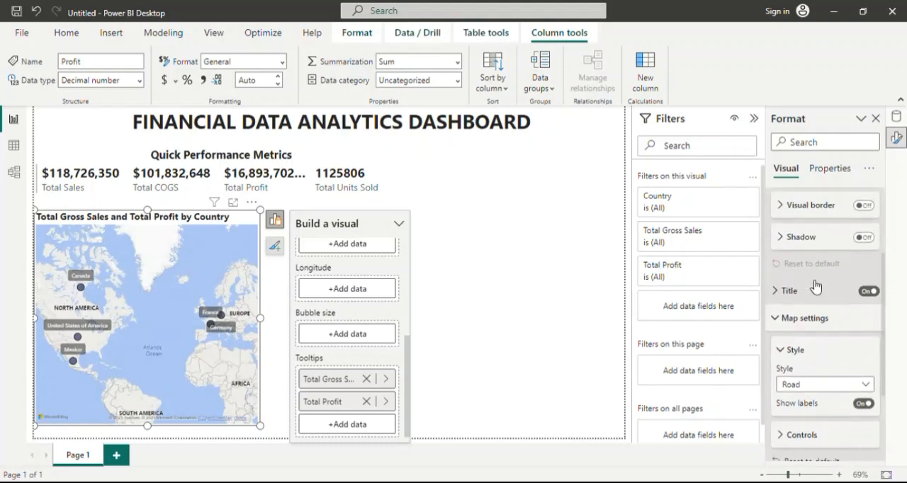
{"action": "left_click", "coordinate": [778, 323]}
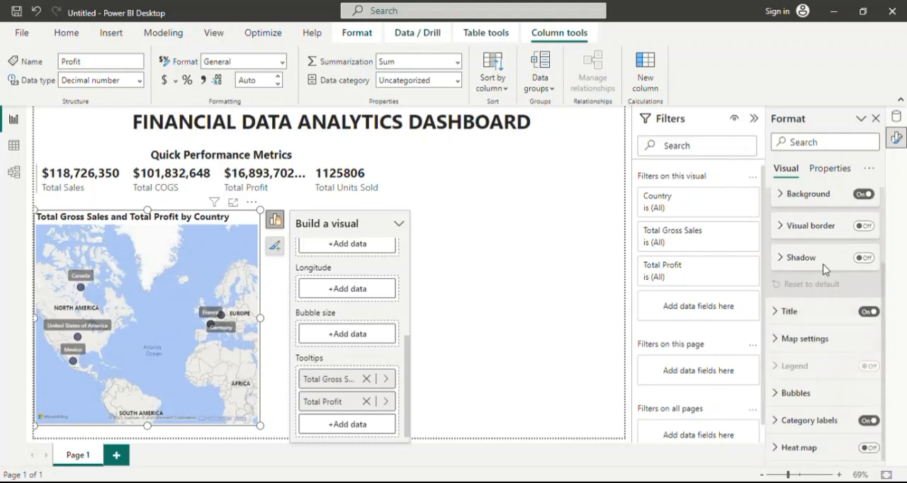
Turn off the map visual's background, leaving its border off.
{"action": "scroll", "coordinate": [818, 265], "scroll_direction": "up", "scroll_amount": 3}
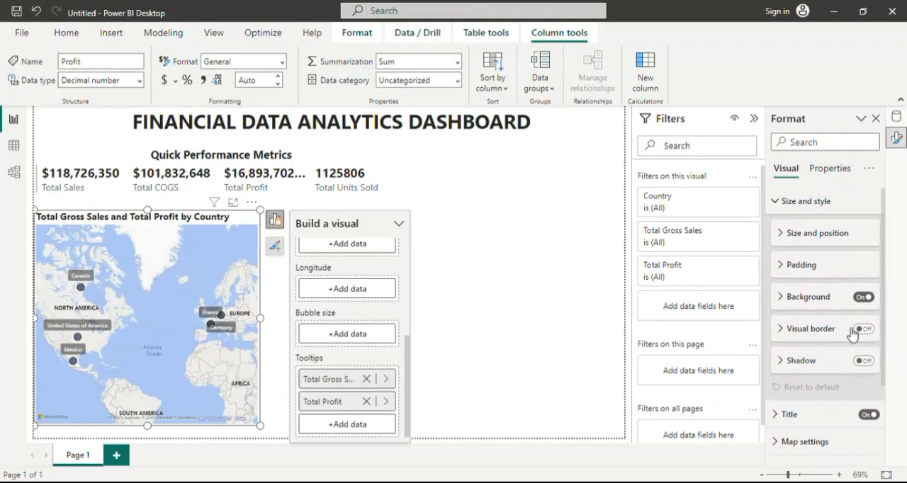
{"action": "left_click", "coordinate": [783, 331]}
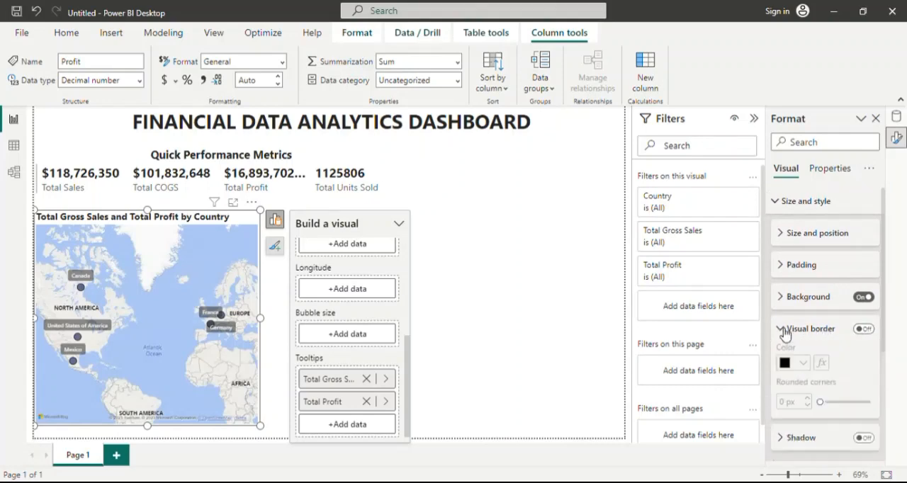
{"action": "left_click", "coordinate": [784, 331]}
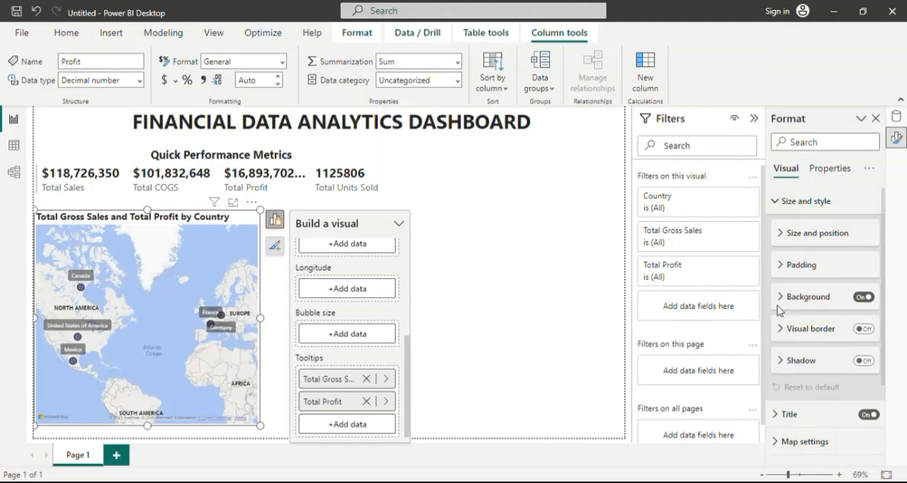
{"action": "left_click", "coordinate": [864, 298]}
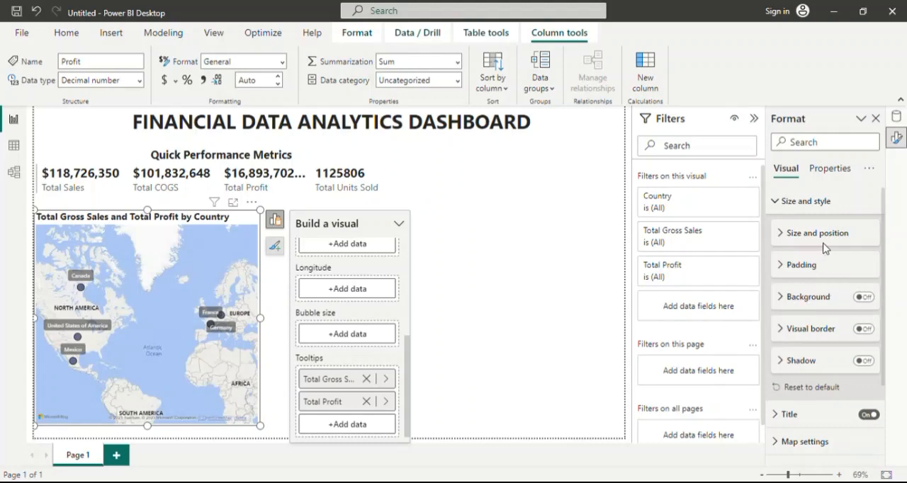
Review the map's size, position and title settings and check the tooltip on the Canada bubble.
{"action": "left_click", "coordinate": [782, 235]}
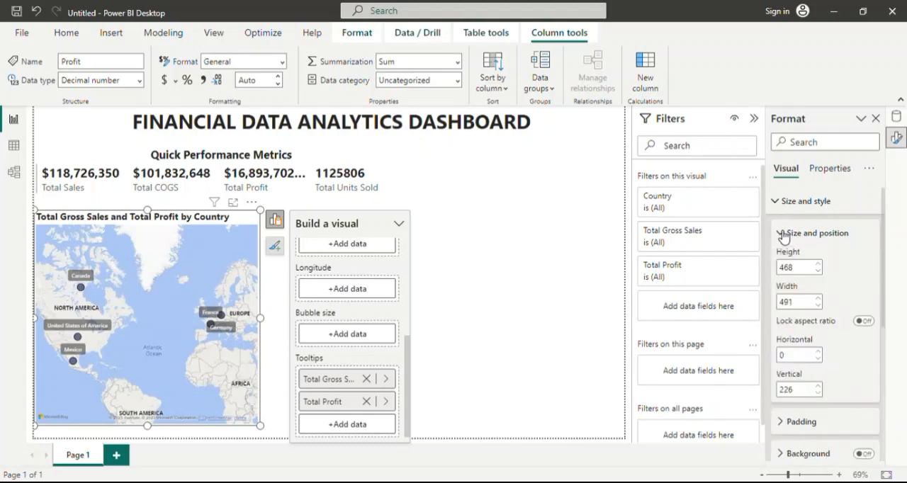
{"action": "scroll", "coordinate": [855, 333], "scroll_direction": "down", "scroll_amount": 3}
{"action": "scroll", "coordinate": [853, 345], "scroll_direction": "up", "scroll_amount": 3}
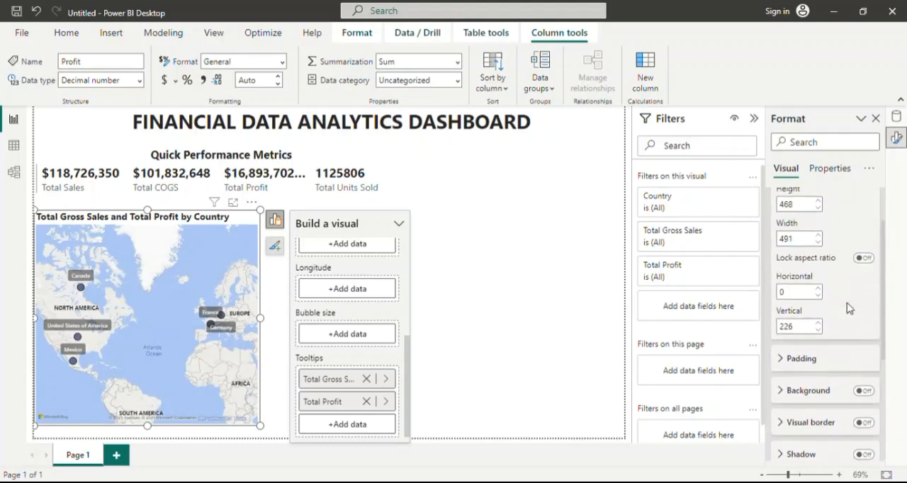
{"action": "left_click", "coordinate": [785, 203]}
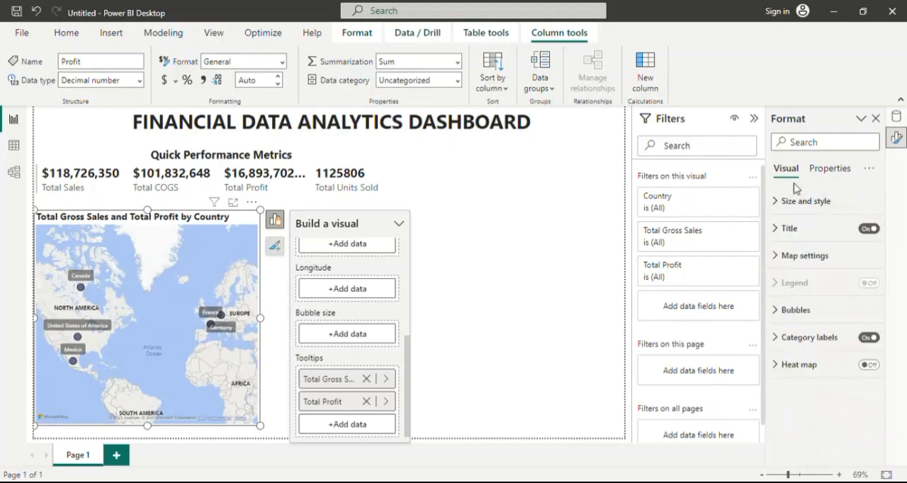
{"action": "left_click", "coordinate": [779, 233]}
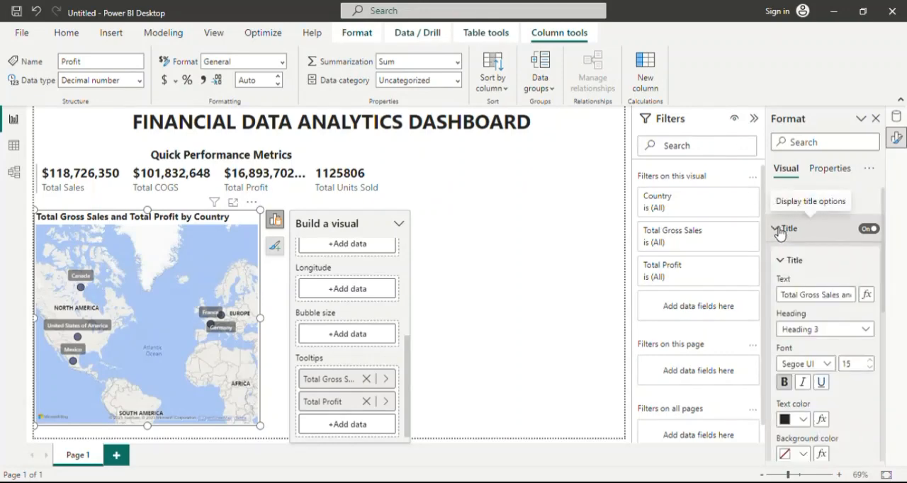
{"action": "left_click", "coordinate": [780, 231]}
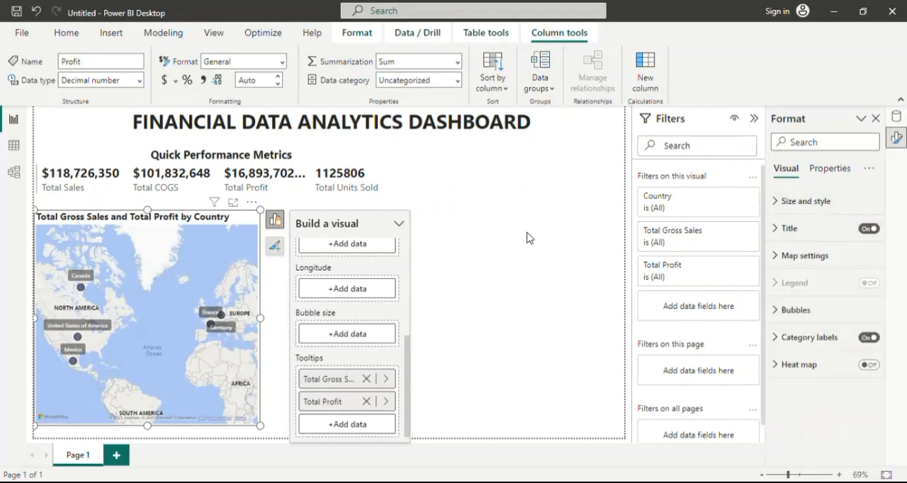
{"action": "left_click", "coordinate": [263, 228]}
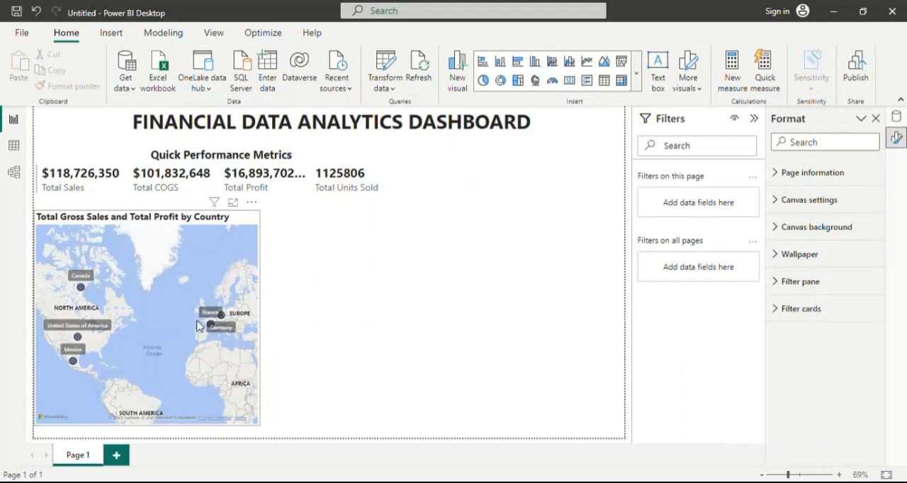
{"action": "mouse_move", "coordinate": [82, 289]}
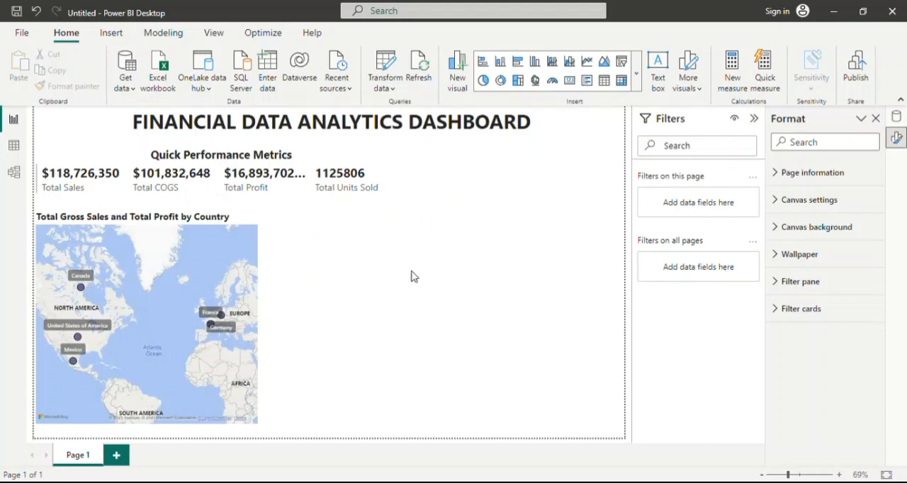
Format the Total Units Sold measure with a thousands separator.
{"action": "left_click", "coordinate": [897, 117]}
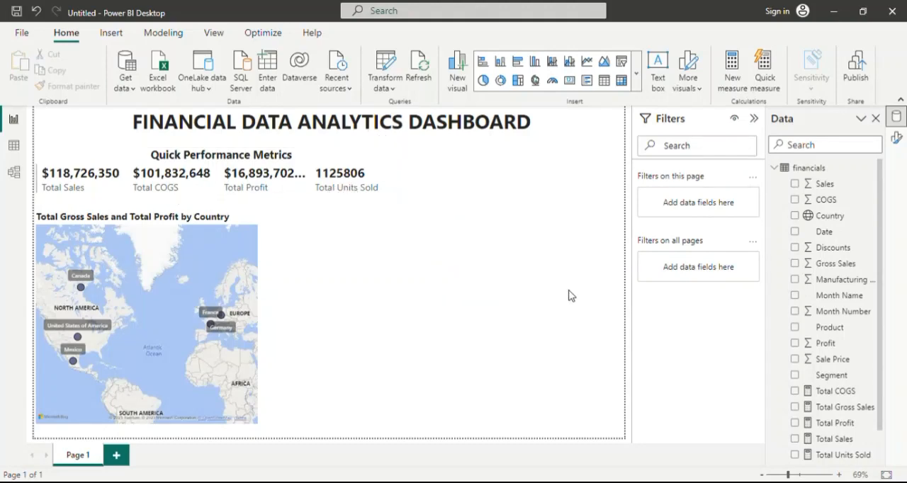
{"action": "scroll", "coordinate": [843, 429], "scroll_direction": "down", "scroll_amount": 2}
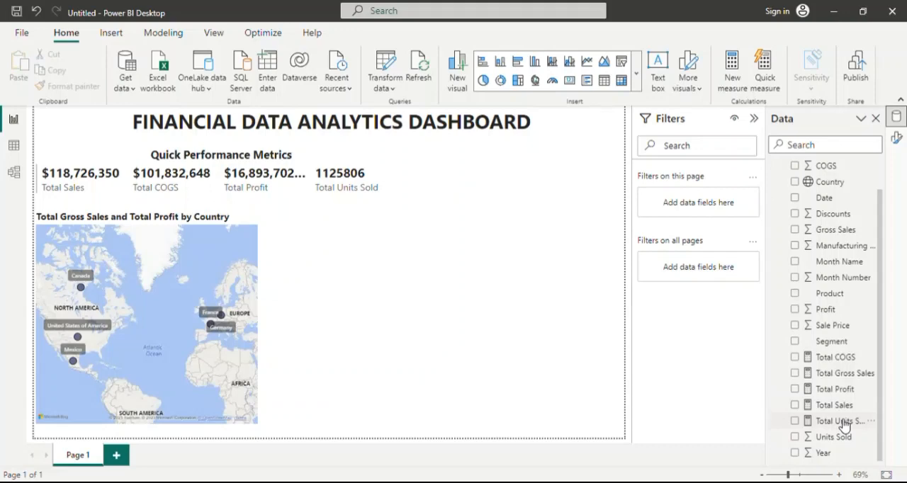
{"action": "left_click", "coordinate": [841, 421]}
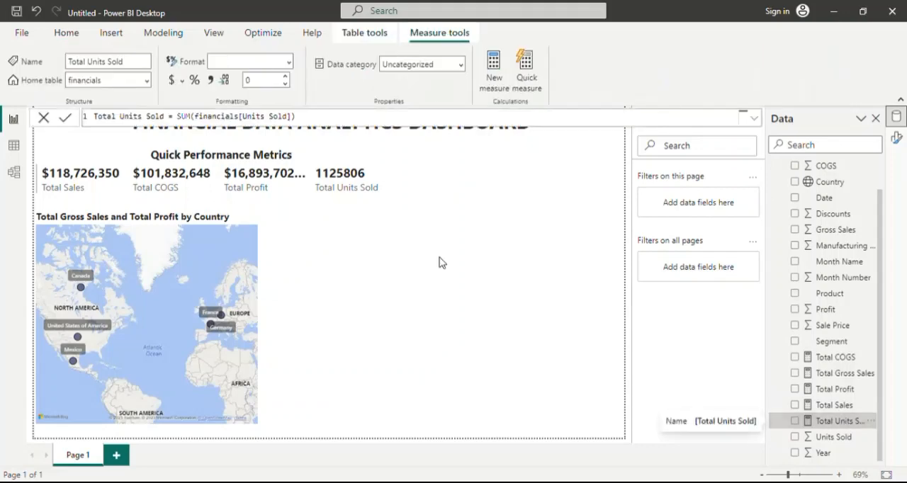
{"action": "left_click", "coordinate": [210, 82]}
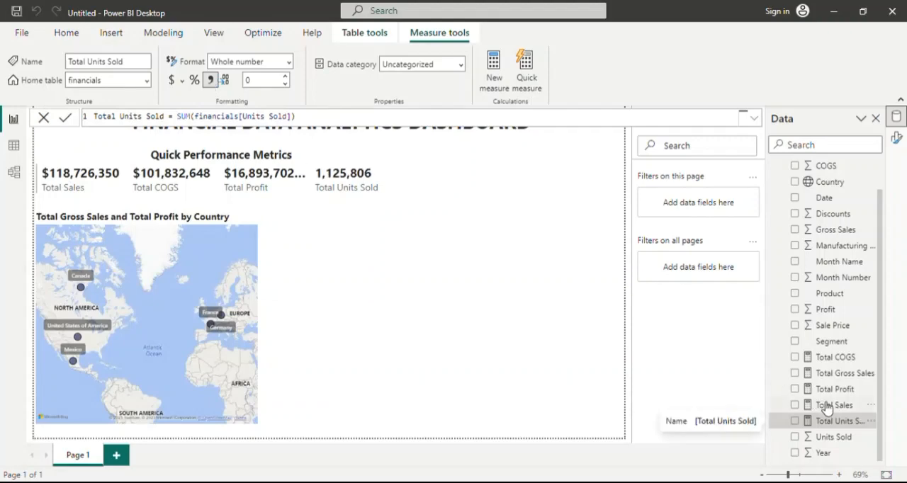
{"action": "scroll", "coordinate": [830, 343], "scroll_direction": "up", "scroll_amount": 1}
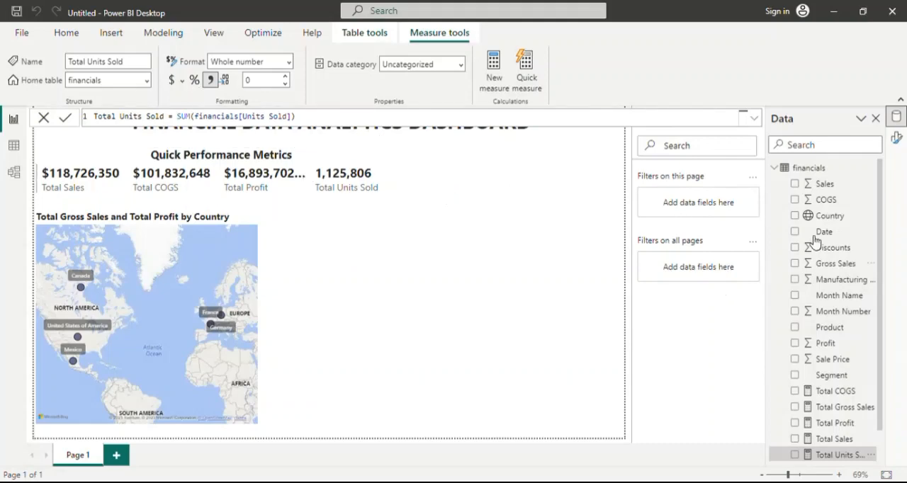
{"action": "left_click", "coordinate": [818, 168]}
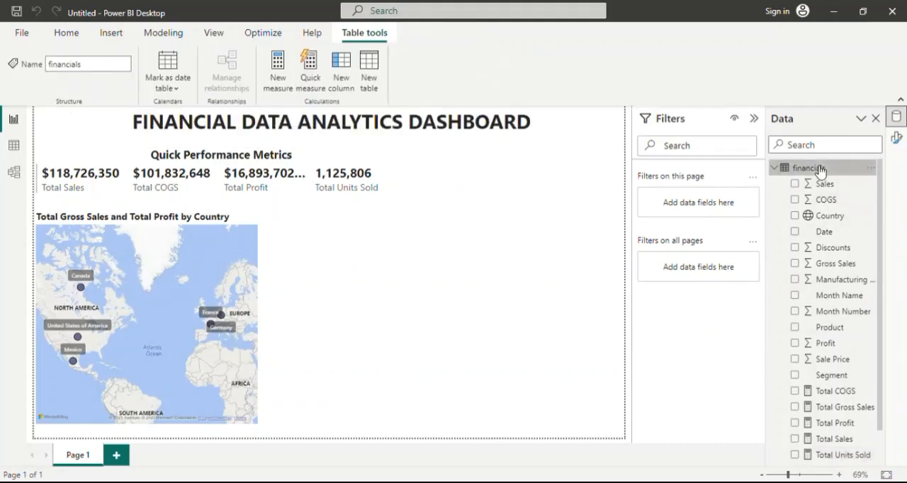
Insert a treemap beside the map, widen it, and use the Product field as its category.
{"action": "left_click", "coordinate": [67, 33]}
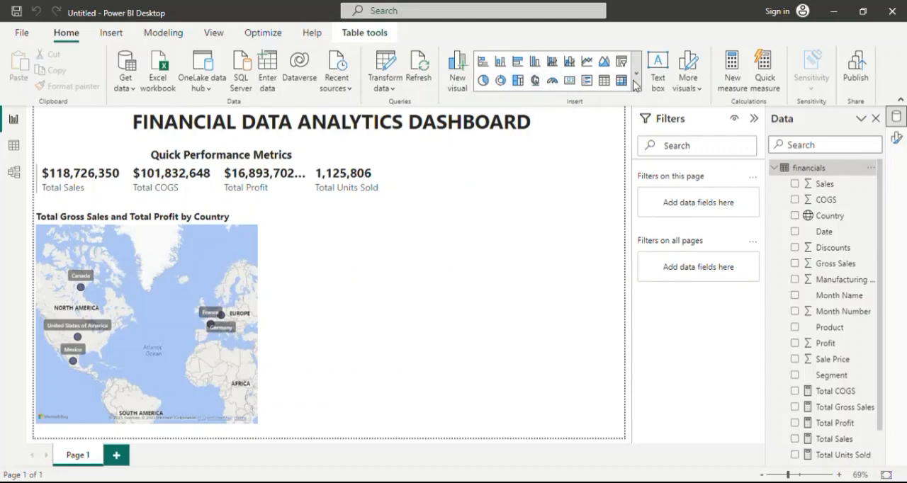
{"action": "left_click", "coordinate": [518, 81]}
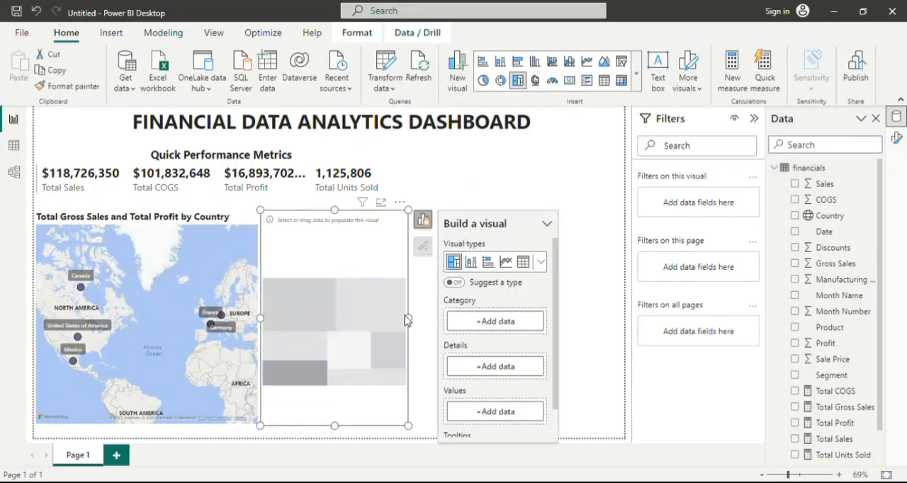
{"action": "left_click_drag", "start_coordinate": [411, 321], "coordinate": [470, 323]}
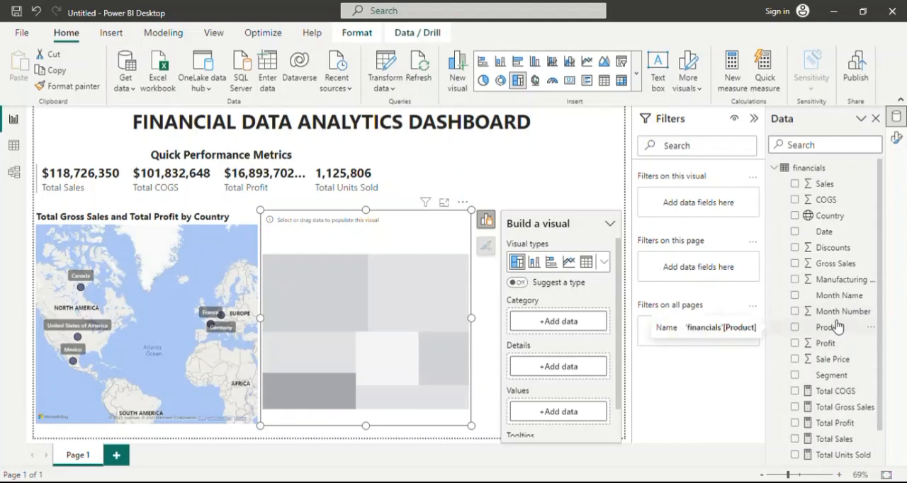
{"action": "mouse_move", "coordinate": [838, 326]}
{"action": "left_mouse_down"}
{"action": "mouse_move", "coordinate": [658, 333]}
{"action": "mouse_move", "coordinate": [583, 320]}
{"action": "left_mouse_up"}
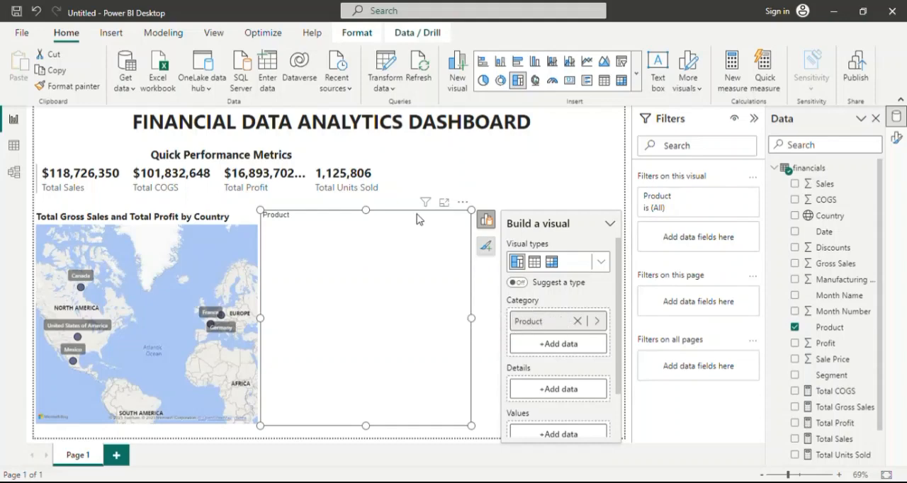
Reposition and resize the treemap so it is narrower, slightly apart from the map, with its top edge level with the map image.
{"action": "left_click_drag", "start_coordinate": [417, 219], "coordinate": [430, 218]}
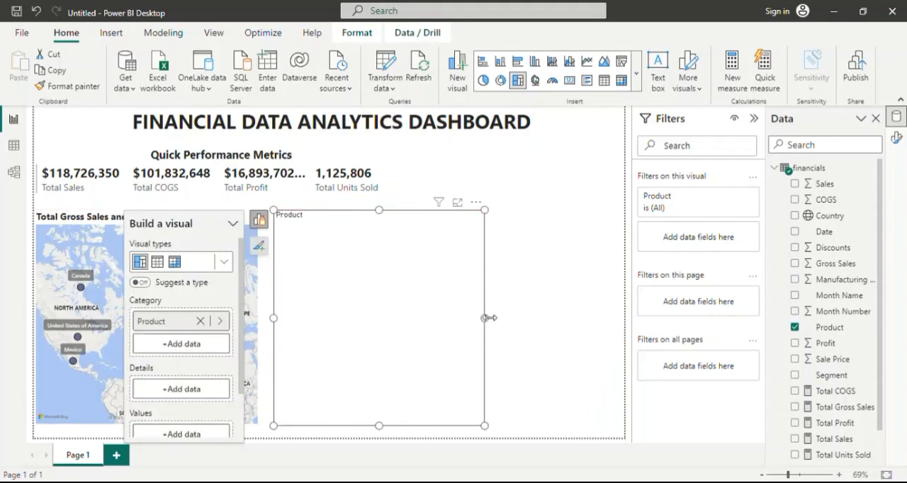
{"action": "left_click_drag", "start_coordinate": [487, 318], "coordinate": [500, 321]}
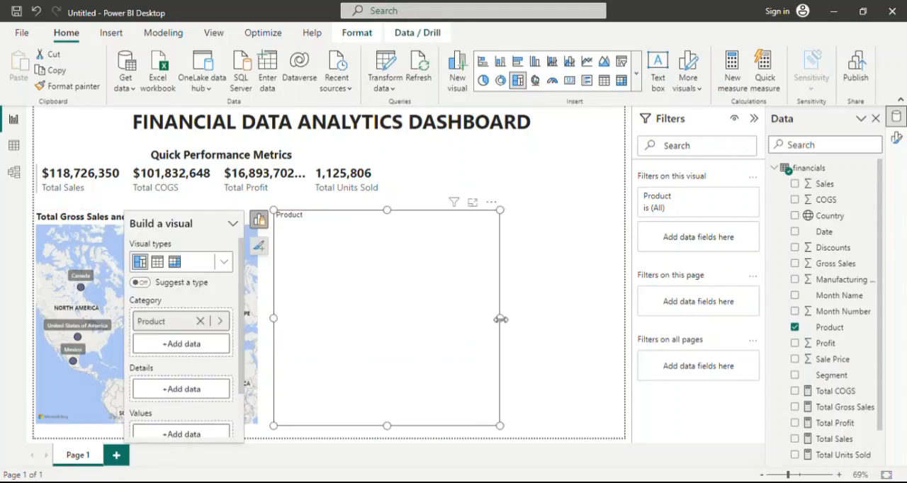
{"action": "left_click", "coordinate": [505, 324]}
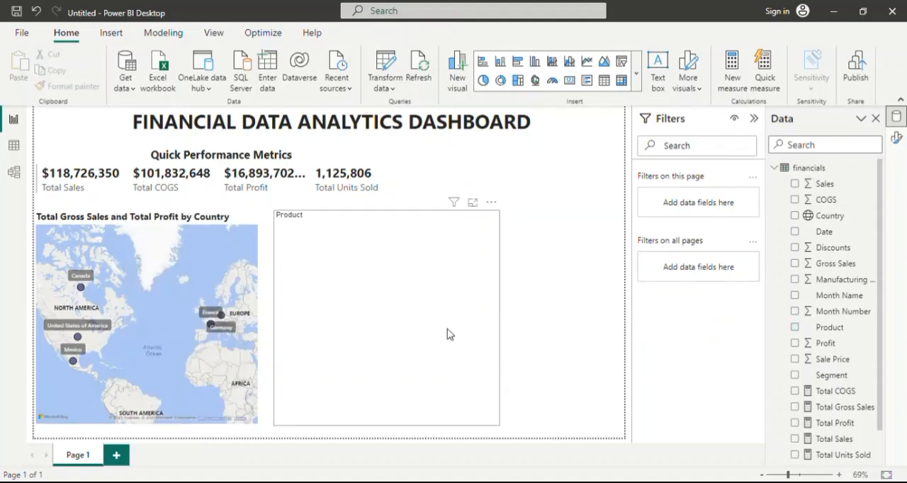
{"action": "left_click", "coordinate": [493, 320]}
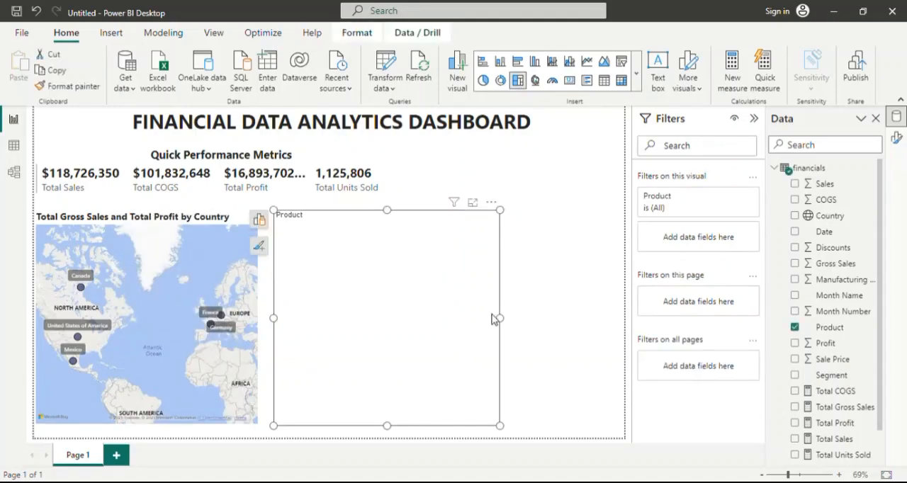
{"action": "left_click_drag", "start_coordinate": [505, 320], "coordinate": [464, 326]}
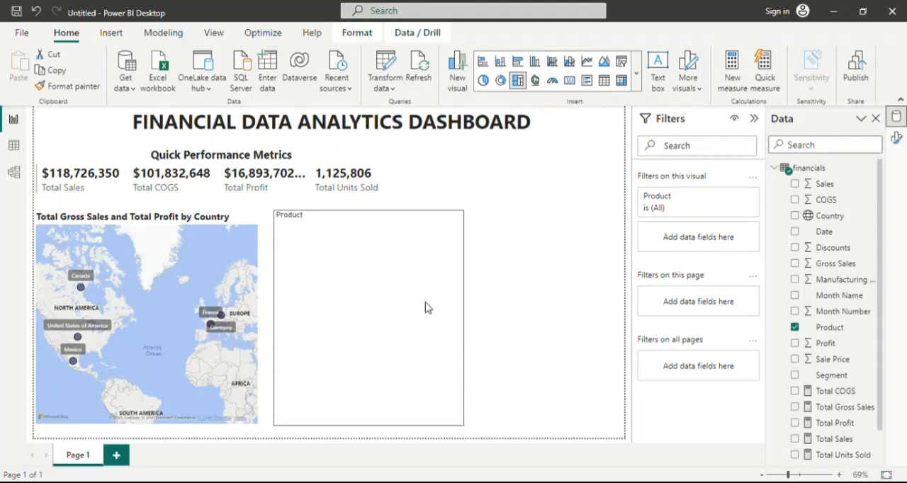
{"action": "left_click_drag", "start_coordinate": [369, 218], "coordinate": [367, 224]}
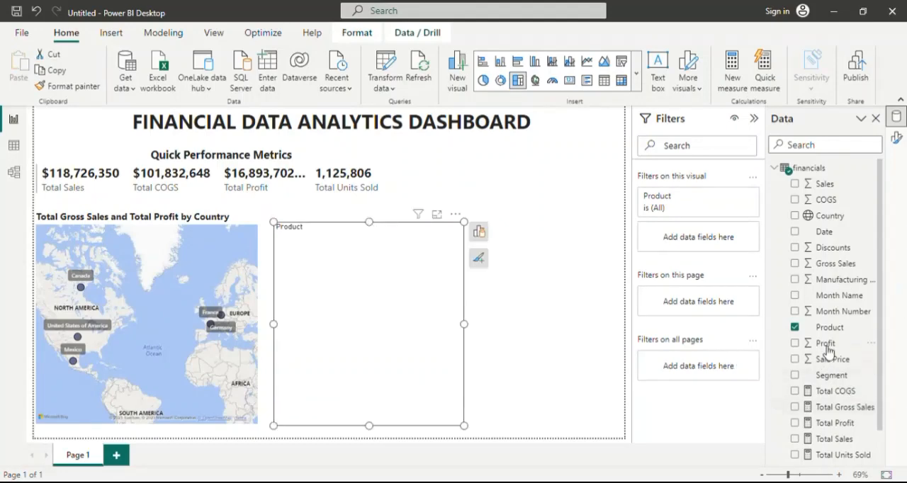
Add the Total Sales and Total Units Sold measures as the treemap's values.
{"action": "scroll", "coordinate": [841, 381], "scroll_direction": "down", "scroll_amount": 1}
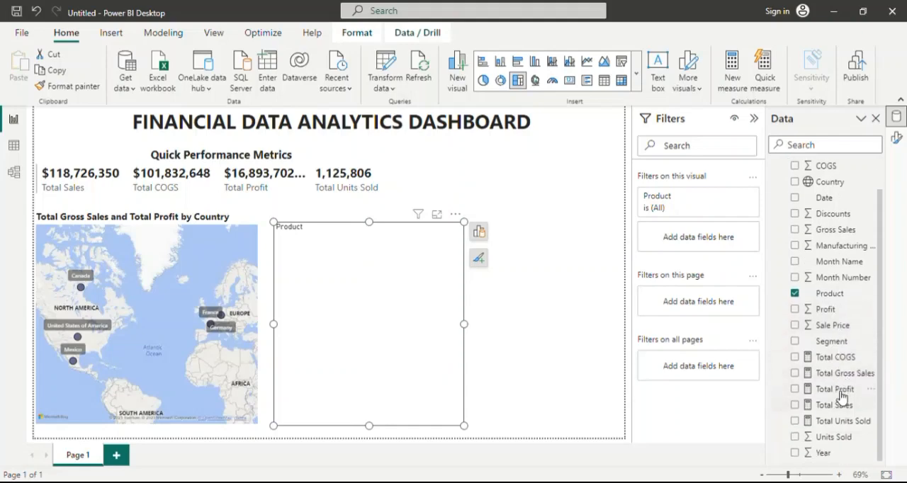
{"action": "left_click_drag", "start_coordinate": [835, 406], "coordinate": [857, 409]}
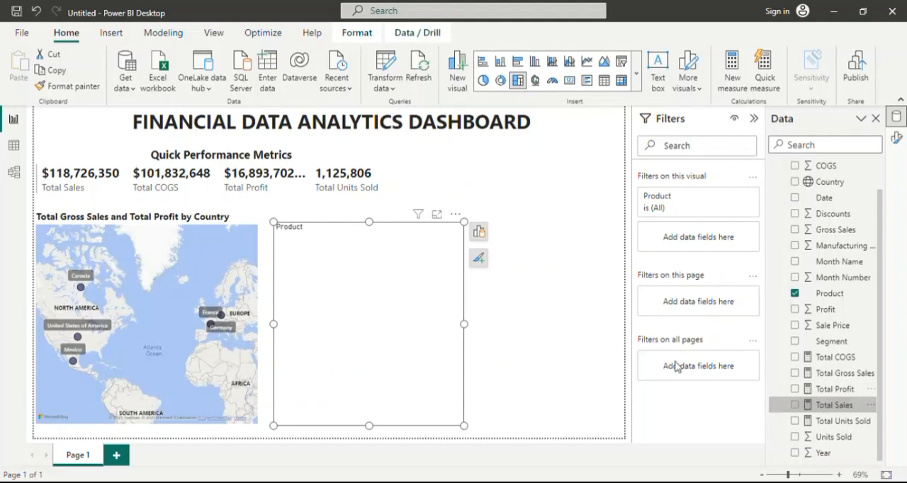
{"action": "left_click", "coordinate": [479, 232]}
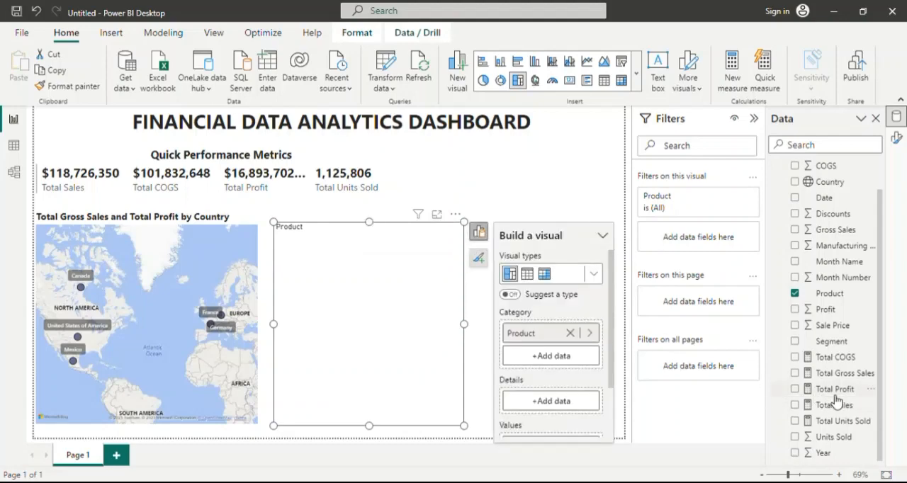
{"action": "scroll", "coordinate": [541, 443], "scroll_direction": "down", "scroll_amount": 2}
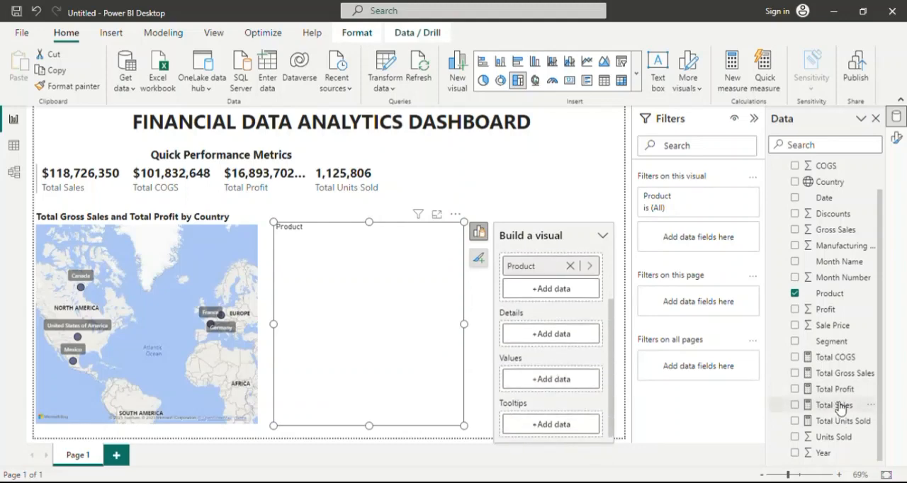
{"action": "left_click_drag", "start_coordinate": [835, 405], "coordinate": [564, 380]}
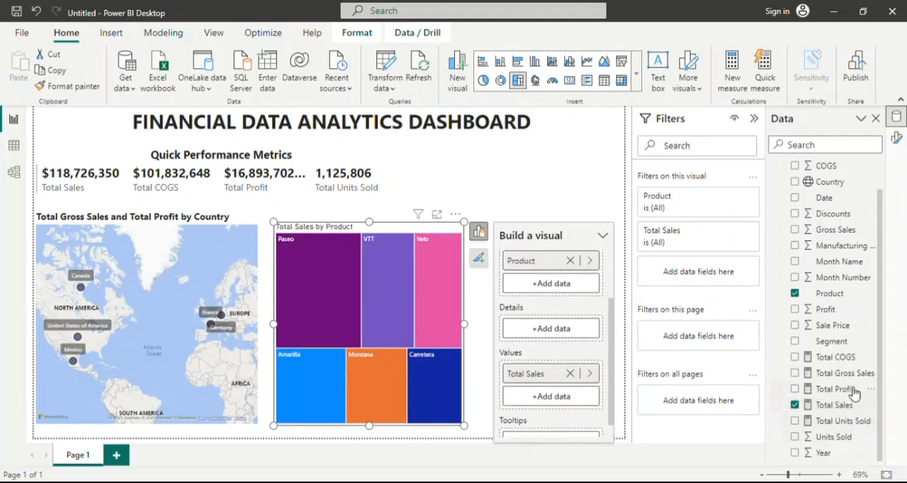
{"action": "left_click_drag", "start_coordinate": [844, 420], "coordinate": [583, 396]}
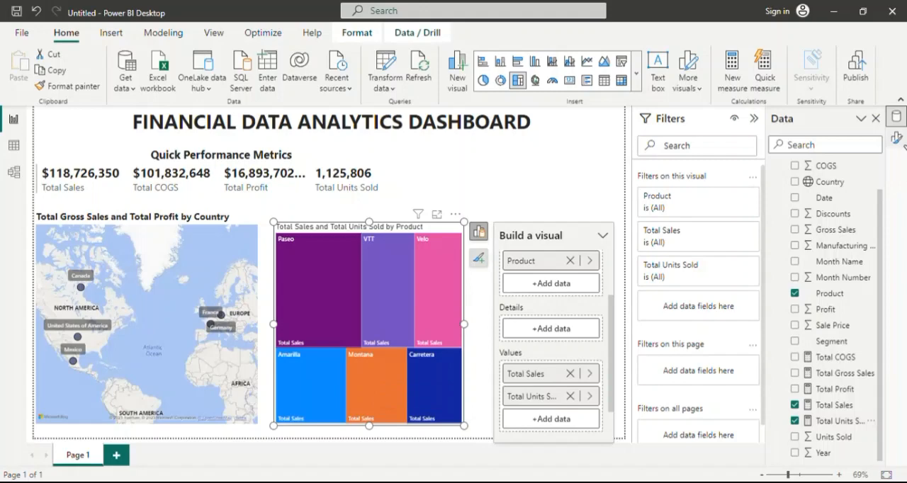
Turn on data labels for the treemap.
{"action": "left_click", "coordinate": [896, 137]}
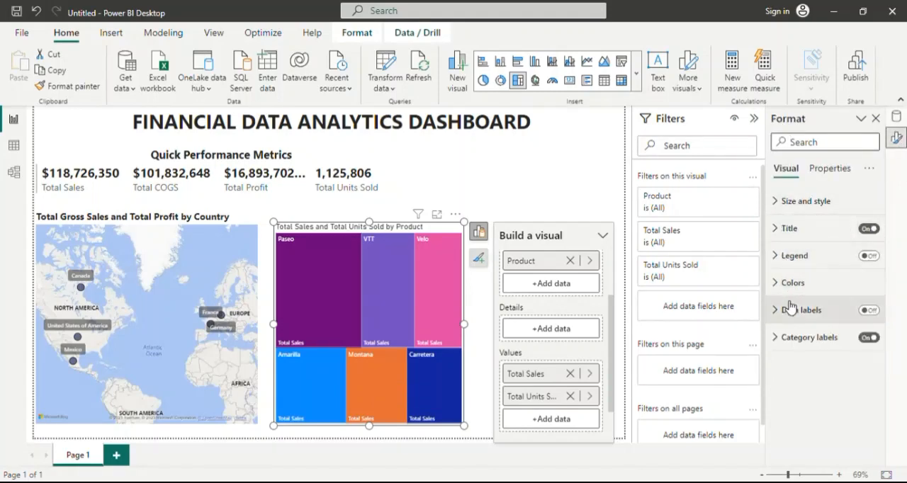
{"action": "left_click", "coordinate": [869, 310]}
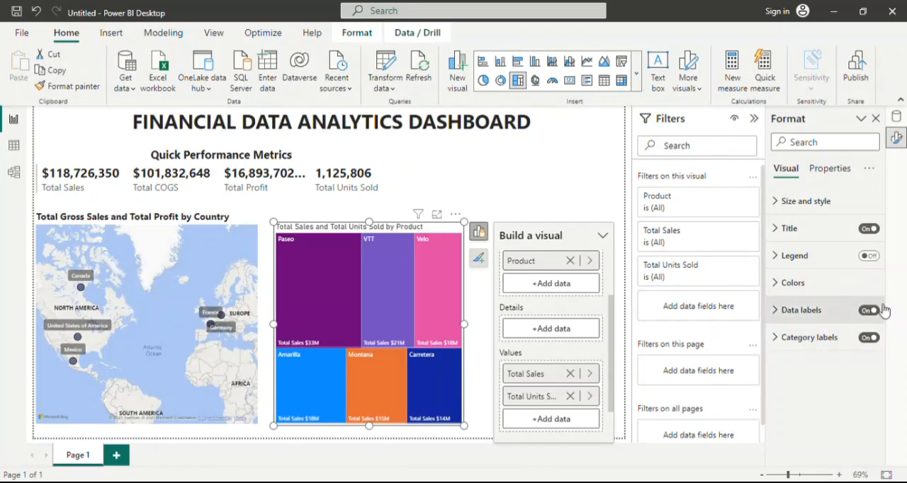
Try larger font sizes up to 12 for the treemap's data labels and return the size to 9.
{"action": "left_click", "coordinate": [782, 311]}
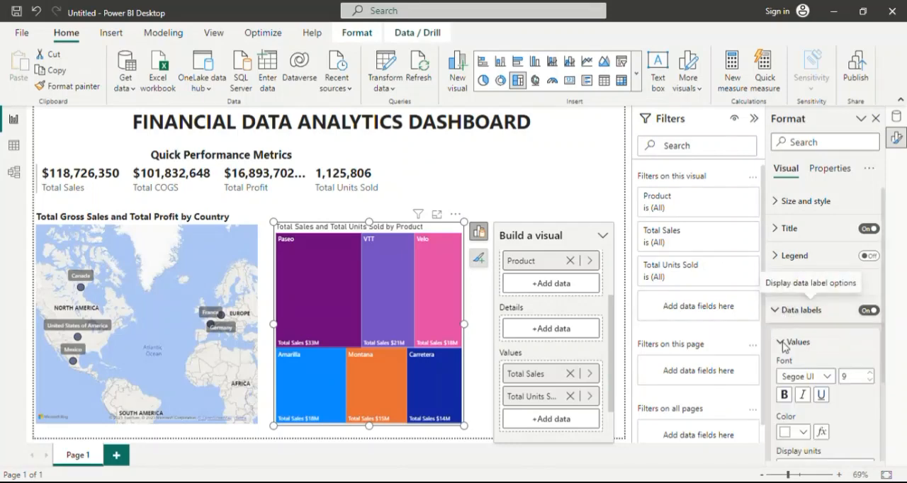
{"action": "scroll", "coordinate": [781, 312], "scroll_direction": "down", "scroll_amount": 3}
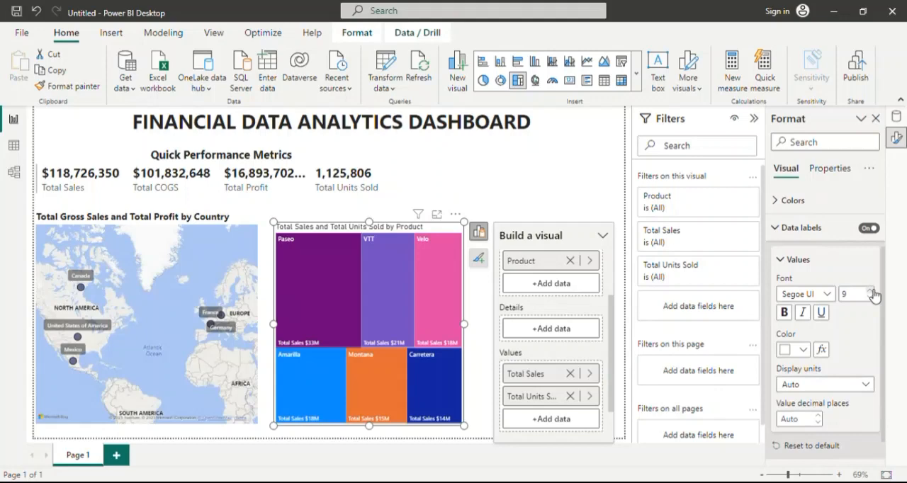
{"action": "left_click", "coordinate": [872, 290]}
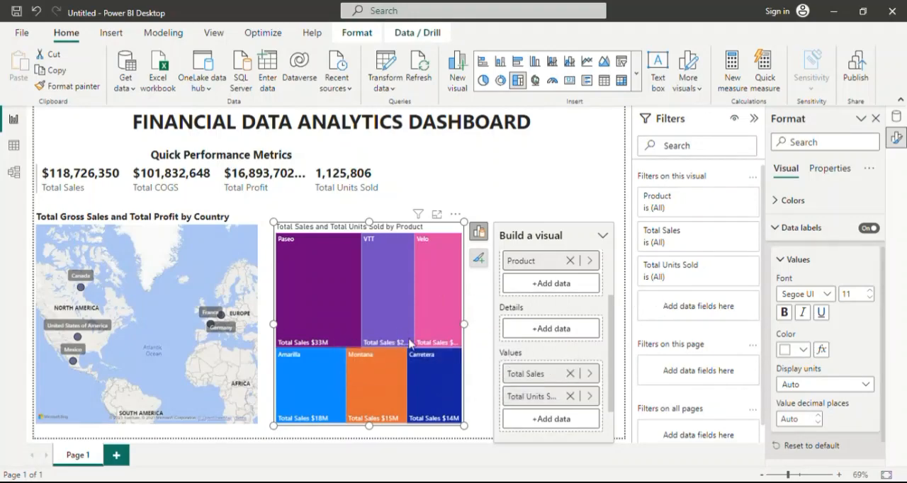
{"action": "left_click", "coordinate": [873, 290]}
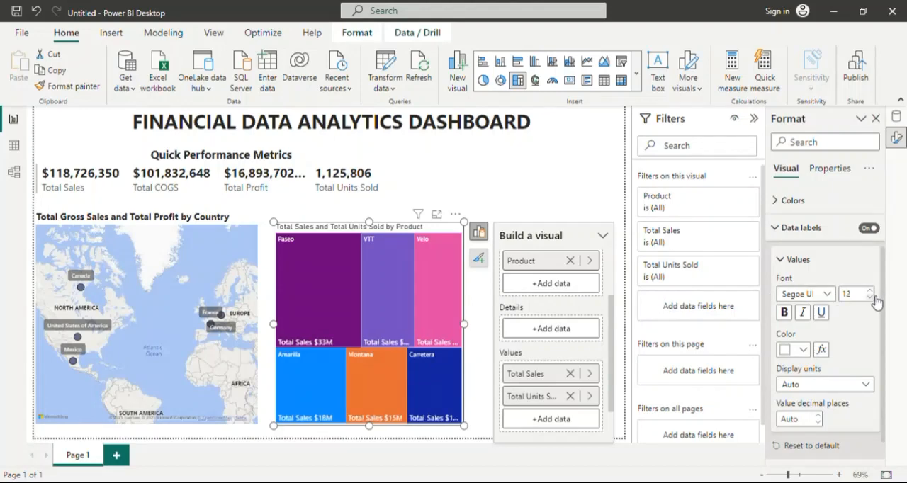
{"action": "left_click", "coordinate": [869, 298]}
{"action": "left_click", "coordinate": [870, 297]}
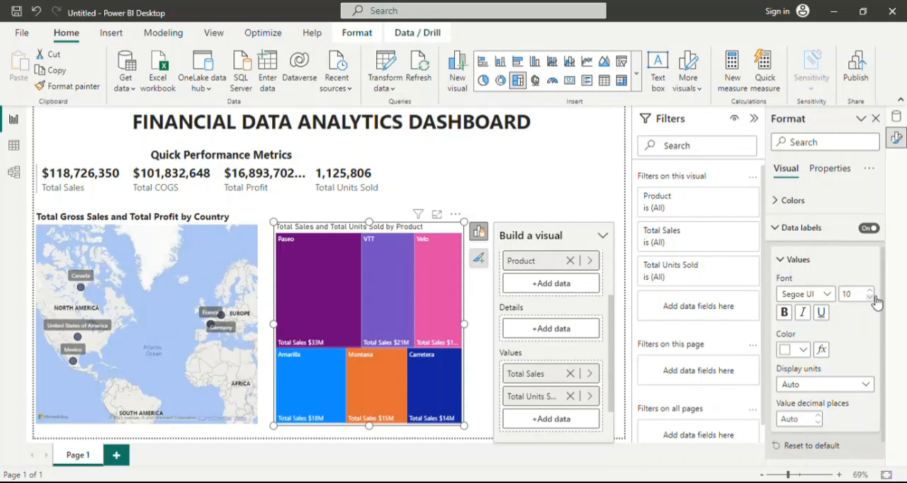
{"action": "left_click", "coordinate": [870, 297]}
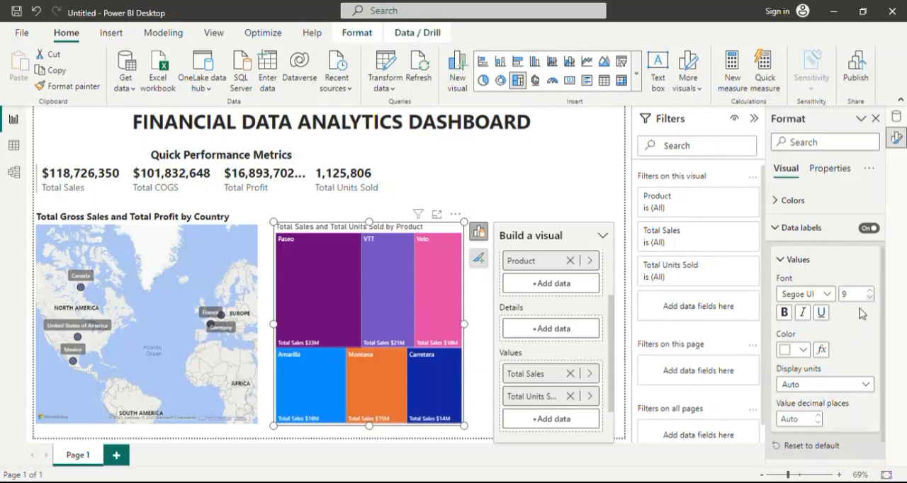
Examine the display unit options available for the treemap's data label values.
{"action": "left_click", "coordinate": [791, 319]}
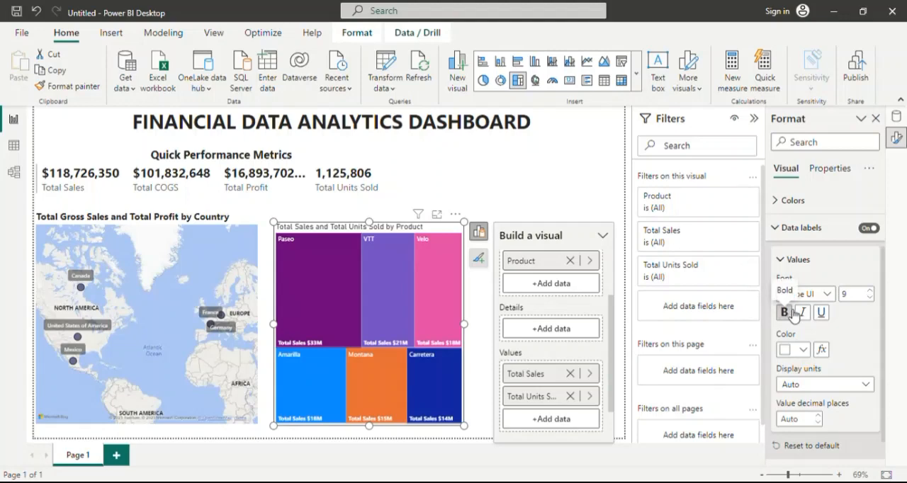
{"action": "left_click", "coordinate": [867, 386]}
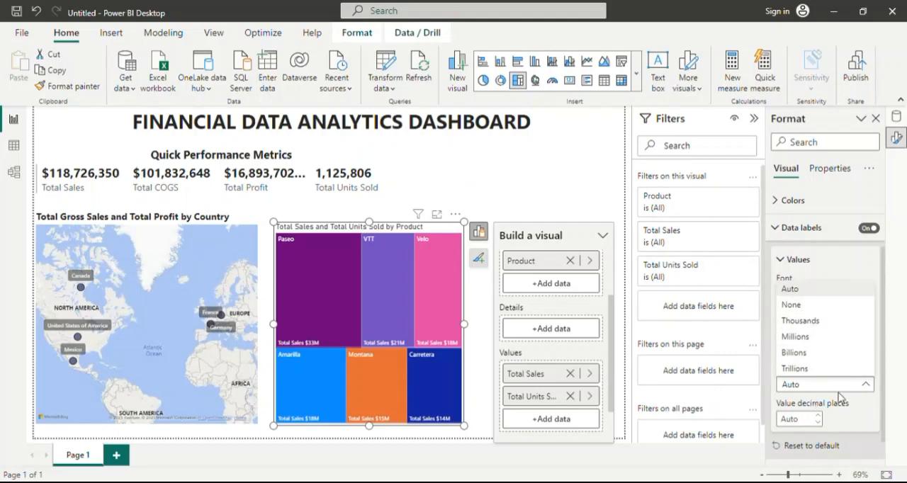
{"action": "left_click", "coordinate": [869, 388]}
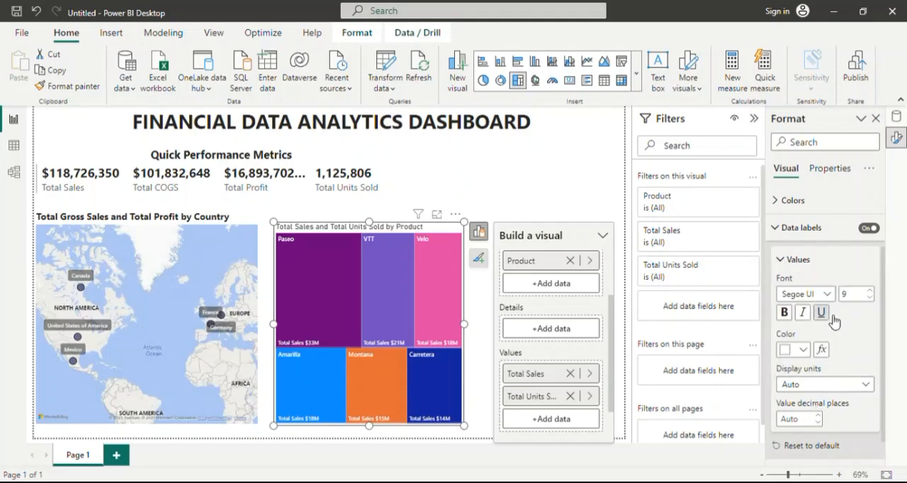
{"action": "scroll", "coordinate": [861, 354], "scroll_direction": "down", "scroll_amount": 1}
{"action": "left_click", "coordinate": [866, 359]}
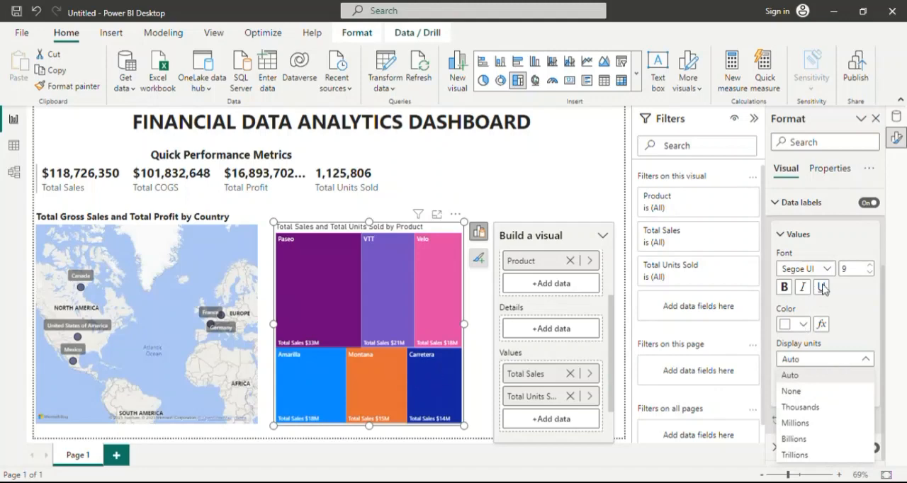
{"action": "left_click", "coordinate": [865, 359]}
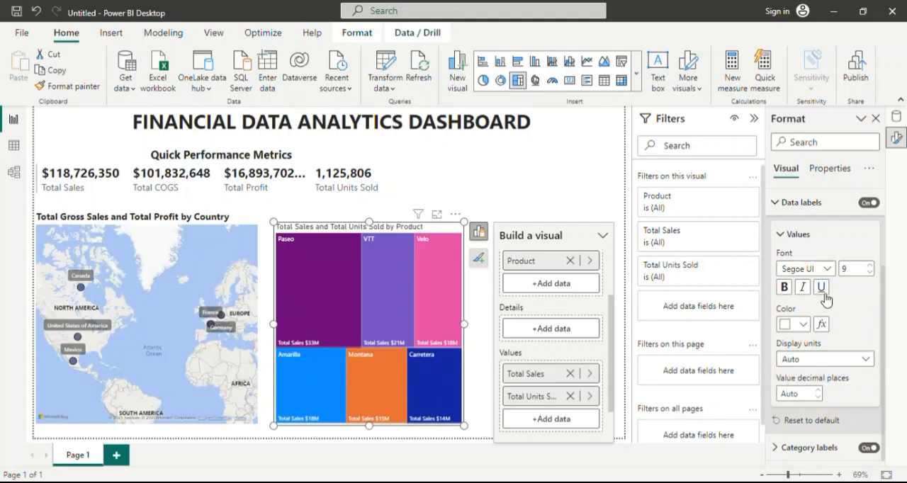
{"action": "scroll", "coordinate": [823, 301], "scroll_direction": "up", "scroll_amount": 2}
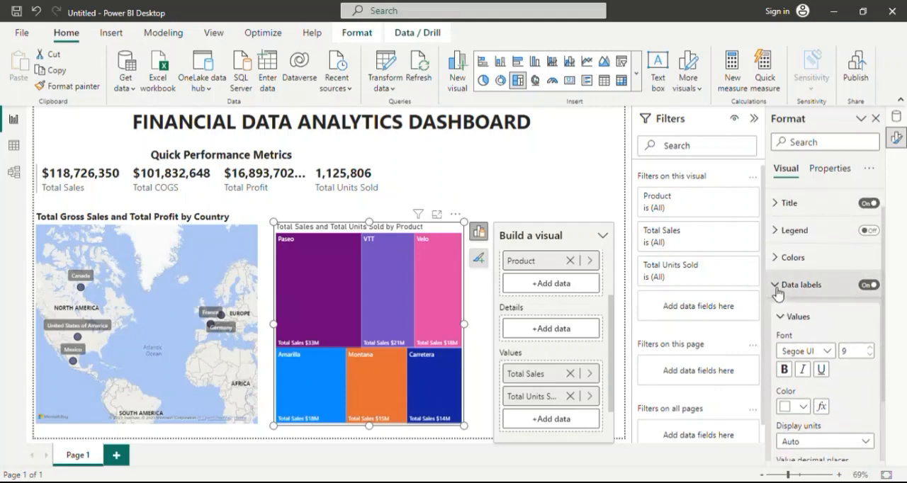
{"action": "left_click", "coordinate": [784, 286]}
Give the treemap's Paseo tile a custom near-black navy color.
{"action": "left_click", "coordinate": [783, 283]}
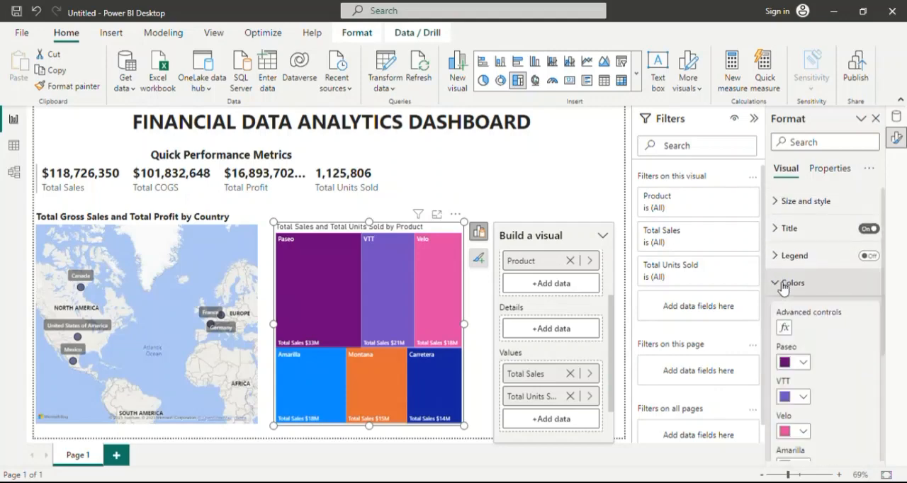
{"action": "scroll", "coordinate": [822, 375], "scroll_direction": "down", "scroll_amount": 5}
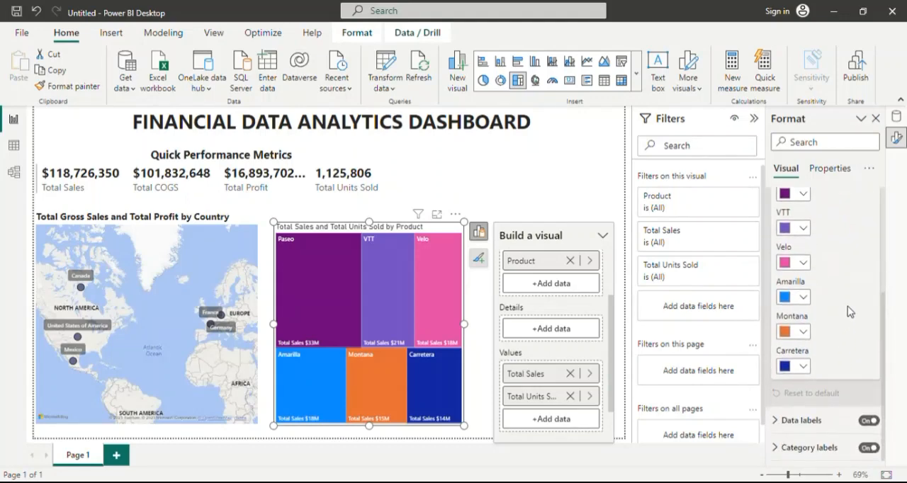
{"action": "scroll", "coordinate": [850, 311], "scroll_direction": "up", "scroll_amount": 1}
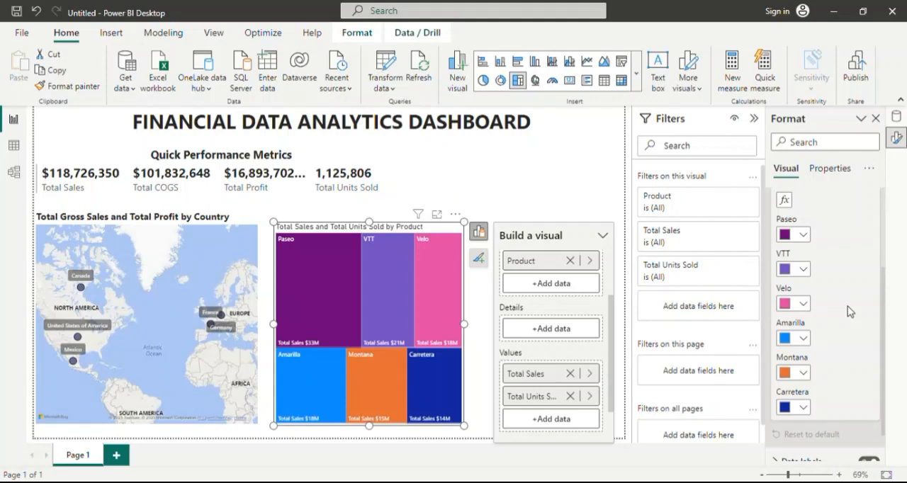
{"action": "left_click", "coordinate": [804, 235]}
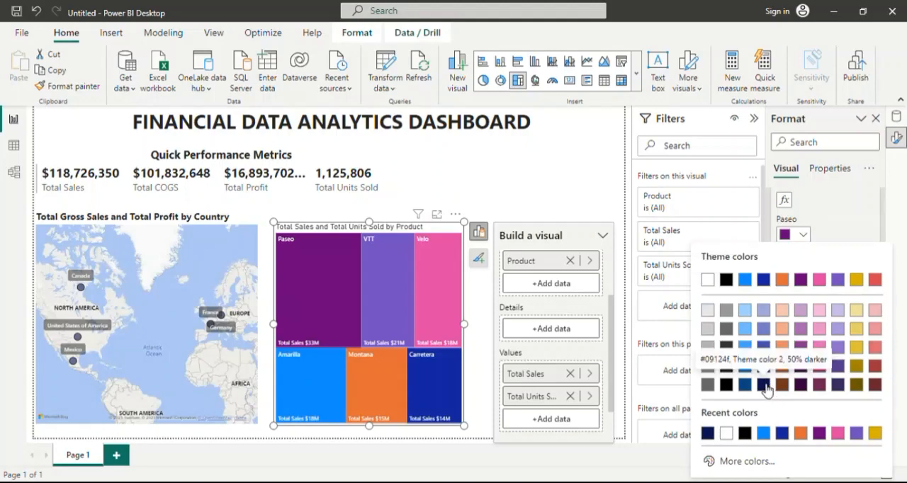
{"action": "left_click", "coordinate": [737, 461]}
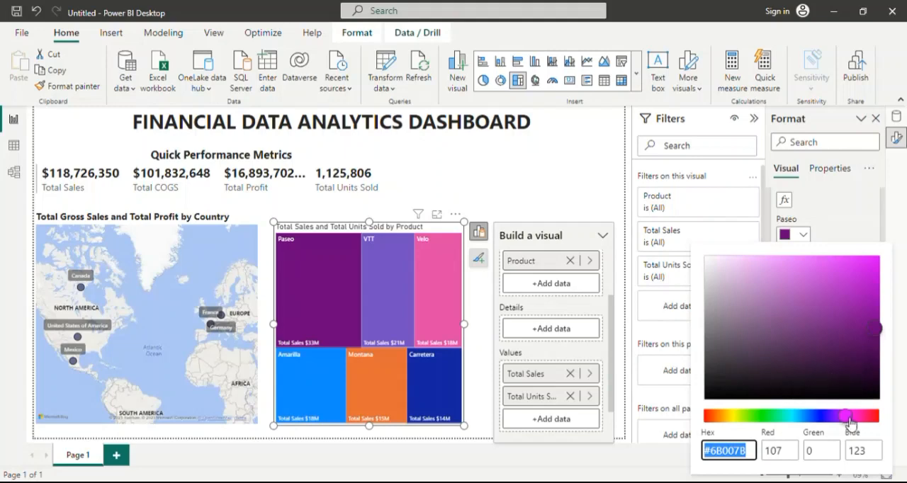
{"action": "left_click", "coordinate": [827, 417]}
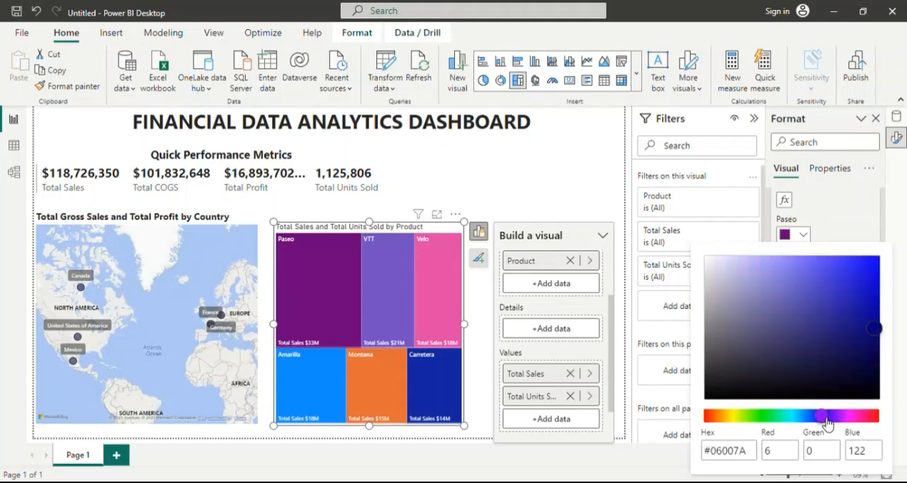
{"action": "left_click", "coordinate": [848, 368]}
{"action": "left_click", "coordinate": [863, 381]}
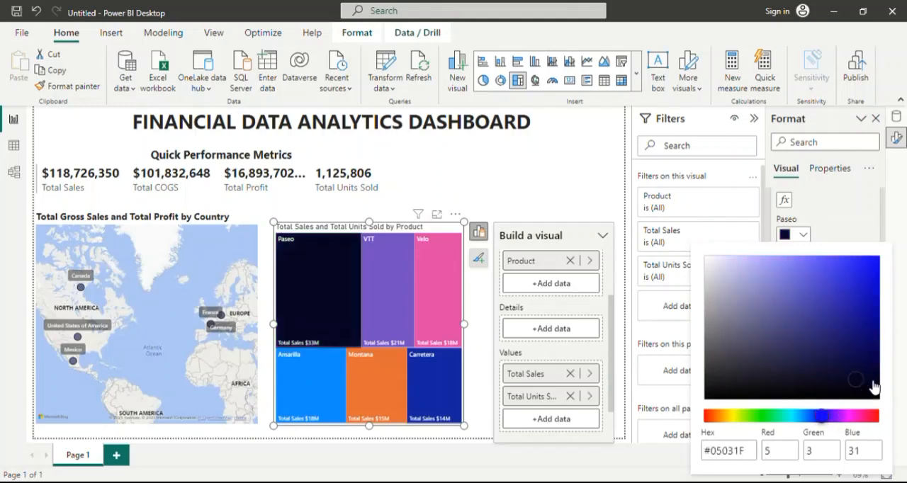
{"action": "left_click", "coordinate": [869, 381]}
{"action": "left_click", "coordinate": [859, 385]}
{"action": "left_click", "coordinate": [862, 227]}
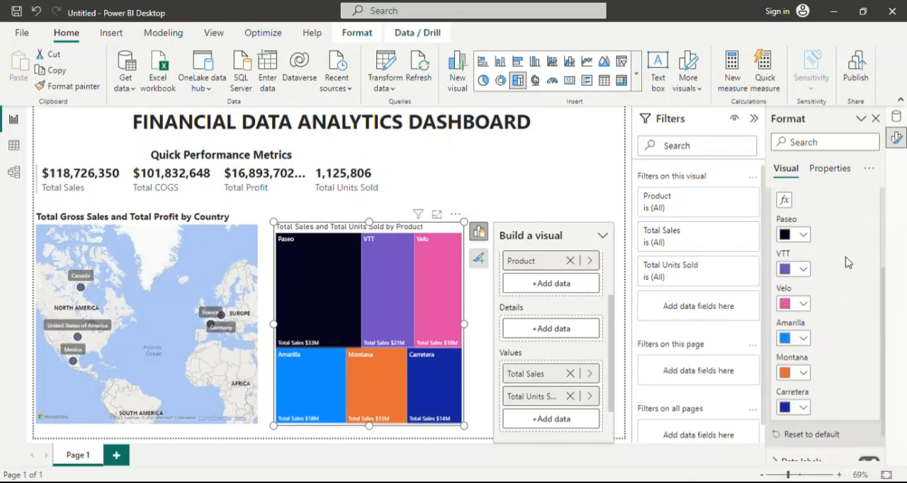
Recolor the treemap's VTT tile dark navy blue and its Velo tile dark plum, using theme color shades.
{"action": "left_click", "coordinate": [803, 270]}
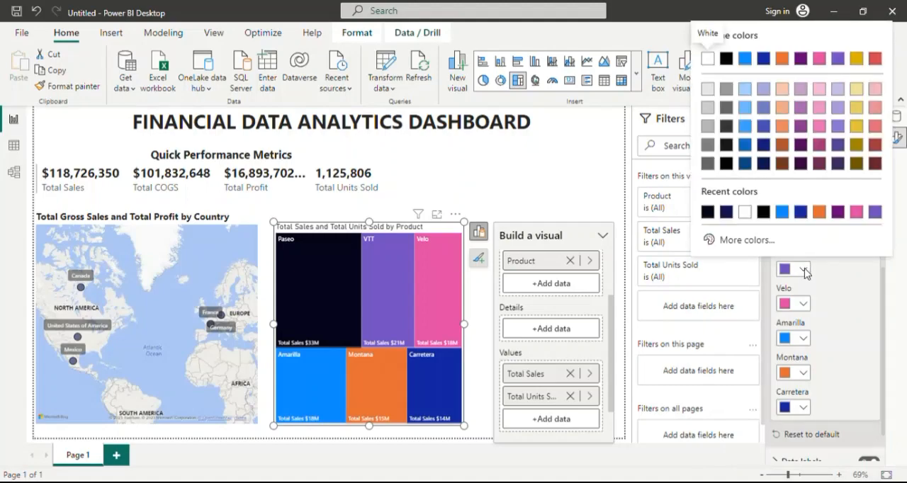
{"action": "left_click", "coordinate": [763, 146]}
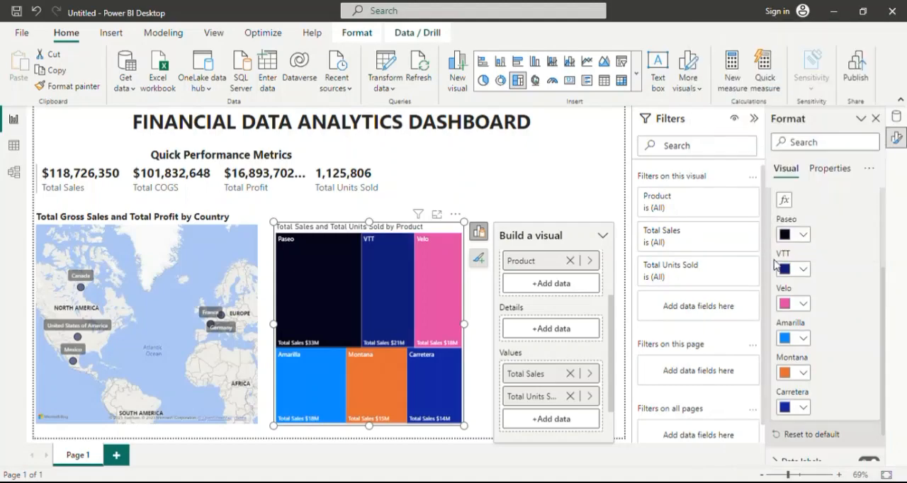
{"action": "left_click", "coordinate": [803, 270]}
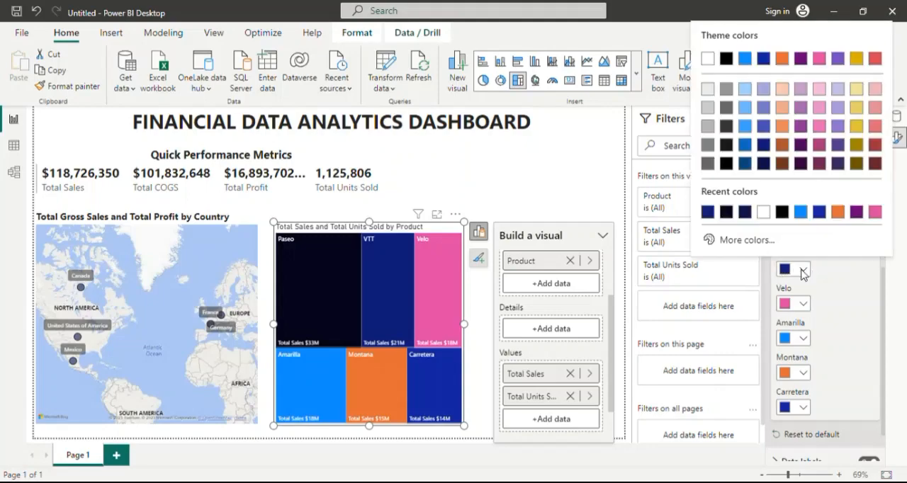
{"action": "left_click", "coordinate": [805, 305]}
{"action": "left_click", "coordinate": [805, 306]}
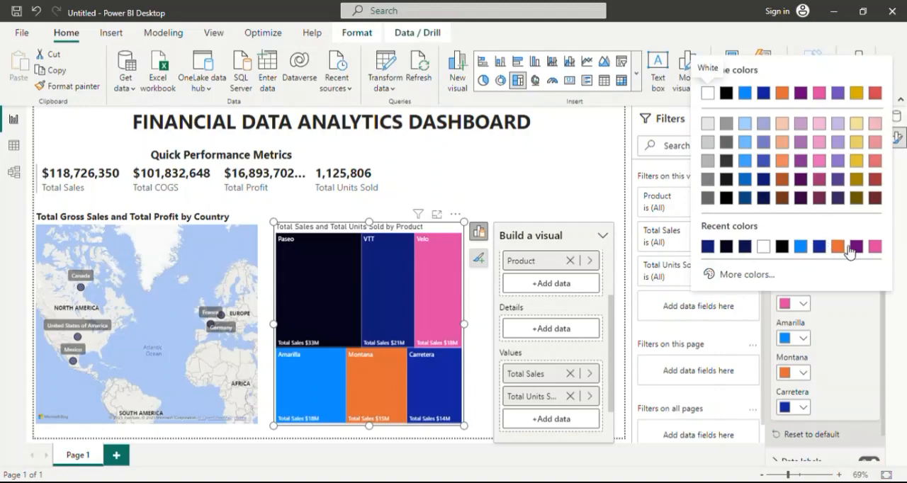
{"action": "left_click", "coordinate": [821, 199]}
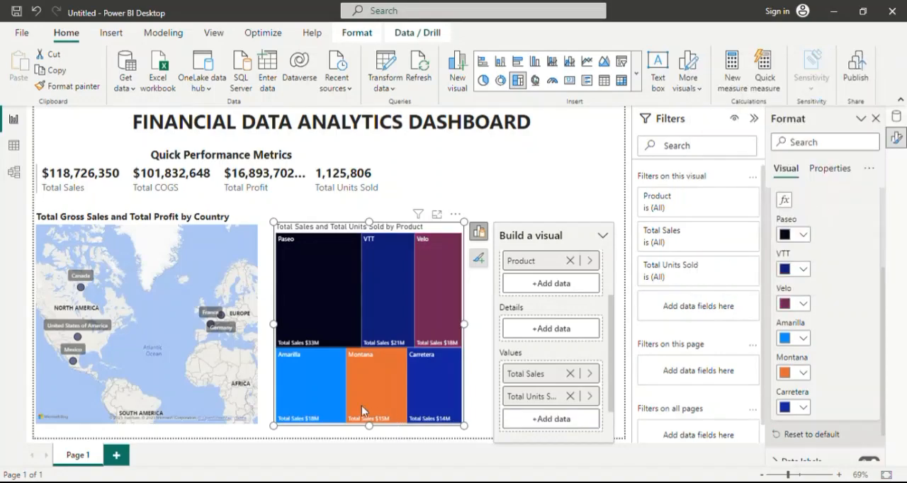
Highlight the Montana tile in the treemap and apply the base orange theme color to it.
{"action": "left_click", "coordinate": [332, 385]}
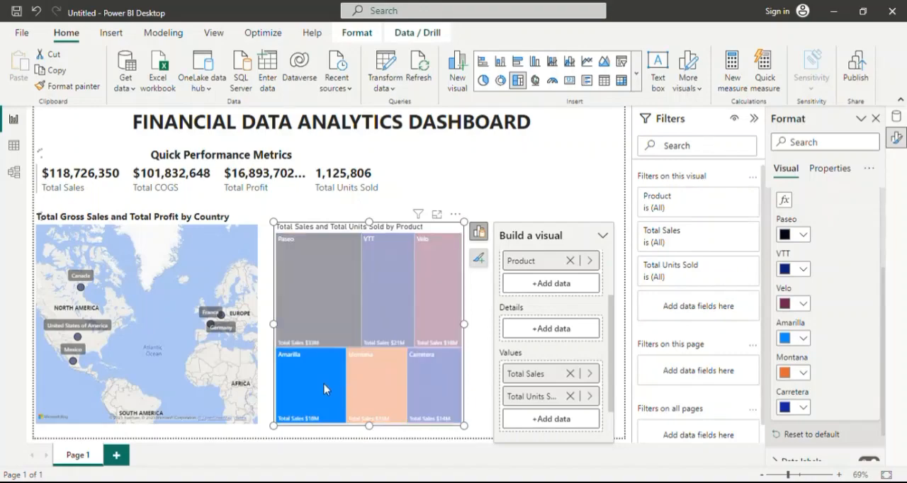
{"action": "left_click", "coordinate": [375, 384]}
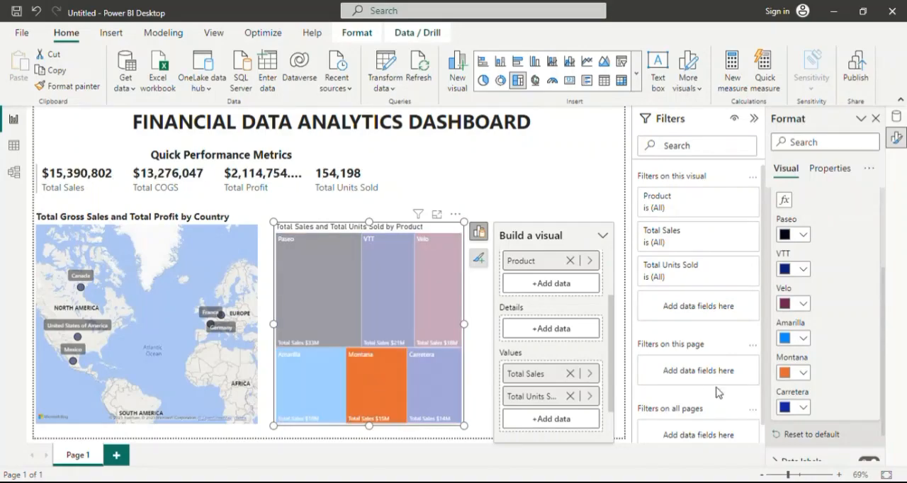
{"action": "left_click", "coordinate": [804, 374]}
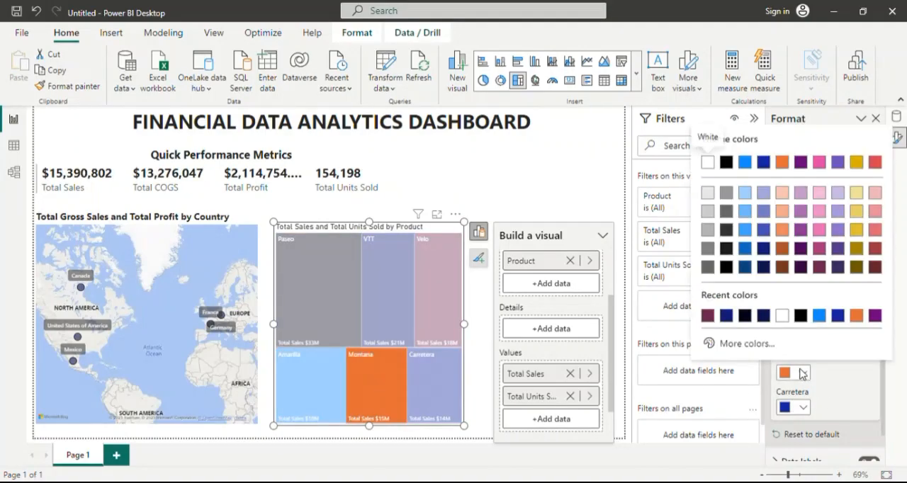
{"action": "left_click", "coordinate": [782, 162]}
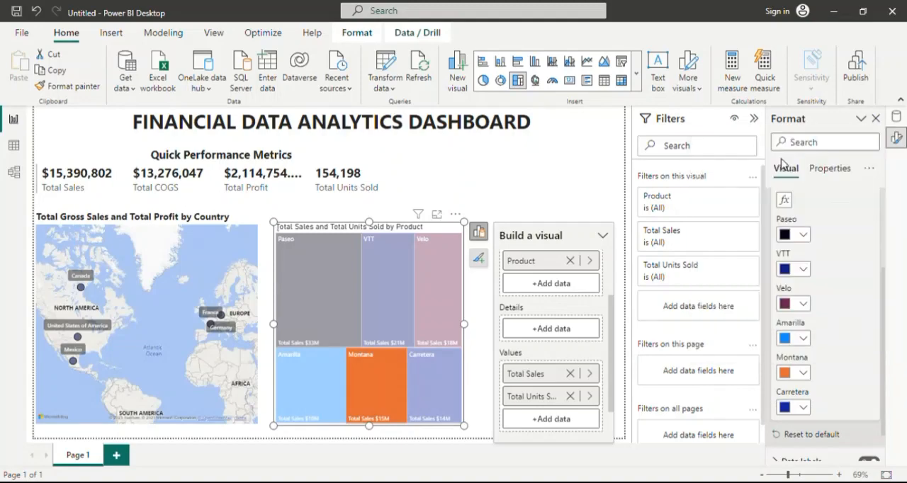
Highlight the Carretera tile in the treemap and recolor it with a light blue theme shade.
{"action": "left_click", "coordinate": [442, 392]}
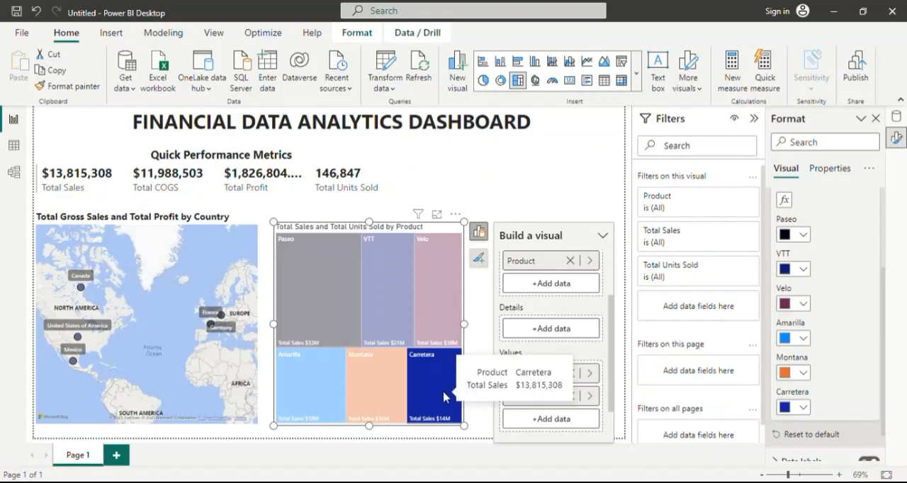
{"action": "scroll", "coordinate": [813, 362], "scroll_direction": "down", "scroll_amount": 1}
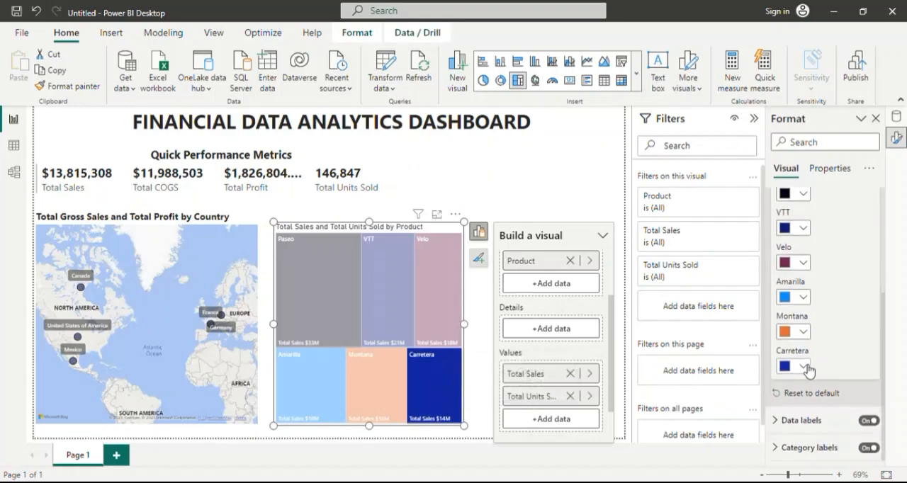
{"action": "left_click", "coordinate": [793, 366]}
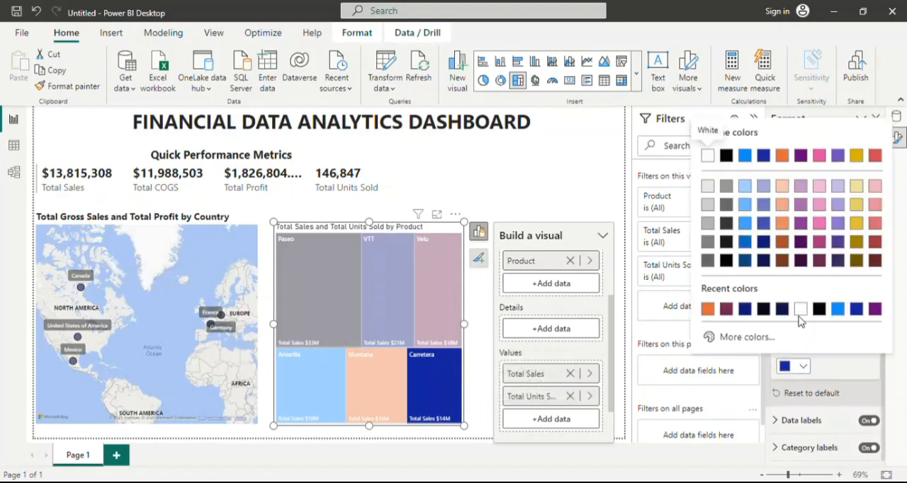
{"action": "left_click", "coordinate": [746, 206]}
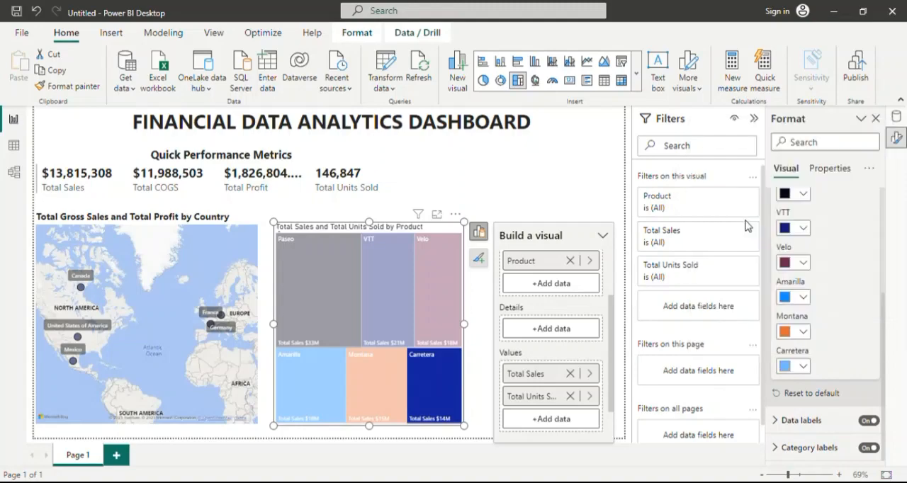
{"action": "left_click", "coordinate": [803, 367]}
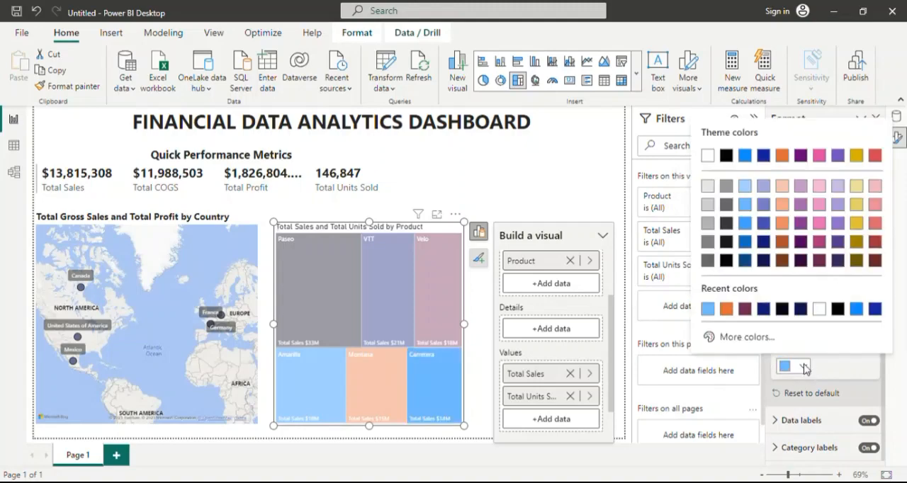
{"action": "left_click", "coordinate": [748, 207]}
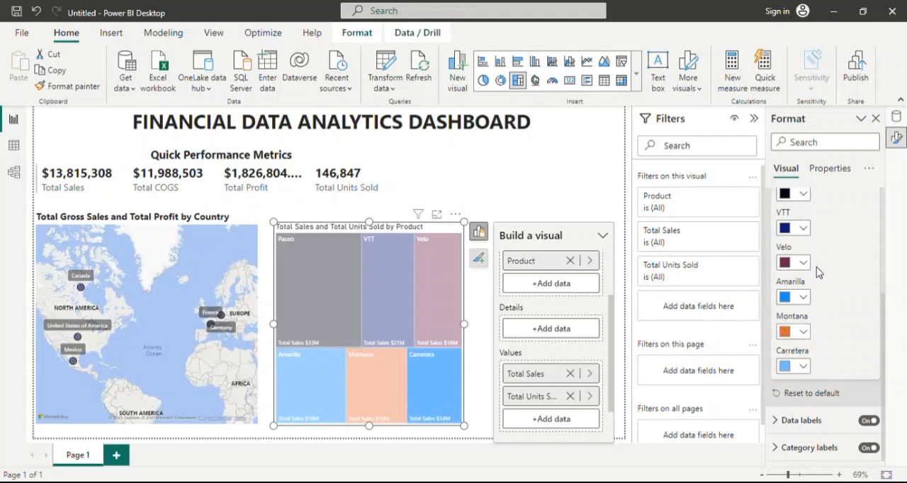
Remove Total Units Sold from the treemap's values and add the measure back to them.
{"action": "scroll", "coordinate": [792, 277], "scroll_direction": "up", "scroll_amount": 5}
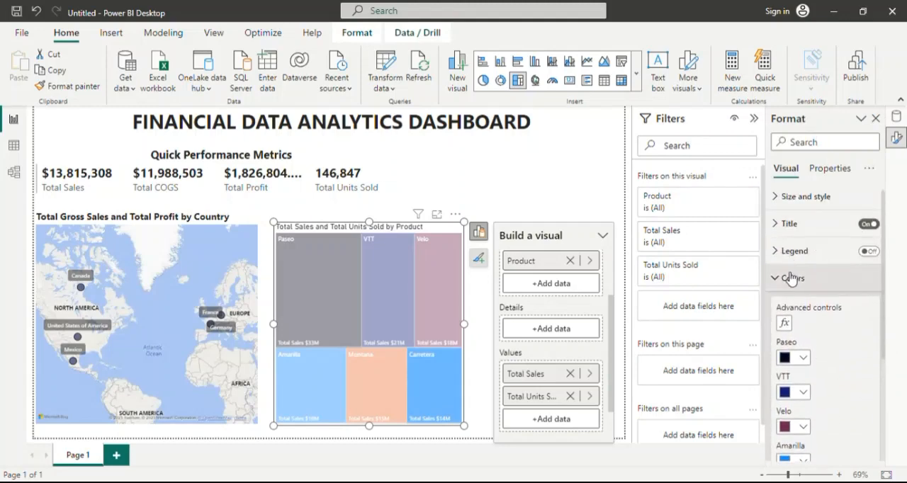
{"action": "left_click", "coordinate": [786, 280]}
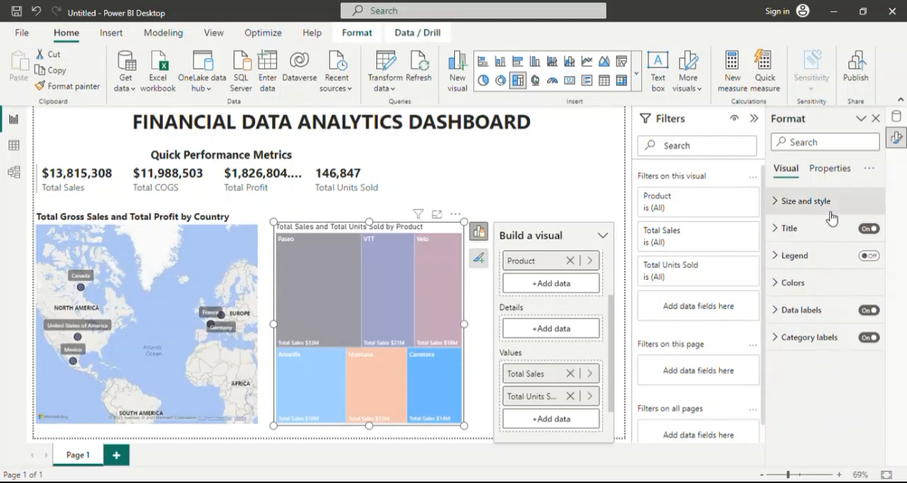
{"action": "left_click", "coordinate": [783, 228]}
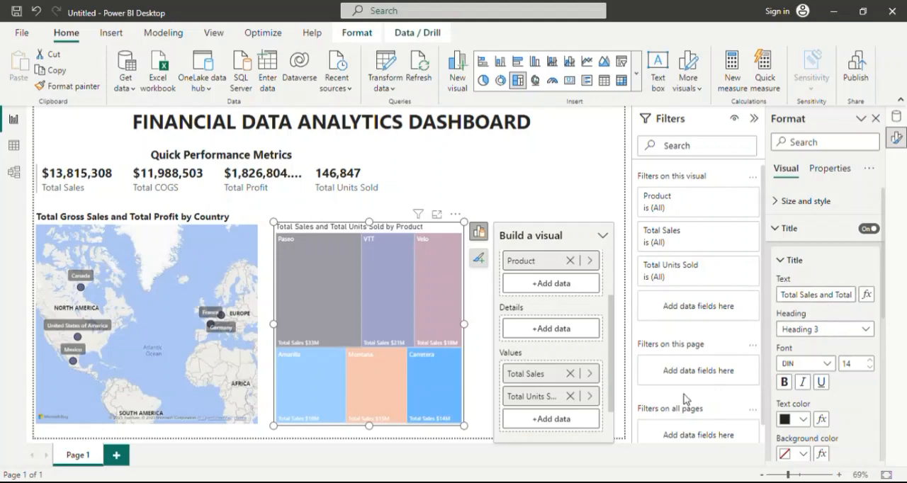
{"action": "left_click", "coordinate": [570, 396]}
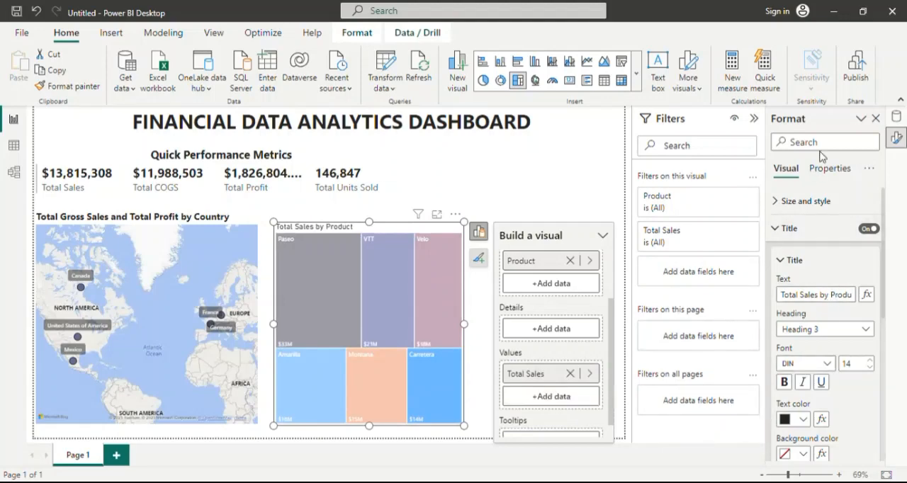
{"action": "left_click", "coordinate": [896, 117]}
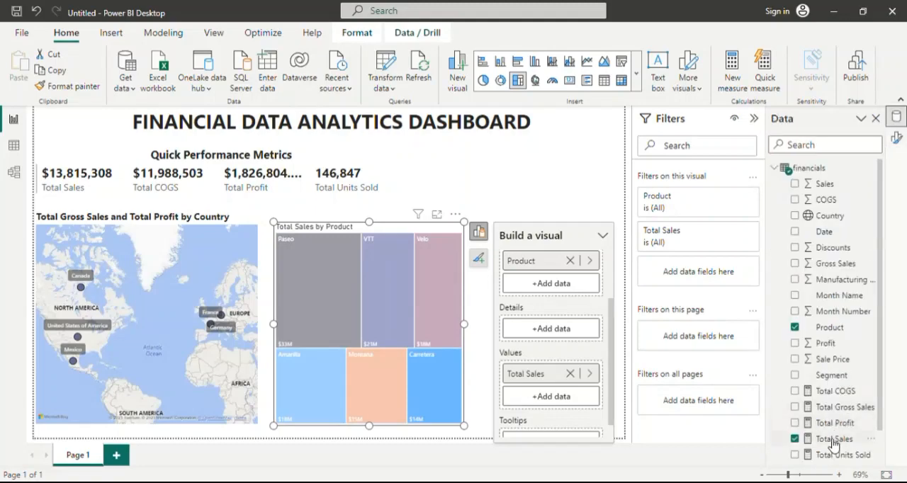
{"action": "scroll", "coordinate": [846, 432], "scroll_direction": "down", "scroll_amount": 1}
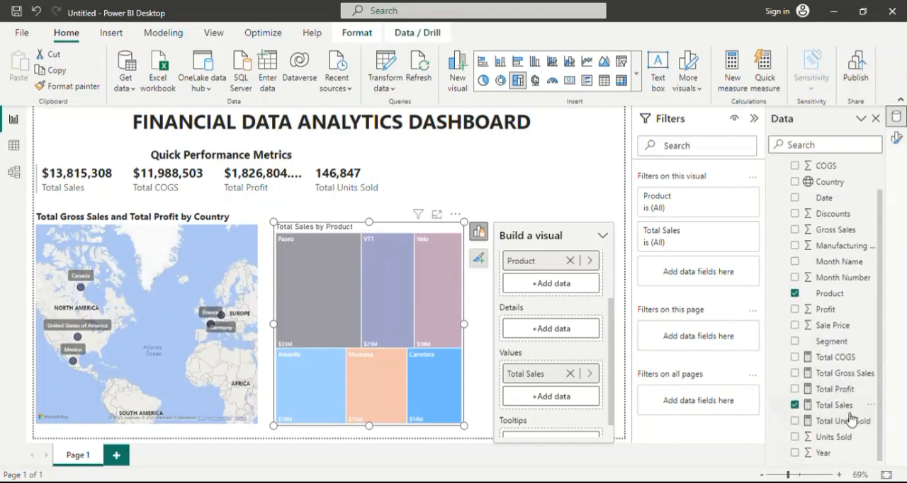
{"action": "left_click_drag", "start_coordinate": [851, 418], "coordinate": [587, 402]}
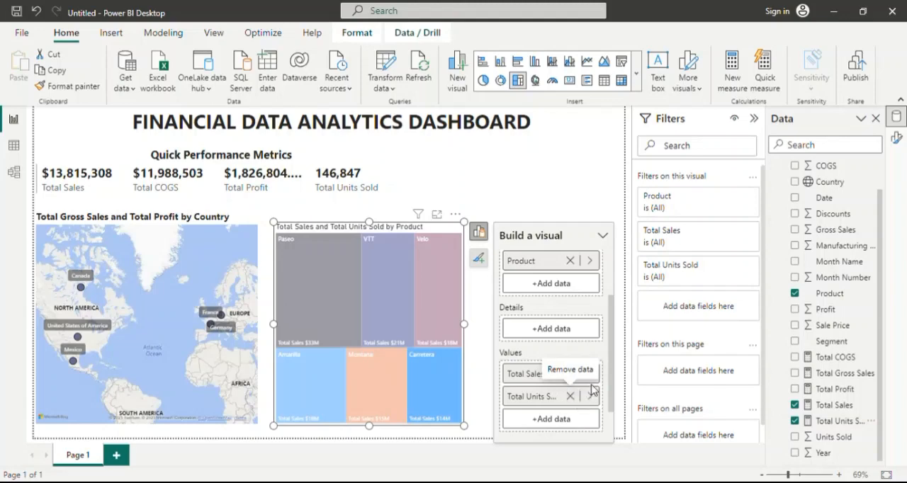
Move Total Units Sold from the treemap's values to its tooltips, and check the tooltip on the Paseo tile.
{"action": "scroll", "coordinate": [556, 400], "scroll_direction": "down", "scroll_amount": 1}
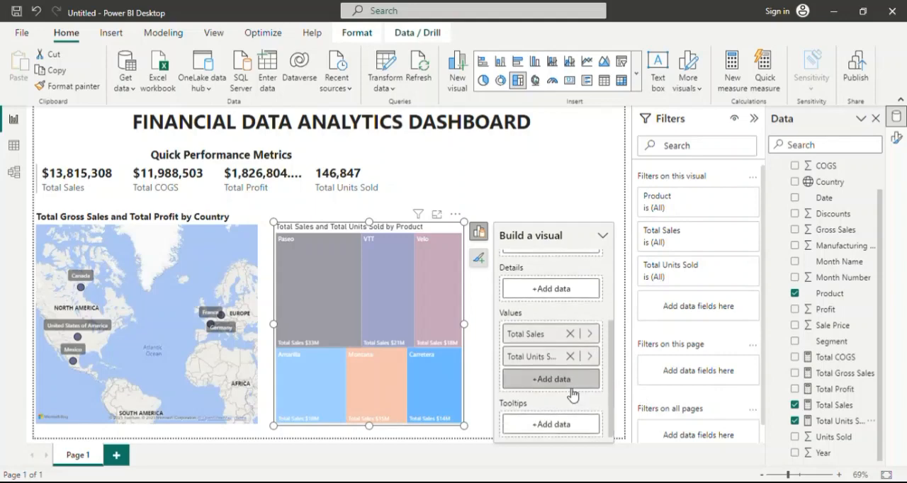
{"action": "scroll", "coordinate": [573, 395], "scroll_direction": "up", "scroll_amount": 1}
{"action": "scroll", "coordinate": [573, 394], "scroll_direction": "down", "scroll_amount": 1}
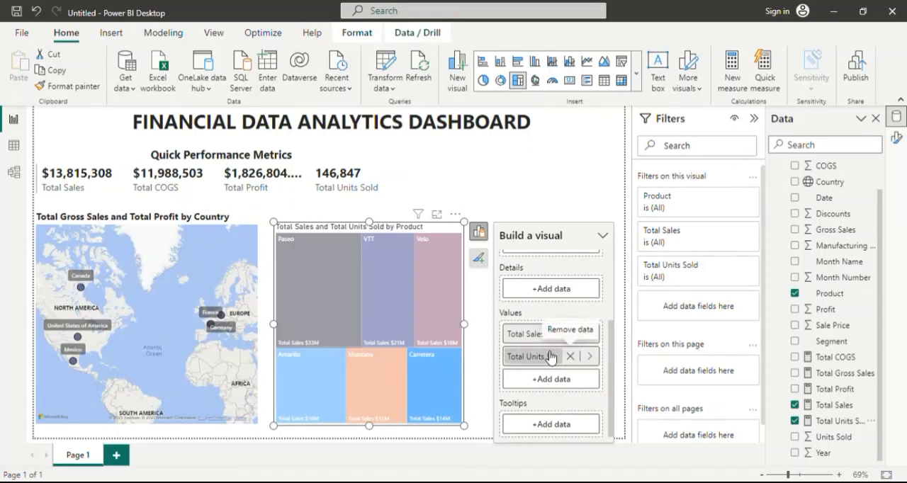
{"action": "left_click_drag", "start_coordinate": [551, 356], "coordinate": [554, 423]}
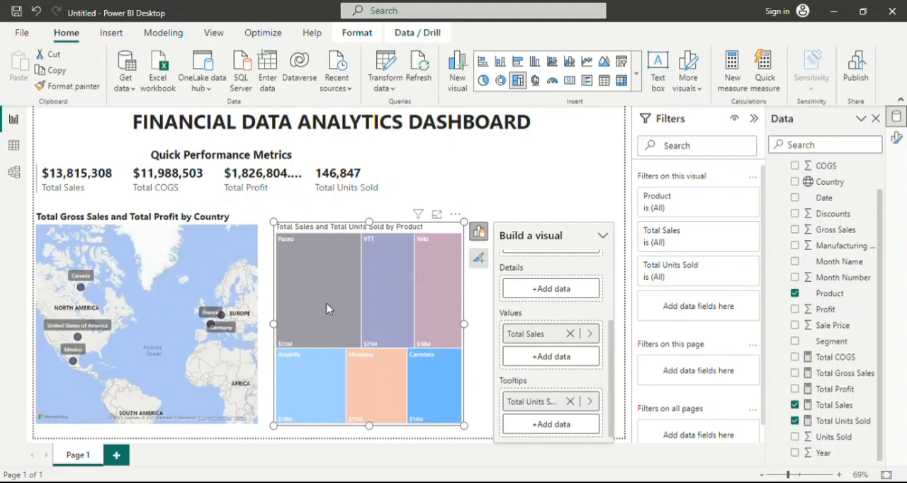
{"action": "mouse_move", "coordinate": [321, 305]}
{"action": "scroll", "coordinate": [599, 301], "scroll_direction": "up", "scroll_amount": 3}
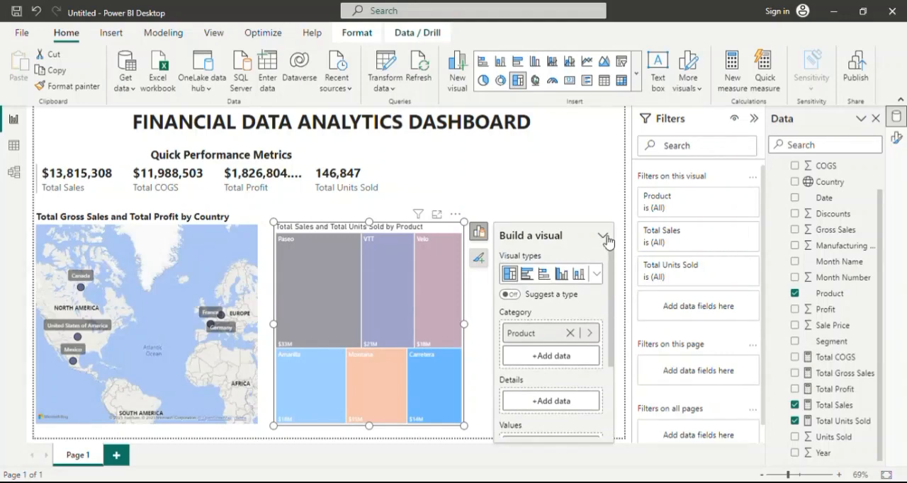
{"action": "scroll", "coordinate": [857, 284], "scroll_direction": "up", "scroll_amount": 2}
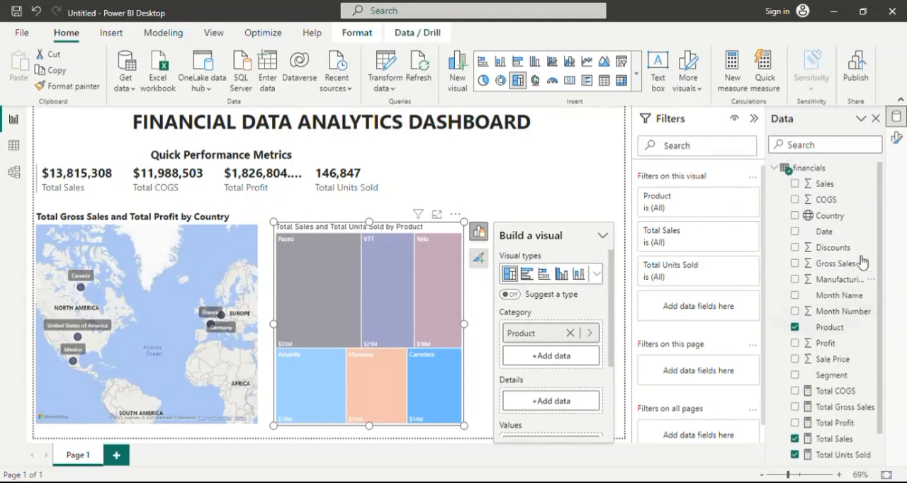
Set the treemap title's font to Segoe UI at size 15.
{"action": "left_click", "coordinate": [897, 138]}
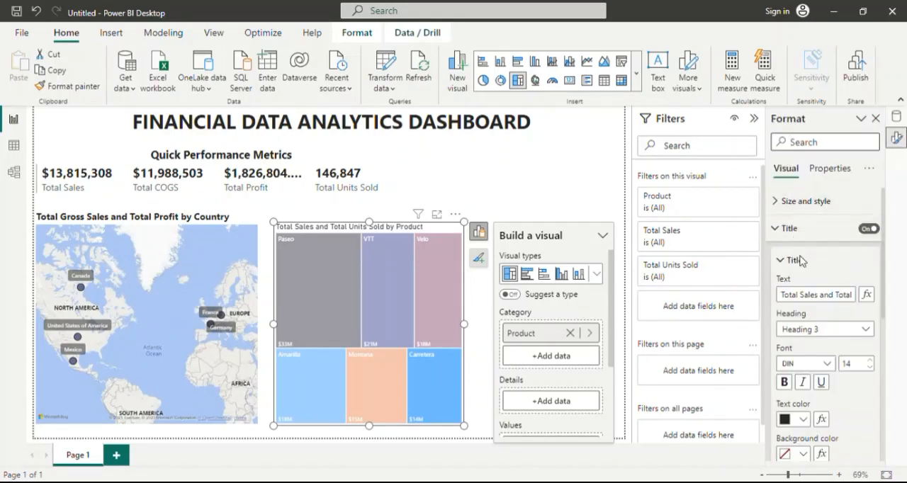
{"action": "scroll", "coordinate": [799, 261], "scroll_direction": "down", "scroll_amount": 5}
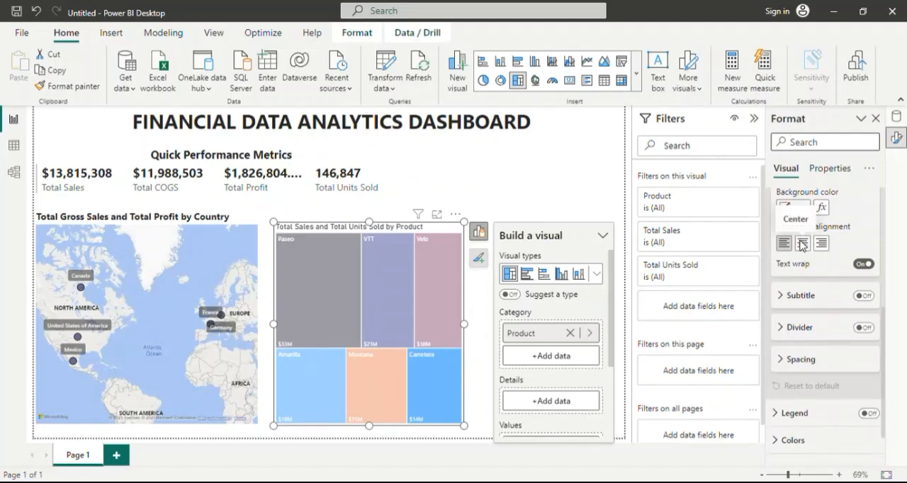
{"action": "scroll", "coordinate": [801, 244], "scroll_direction": "up", "scroll_amount": 3}
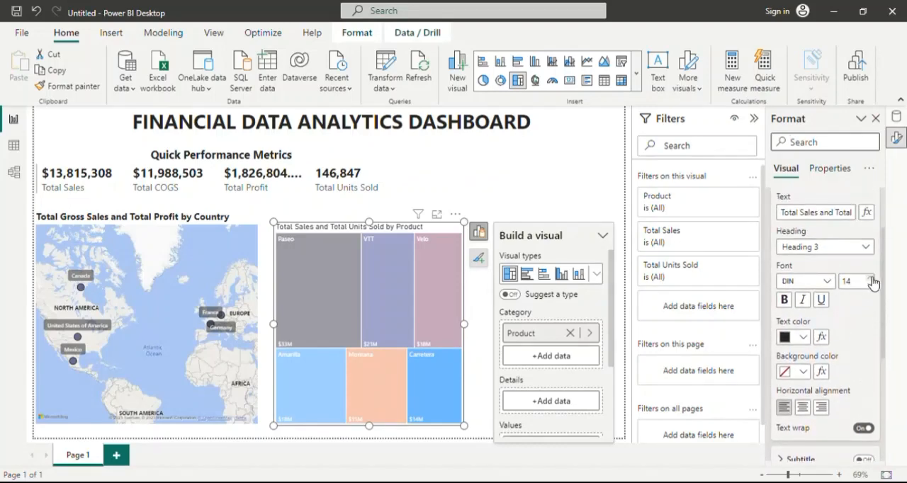
{"action": "left_click", "coordinate": [871, 279]}
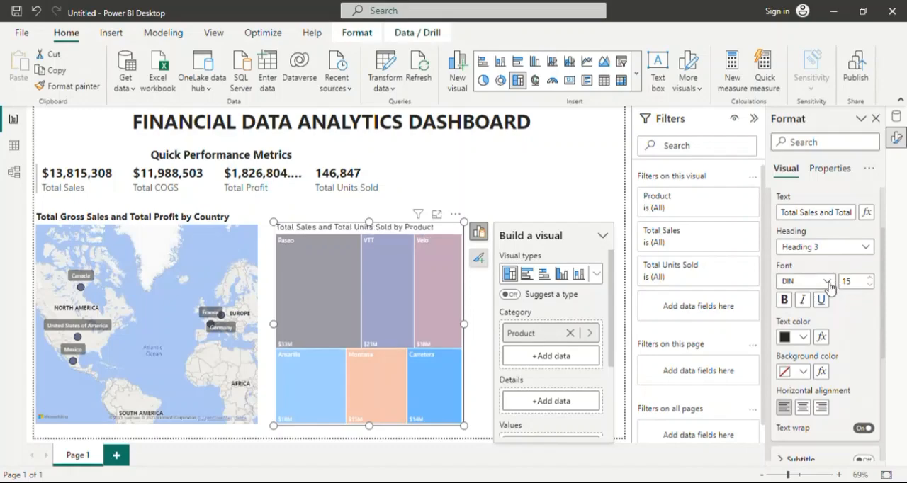
{"action": "left_click", "coordinate": [825, 282]}
{"action": "scroll", "coordinate": [829, 227], "scroll_direction": "down", "scroll_amount": 4}
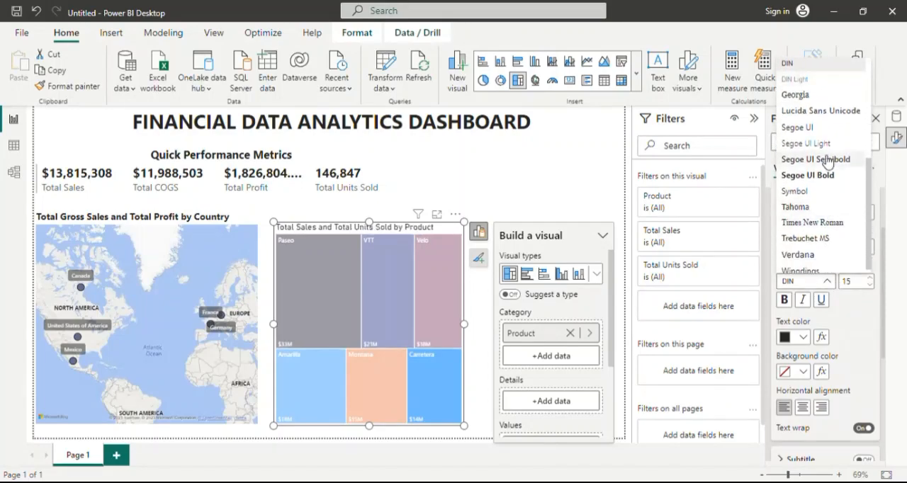
{"action": "left_click", "coordinate": [820, 127]}
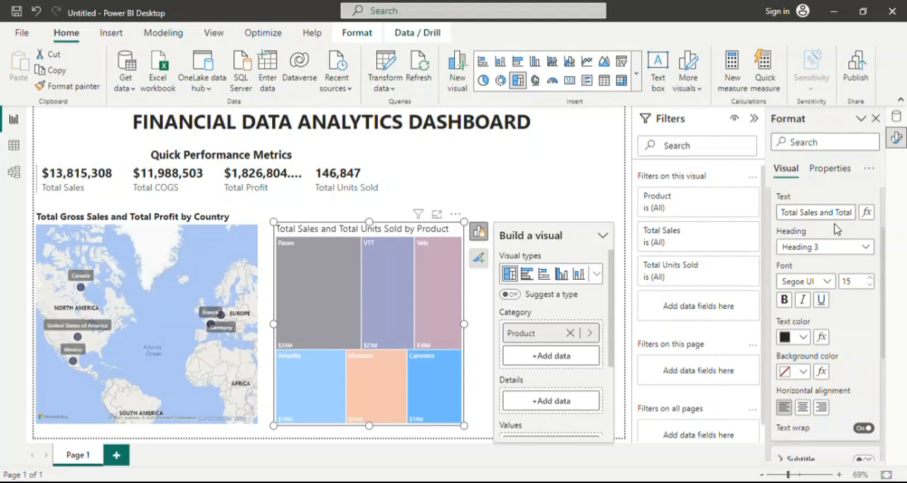
{"action": "scroll", "coordinate": [831, 276], "scroll_direction": "down", "scroll_amount": 3}
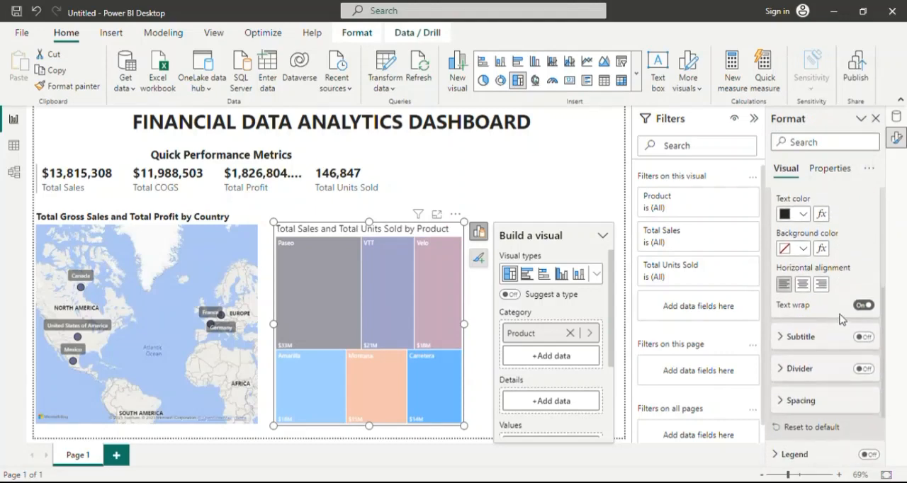
{"action": "scroll", "coordinate": [843, 305], "scroll_direction": "up", "scroll_amount": 3}
{"action": "scroll", "coordinate": [850, 291], "scroll_direction": "down", "scroll_amount": 3}
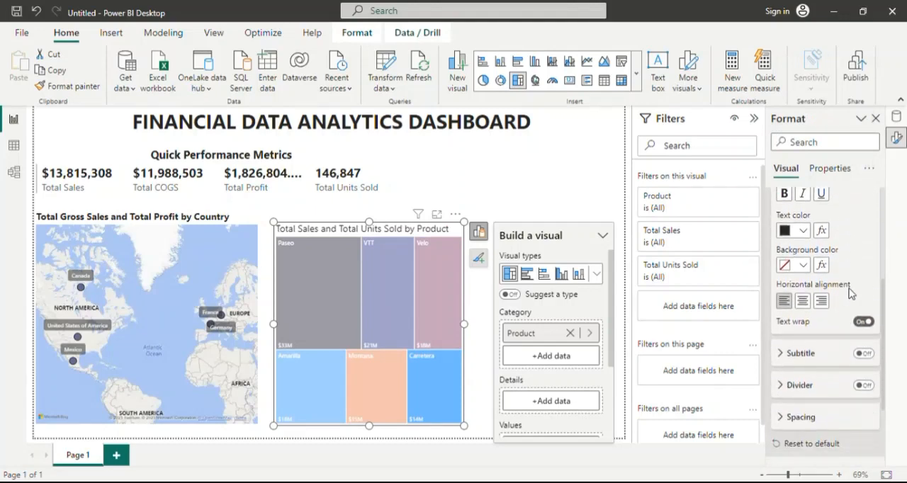
{"action": "scroll", "coordinate": [850, 290], "scroll_direction": "up", "scroll_amount": 5}
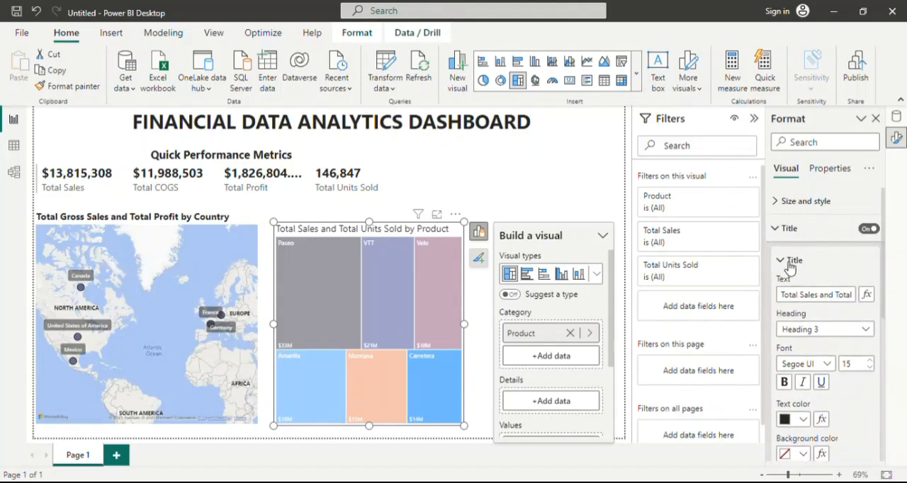
{"action": "left_click", "coordinate": [779, 229]}
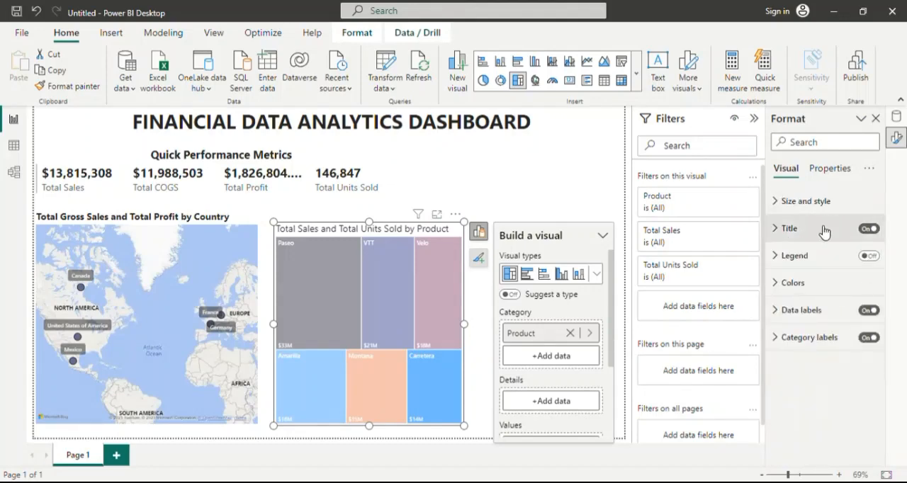
Examine the treemap's tooltip properties, including the report page option, background and text settings.
{"action": "left_click", "coordinate": [833, 172]}
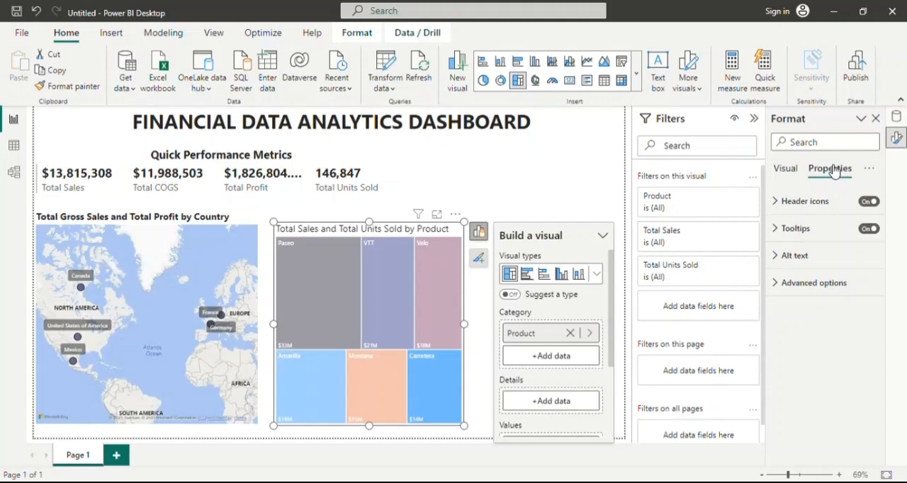
{"action": "left_click", "coordinate": [778, 229]}
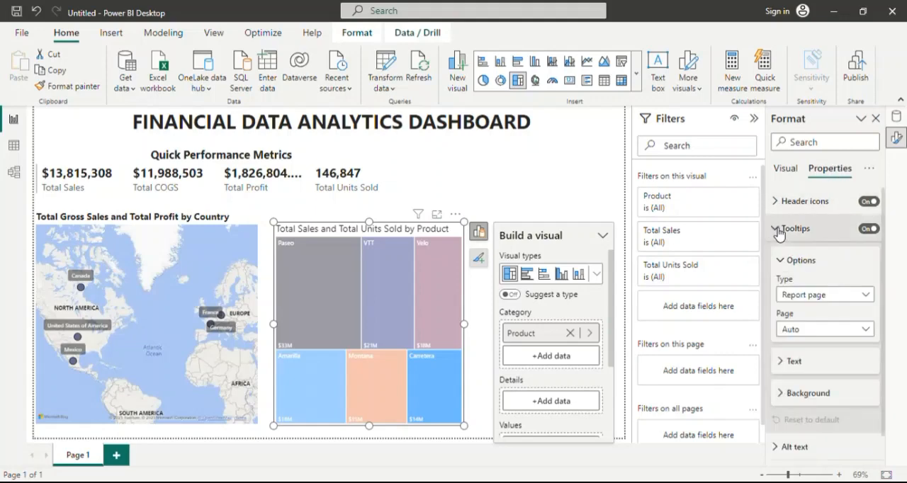
{"action": "scroll", "coordinate": [804, 315], "scroll_direction": "down", "scroll_amount": 1}
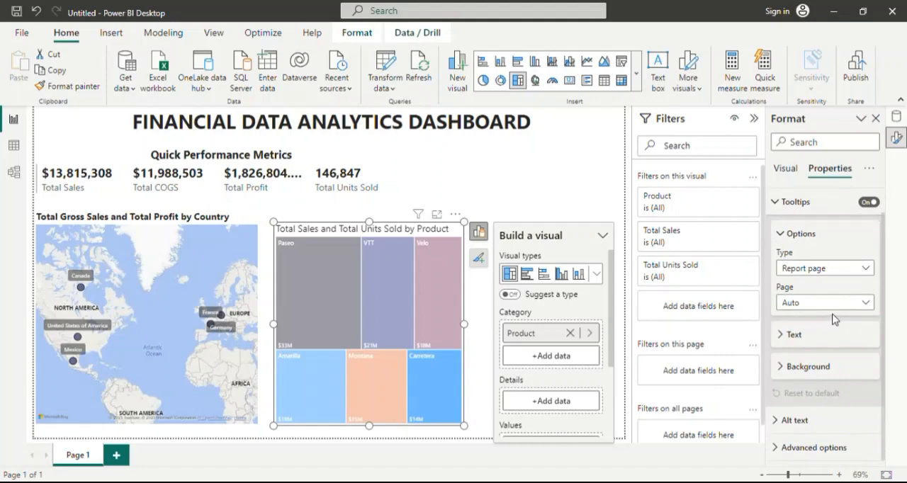
{"action": "scroll", "coordinate": [835, 283], "scroll_direction": "up", "scroll_amount": 1}
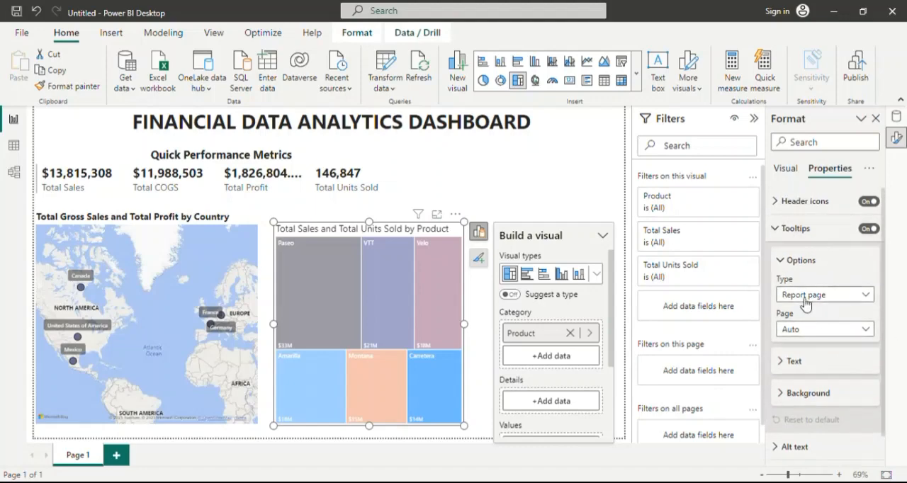
{"action": "left_click", "coordinate": [840, 335]}
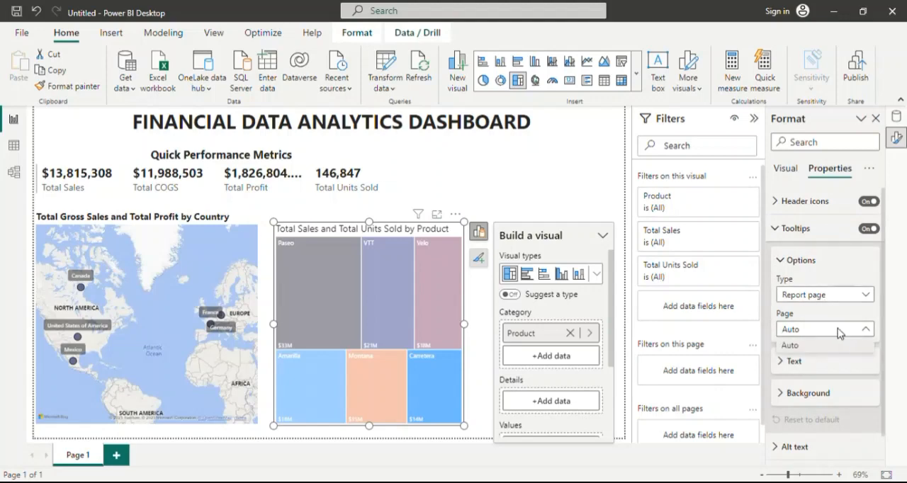
{"action": "left_click", "coordinate": [794, 345]}
{"action": "scroll", "coordinate": [803, 363], "scroll_direction": "down", "scroll_amount": 1}
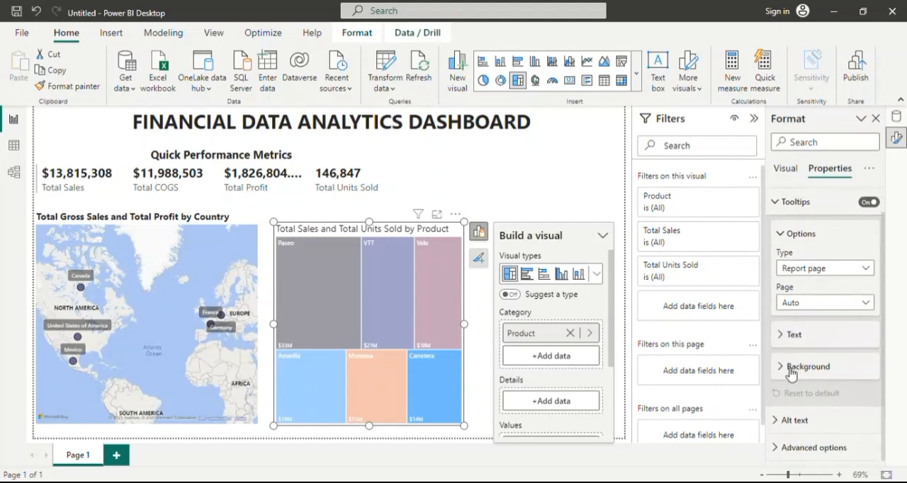
{"action": "left_click", "coordinate": [791, 368]}
{"action": "scroll", "coordinate": [791, 372], "scroll_direction": "down", "scroll_amount": 3}
{"action": "scroll", "coordinate": [820, 331], "scroll_direction": "up", "scroll_amount": 4}
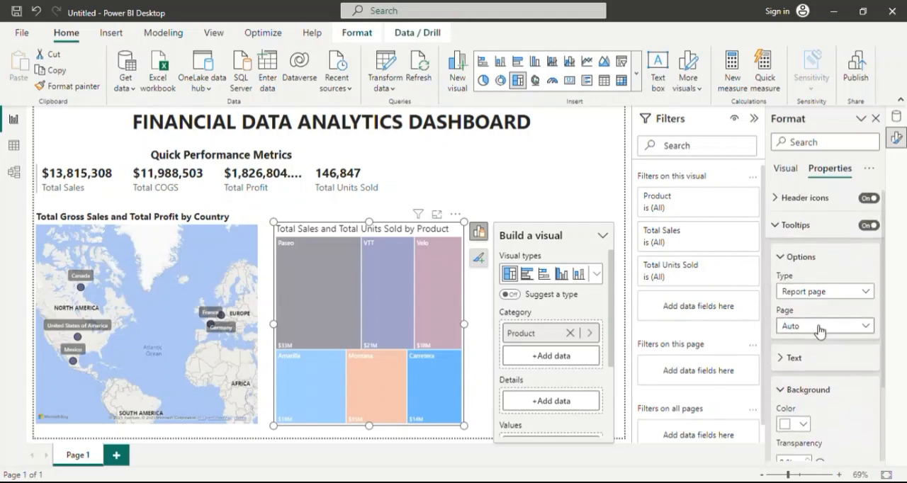
{"action": "left_click", "coordinate": [784, 359]}
{"action": "left_click", "coordinate": [785, 260]}
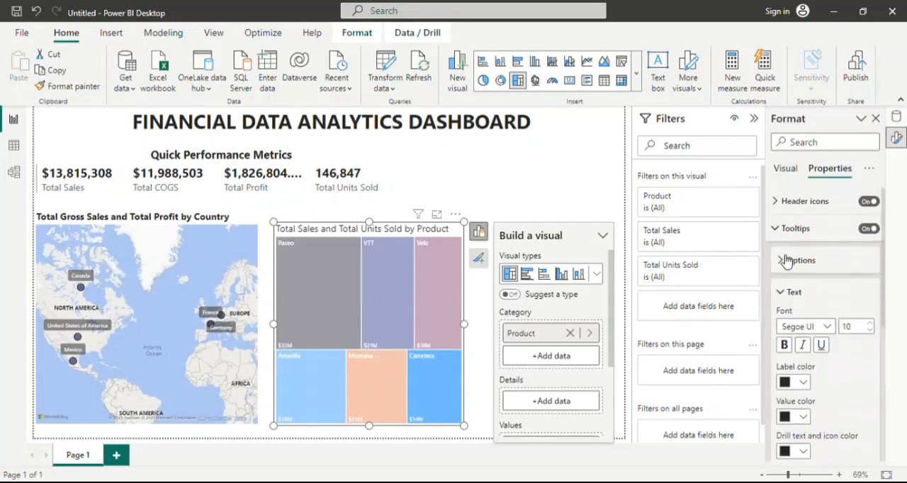
{"action": "left_click", "coordinate": [784, 227]}
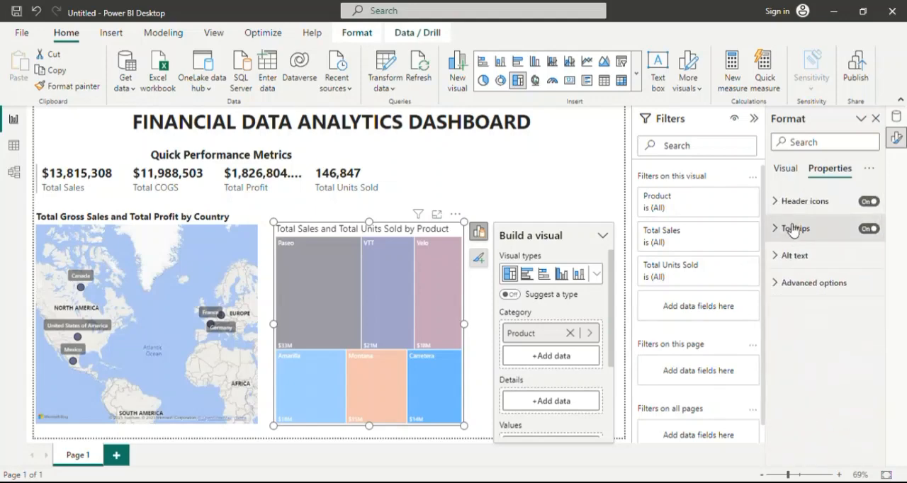
Turn off the treemap's background in its size and style settings.
{"action": "left_click", "coordinate": [790, 172]}
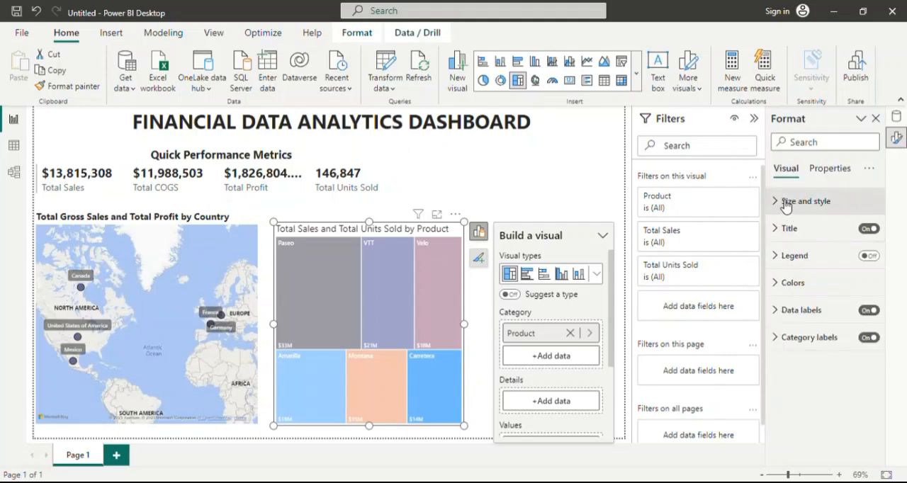
{"action": "left_click", "coordinate": [784, 202]}
{"action": "scroll", "coordinate": [789, 240], "scroll_direction": "down", "scroll_amount": 3}
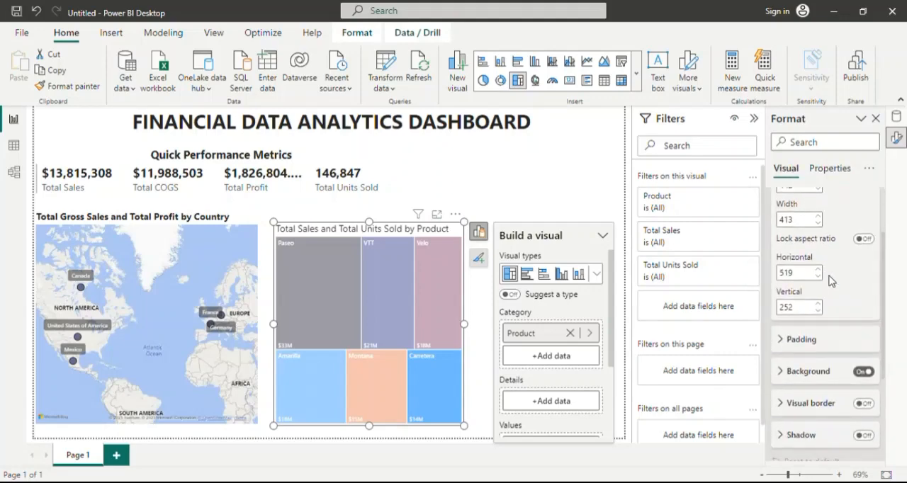
{"action": "scroll", "coordinate": [832, 281], "scroll_direction": "down", "scroll_amount": 1}
{"action": "scroll", "coordinate": [831, 280], "scroll_direction": "up", "scroll_amount": 1}
{"action": "left_click", "coordinate": [862, 372]}
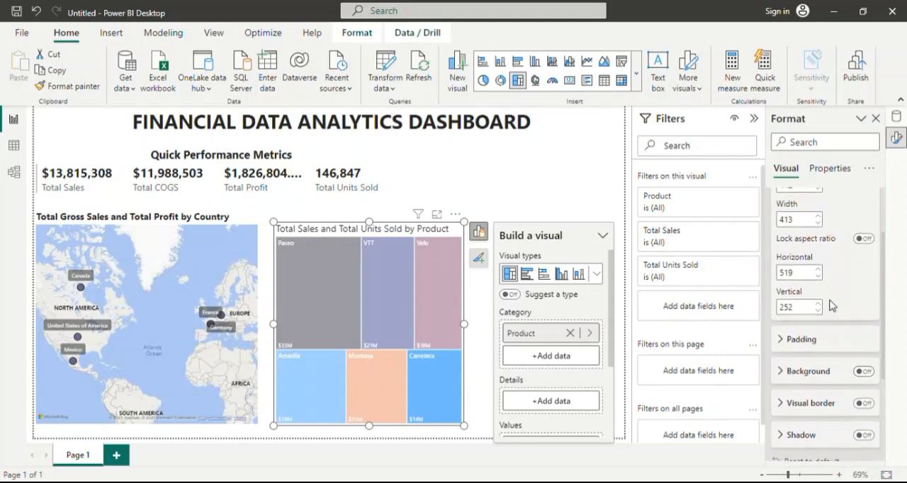
{"action": "scroll", "coordinate": [809, 245], "scroll_direction": "up", "scroll_amount": 2}
{"action": "left_click", "coordinate": [807, 233]}
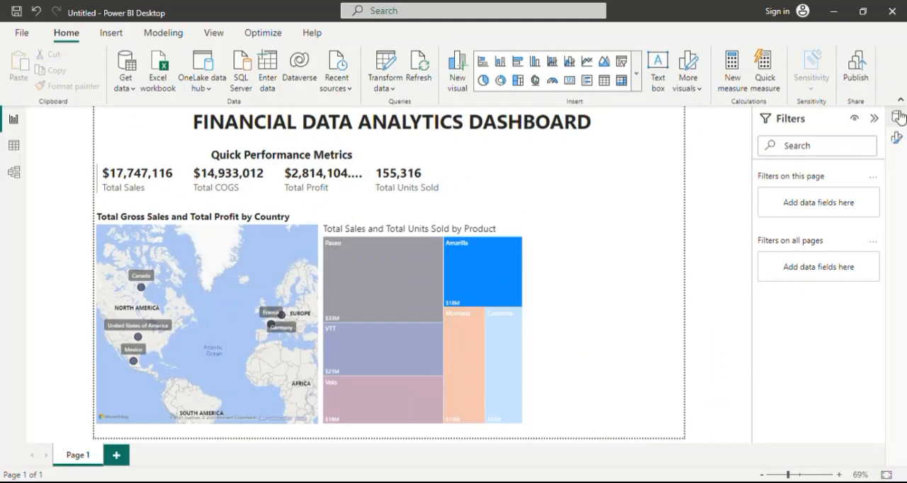
Look through the columns and measures available in the financials table.
{"action": "left_click", "coordinate": [898, 117]}
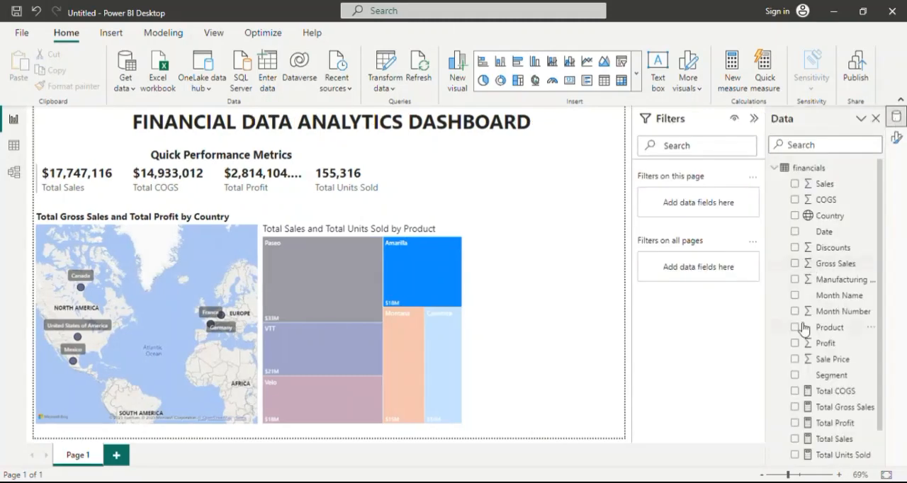
{"action": "scroll", "coordinate": [825, 365], "scroll_direction": "down", "scroll_amount": 1}
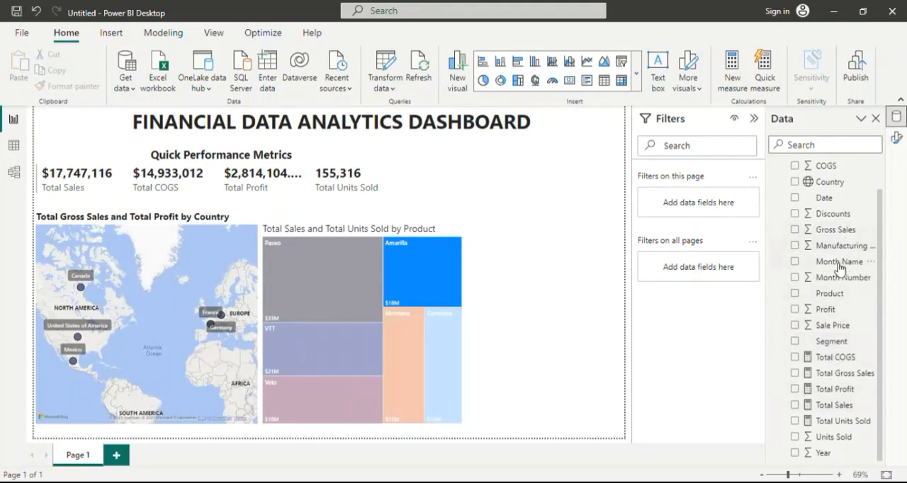
{"action": "scroll", "coordinate": [836, 220], "scroll_direction": "up", "scroll_amount": 1}
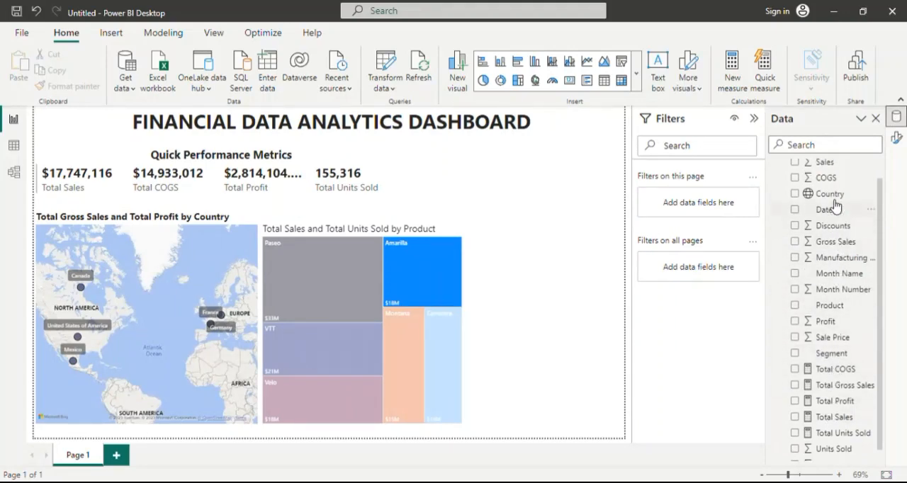
{"action": "scroll", "coordinate": [842, 375], "scroll_direction": "down", "scroll_amount": 1}
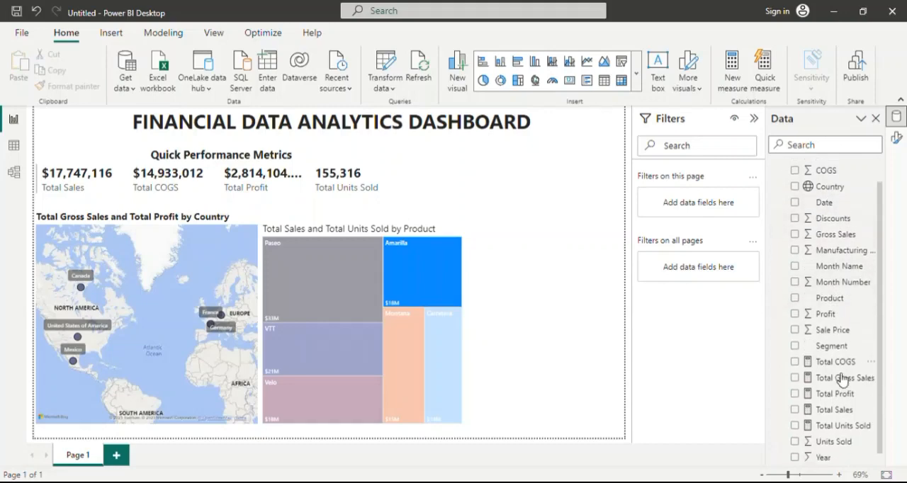
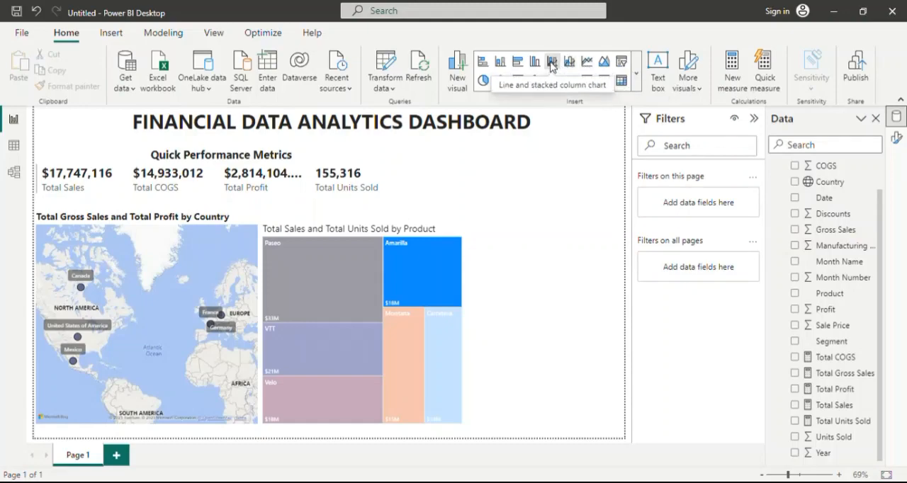
Insert a line chart, narrow it, and place it in the empty space beside the treemap's lower part.
{"action": "left_click", "coordinate": [635, 73]}
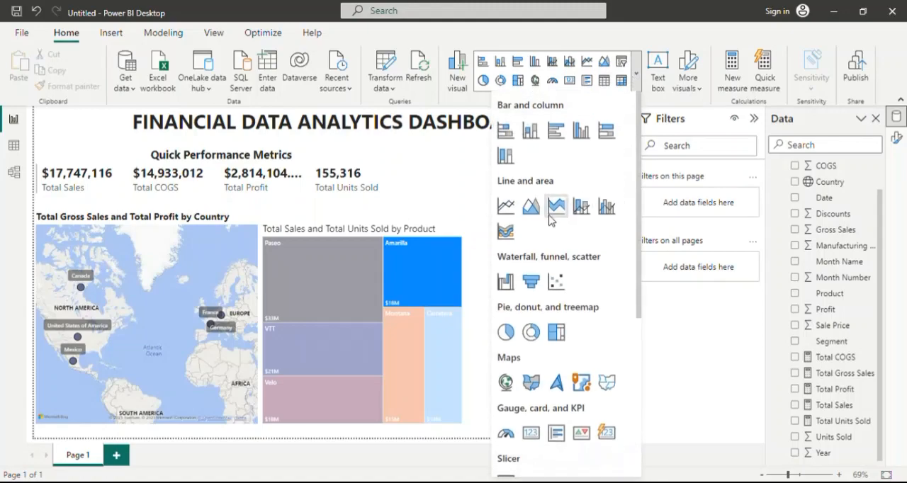
{"action": "scroll", "coordinate": [534, 211], "scroll_direction": "down", "scroll_amount": 1}
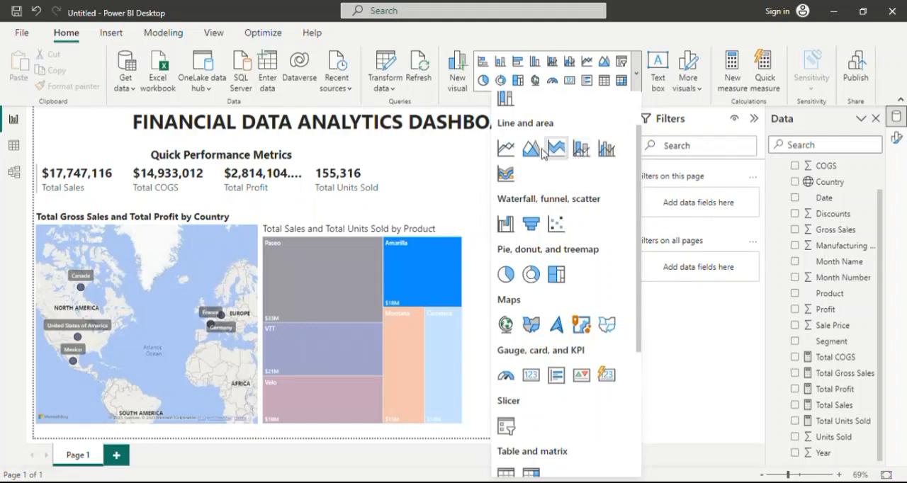
{"action": "left_click", "coordinate": [506, 151]}
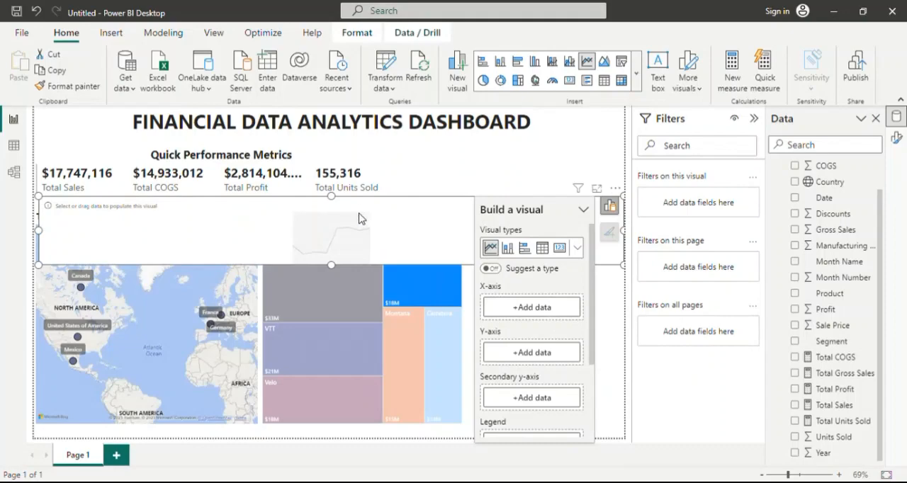
{"action": "left_click_drag", "start_coordinate": [45, 231], "coordinate": [474, 234]}
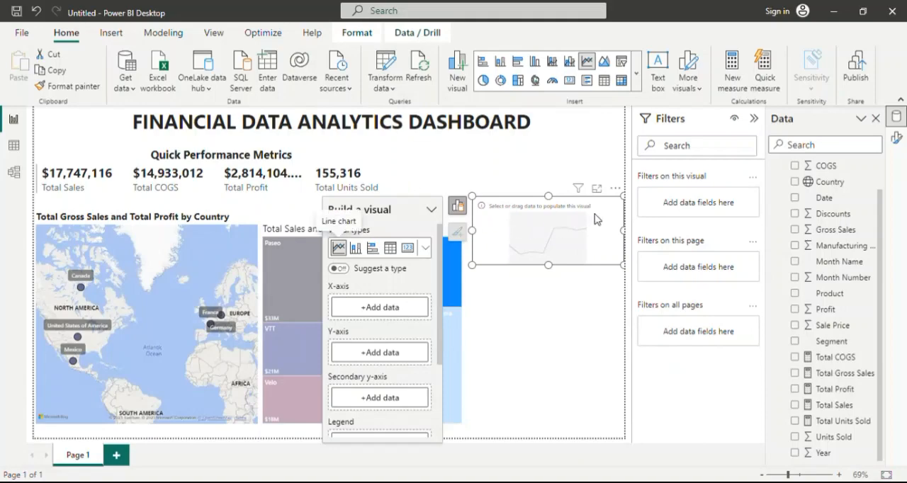
{"action": "left_click_drag", "start_coordinate": [595, 219], "coordinate": [591, 377]}
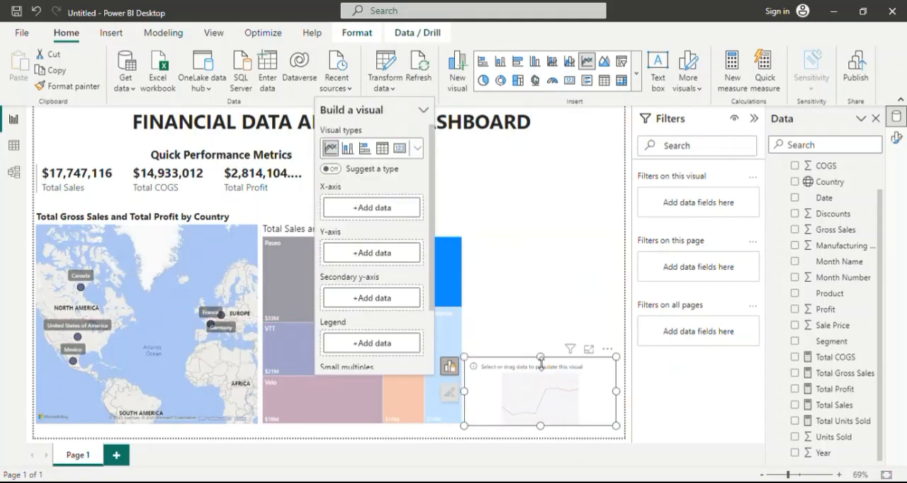
{"action": "mouse_move", "coordinate": [544, 360]}
{"action": "left_mouse_down"}
{"action": "mouse_move", "coordinate": [543, 349]}
{"action": "mouse_move", "coordinate": [547, 355]}
{"action": "left_mouse_up"}
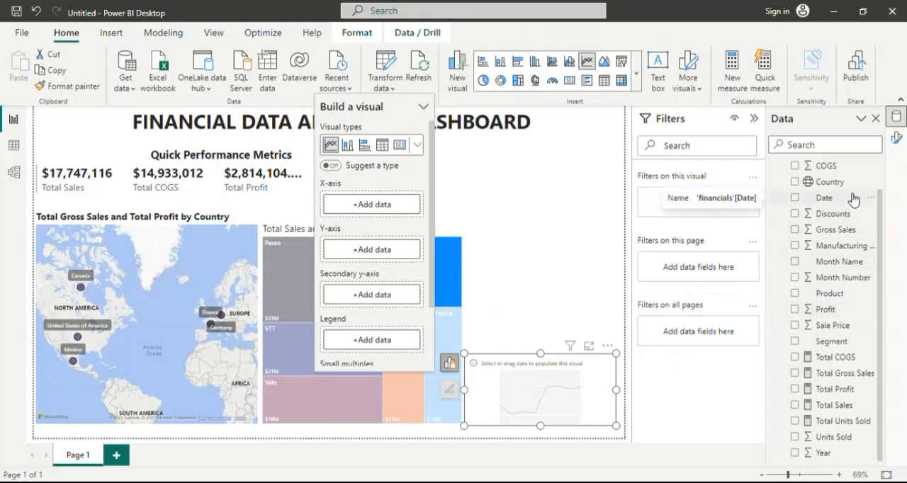
Plot Total Profit on the Y-axis against Date on the X-axis, and widen the line chart to the page edge.
{"action": "left_click_drag", "start_coordinate": [850, 200], "coordinate": [395, 201]}
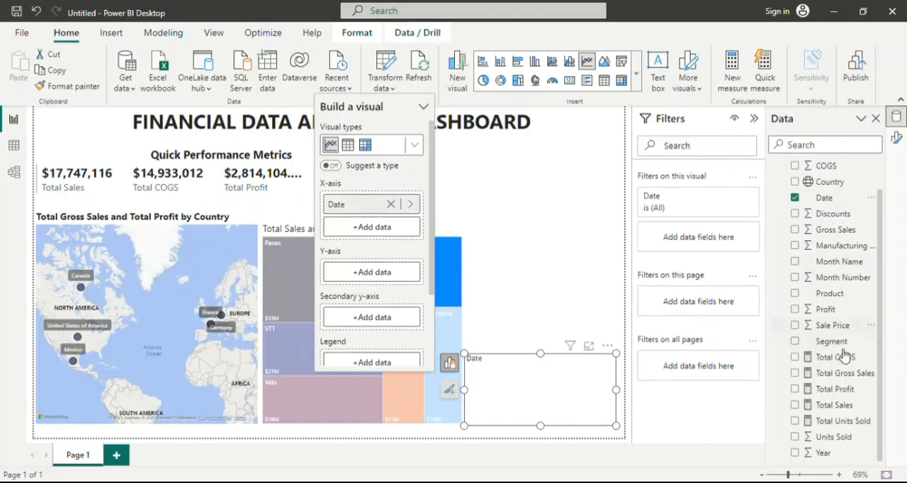
{"action": "left_click_drag", "start_coordinate": [848, 389], "coordinate": [615, 333]}
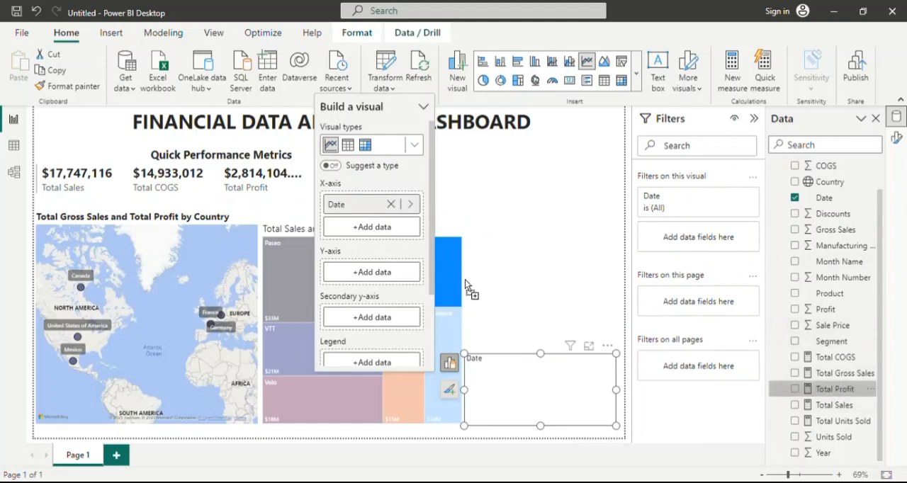
{"action": "left_click_drag", "start_coordinate": [465, 279], "coordinate": [410, 273]}
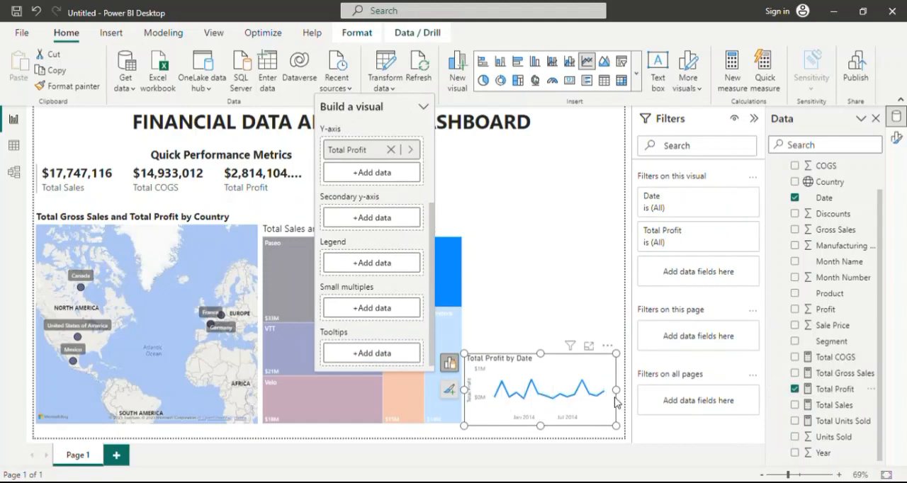
{"action": "left_click_drag", "start_coordinate": [622, 393], "coordinate": [623, 397]}
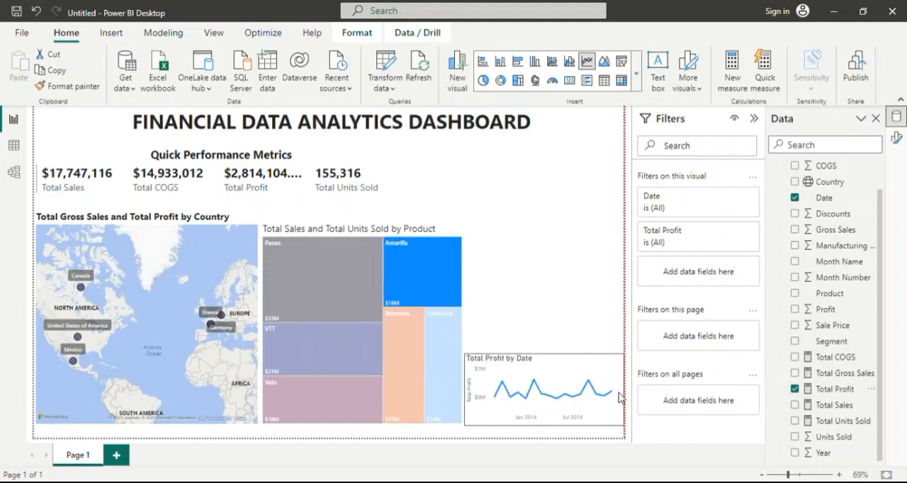
{"action": "left_click", "coordinate": [566, 422]}
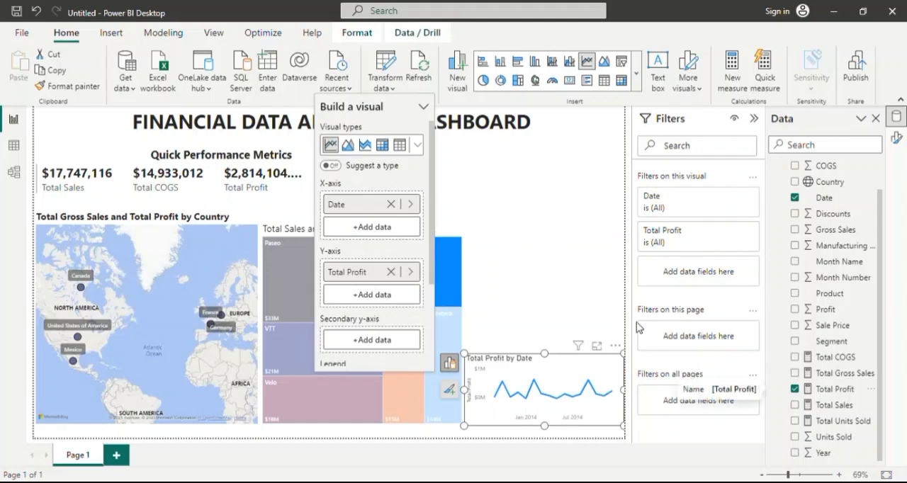
Check the data options of the Date field on the line chart's X-axis.
{"action": "left_click", "coordinate": [410, 204]}
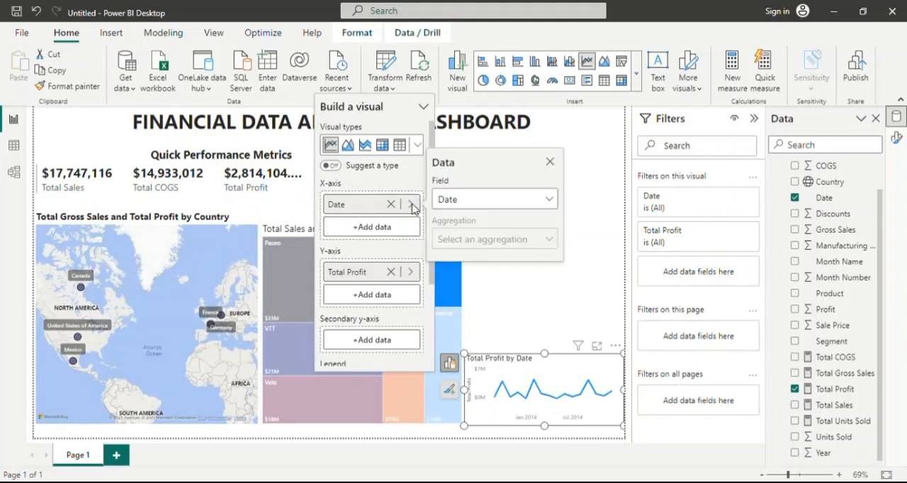
{"action": "left_click", "coordinate": [552, 202]}
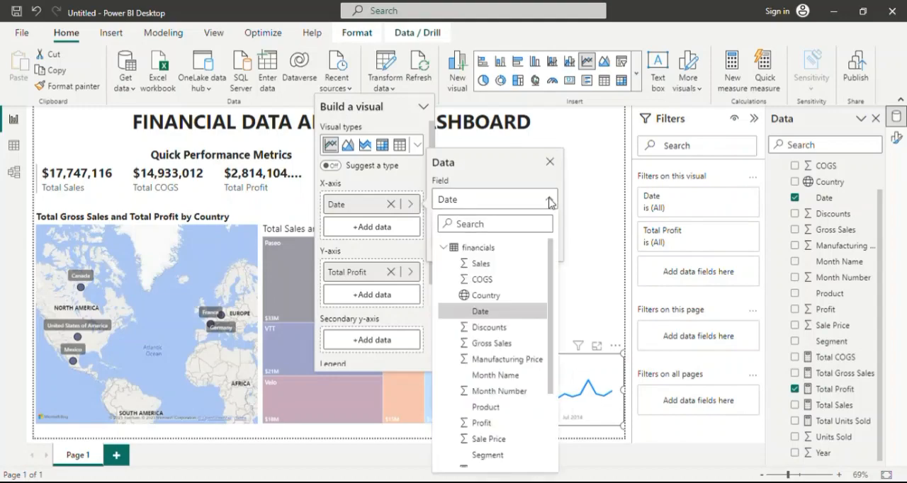
{"action": "left_click", "coordinate": [551, 202]}
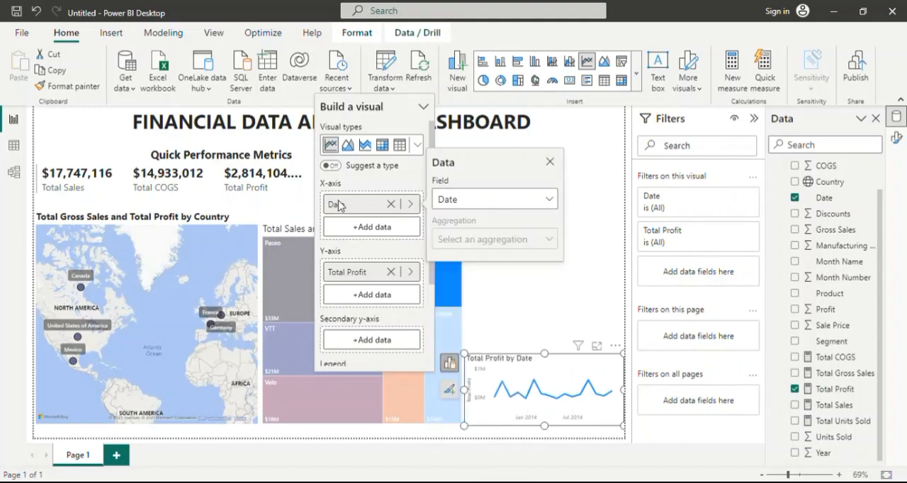
{"action": "left_click", "coordinate": [418, 181]}
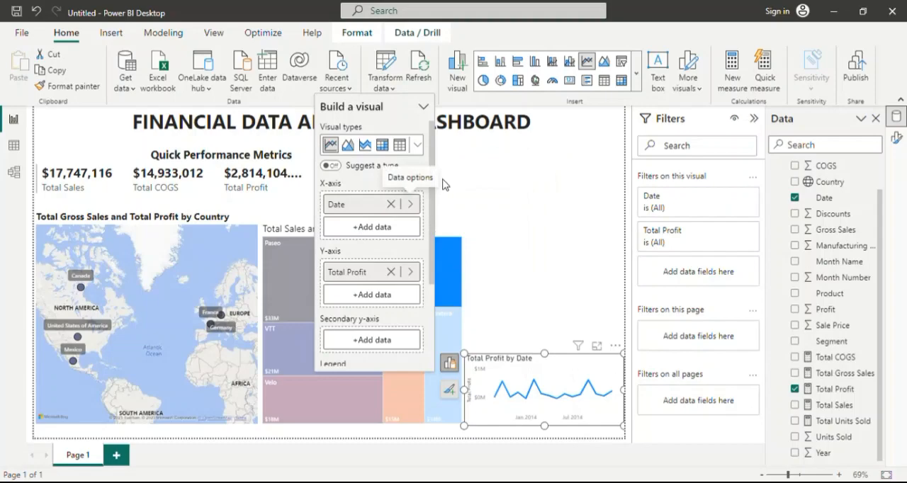
Look through the formatting categories available for the line chart, from size and style to finding anomalies.
{"action": "left_click", "coordinate": [898, 139]}
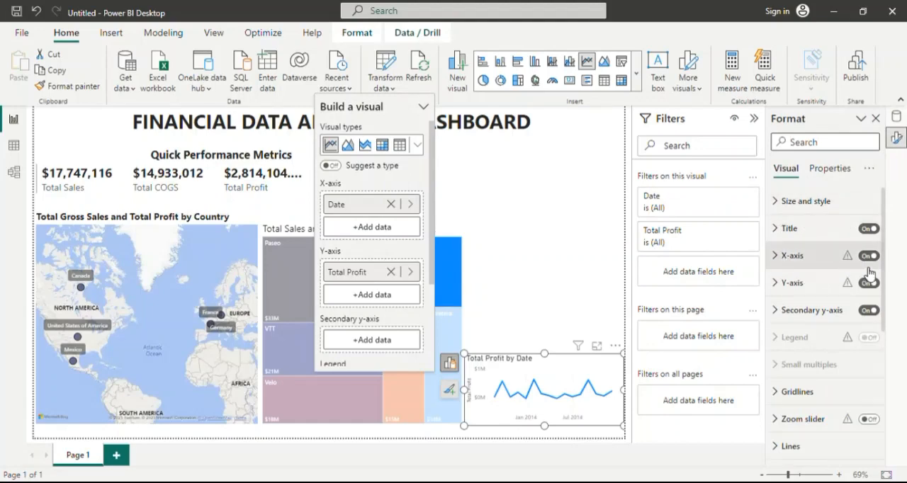
{"action": "mouse_move", "coordinate": [850, 260]}
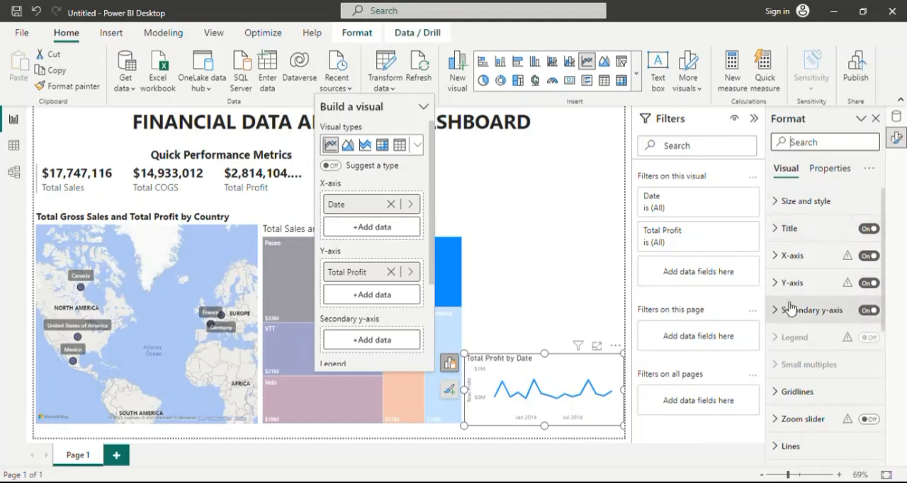
{"action": "scroll", "coordinate": [814, 348], "scroll_direction": "down", "scroll_amount": 3}
{"action": "scroll", "coordinate": [814, 349], "scroll_direction": "down", "scroll_amount": 1}
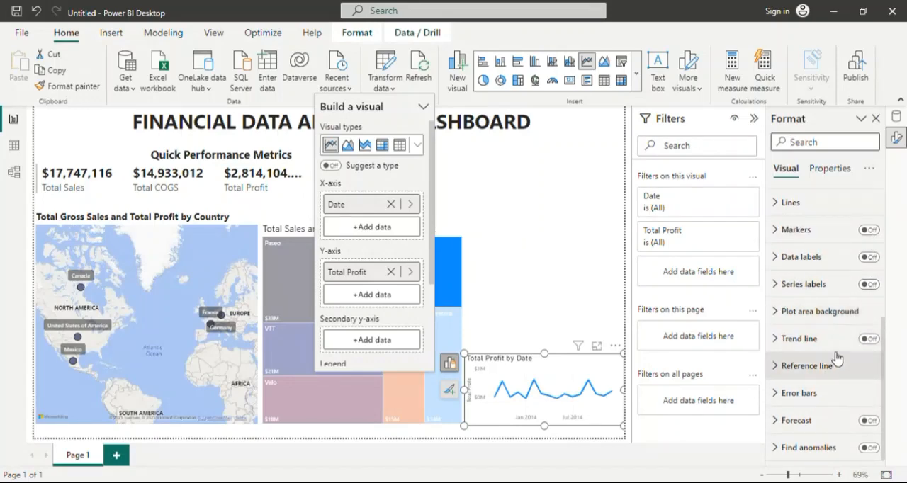
{"action": "scroll", "coordinate": [833, 280], "scroll_direction": "up", "scroll_amount": 4}
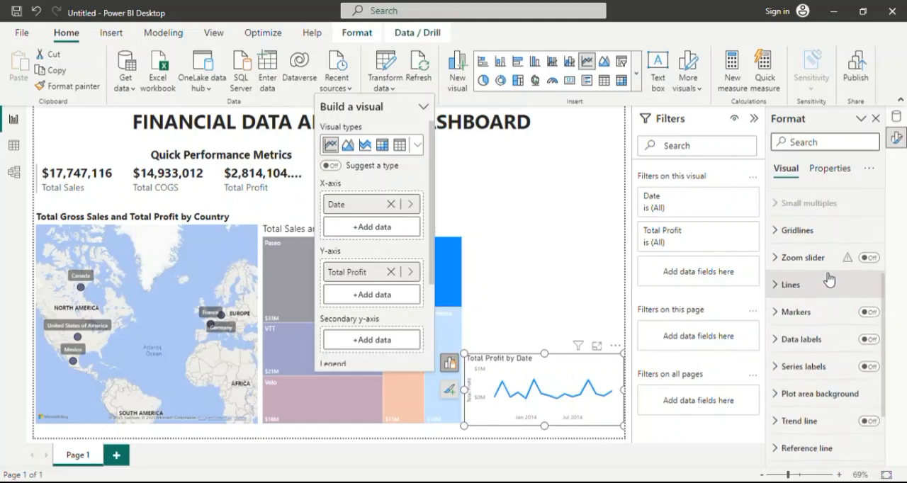
{"action": "scroll", "coordinate": [828, 269], "scroll_direction": "up", "scroll_amount": 5}
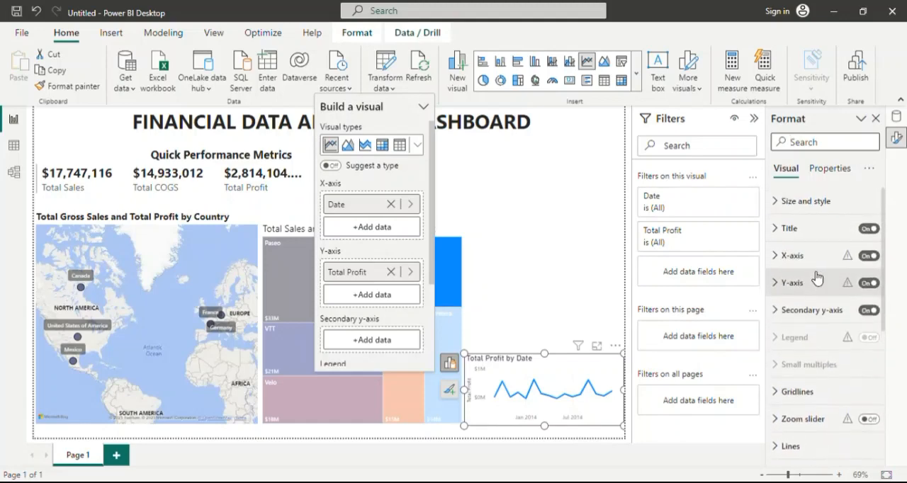
Set the line chart title's font to Segoe UI at size 15.
{"action": "left_click", "coordinate": [783, 235]}
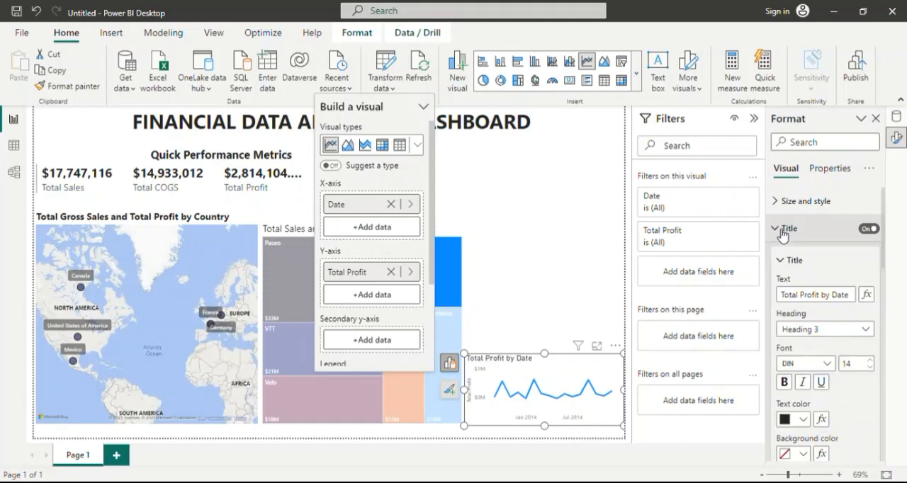
{"action": "scroll", "coordinate": [830, 316], "scroll_direction": "down", "scroll_amount": 1}
{"action": "scroll", "coordinate": [830, 315], "scroll_direction": "down", "scroll_amount": 1}
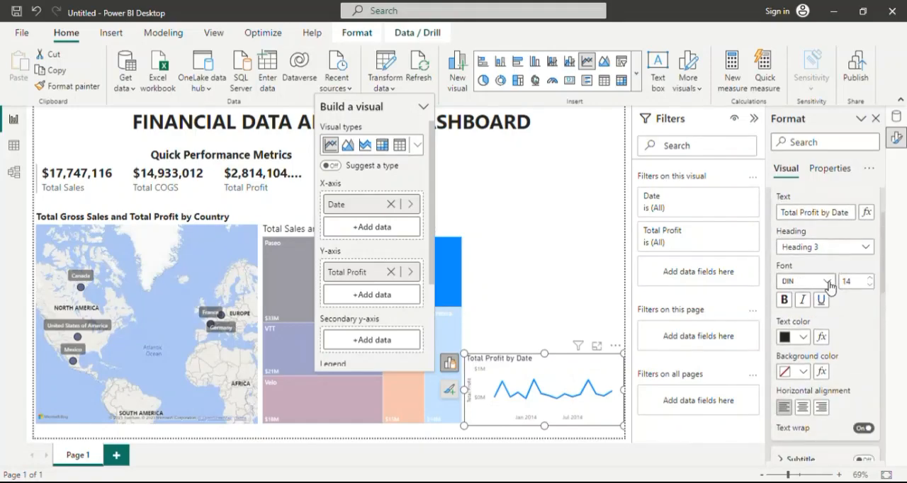
{"action": "left_click", "coordinate": [826, 282]}
{"action": "scroll", "coordinate": [832, 255], "scroll_direction": "down", "scroll_amount": 2}
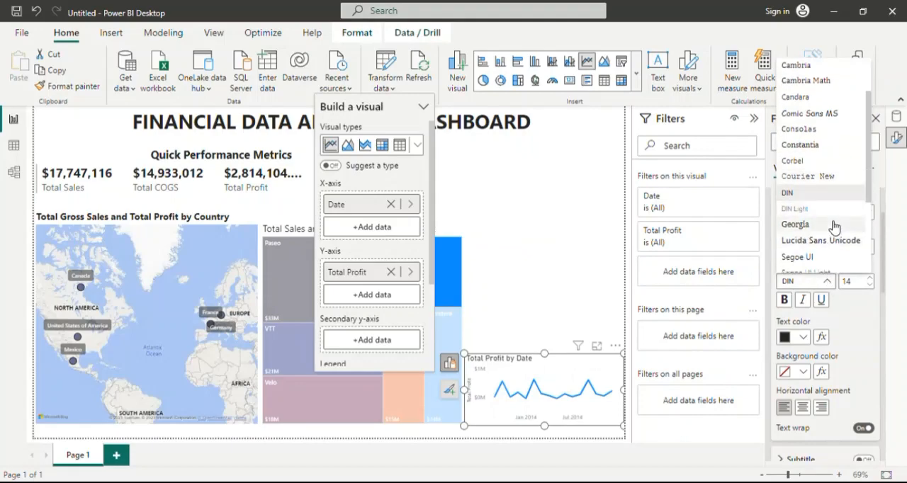
{"action": "scroll", "coordinate": [829, 226], "scroll_direction": "down", "scroll_amount": 1}
{"action": "left_click", "coordinate": [824, 225]}
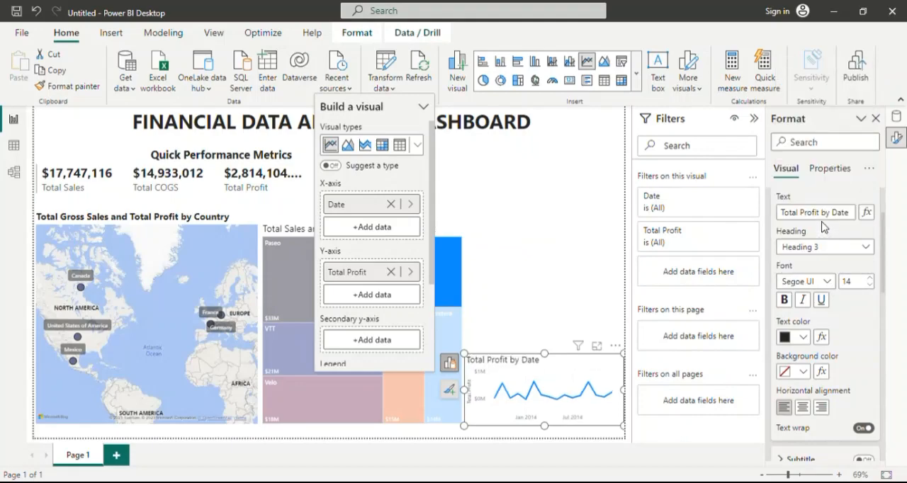
{"action": "left_click", "coordinate": [875, 279]}
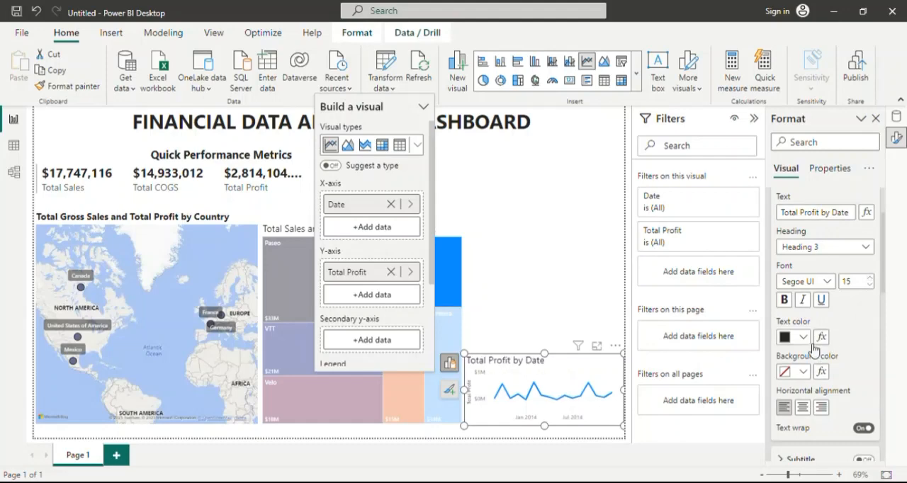
{"action": "scroll", "coordinate": [846, 333], "scroll_direction": "down", "scroll_amount": 4}
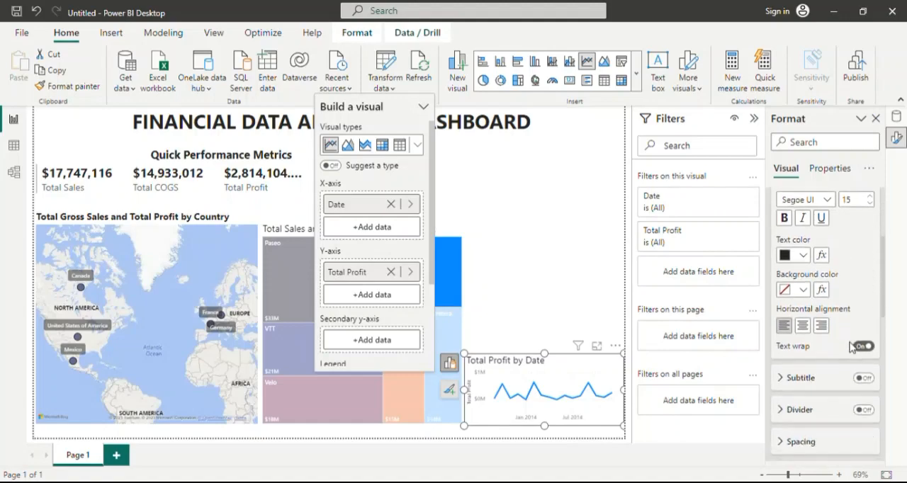
{"action": "scroll", "coordinate": [856, 343], "scroll_direction": "up", "scroll_amount": 2}
{"action": "scroll", "coordinate": [857, 341], "scroll_direction": "up", "scroll_amount": 3}
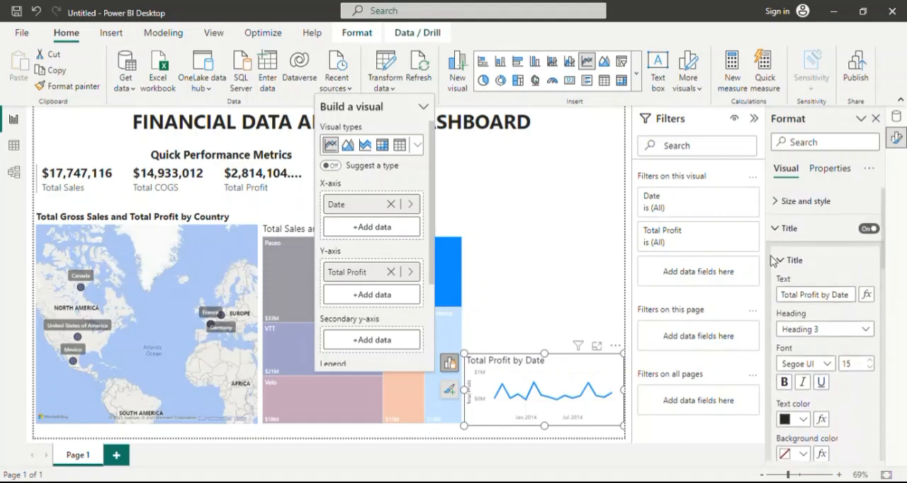
{"action": "left_click", "coordinate": [783, 262]}
{"action": "left_click", "coordinate": [785, 230]}
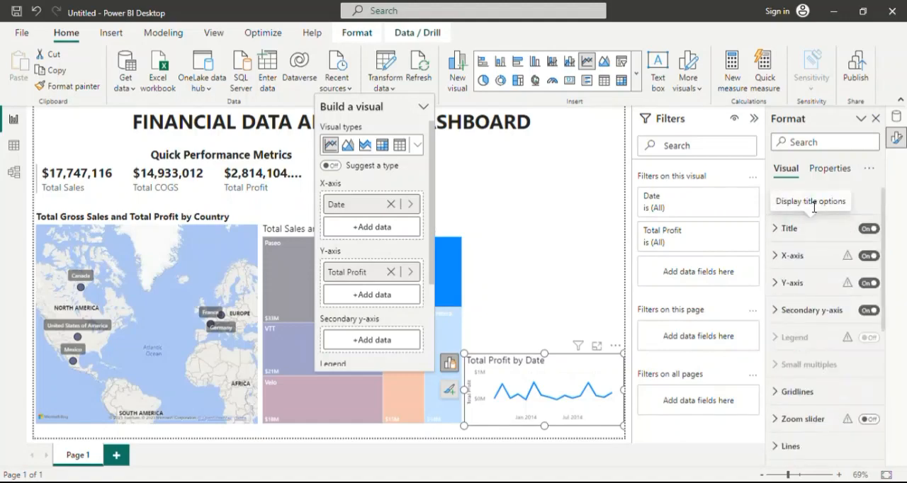
Try the Categorical type for the line chart's X-axis, and switch it back to Continuous.
{"action": "left_click", "coordinate": [783, 256]}
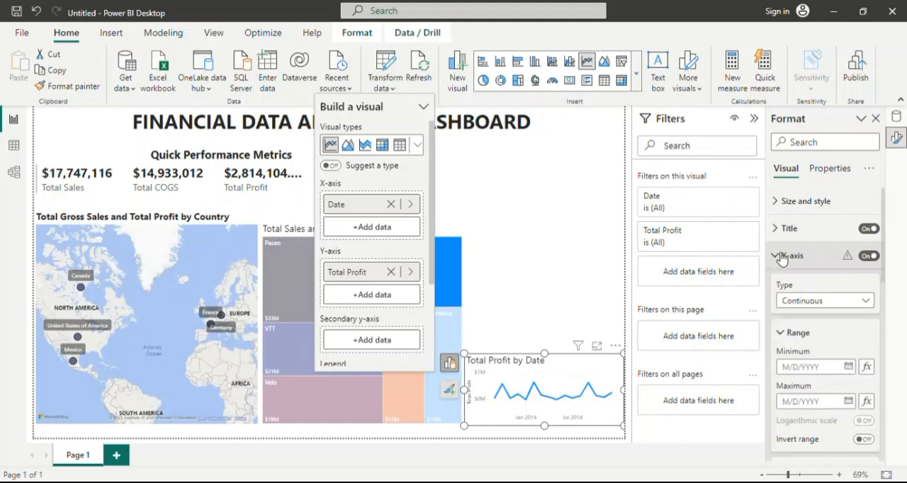
{"action": "left_click", "coordinate": [852, 303]}
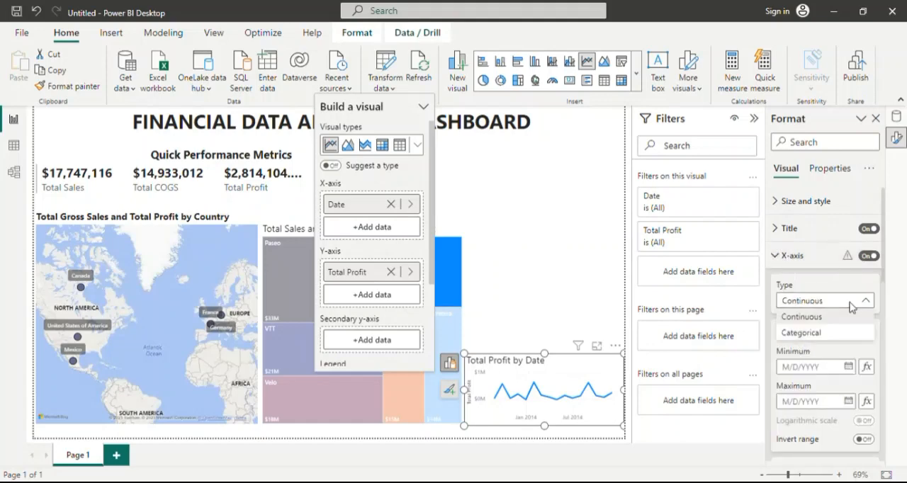
{"action": "left_click", "coordinate": [832, 333]}
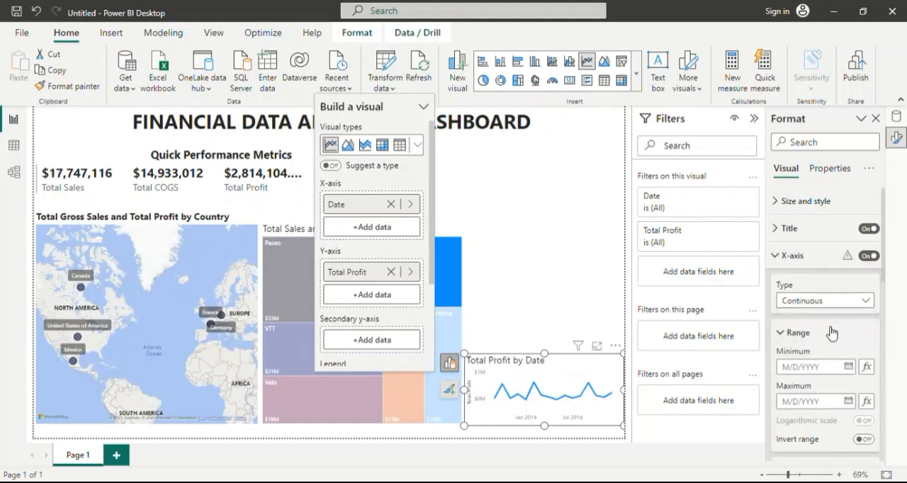
{"action": "left_click", "coordinate": [865, 304]}
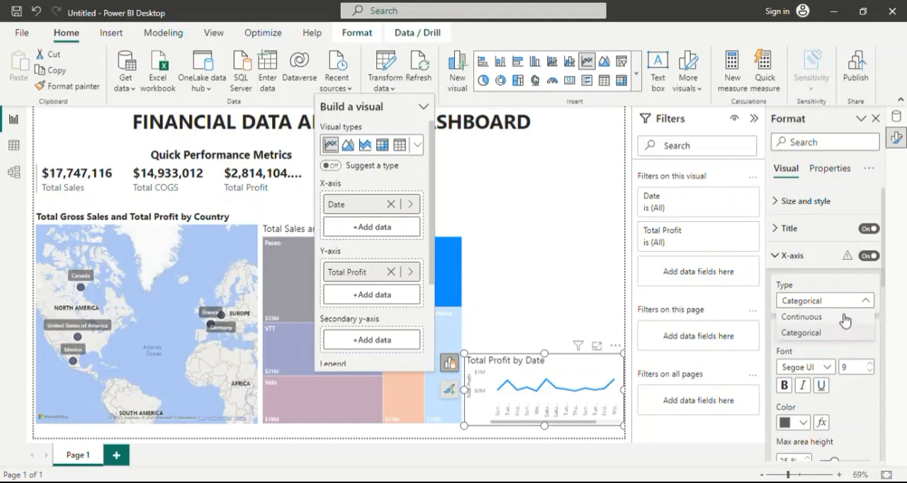
{"action": "left_click", "coordinate": [843, 318]}
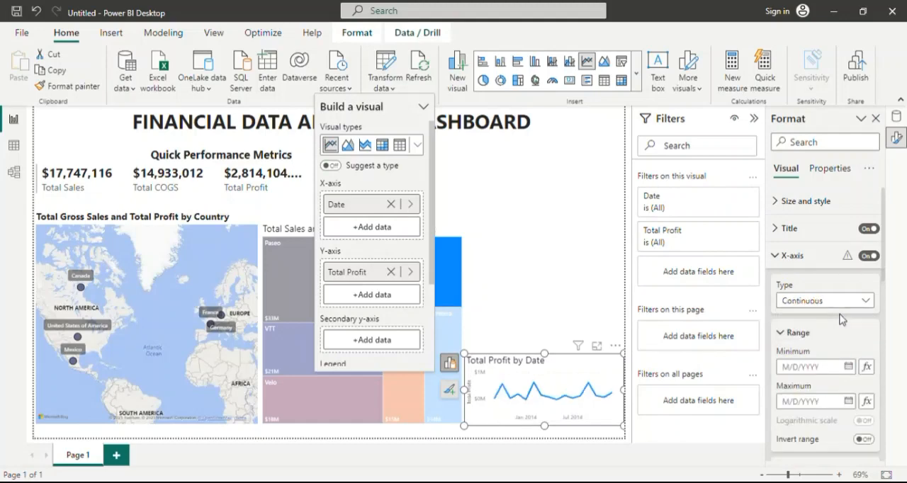
Review the Range and Values settings of the line chart's X-axis, and collapse both groups.
{"action": "scroll", "coordinate": [826, 340], "scroll_direction": "down", "scroll_amount": 3}
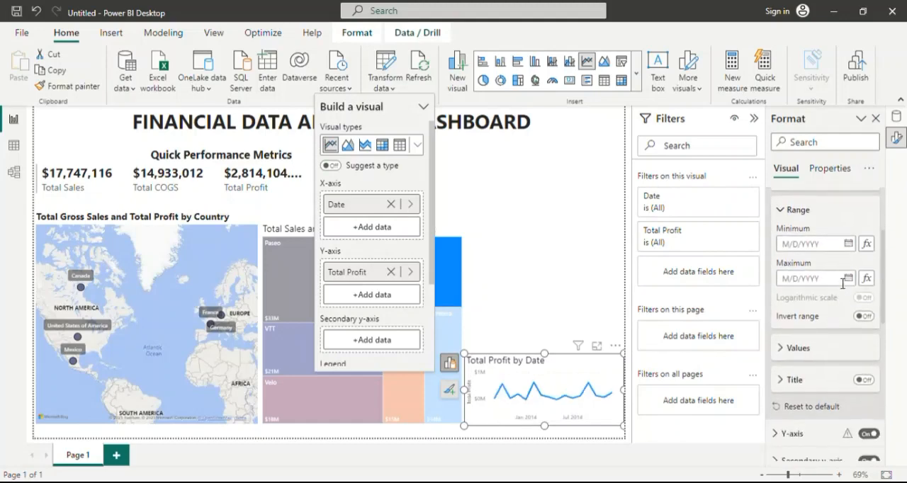
{"action": "scroll", "coordinate": [842, 282], "scroll_direction": "down", "scroll_amount": 2}
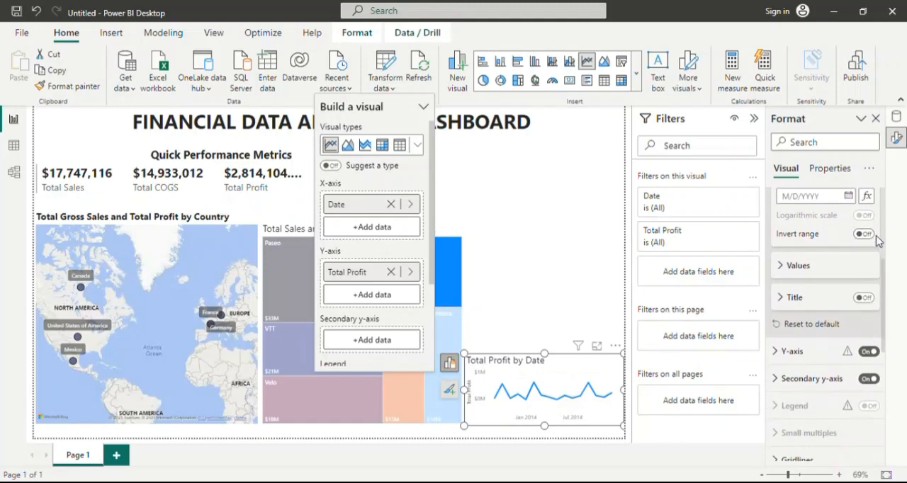
{"action": "left_click", "coordinate": [785, 265]}
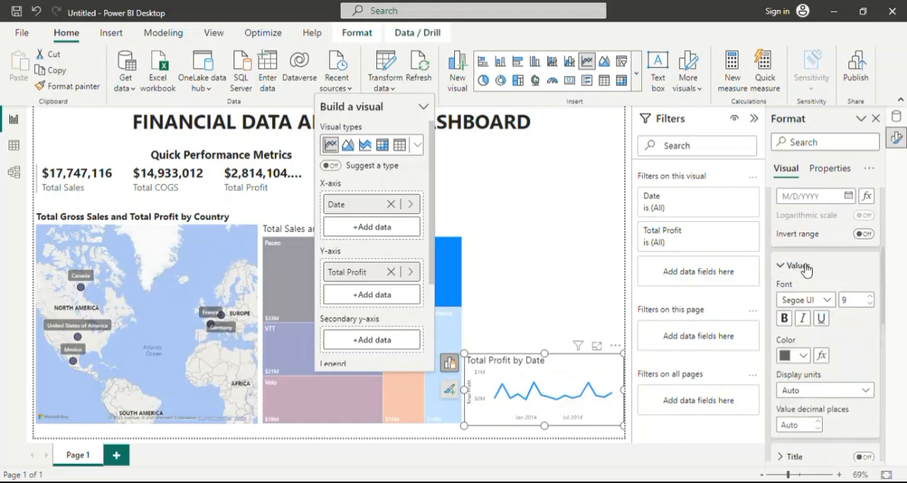
{"action": "scroll", "coordinate": [807, 278], "scroll_direction": "down", "scroll_amount": 1}
{"action": "scroll", "coordinate": [858, 267], "scroll_direction": "down", "scroll_amount": 2}
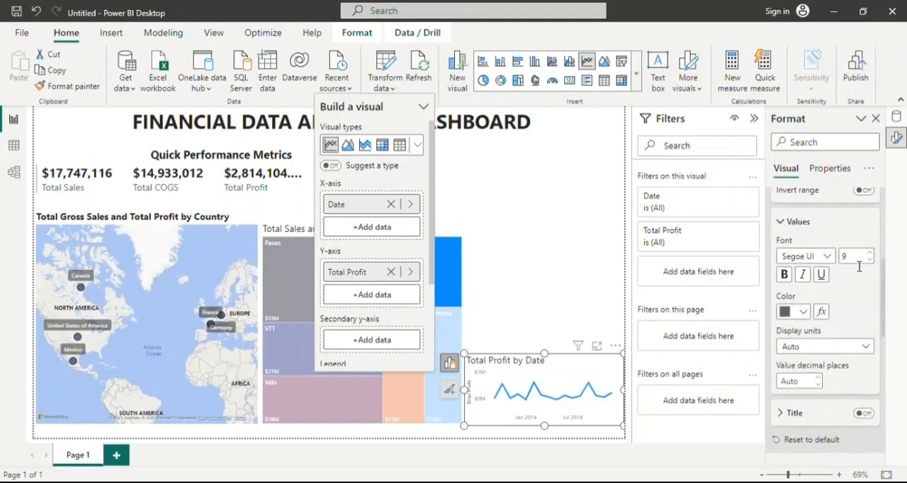
{"action": "scroll", "coordinate": [857, 266], "scroll_direction": "up", "scroll_amount": 1}
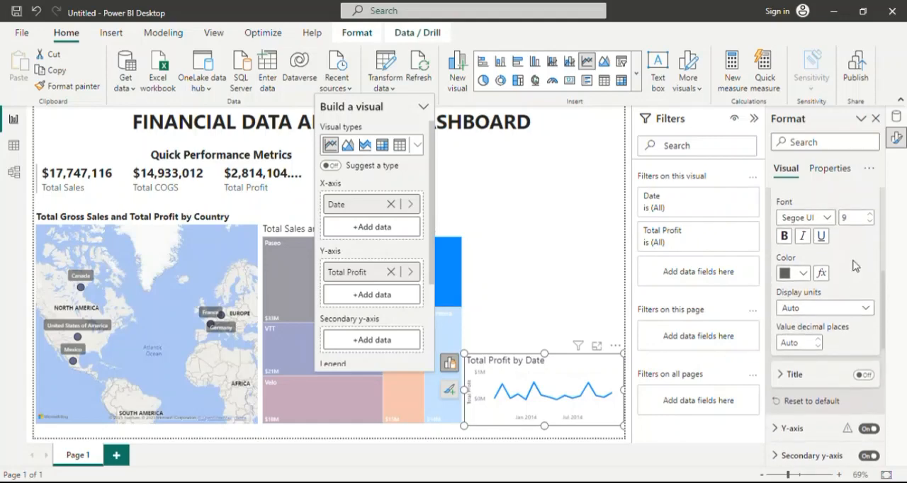
{"action": "scroll", "coordinate": [853, 265], "scroll_direction": "up", "scroll_amount": 6}
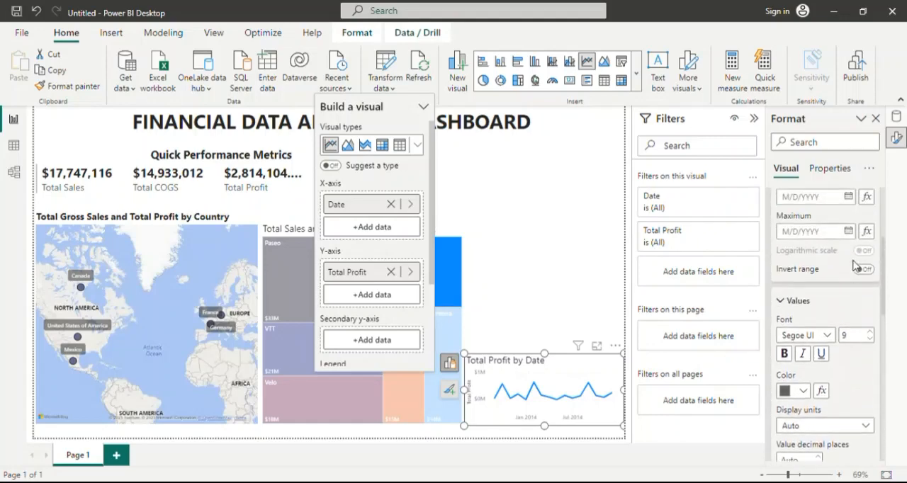
{"action": "scroll", "coordinate": [853, 264], "scroll_direction": "down", "scroll_amount": 7}
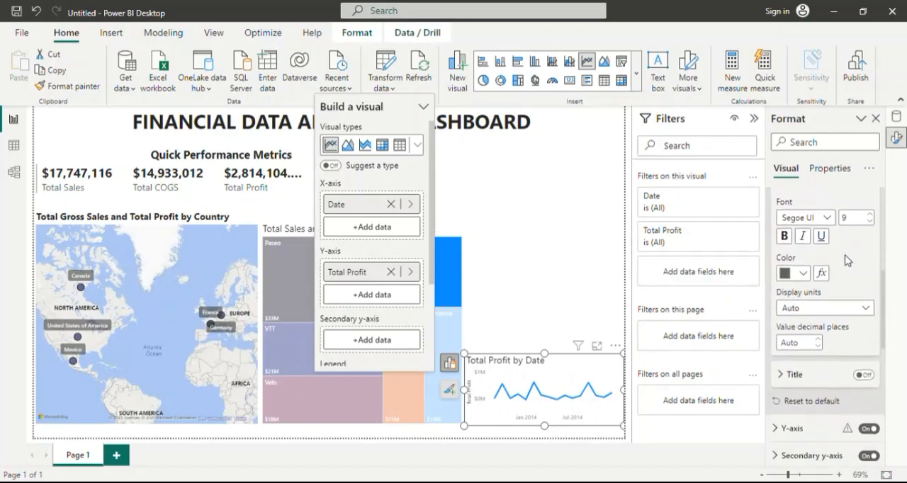
{"action": "scroll", "coordinate": [795, 260], "scroll_direction": "up", "scroll_amount": 6}
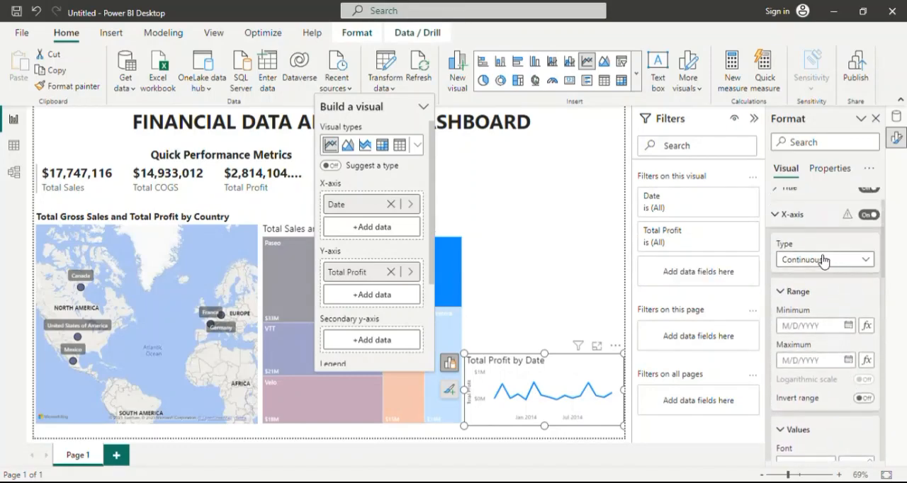
{"action": "left_click", "coordinate": [782, 293]}
{"action": "scroll", "coordinate": [786, 318], "scroll_direction": "down", "scroll_amount": 5}
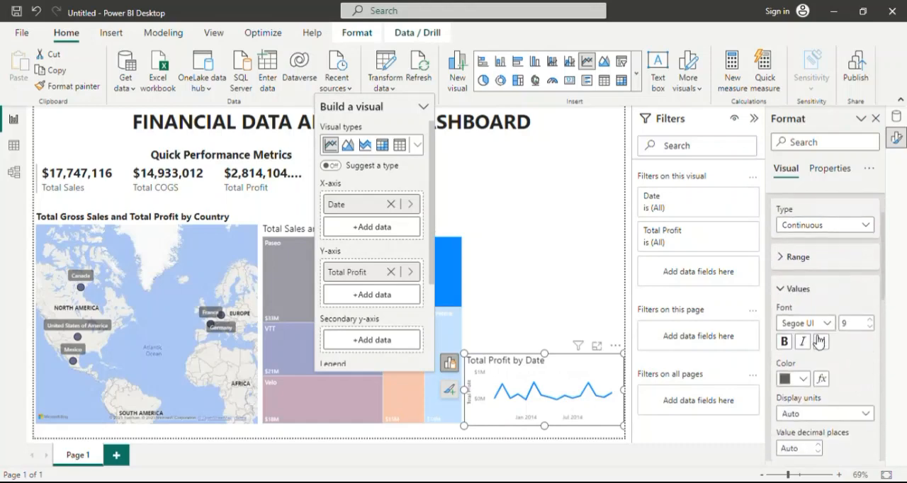
{"action": "scroll", "coordinate": [825, 308], "scroll_direction": "up", "scroll_amount": 5}
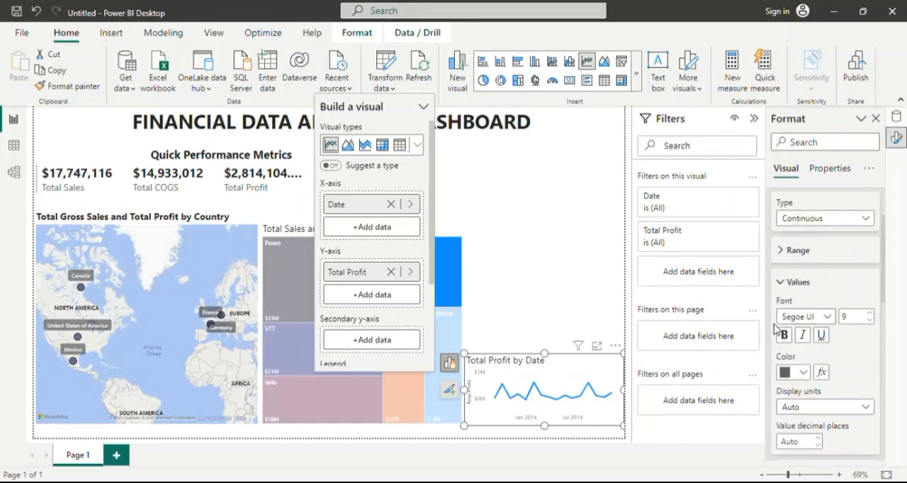
{"action": "left_click", "coordinate": [784, 283]}
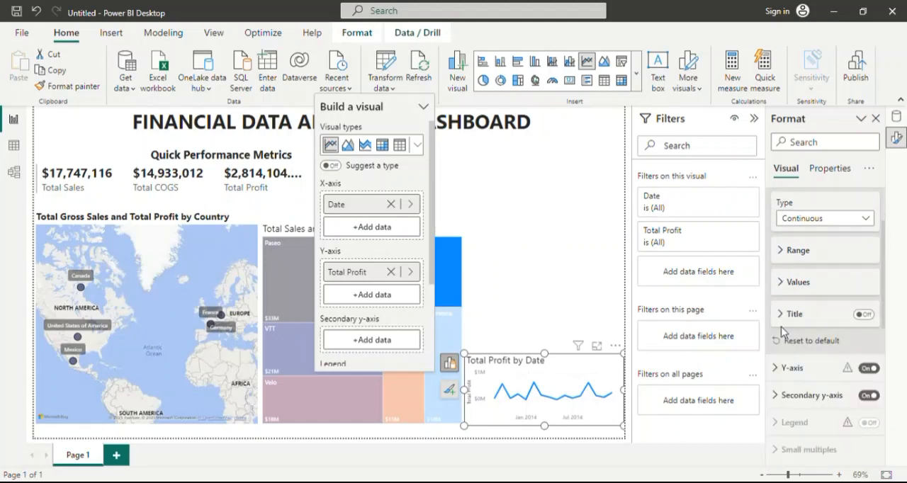
Set the display units of the line chart's Y-axis values to Millions.
{"action": "scroll", "coordinate": [789, 327], "scroll_direction": "down", "scroll_amount": 4}
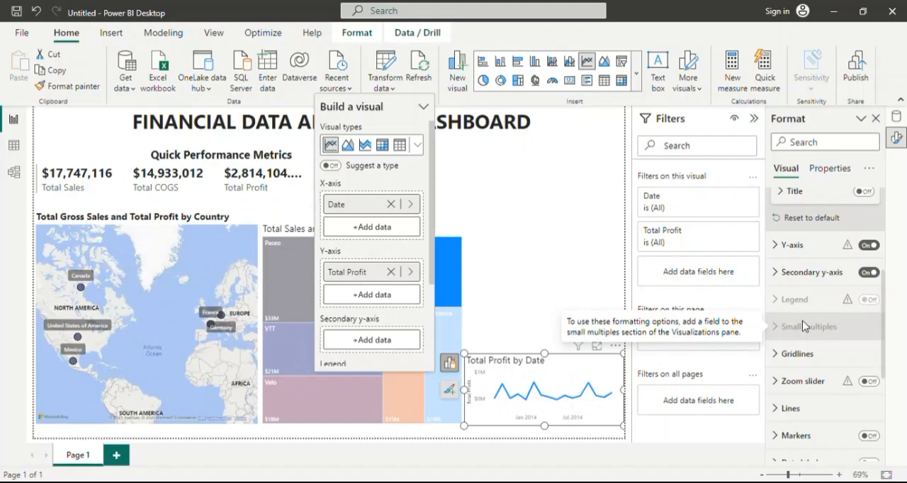
{"action": "left_click", "coordinate": [779, 247]}
{"action": "scroll", "coordinate": [808, 290], "scroll_direction": "down", "scroll_amount": 4}
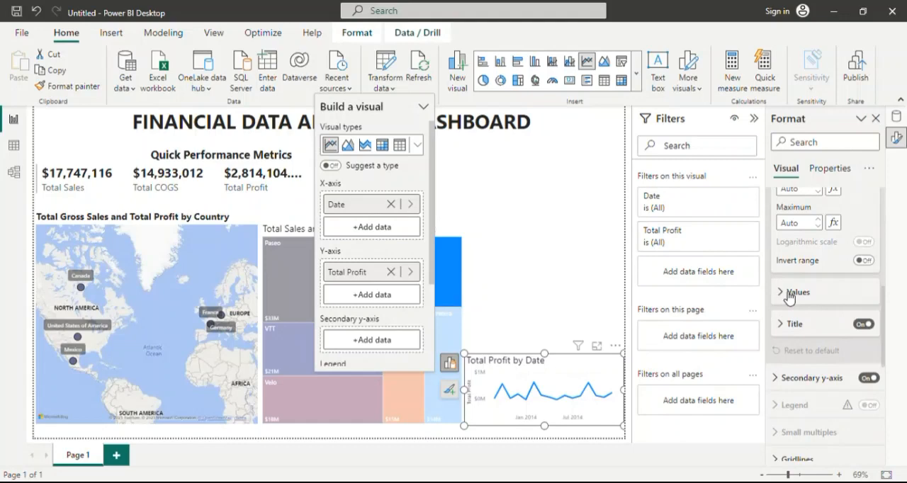
{"action": "left_click", "coordinate": [789, 294]}
{"action": "scroll", "coordinate": [824, 347], "scroll_direction": "down", "scroll_amount": 2}
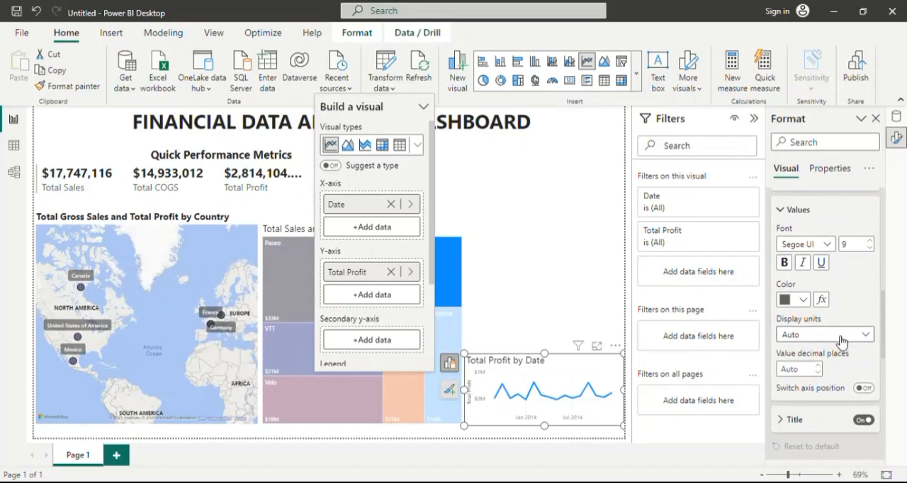
{"action": "left_click", "coordinate": [871, 335]}
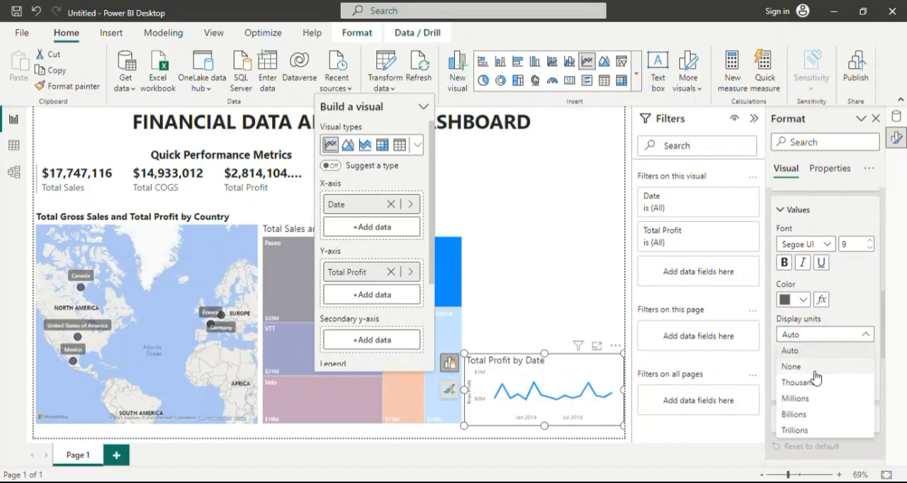
{"action": "left_click", "coordinate": [850, 333]}
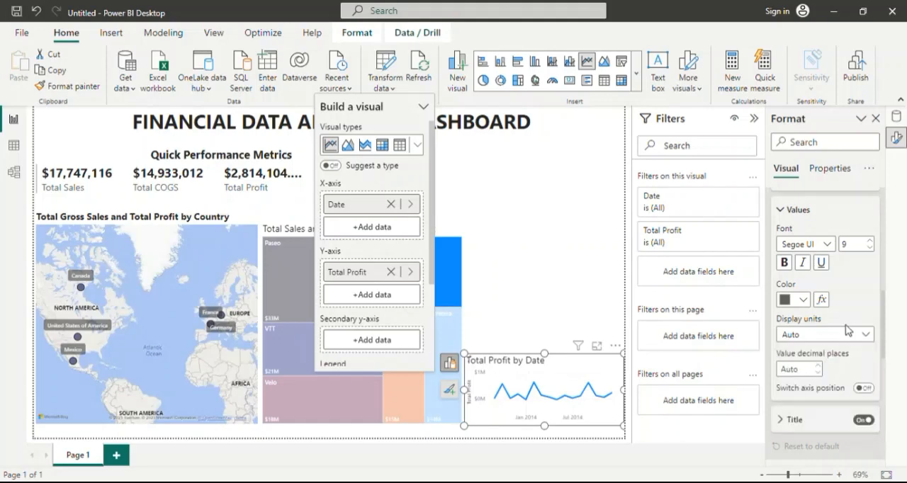
Set the Y-axis title text of the line chart to "Total Profit (USD)".
{"action": "scroll", "coordinate": [844, 325], "scroll_direction": "down", "scroll_amount": 3}
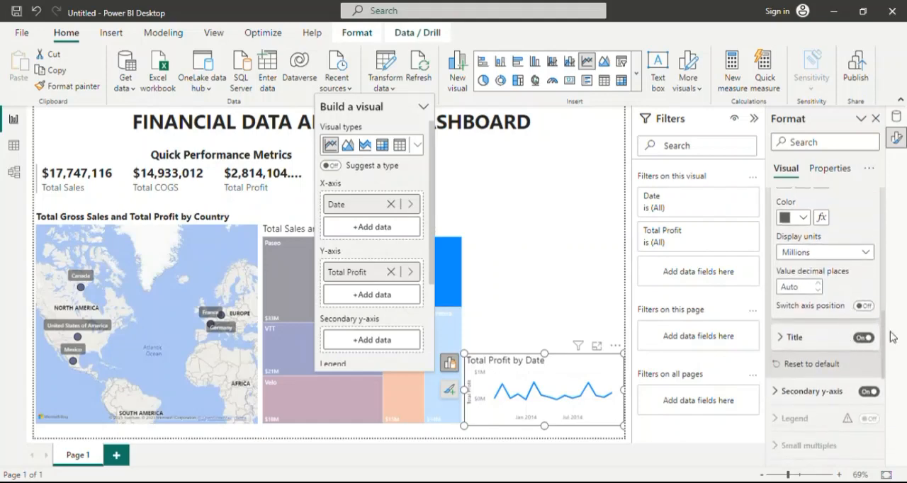
{"action": "left_click", "coordinate": [789, 339]}
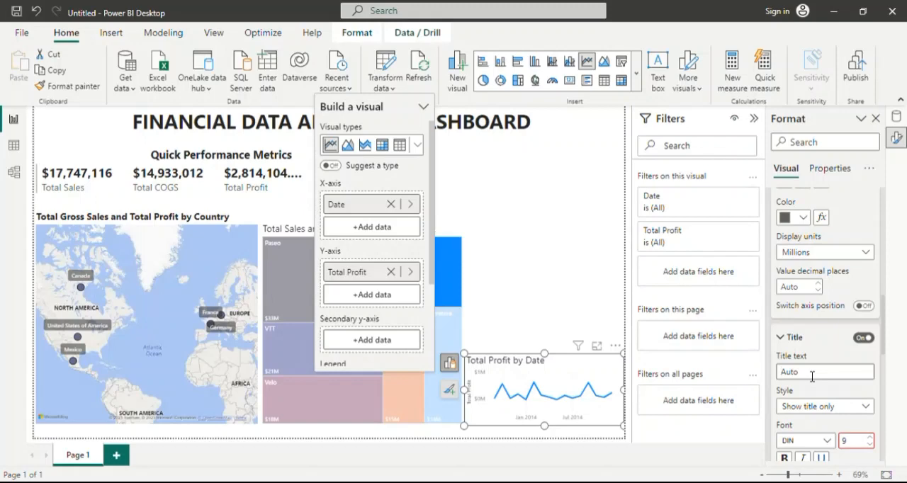
{"action": "left_click", "coordinate": [811, 371]}
{"action": "type", "text": "Total Profit (USD"}
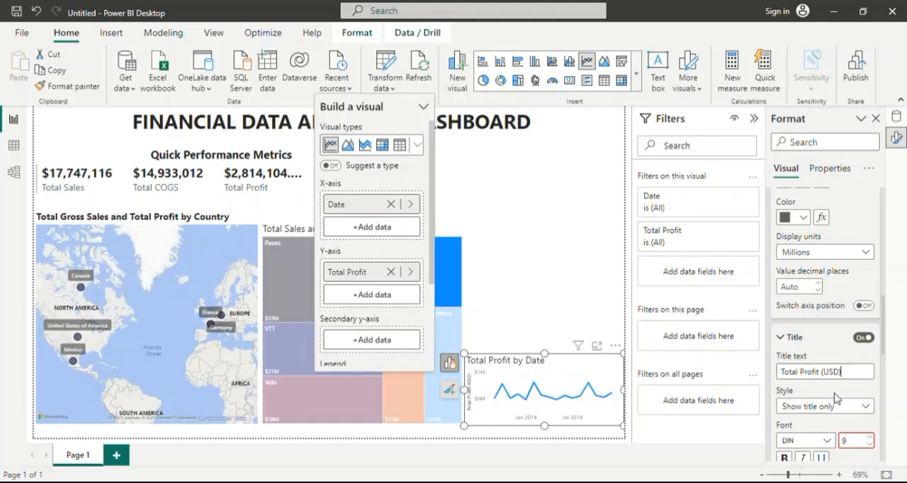
Set the Y-axis title's font to Segoe UI and collapse the Y-axis settings.
{"action": "scroll", "coordinate": [812, 376], "scroll_direction": "down", "scroll_amount": 2}
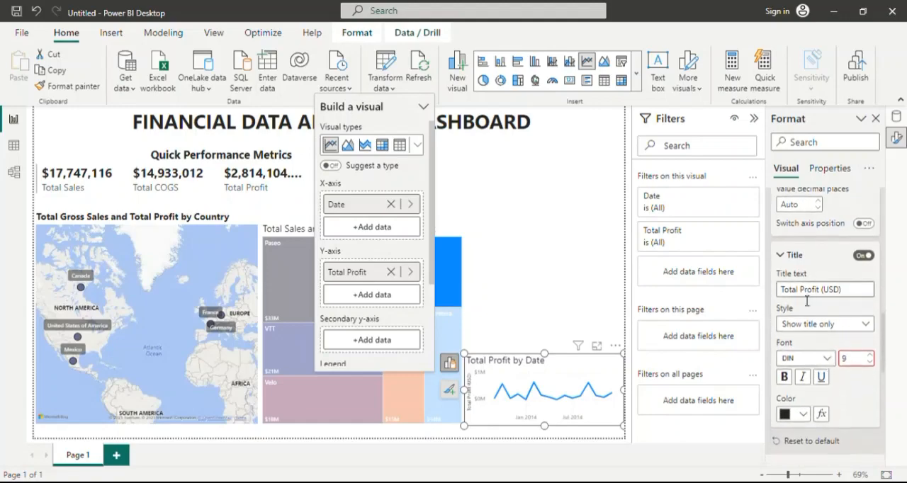
{"action": "left_click", "coordinate": [824, 359]}
{"action": "scroll", "coordinate": [823, 254], "scroll_direction": "down", "scroll_amount": 3}
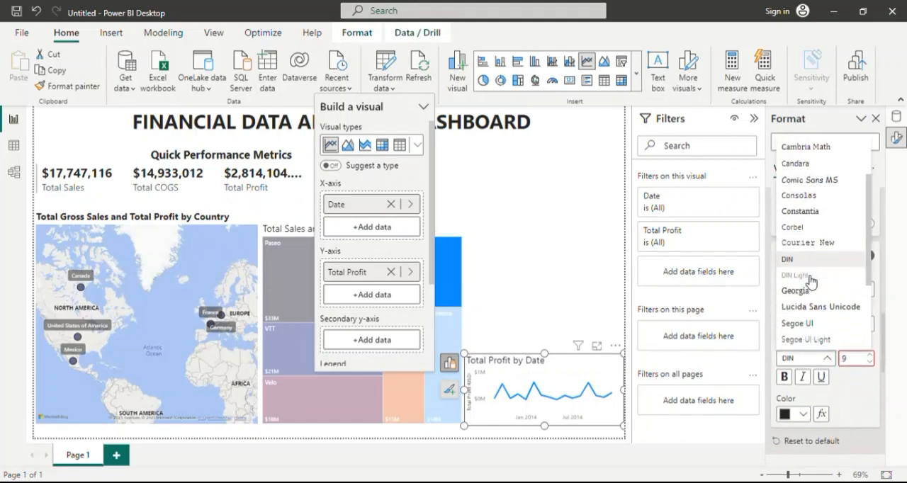
{"action": "left_click", "coordinate": [816, 302]}
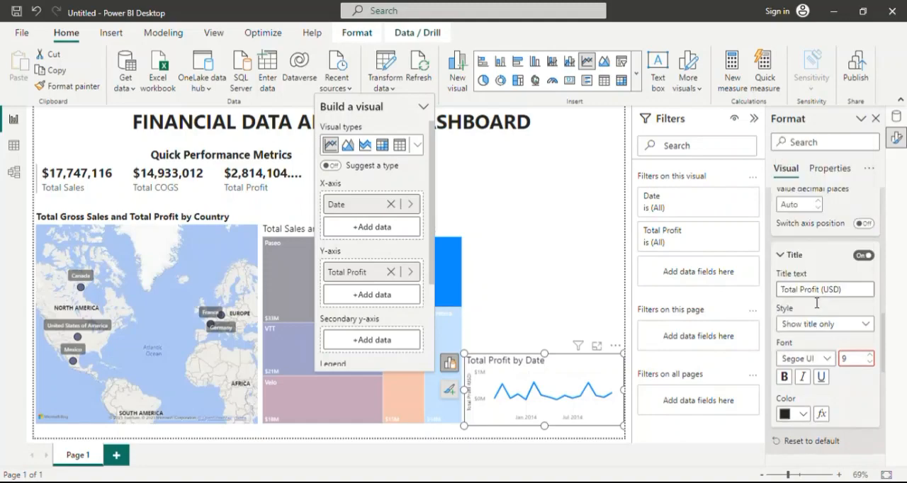
{"action": "scroll", "coordinate": [839, 370], "scroll_direction": "down", "scroll_amount": 5}
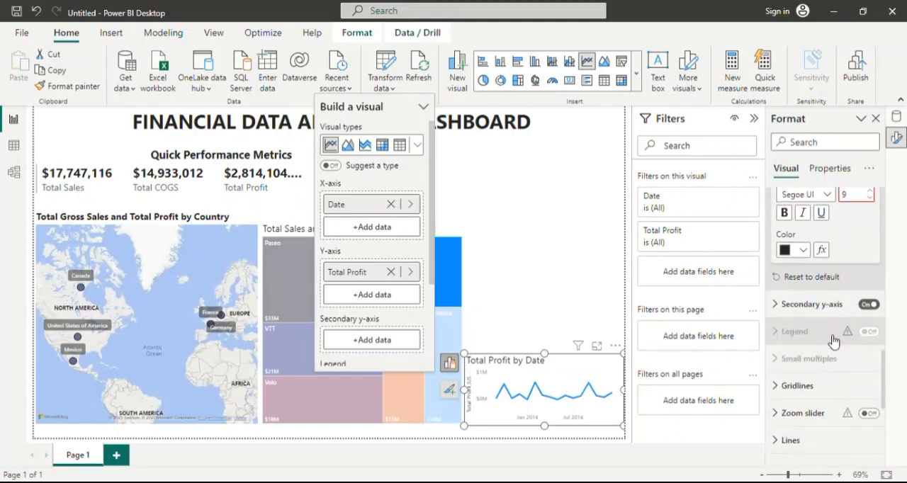
{"action": "scroll", "coordinate": [850, 272], "scroll_direction": "up", "scroll_amount": 5}
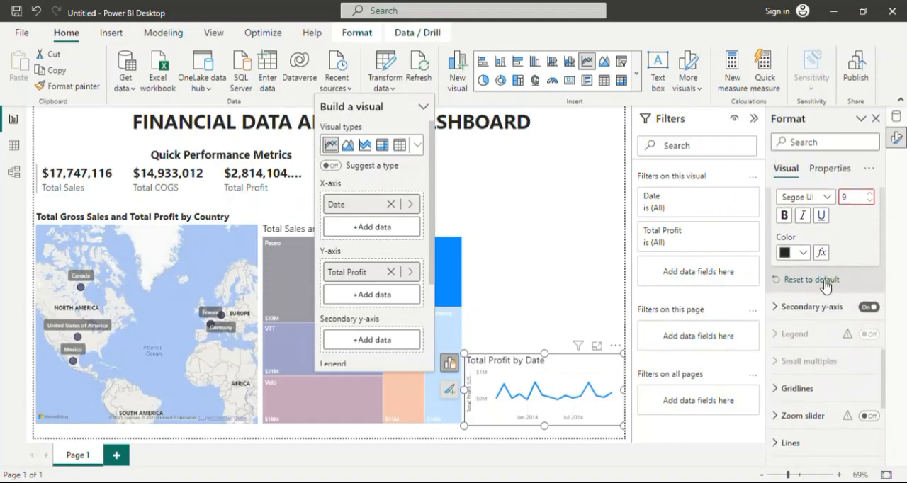
{"action": "scroll", "coordinate": [826, 286], "scroll_direction": "up", "scroll_amount": 5}
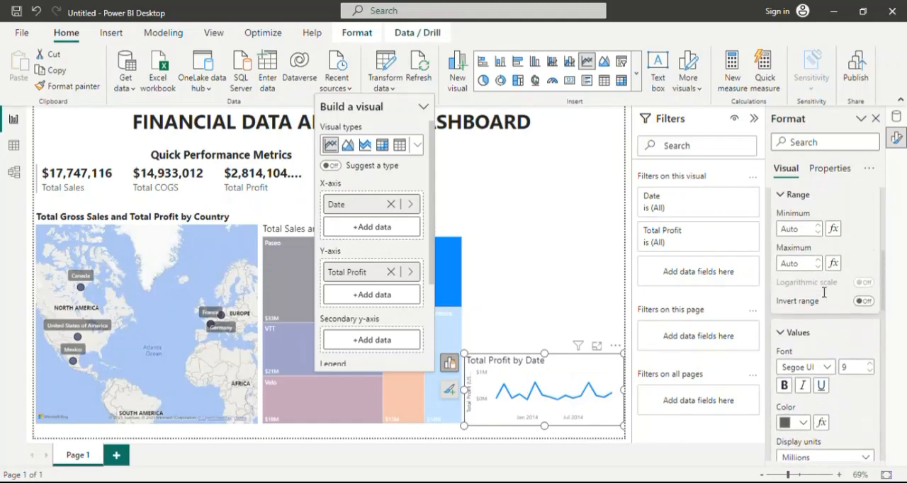
{"action": "left_click", "coordinate": [785, 336]}
{"action": "scroll", "coordinate": [808, 299], "scroll_direction": "up", "scroll_amount": 3}
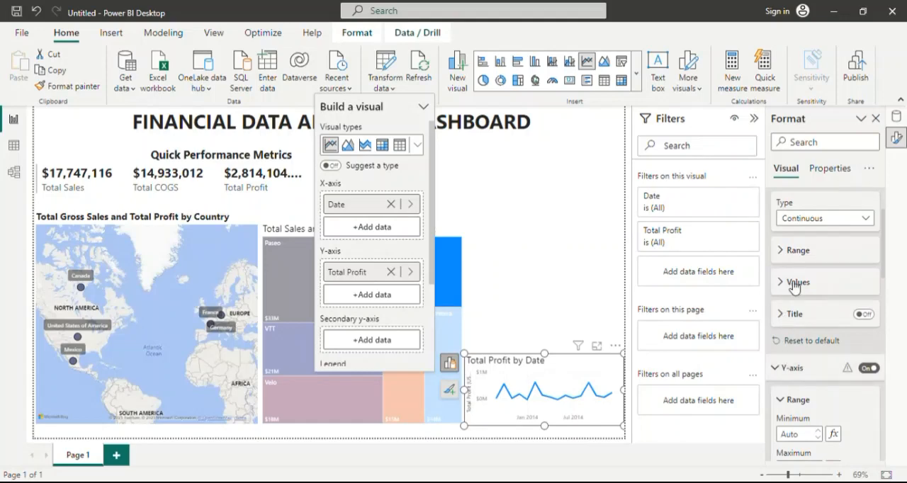
{"action": "left_click", "coordinate": [777, 367]}
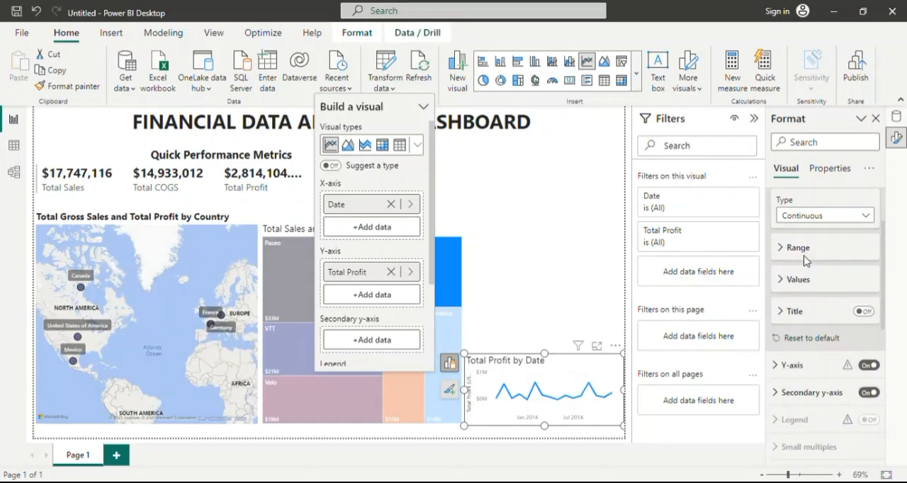
Set the line style of all series in the line chart to Dashed.
{"action": "scroll", "coordinate": [806, 258], "scroll_direction": "down", "scroll_amount": 2}
{"action": "scroll", "coordinate": [808, 262], "scroll_direction": "down", "scroll_amount": 1}
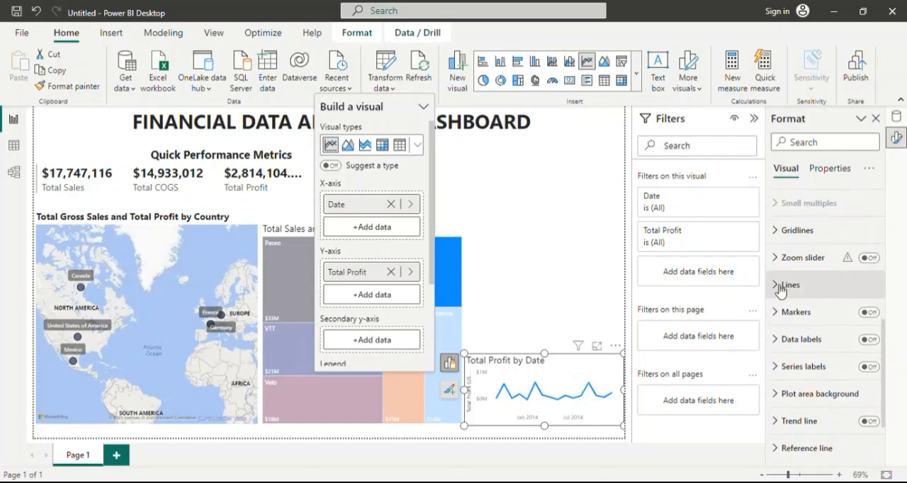
{"action": "left_click", "coordinate": [783, 284]}
{"action": "scroll", "coordinate": [816, 332], "scroll_direction": "down", "scroll_amount": 3}
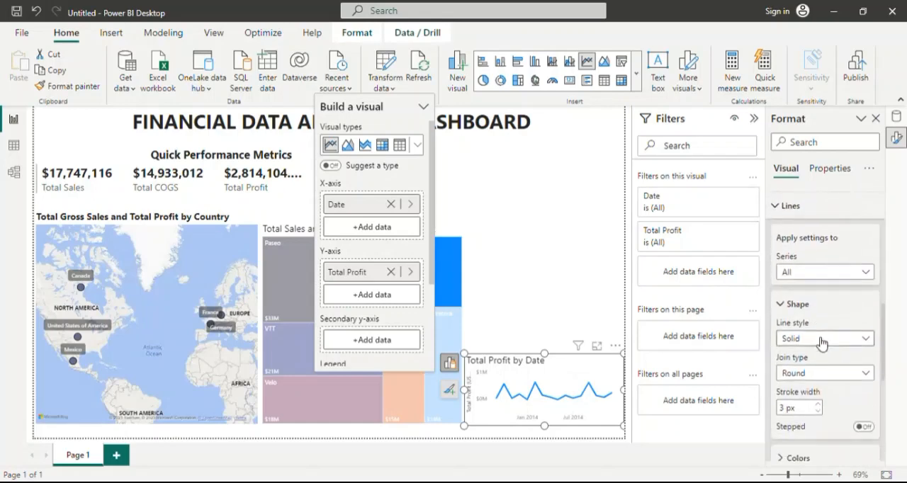
{"action": "scroll", "coordinate": [821, 333], "scroll_direction": "up", "scroll_amount": 1}
{"action": "scroll", "coordinate": [822, 333], "scroll_direction": "up", "scroll_amount": 1}
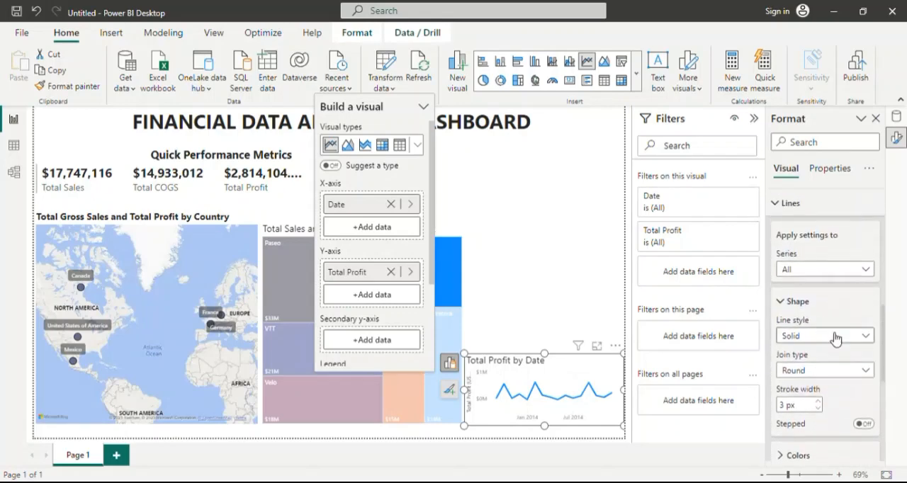
{"action": "left_click", "coordinate": [837, 336]}
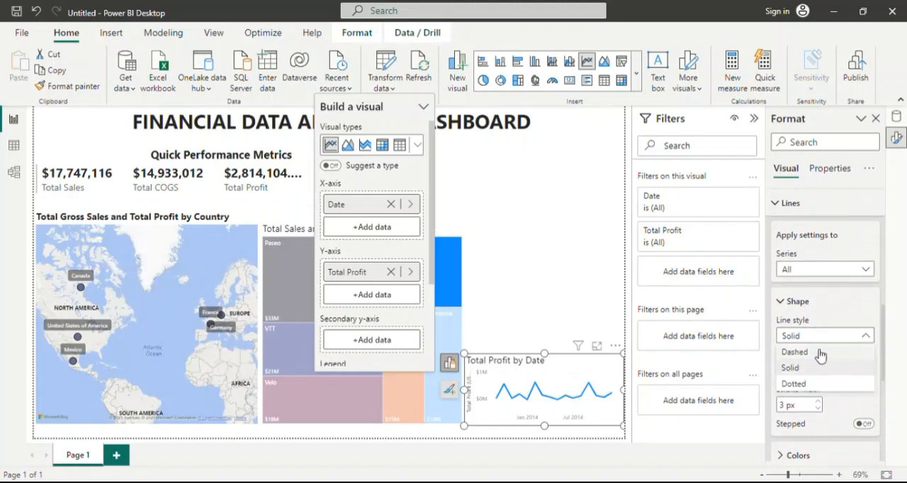
{"action": "left_click", "coordinate": [818, 351]}
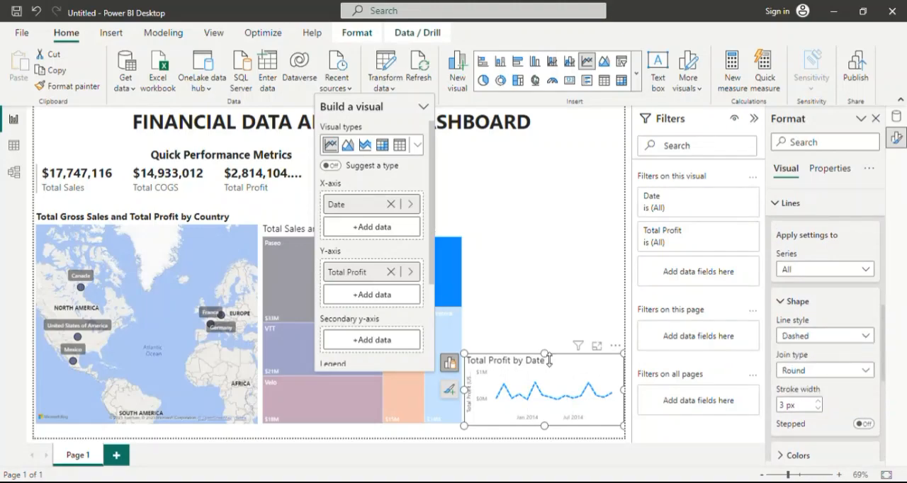
Make the line chart slightly taller by extending its upper edge, and set its line style to Dotted.
{"action": "left_click_drag", "start_coordinate": [544, 343], "coordinate": [544, 332]}
{"action": "left_click", "coordinate": [545, 335]}
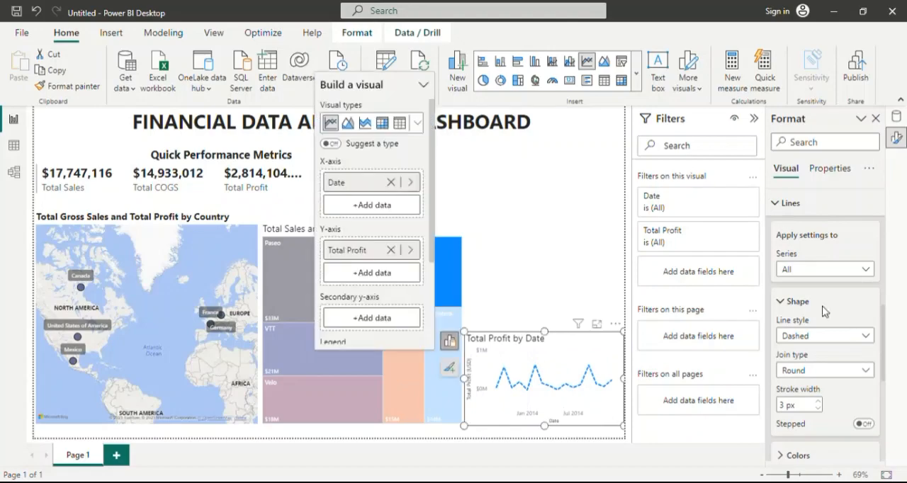
{"action": "left_click", "coordinate": [840, 337]}
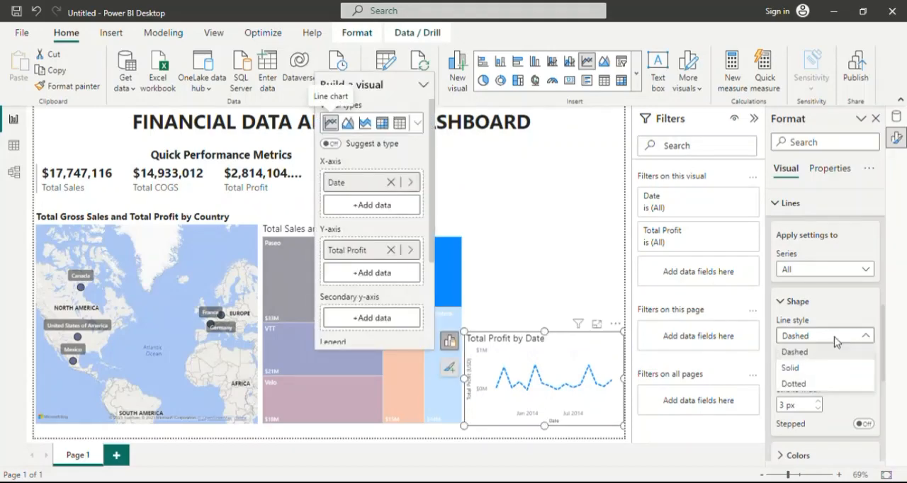
{"action": "left_click", "coordinate": [805, 381]}
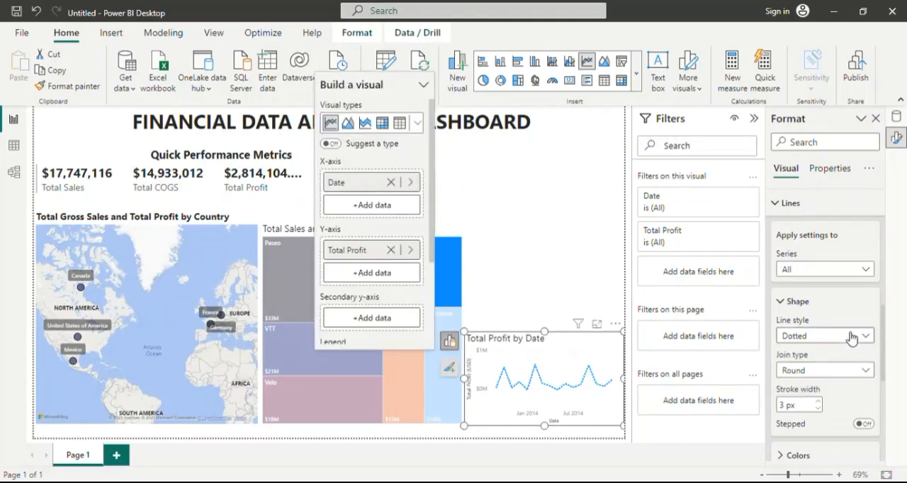
Set the line style of the Total Profit by Date line chart to Solid.
{"action": "left_click", "coordinate": [853, 336]}
{"action": "left_click", "coordinate": [804, 381]}
{"action": "left_click", "coordinate": [855, 337]}
{"action": "left_click", "coordinate": [830, 364]}
Try the Miter join type on the Total Profit by Date line and restore Round.
{"action": "scroll", "coordinate": [834, 294], "scroll_direction": "down", "scroll_amount": 2}
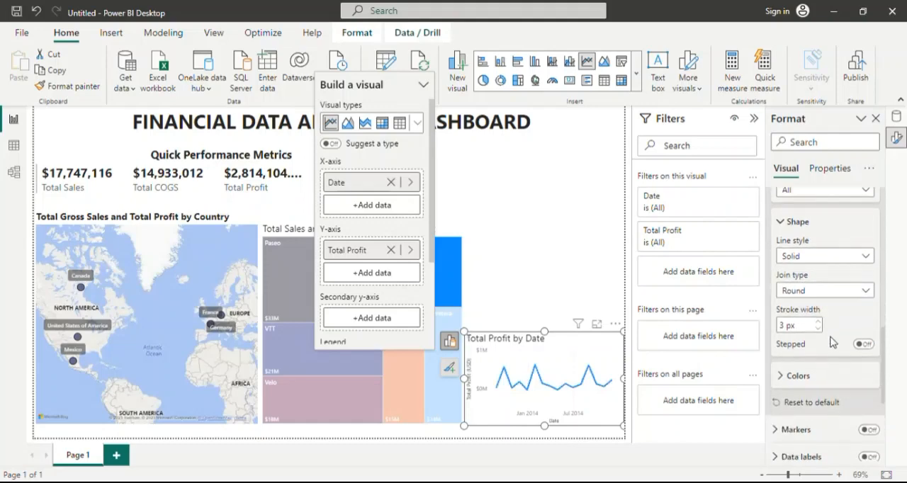
{"action": "left_click", "coordinate": [835, 290]}
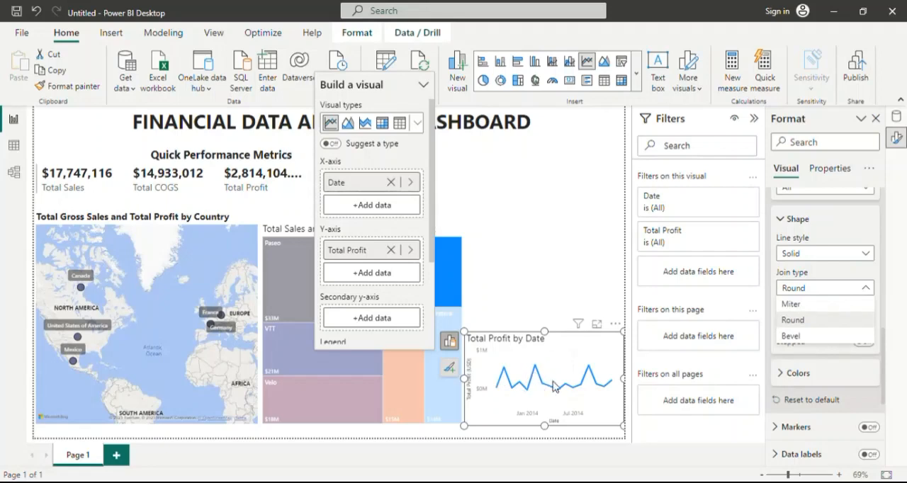
{"action": "left_click", "coordinate": [805, 304]}
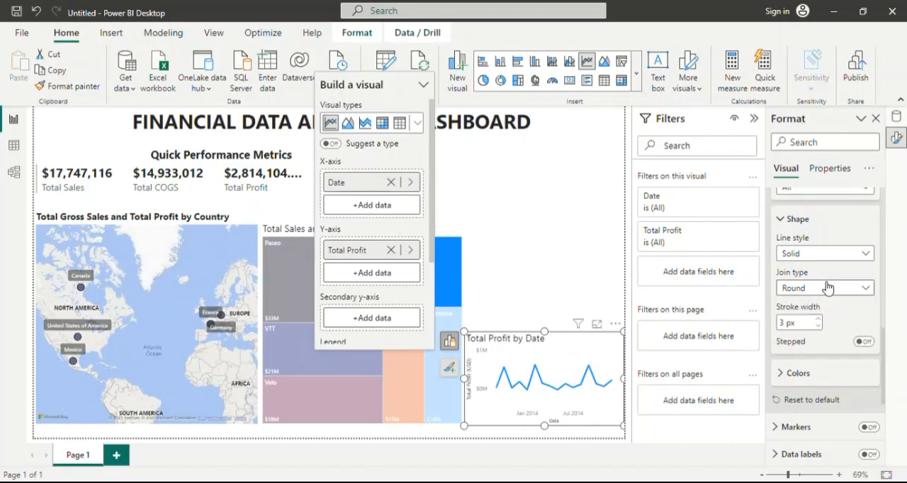
{"action": "left_click", "coordinate": [826, 287]}
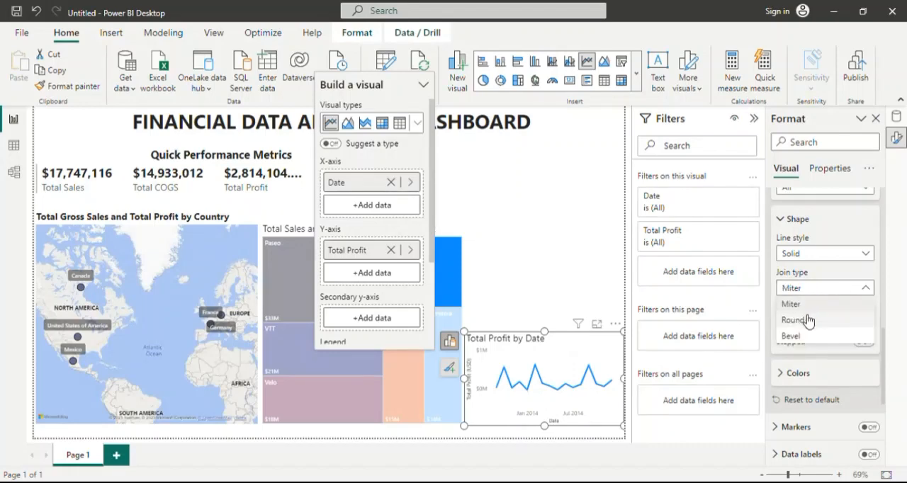
{"action": "left_click", "coordinate": [806, 320]}
Set the Total Profit line's color to the dark orange theme color.
{"action": "scroll", "coordinate": [840, 315], "scroll_direction": "down", "scroll_amount": 3}
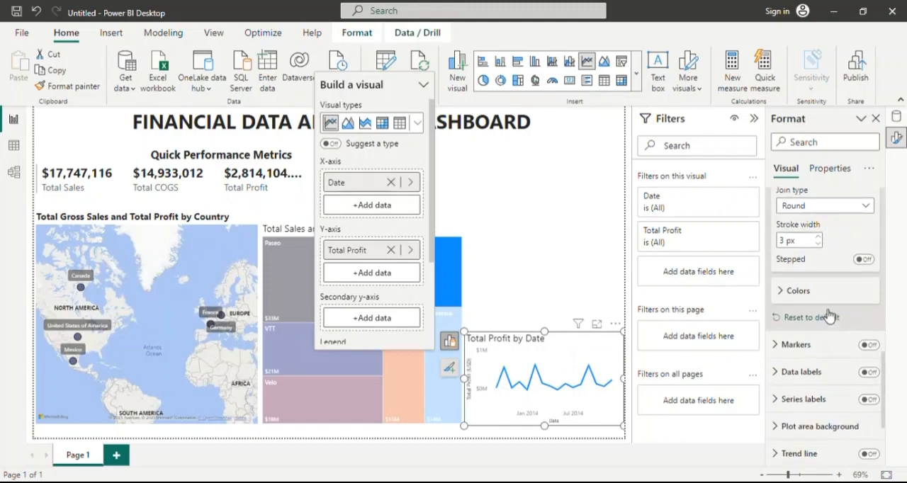
{"action": "left_click", "coordinate": [794, 291]}
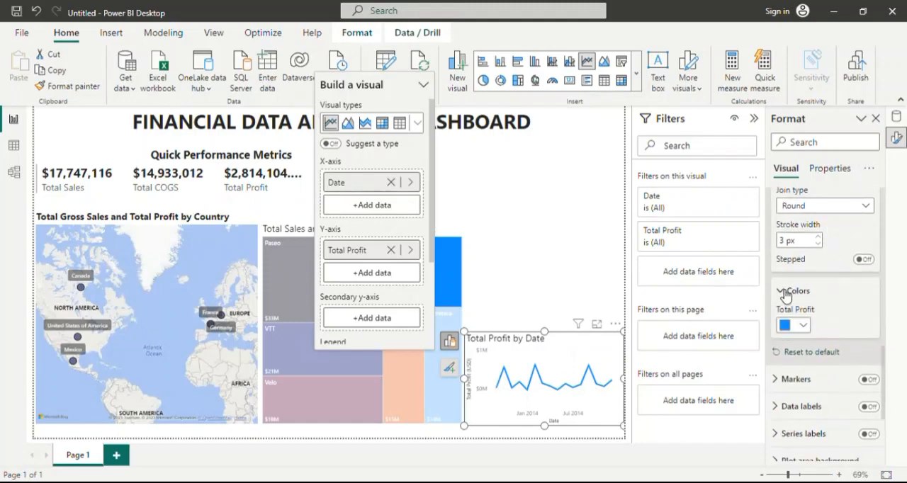
{"action": "left_click", "coordinate": [804, 326]}
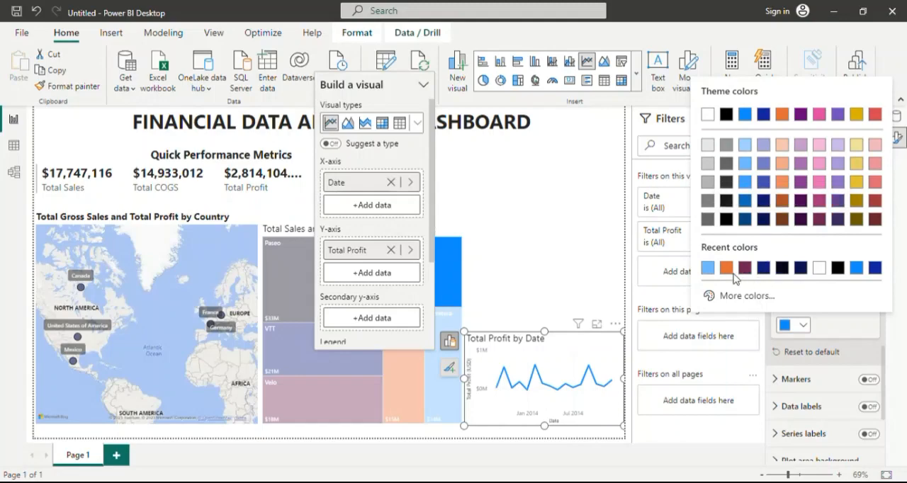
{"action": "left_click", "coordinate": [789, 205]}
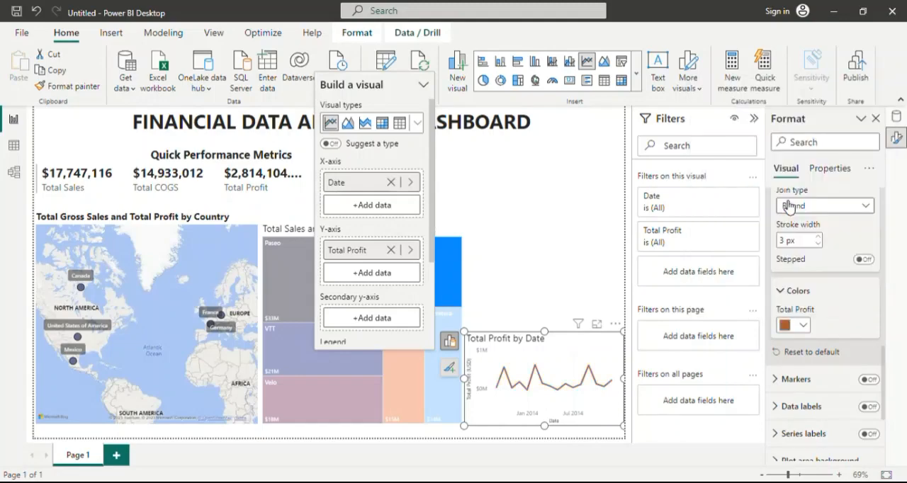
{"action": "left_click", "coordinate": [802, 325]}
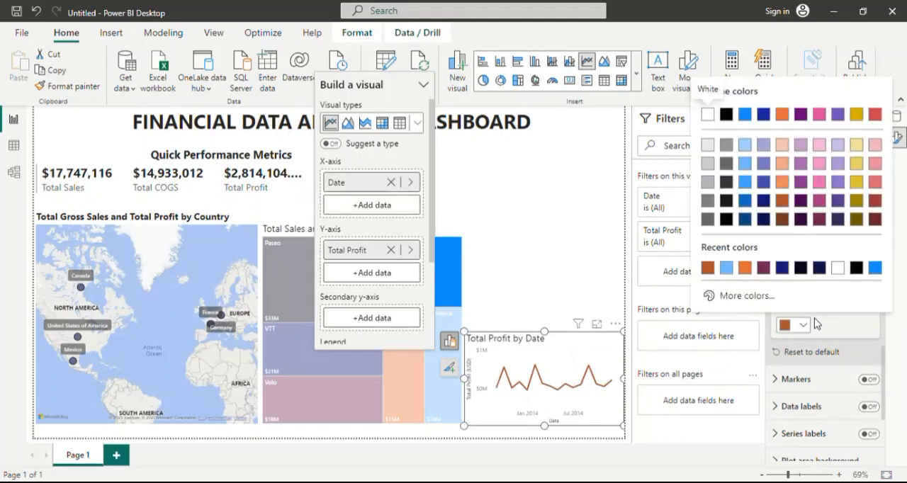
{"action": "left_click", "coordinate": [845, 326]}
Try markers and data labels on the Total Profit by Date line chart, switching each off again.
{"action": "scroll", "coordinate": [832, 289], "scroll_direction": "down", "scroll_amount": 3}
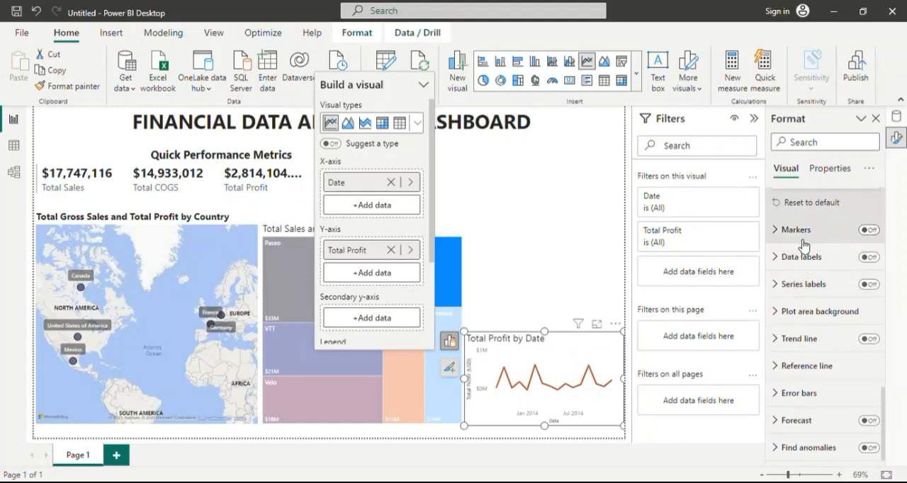
{"action": "left_click", "coordinate": [869, 230]}
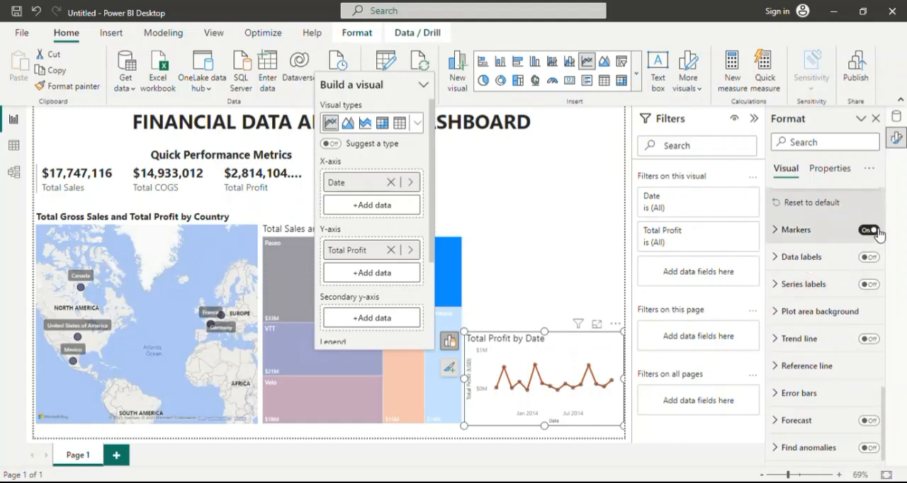
{"action": "left_click", "coordinate": [868, 231]}
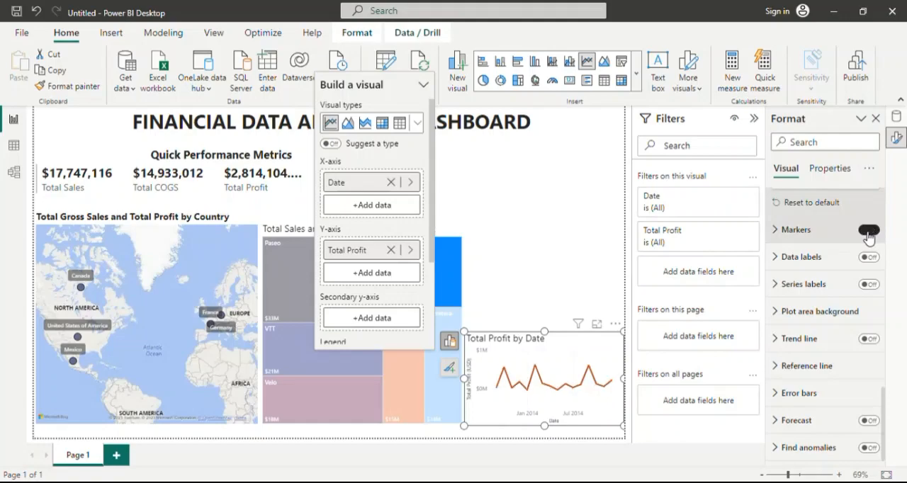
{"action": "left_click", "coordinate": [779, 260]}
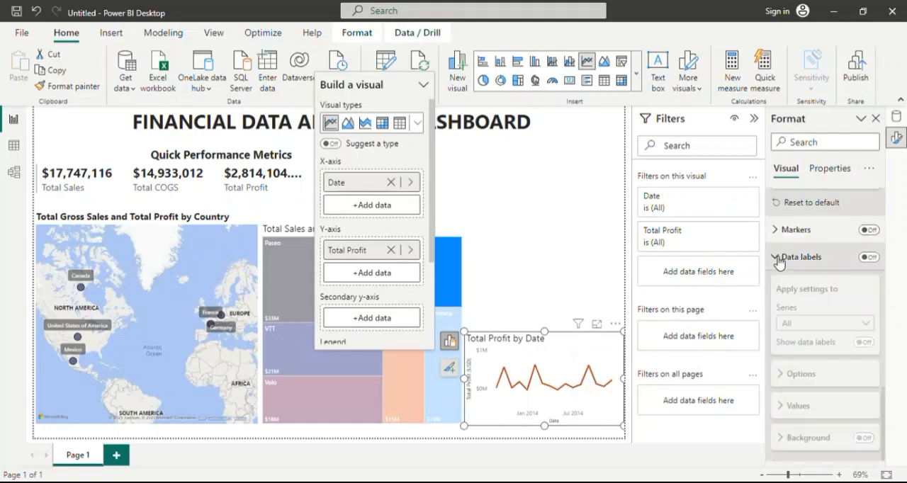
{"action": "left_click", "coordinate": [778, 259]}
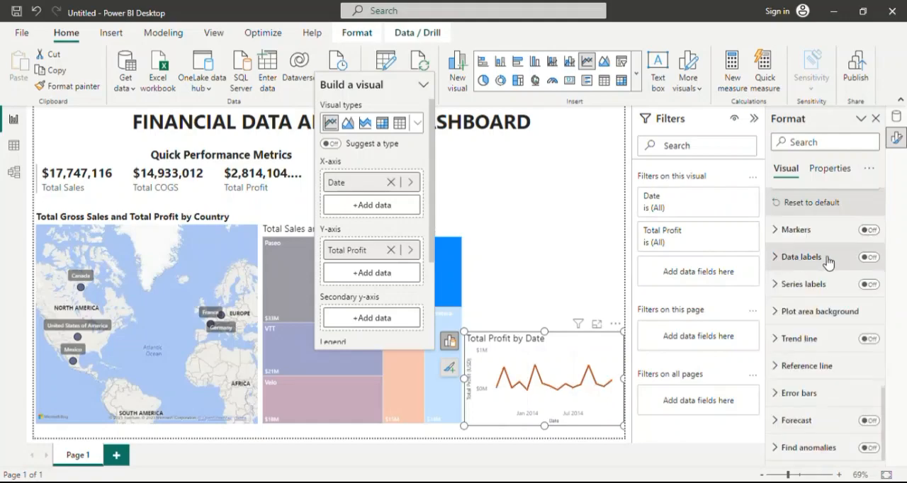
{"action": "left_click", "coordinate": [870, 258]}
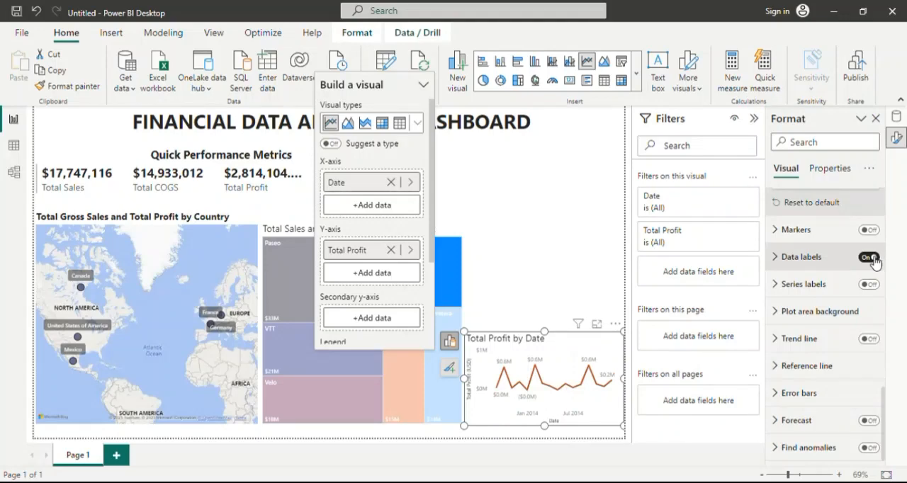
{"action": "left_click", "coordinate": [869, 260]}
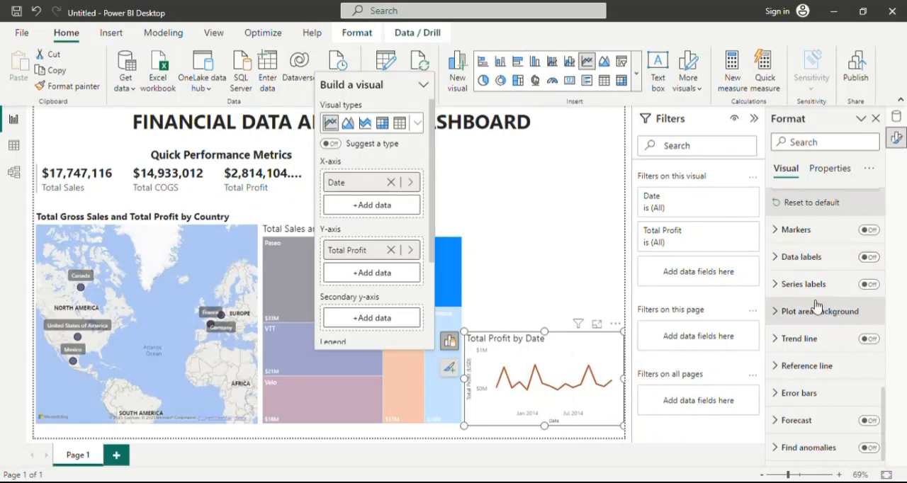
Try series labels and a trend line on the Total Profit by Date line chart, switching each off again.
{"action": "left_click", "coordinate": [871, 284]}
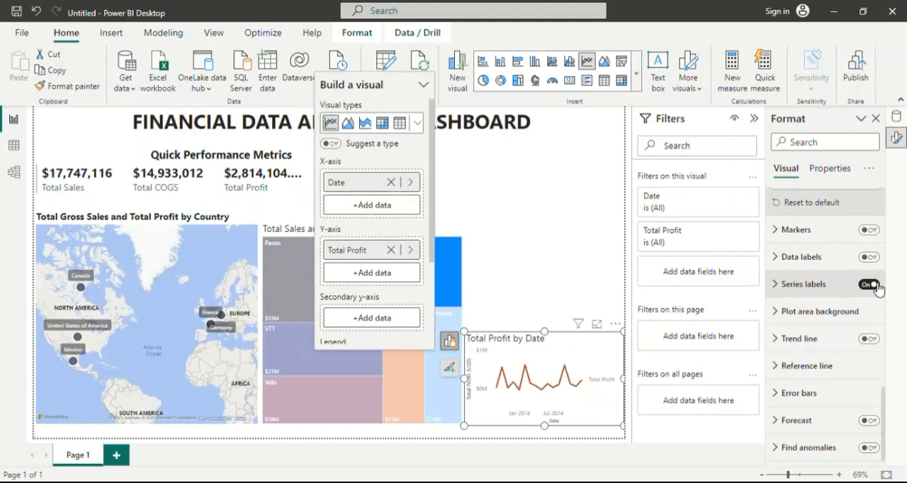
{"action": "left_click", "coordinate": [869, 285]}
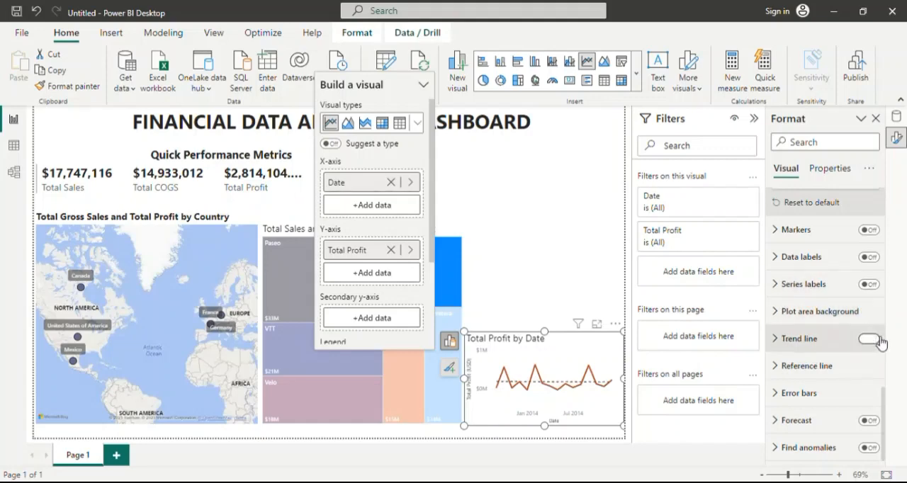
{"action": "left_click", "coordinate": [879, 342]}
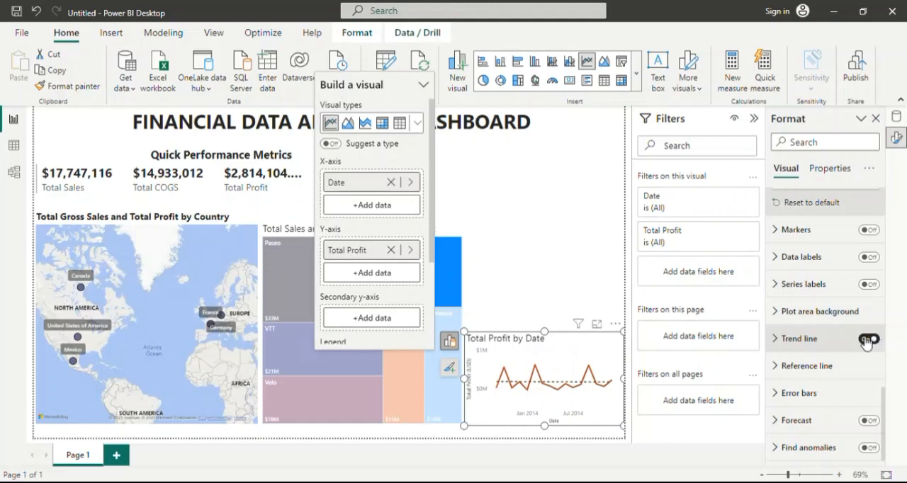
{"action": "left_click", "coordinate": [865, 341]}
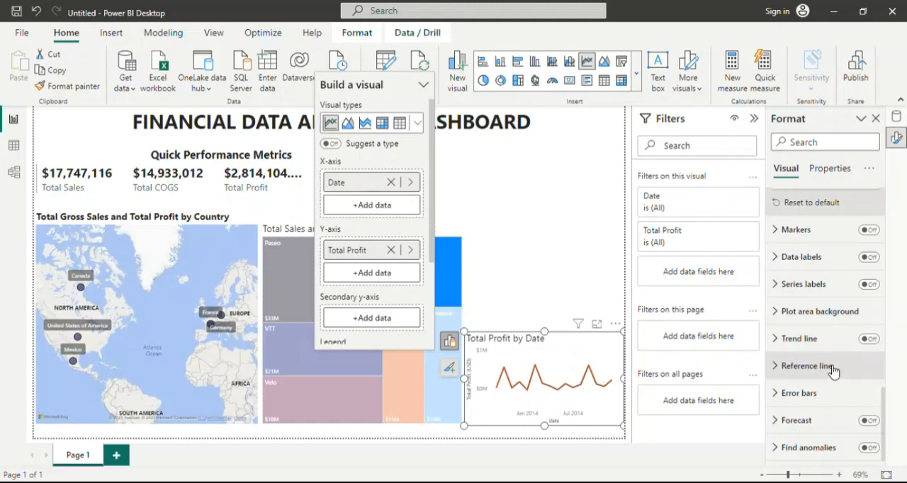
Collapse the Lines and X-axis settings of the Total Profit by Date chart and deselect the chart.
{"action": "scroll", "coordinate": [857, 303], "scroll_direction": "up", "scroll_amount": 5}
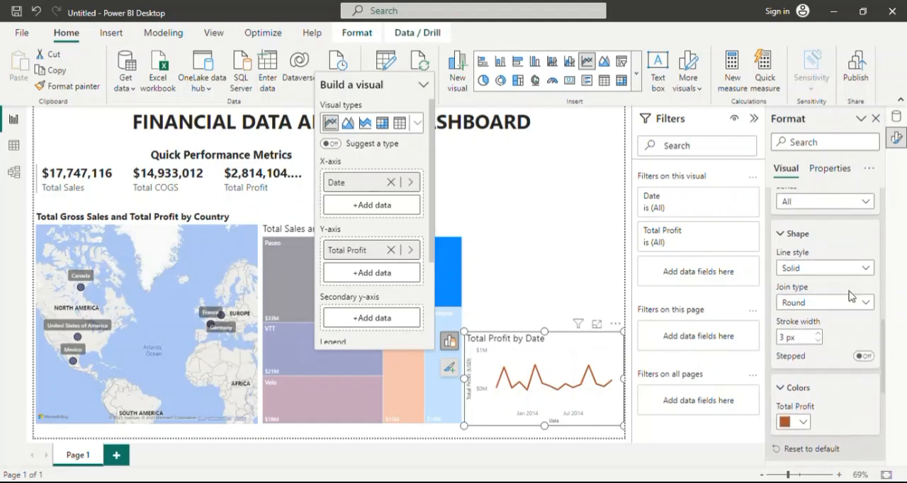
{"action": "scroll", "coordinate": [850, 296], "scroll_direction": "up", "scroll_amount": 5}
{"action": "left_click", "coordinate": [784, 300]}
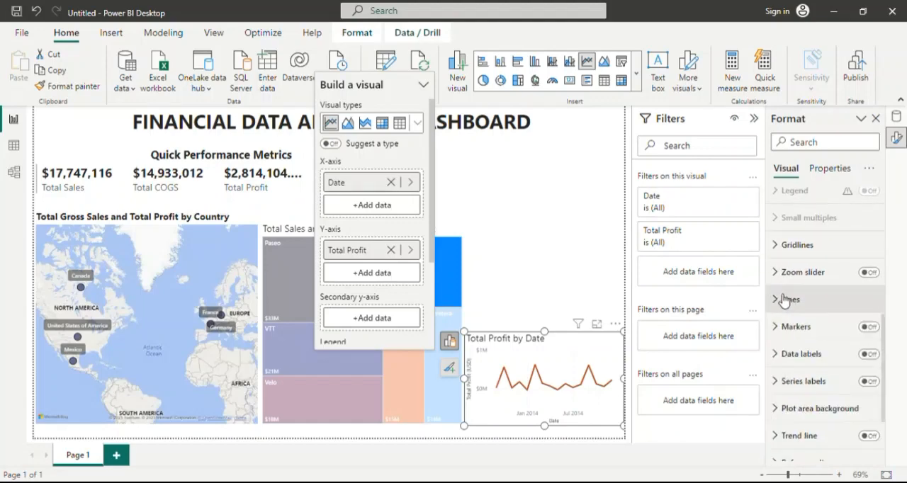
{"action": "scroll", "coordinate": [799, 244], "scroll_direction": "up", "scroll_amount": 4}
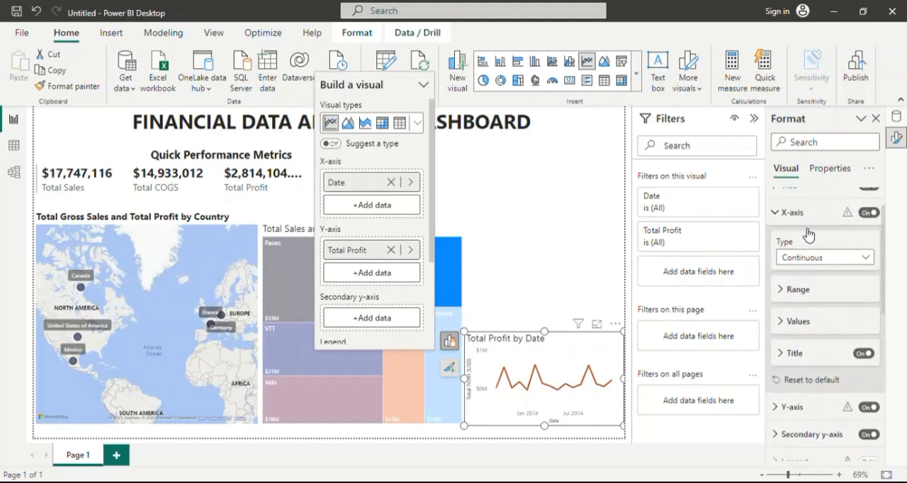
{"action": "scroll", "coordinate": [807, 235], "scroll_direction": "up", "scroll_amount": 2}
{"action": "left_click", "coordinate": [784, 256]}
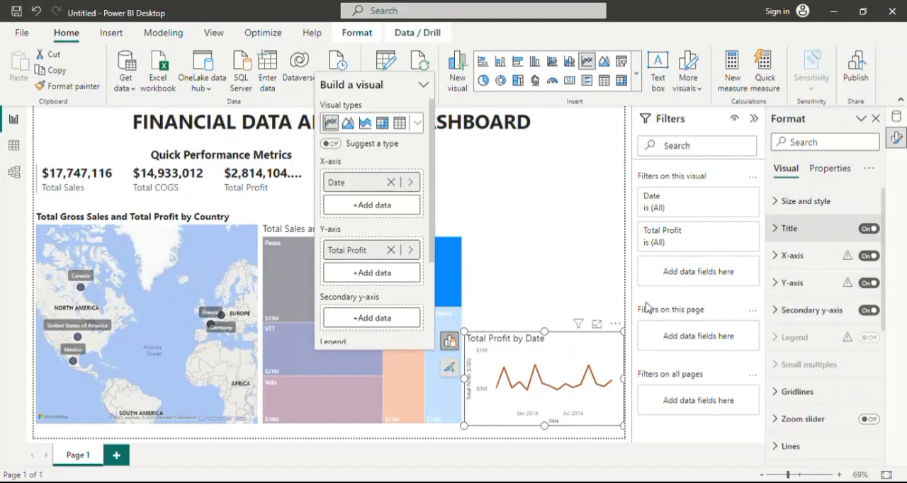
{"action": "left_click", "coordinate": [531, 293]}
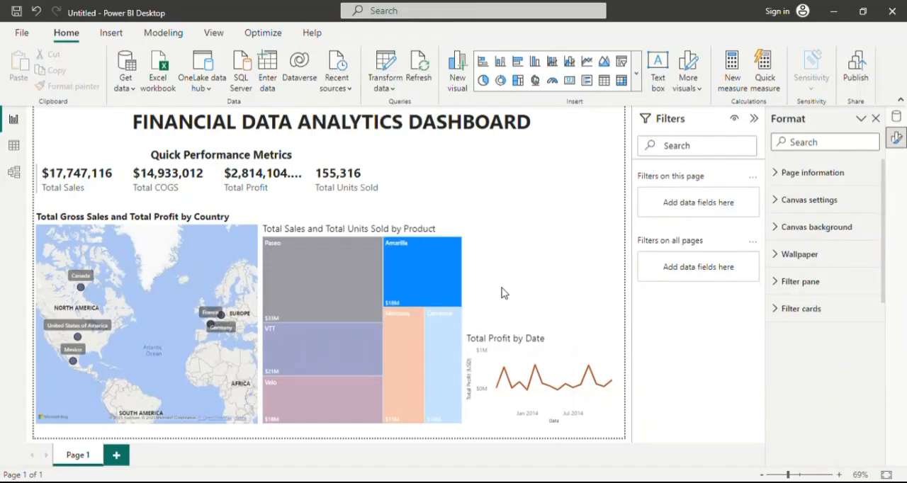
Insert a second line chart and fit it into the space directly above the Total Profit by Date chart, matching its width.
{"action": "left_click", "coordinate": [635, 74]}
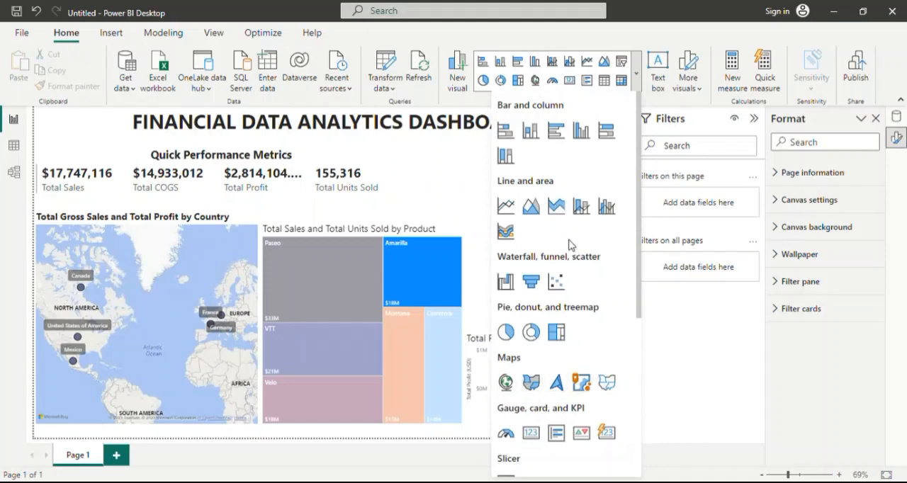
{"action": "left_click", "coordinate": [508, 206]}
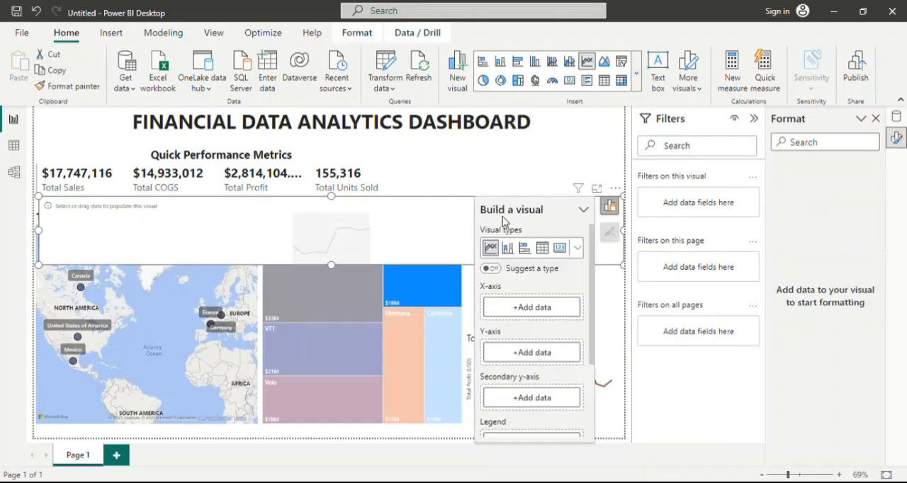
{"action": "left_click_drag", "start_coordinate": [44, 230], "coordinate": [465, 238]}
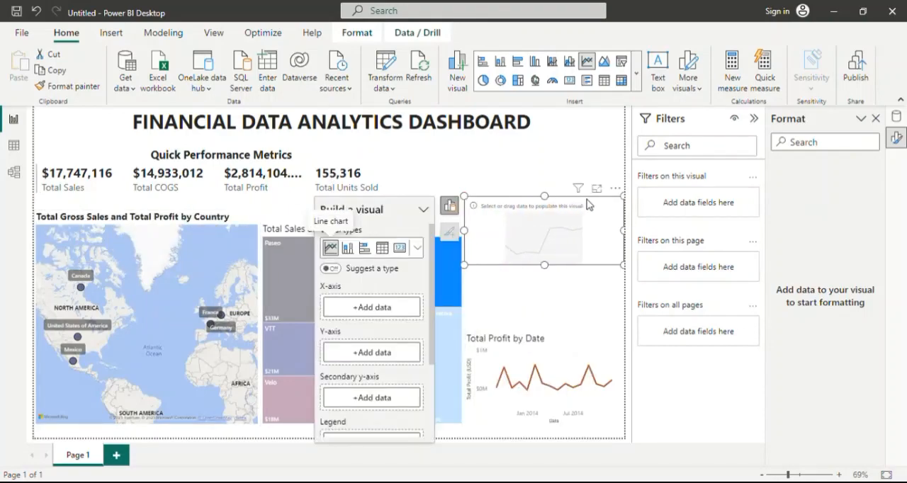
{"action": "left_click_drag", "start_coordinate": [599, 215], "coordinate": [600, 253]}
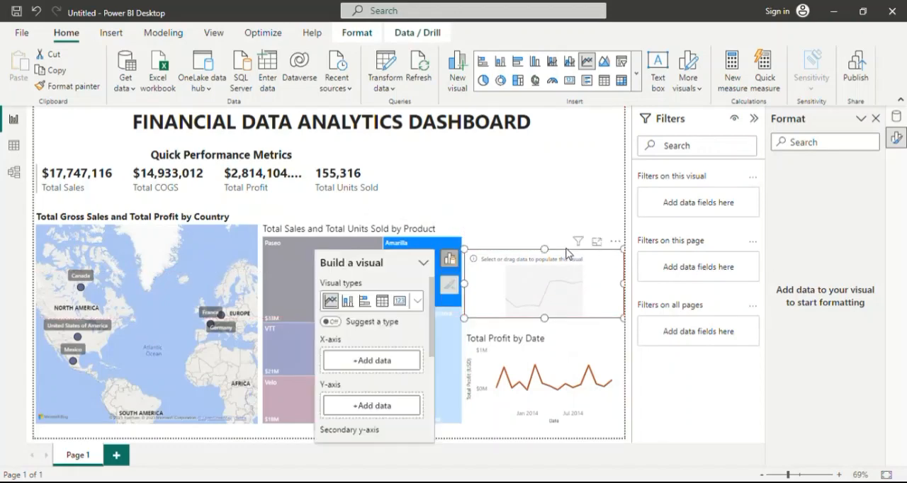
{"action": "left_click_drag", "start_coordinate": [544, 249], "coordinate": [542, 221]}
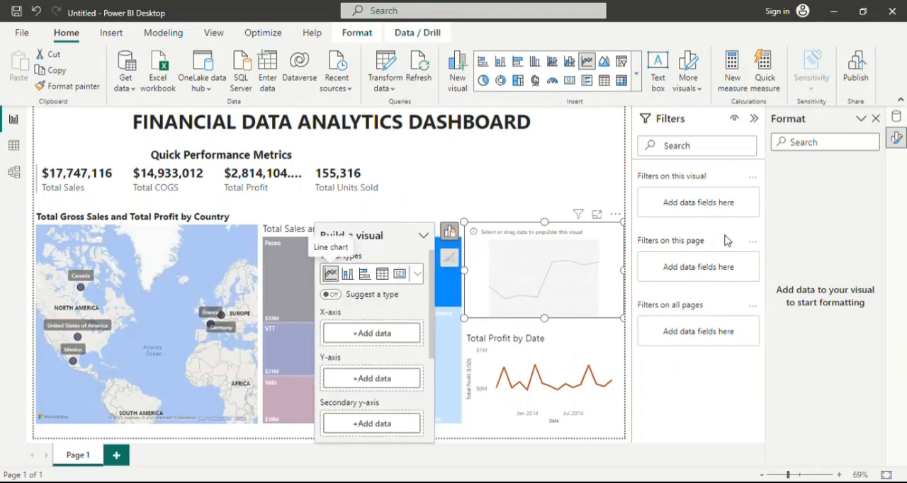
Assign Total Sales to the new line chart's Y-axis and Date to its X-axis.
{"action": "left_click", "coordinate": [896, 117]}
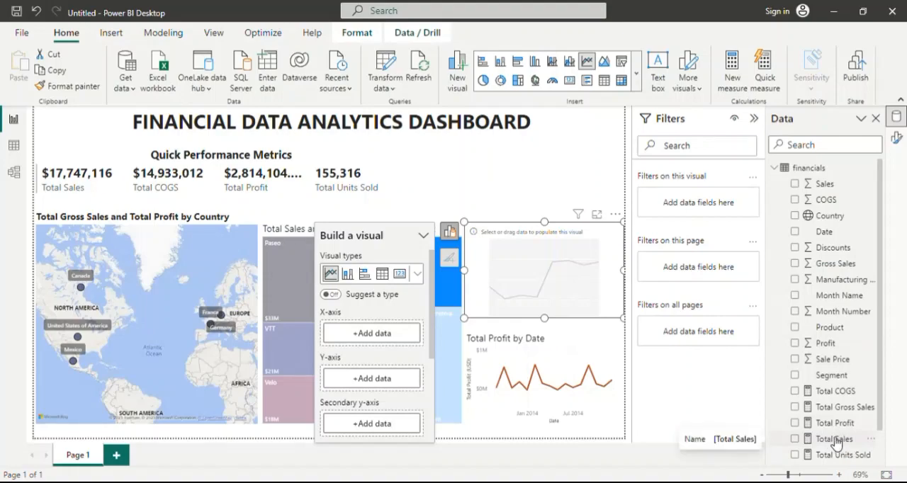
{"action": "left_click_drag", "start_coordinate": [836, 442], "coordinate": [385, 378]}
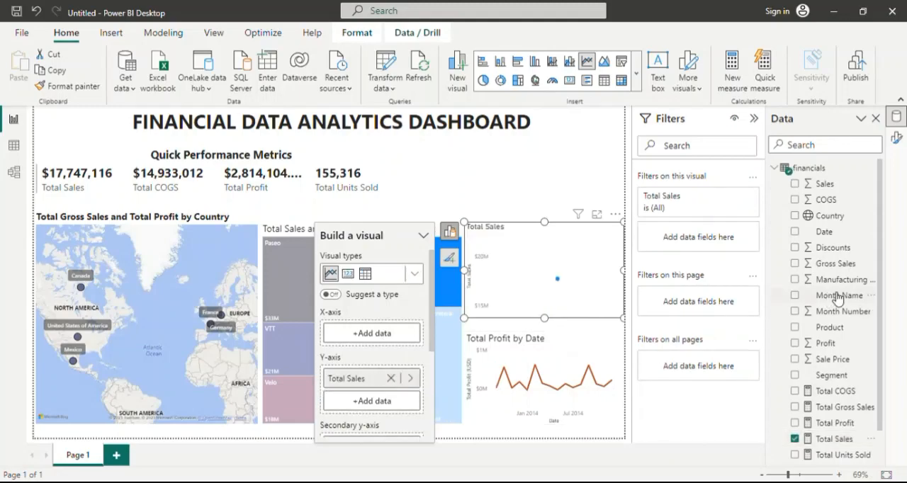
{"action": "left_click_drag", "start_coordinate": [830, 232], "coordinate": [395, 330]}
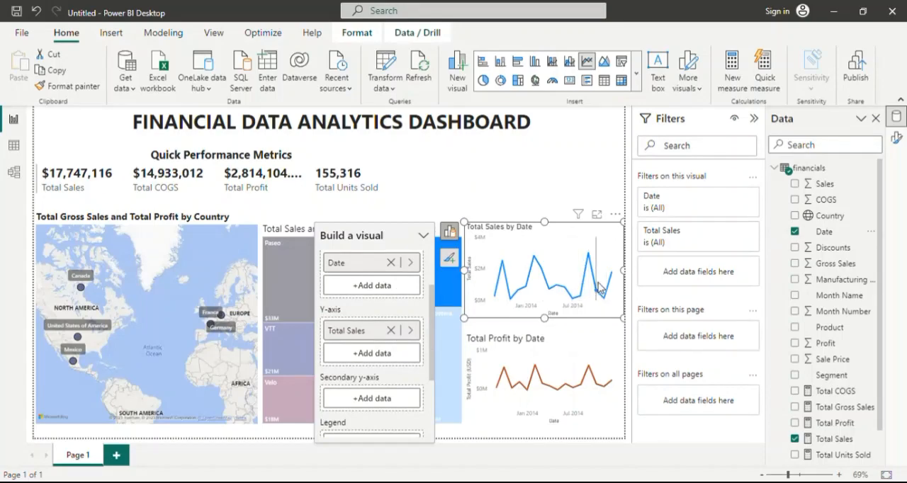
Recolor the Total Sales by Date line with the recently used dark orange, matching the Total Profit by Date chart, and collapse its Lines settings.
{"action": "left_click", "coordinate": [896, 138]}
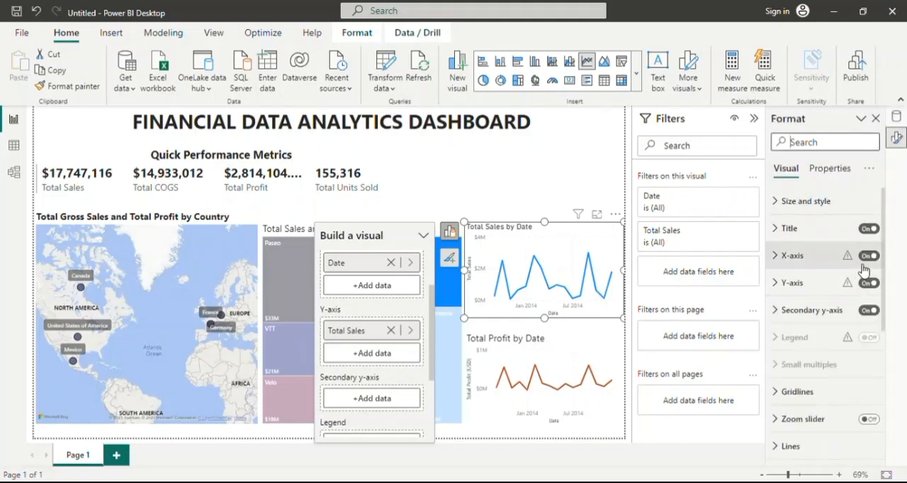
{"action": "scroll", "coordinate": [786, 264], "scroll_direction": "down", "scroll_amount": 5}
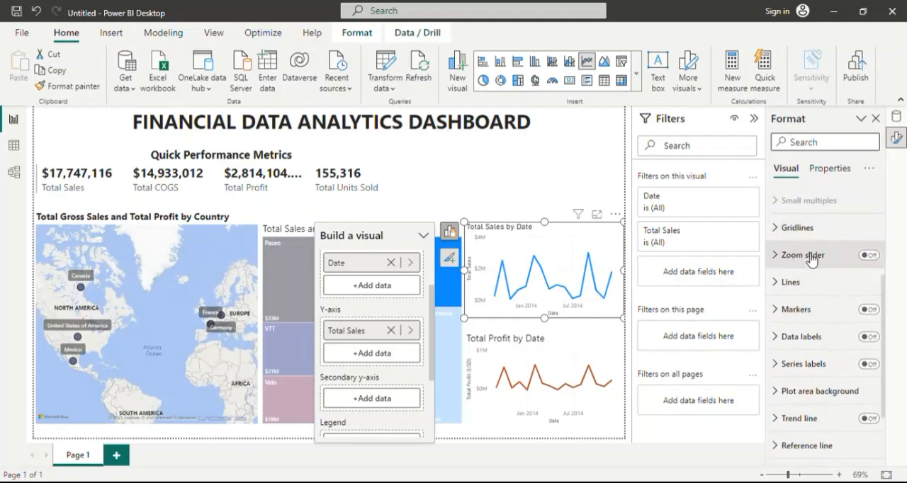
{"action": "scroll", "coordinate": [788, 295], "scroll_direction": "down", "scroll_amount": 1}
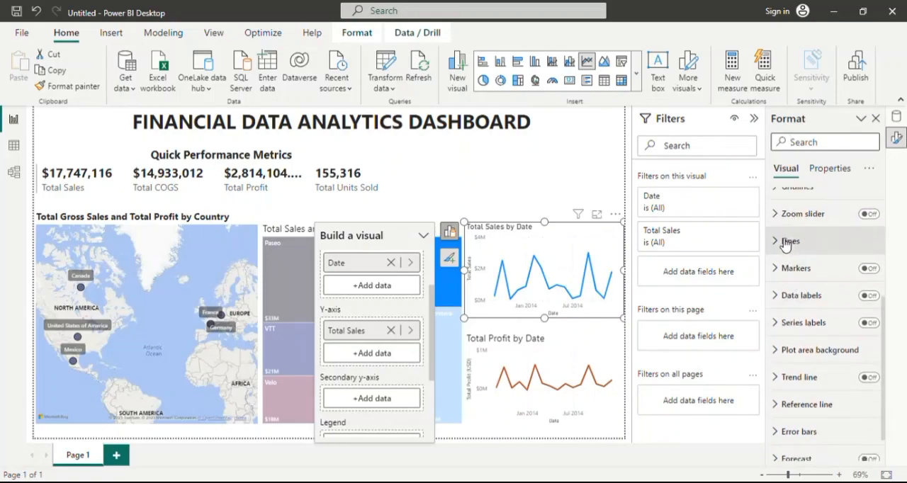
{"action": "left_click", "coordinate": [781, 242]}
{"action": "scroll", "coordinate": [786, 305], "scroll_direction": "down", "scroll_amount": 5}
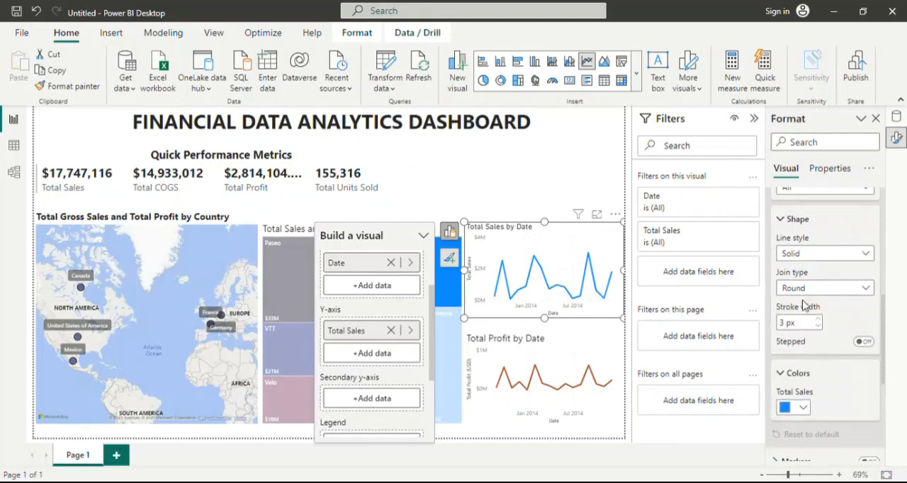
{"action": "left_click", "coordinate": [803, 323]}
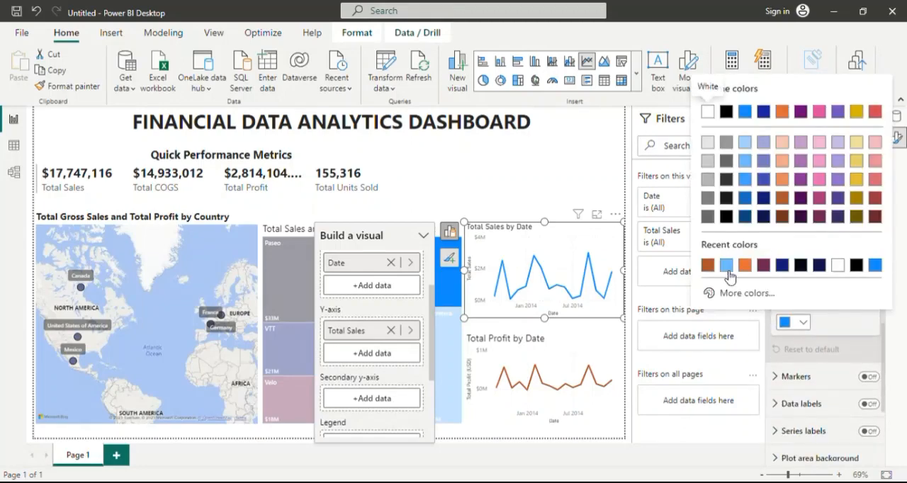
{"action": "left_click", "coordinate": [706, 265]}
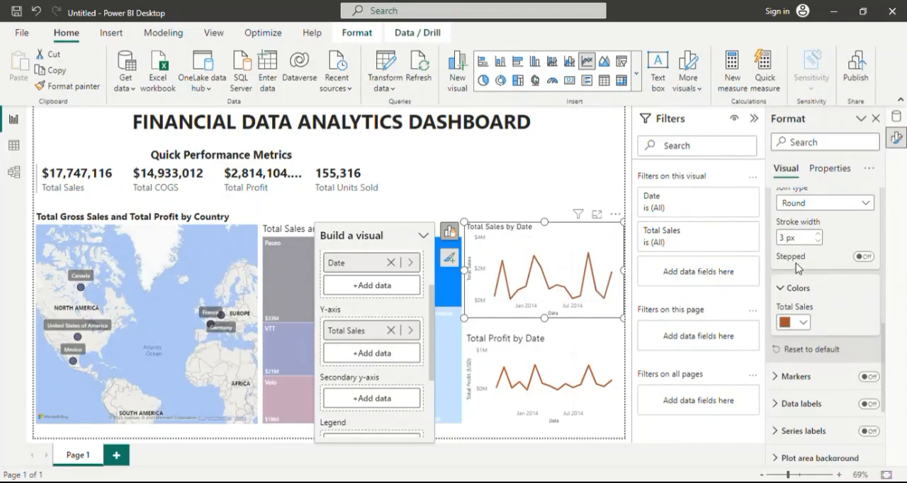
{"action": "scroll", "coordinate": [799, 269], "scroll_direction": "up", "scroll_amount": 2}
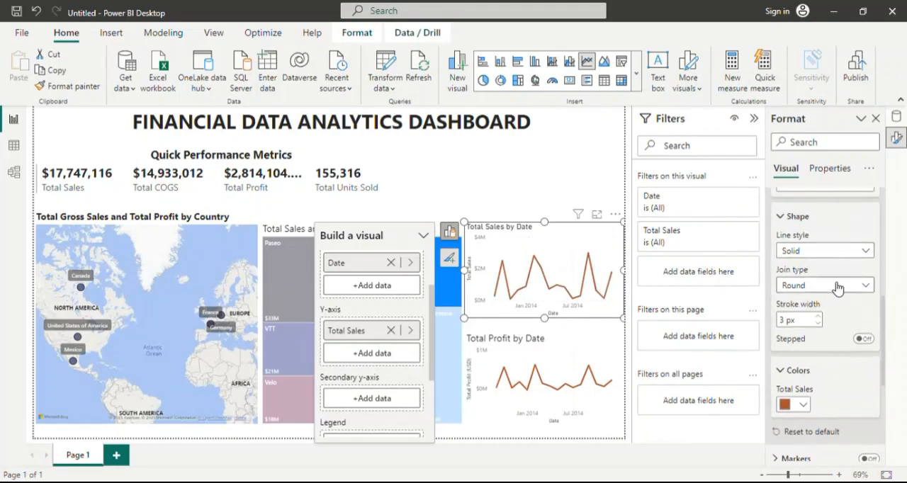
{"action": "scroll", "coordinate": [814, 286], "scroll_direction": "up", "scroll_amount": 3}
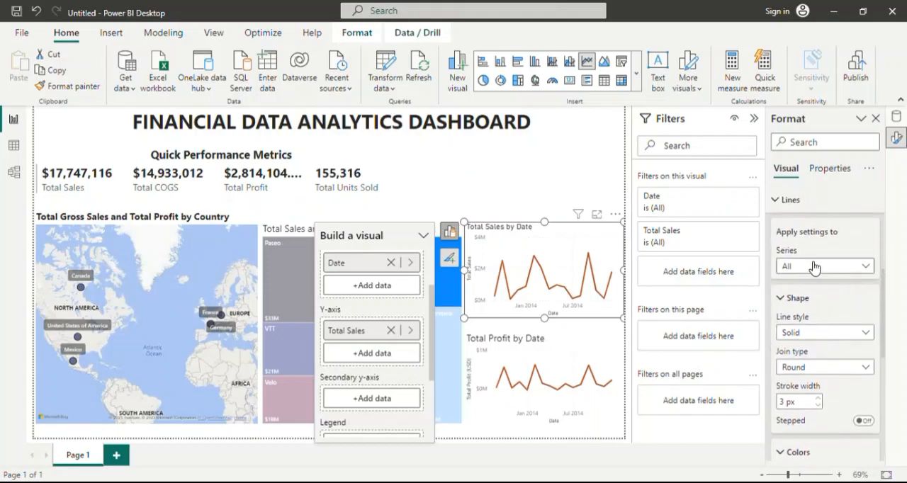
{"action": "left_click", "coordinate": [784, 201]}
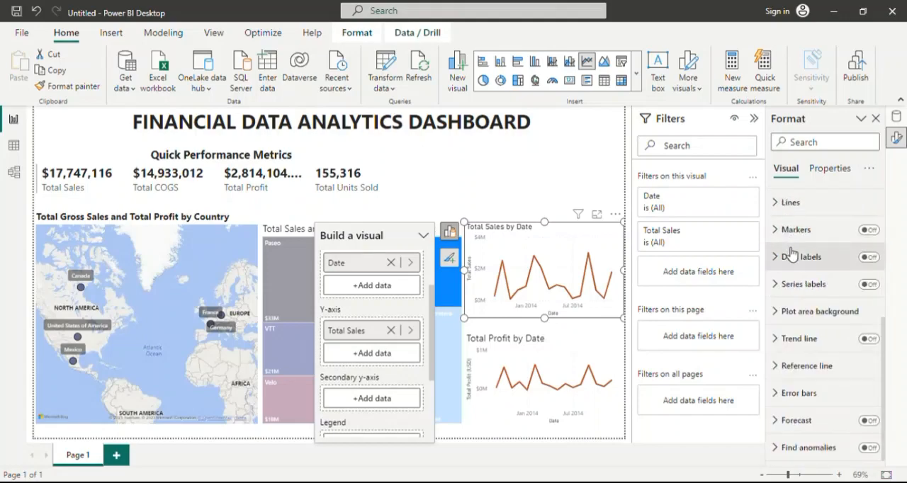
{"action": "left_click", "coordinate": [781, 259]}
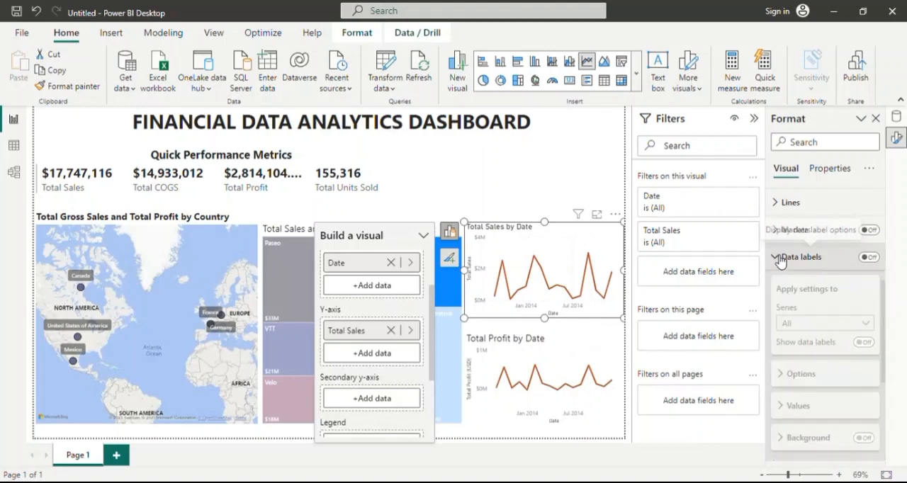
{"action": "left_click", "coordinate": [790, 256]}
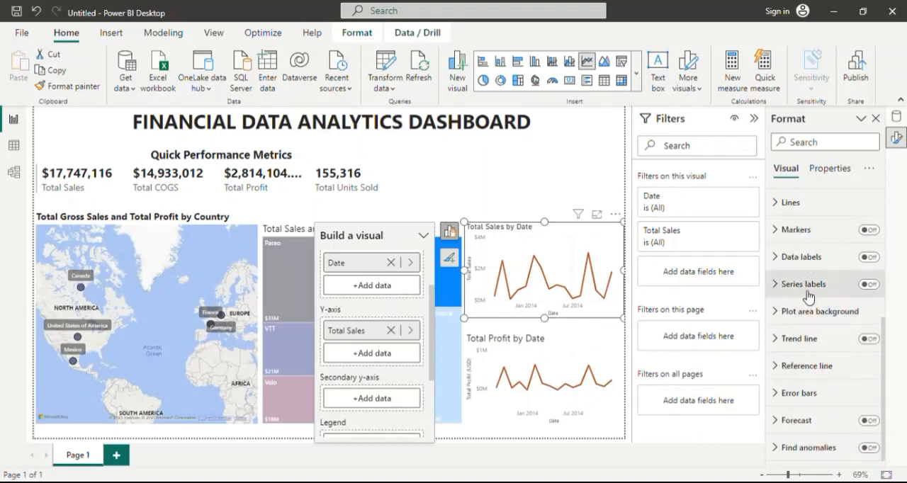
Set the Total Sales by Date chart's title font to Segoe UI at size 15, collapse the Title settings and deselect the chart.
{"action": "scroll", "coordinate": [808, 312], "scroll_direction": "up", "scroll_amount": 5}
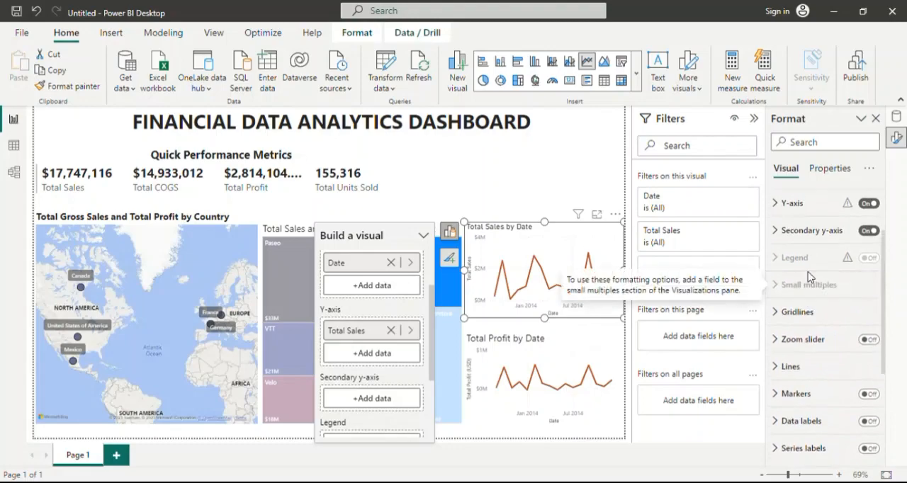
{"action": "scroll", "coordinate": [806, 290], "scroll_direction": "up", "scroll_amount": 3}
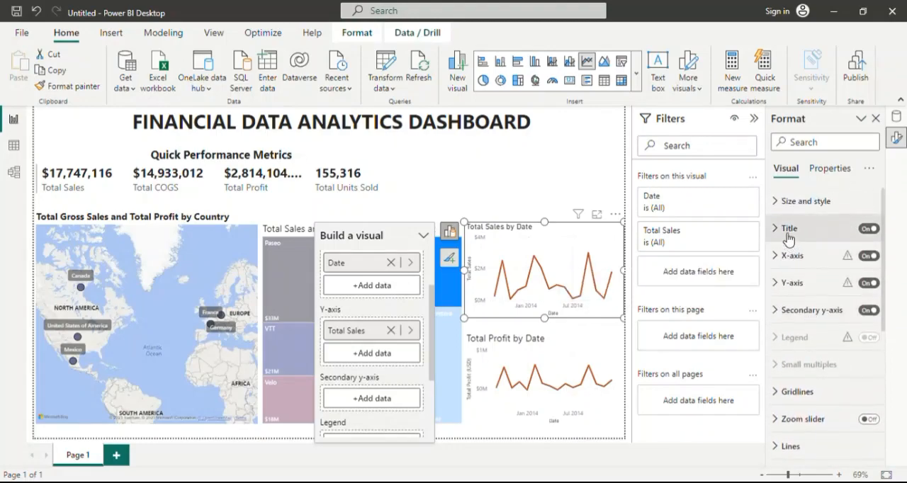
{"action": "left_click", "coordinate": [786, 228]}
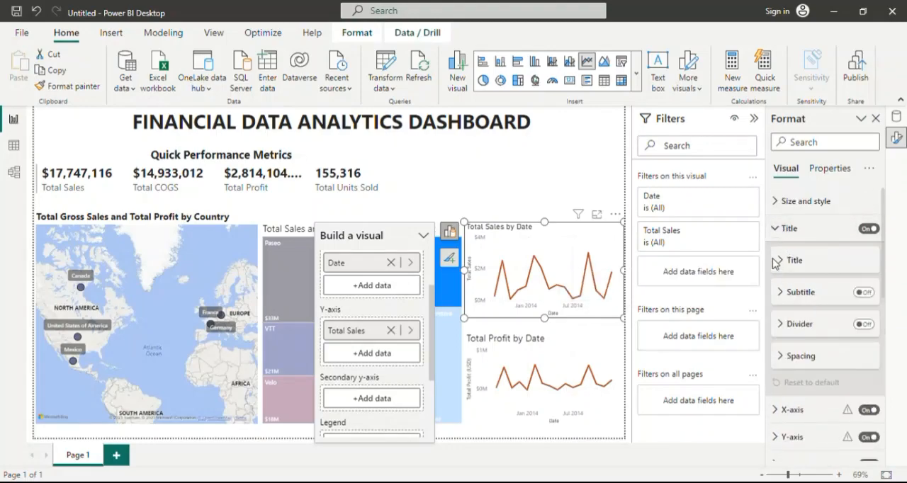
{"action": "left_click", "coordinate": [783, 260]}
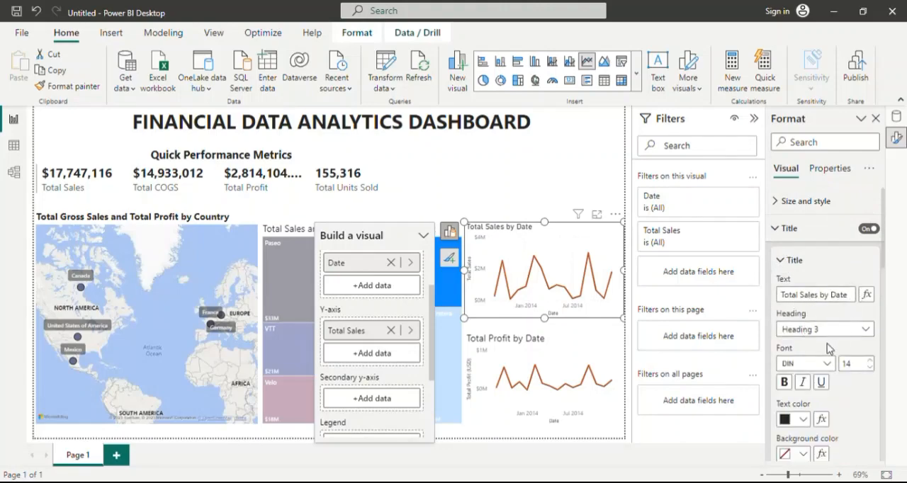
{"action": "scroll", "coordinate": [838, 333], "scroll_direction": "down", "scroll_amount": 1}
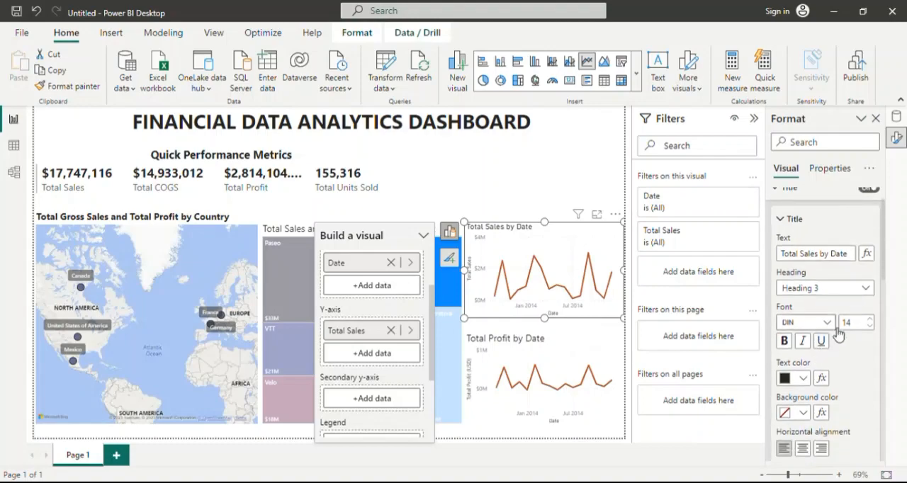
{"action": "left_click", "coordinate": [826, 322]}
{"action": "scroll", "coordinate": [821, 260], "scroll_direction": "down", "scroll_amount": 2}
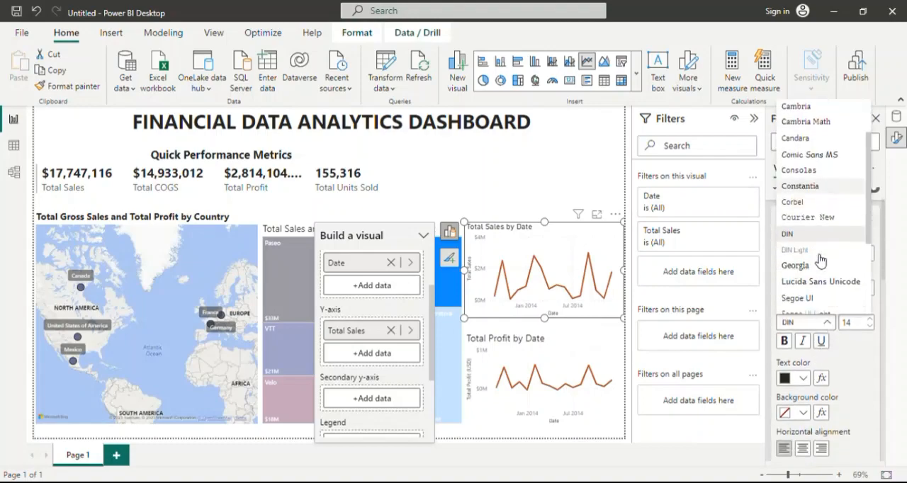
{"action": "scroll", "coordinate": [814, 263], "scroll_direction": "down", "scroll_amount": 1}
{"action": "left_click", "coordinate": [806, 267]}
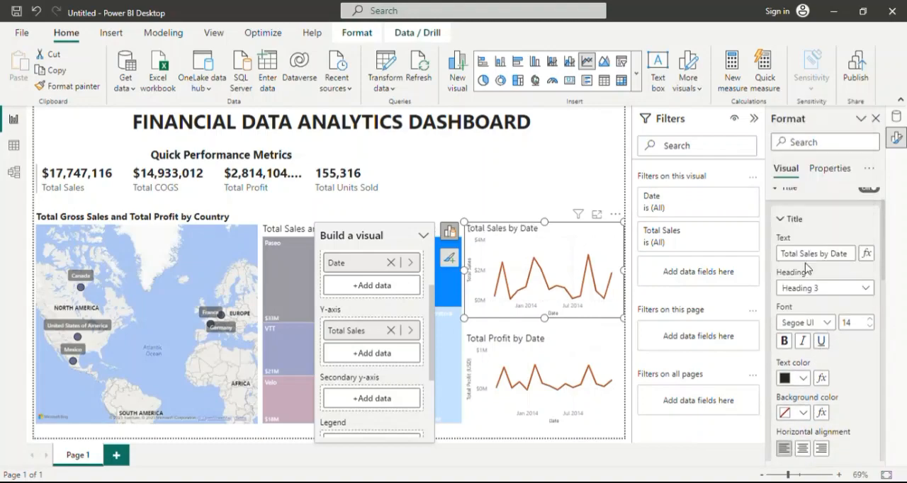
{"action": "left_click", "coordinate": [870, 319]}
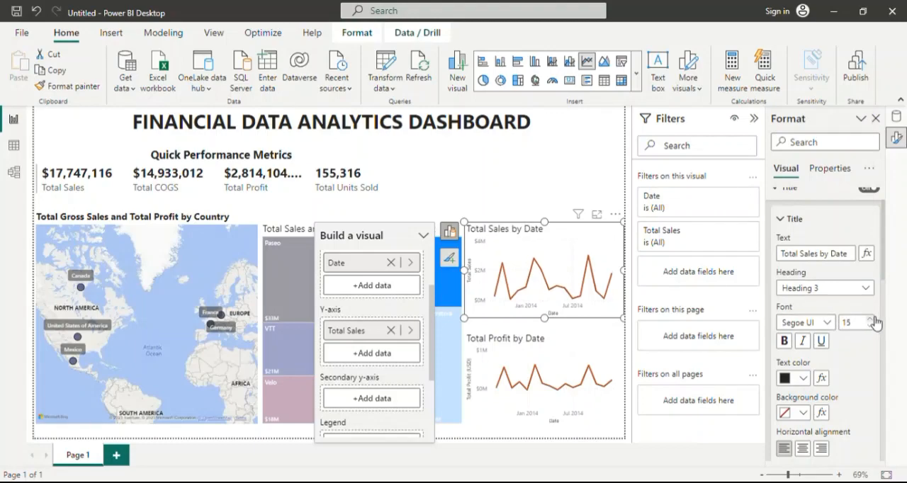
{"action": "scroll", "coordinate": [867, 331], "scroll_direction": "down", "scroll_amount": 2}
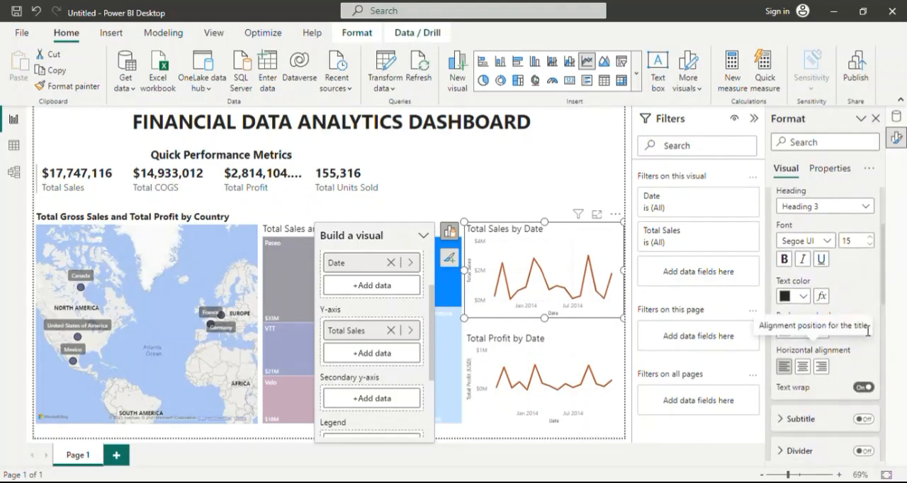
{"action": "scroll", "coordinate": [867, 330], "scroll_direction": "up", "scroll_amount": 3}
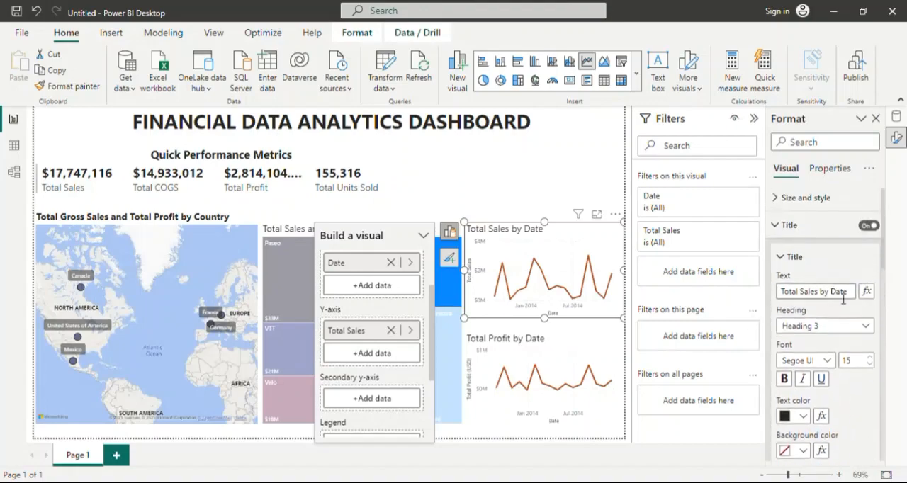
{"action": "left_click", "coordinate": [777, 233]}
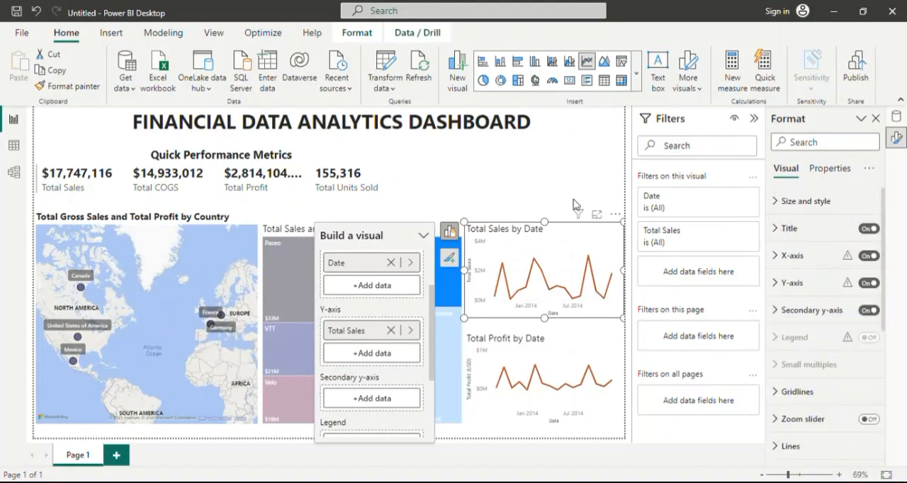
{"action": "left_click", "coordinate": [540, 170]}
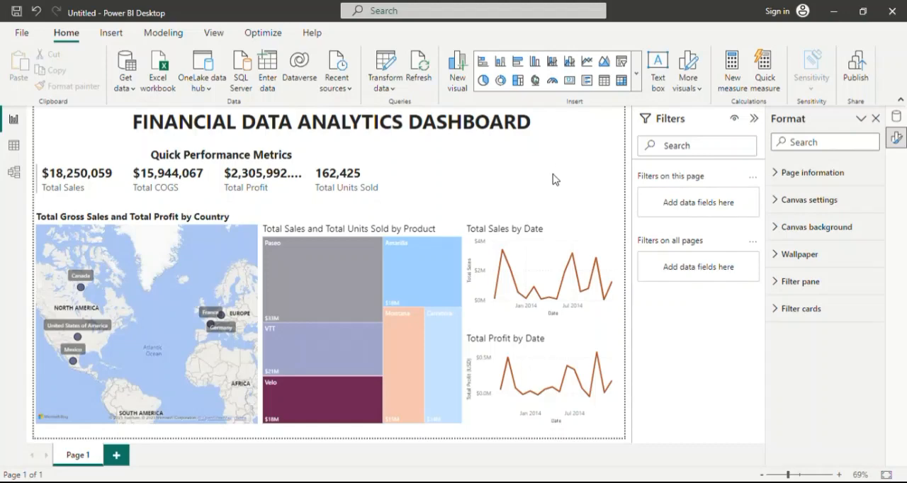
Insert a slicer into the empty area of the dashboard above the line charts.
{"action": "left_click", "coordinate": [636, 75]}
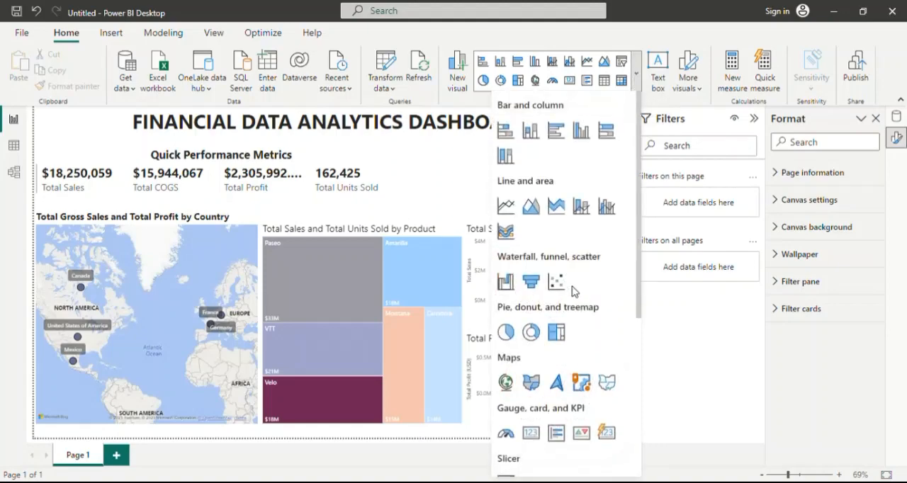
{"action": "scroll", "coordinate": [584, 270], "scroll_direction": "down", "scroll_amount": 5}
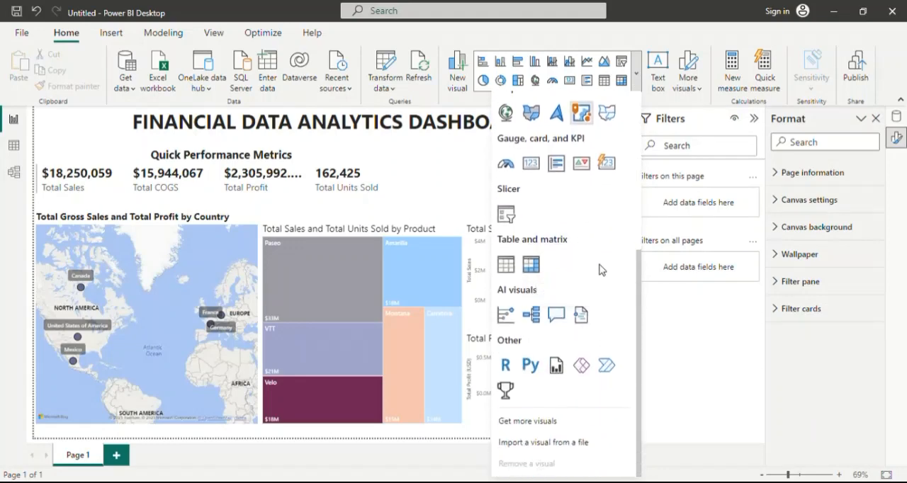
{"action": "scroll", "coordinate": [598, 270], "scroll_direction": "up", "scroll_amount": 3}
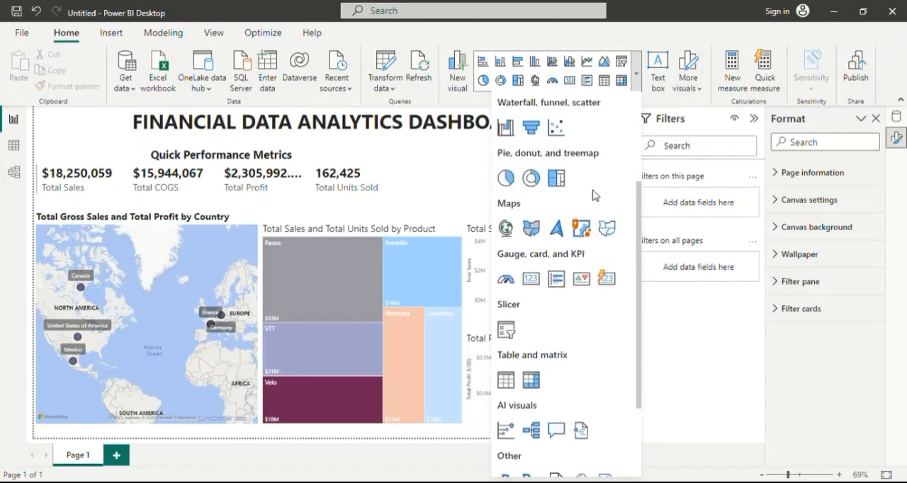
{"action": "scroll", "coordinate": [593, 195], "scroll_direction": "up", "scroll_amount": 3}
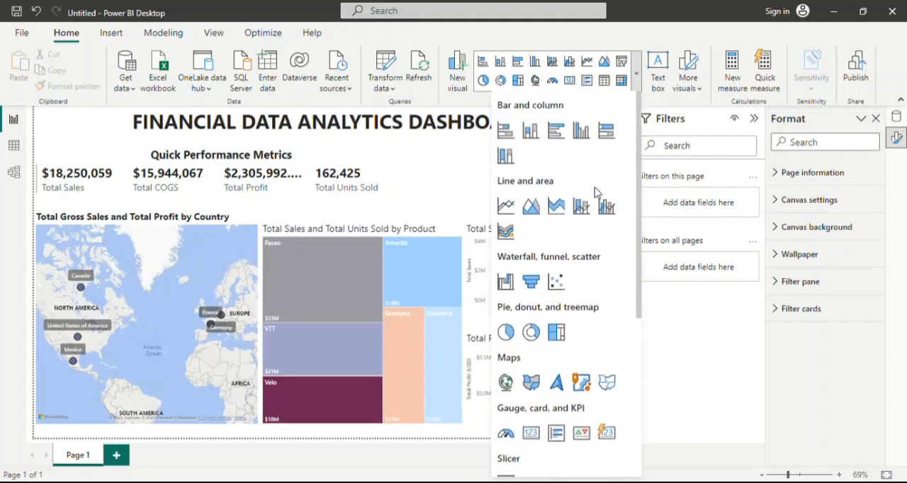
{"action": "scroll", "coordinate": [606, 275], "scroll_direction": "down", "scroll_amount": 6}
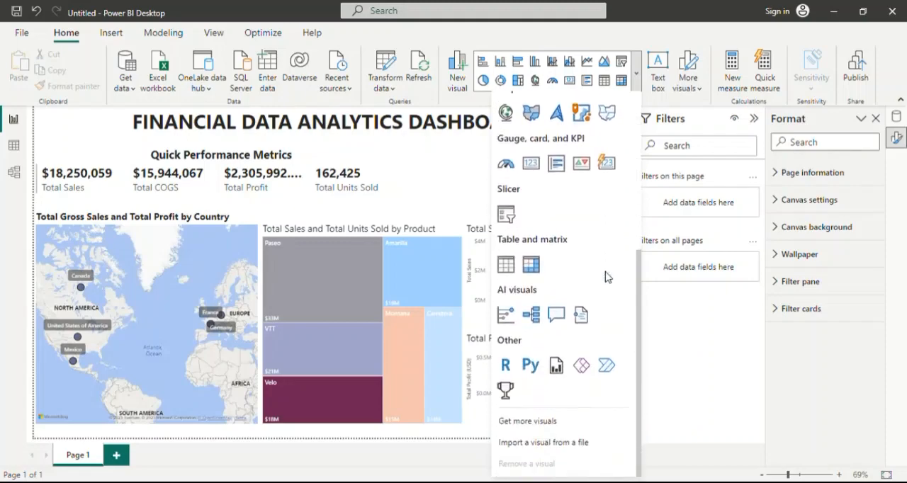
{"action": "scroll", "coordinate": [607, 277], "scroll_direction": "up", "scroll_amount": 1}
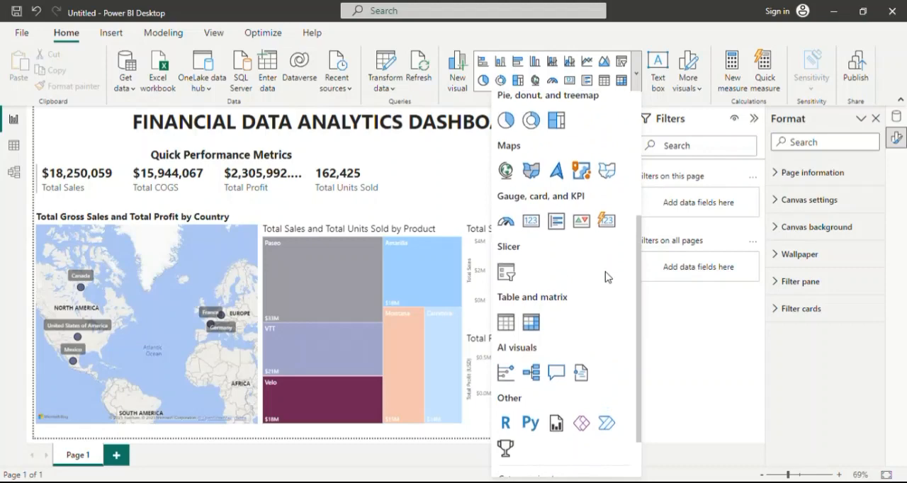
{"action": "scroll", "coordinate": [608, 277], "scroll_direction": "up", "scroll_amount": 1}
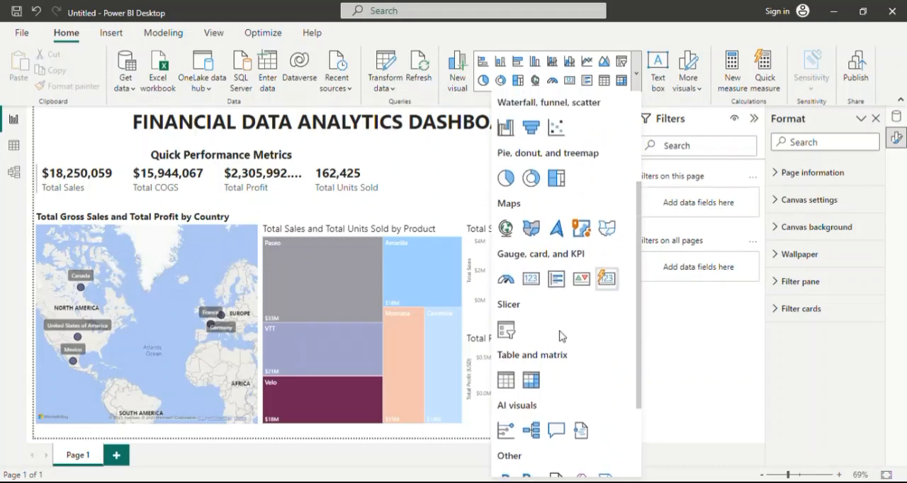
{"action": "left_click", "coordinate": [505, 331]}
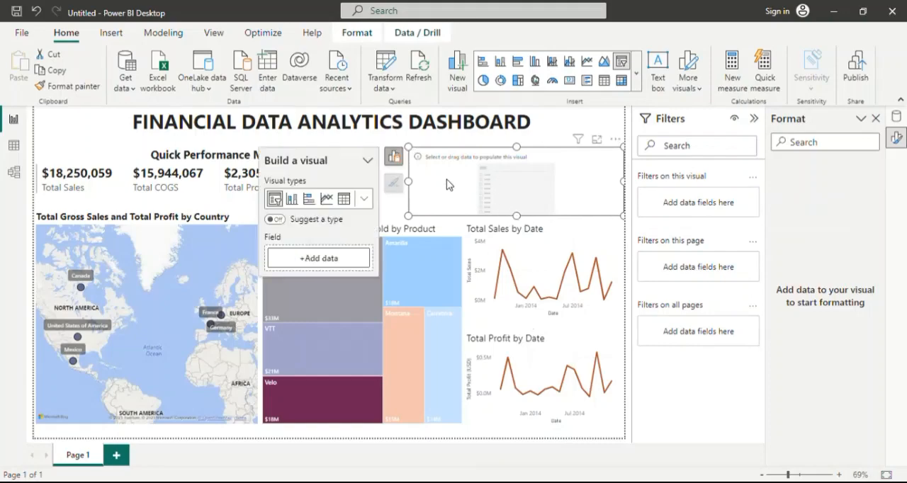
Assign Segment as the slicer's field and look through the segment options it lists.
{"action": "left_click", "coordinate": [897, 117]}
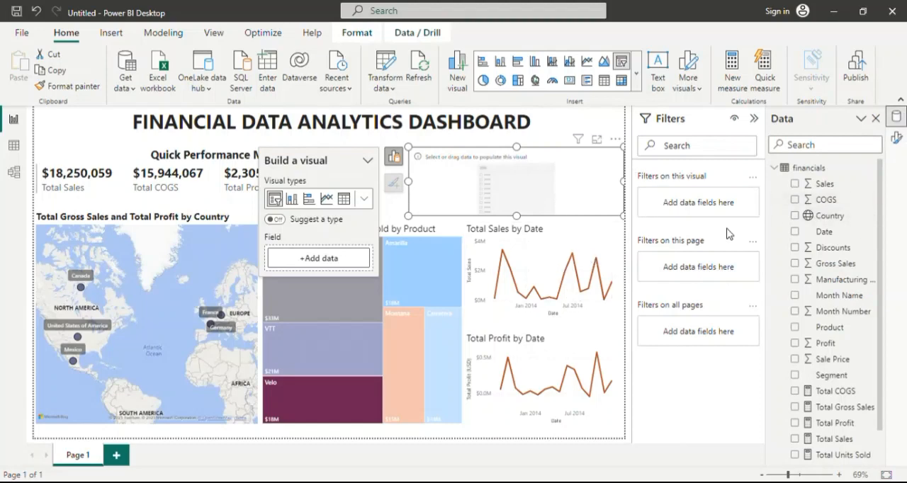
{"action": "scroll", "coordinate": [840, 280], "scroll_direction": "down", "scroll_amount": 1}
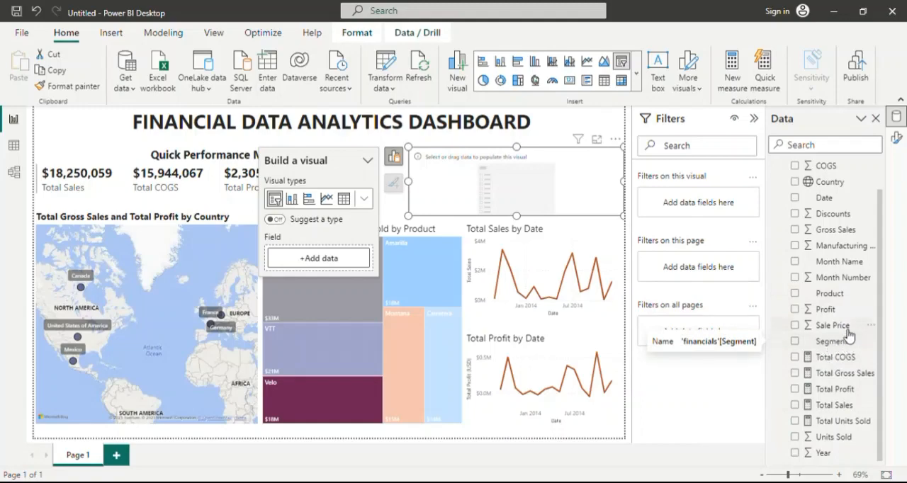
{"action": "left_click_drag", "start_coordinate": [834, 341], "coordinate": [359, 259]}
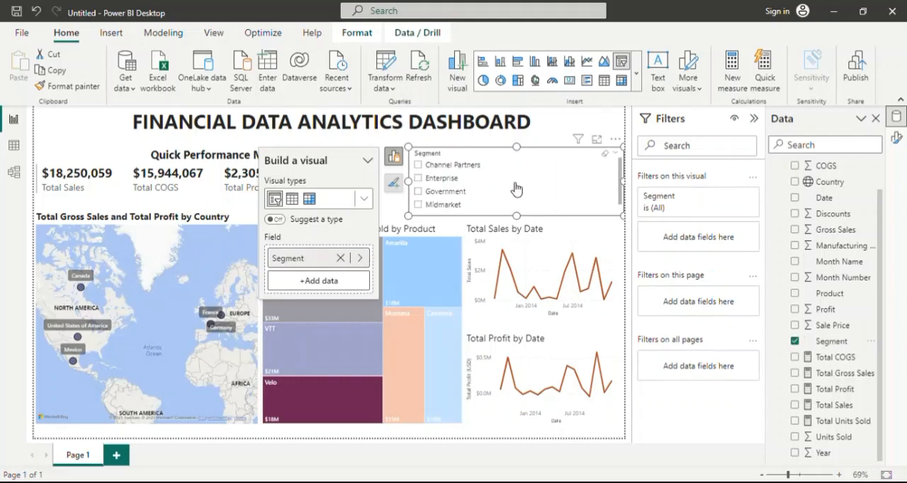
{"action": "scroll", "coordinate": [492, 178], "scroll_direction": "down", "scroll_amount": 1}
{"action": "scroll", "coordinate": [493, 179], "scroll_direction": "up", "scroll_amount": 1}
{"action": "scroll", "coordinate": [480, 190], "scroll_direction": "down", "scroll_amount": 1}
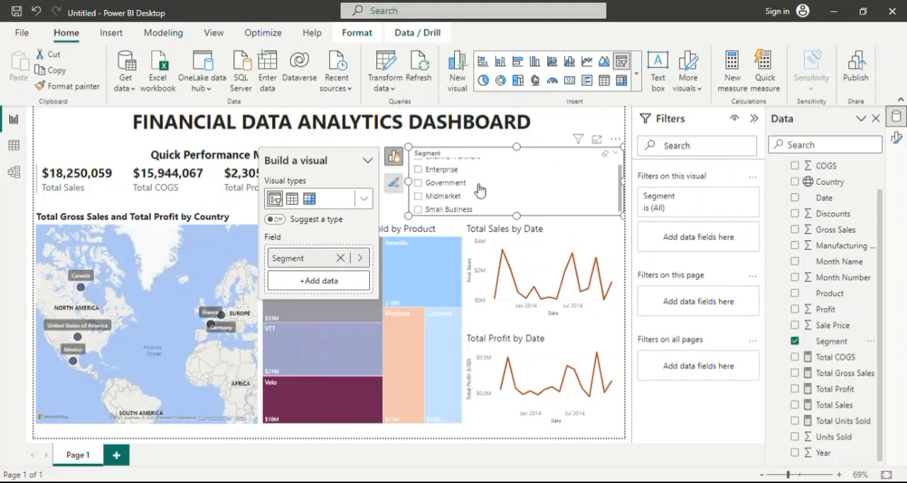
Look through the Segment slicer's options and filter the dashboard by single segments such as Government, Enterprise and Channel Partners.
{"action": "scroll", "coordinate": [492, 187], "scroll_direction": "down", "scroll_amount": 1}
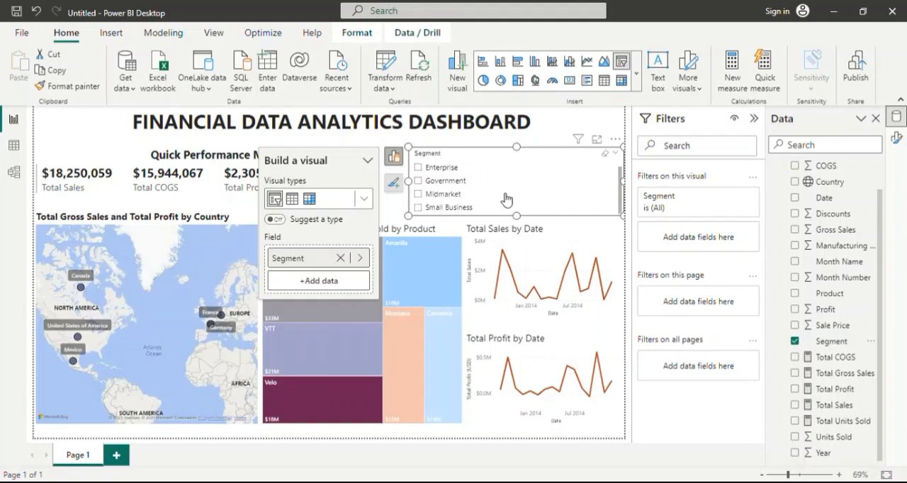
{"action": "scroll", "coordinate": [511, 196], "scroll_direction": "up", "scroll_amount": 1}
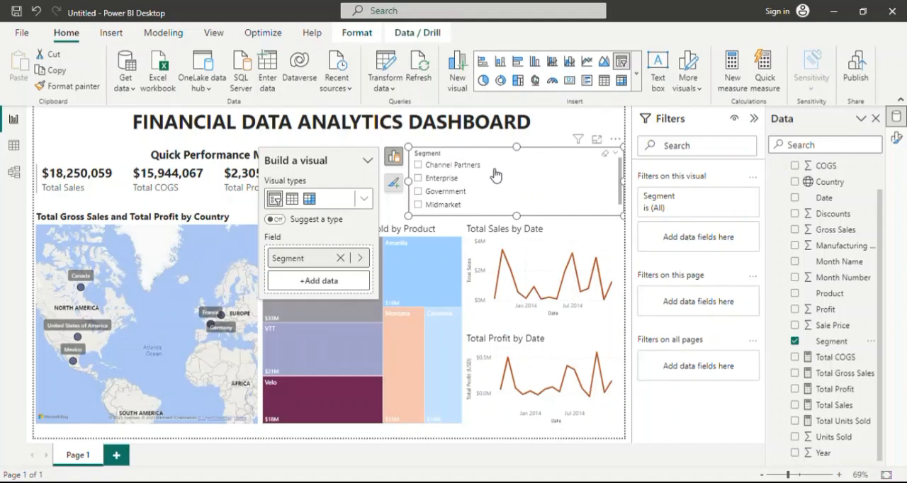
{"action": "scroll", "coordinate": [489, 180], "scroll_direction": "down", "scroll_amount": 1}
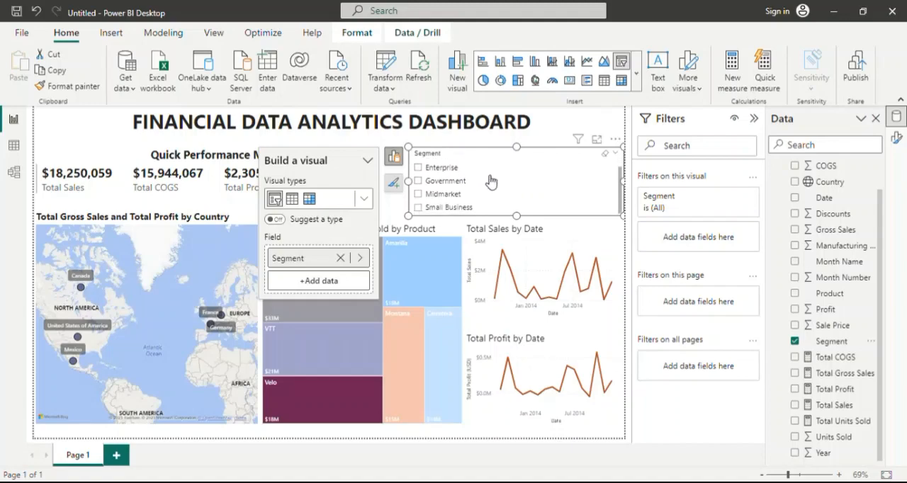
{"action": "scroll", "coordinate": [500, 178], "scroll_direction": "up", "scroll_amount": 1}
{"action": "scroll", "coordinate": [499, 178], "scroll_direction": "down", "scroll_amount": 1}
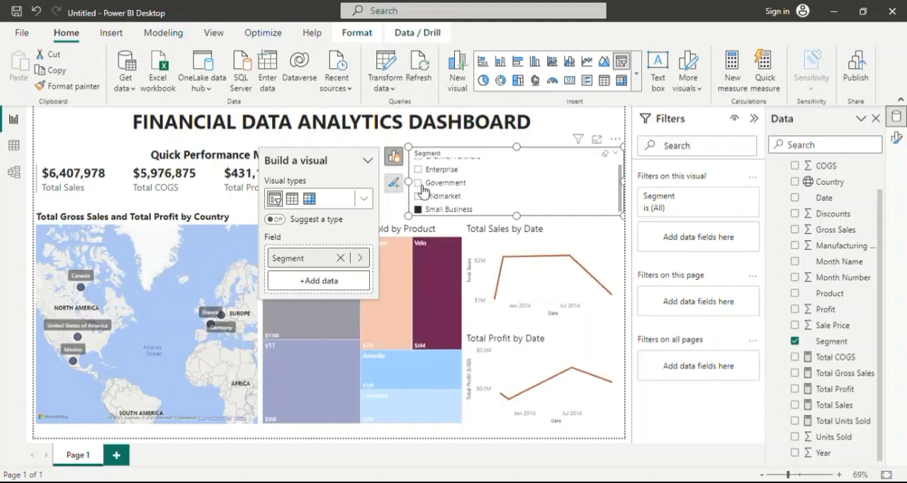
{"action": "left_click", "coordinate": [423, 185]}
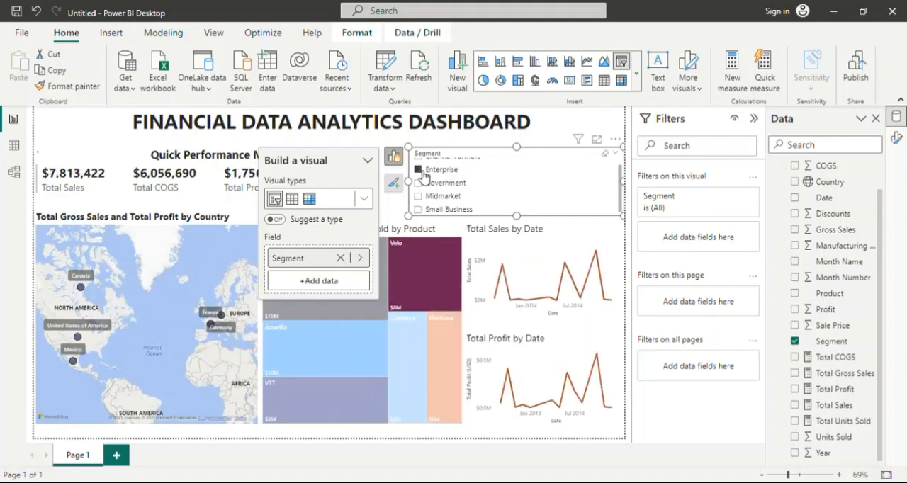
{"action": "scroll", "coordinate": [425, 173], "scroll_direction": "up", "scroll_amount": 1}
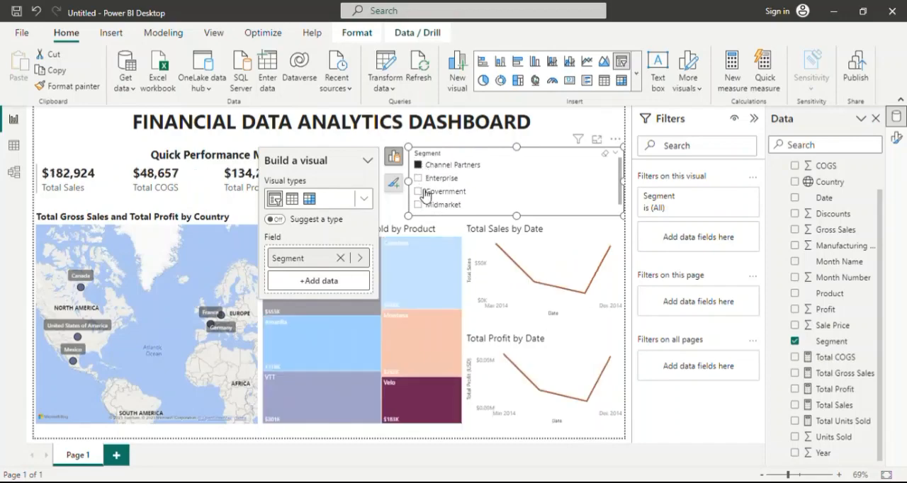
{"action": "left_click", "coordinate": [424, 195]}
{"action": "left_click", "coordinate": [422, 178]}
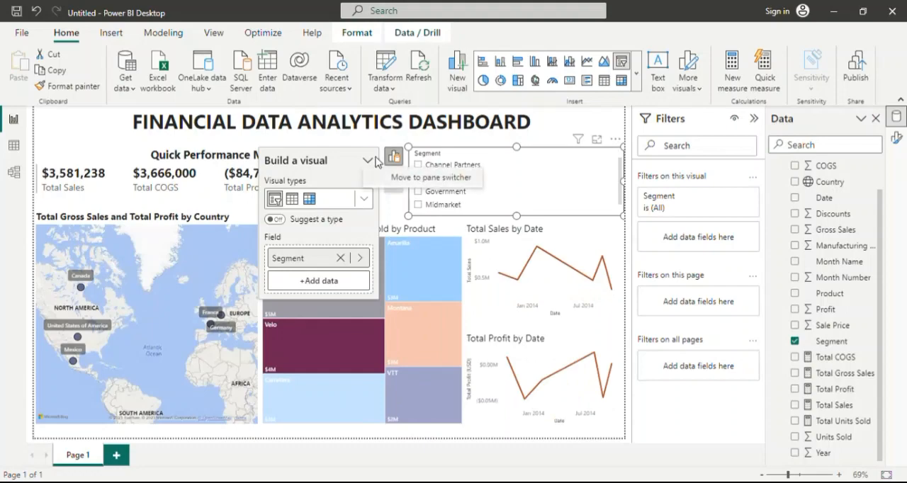
{"action": "left_click", "coordinate": [540, 125]}
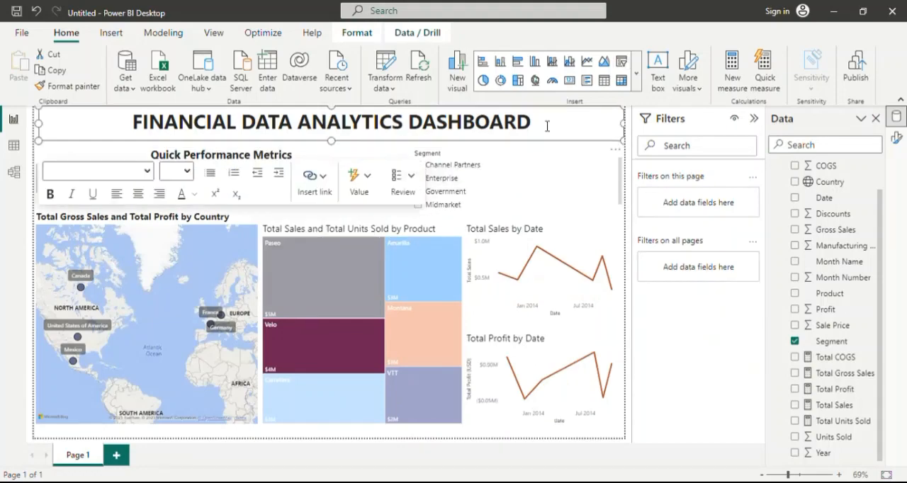
{"action": "left_click", "coordinate": [552, 177]}
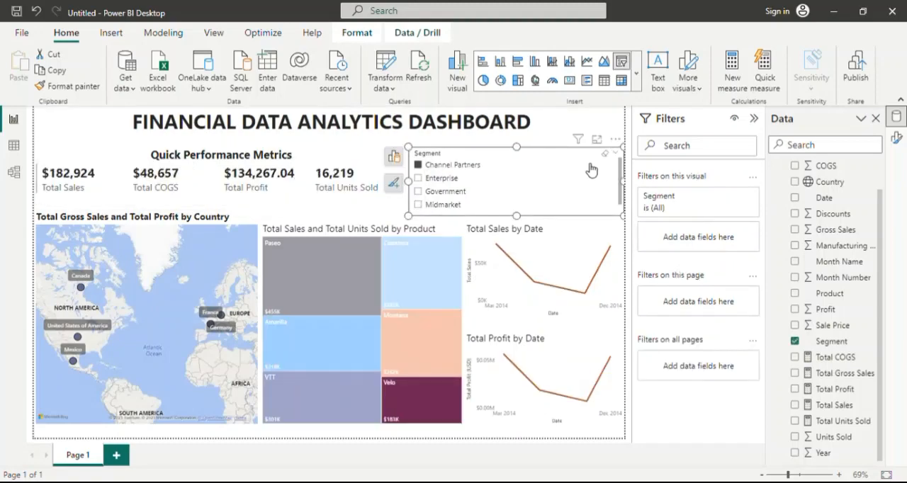
Try the Enterprise, Government and Midmarket filters in the Segment slicer and clear its selections.
{"action": "left_click", "coordinate": [419, 178]}
{"action": "left_click", "coordinate": [419, 191]}
{"action": "left_click", "coordinate": [418, 205]}
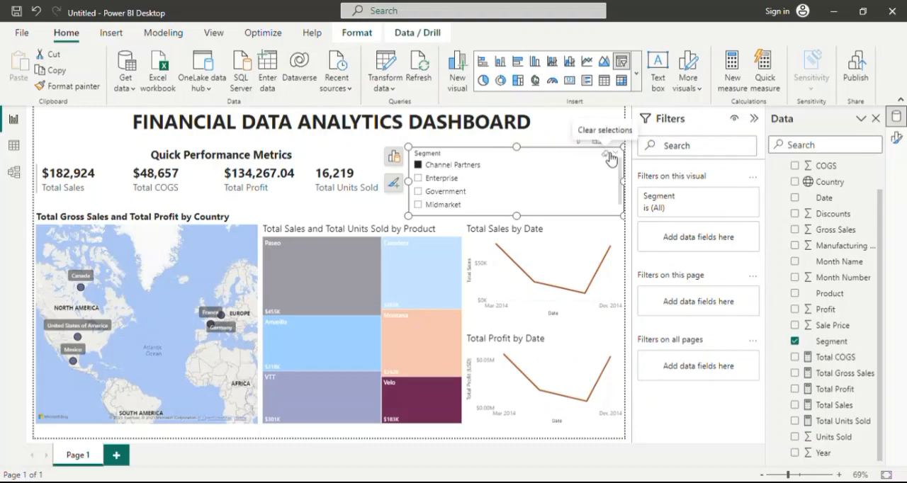
{"action": "left_click", "coordinate": [610, 157]}
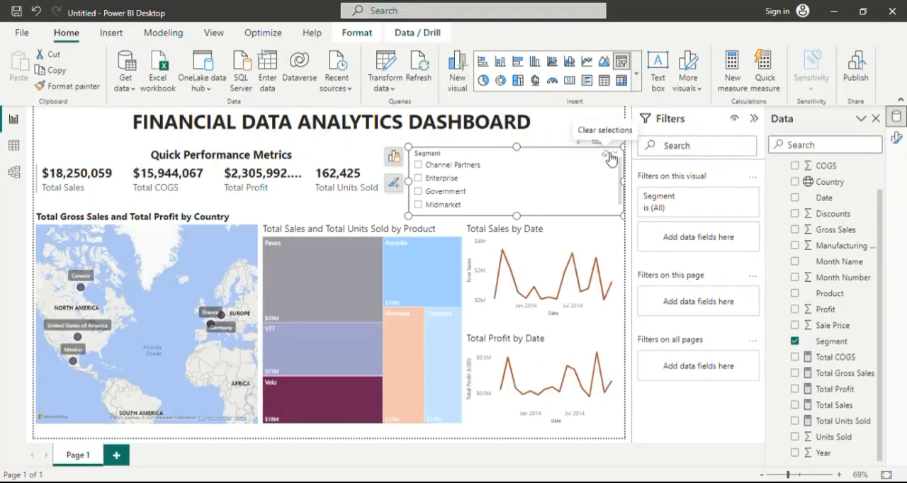
Insert a second slicer beside the Segment slicer and narrow it to fit the free space.
{"action": "left_click", "coordinate": [636, 72]}
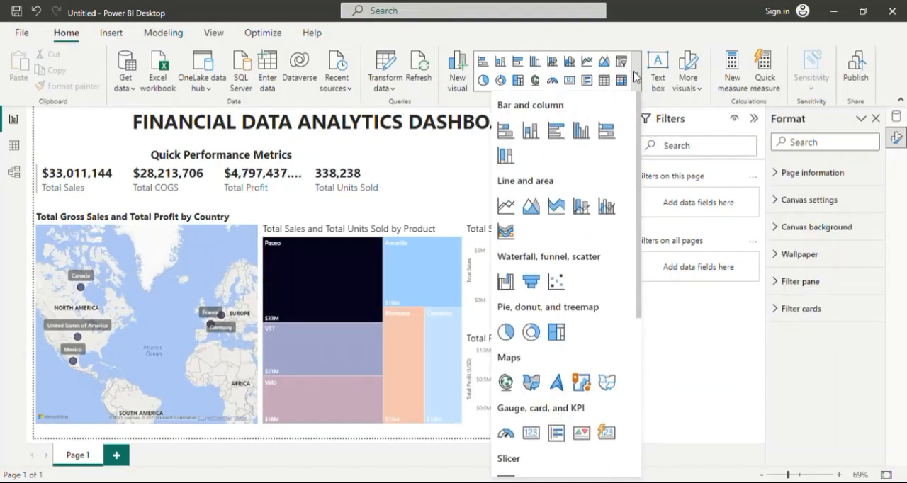
{"action": "left_click", "coordinate": [635, 77]}
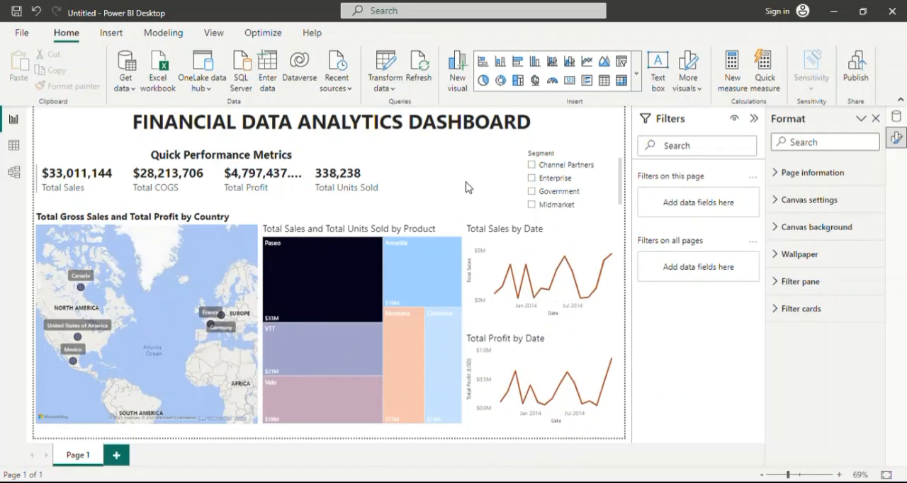
{"action": "left_click", "coordinate": [621, 64]}
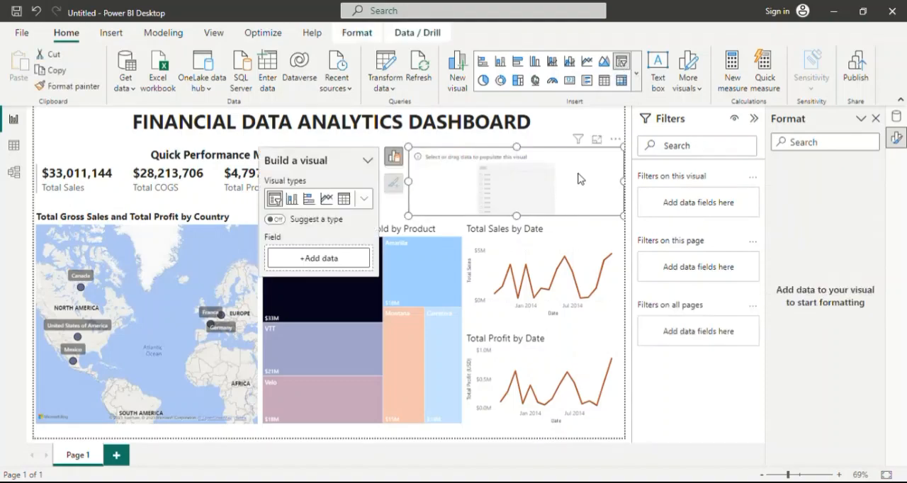
{"action": "left_click_drag", "start_coordinate": [626, 182], "coordinate": [512, 176]}
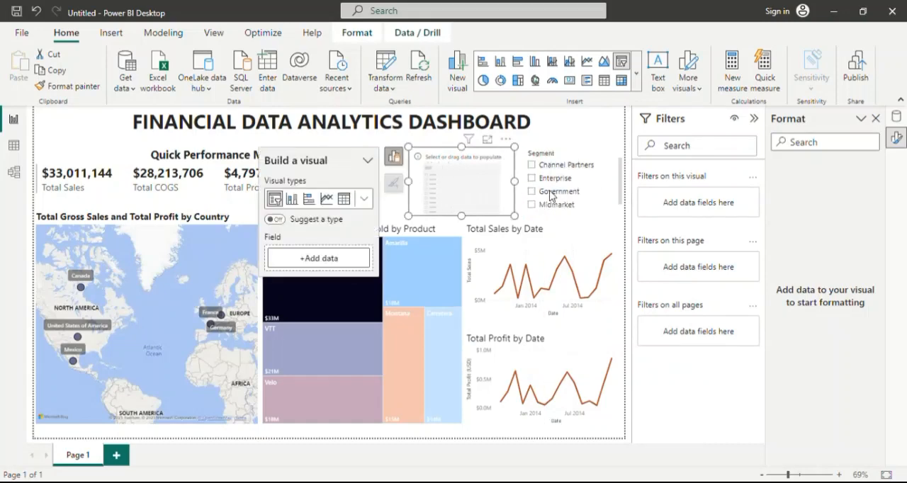
Assign Date as the new slicer's field.
{"action": "left_click", "coordinate": [896, 117]}
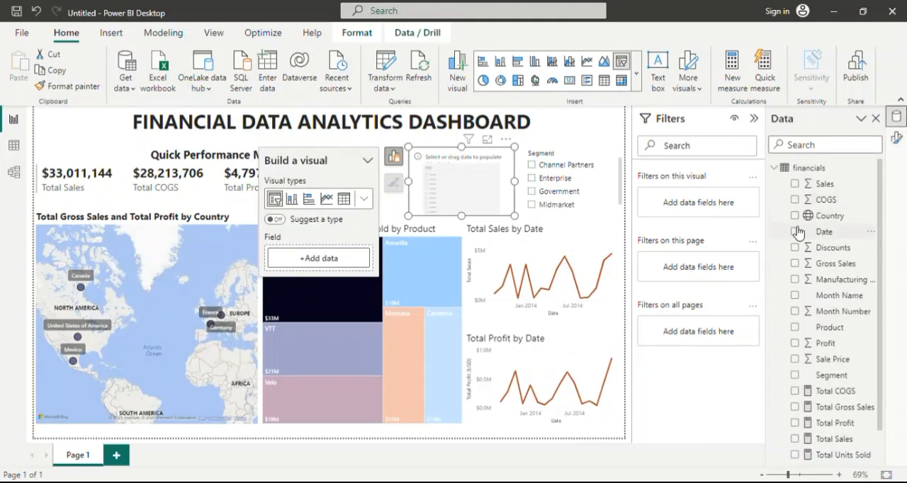
{"action": "left_click_drag", "start_coordinate": [843, 236], "coordinate": [338, 260]}
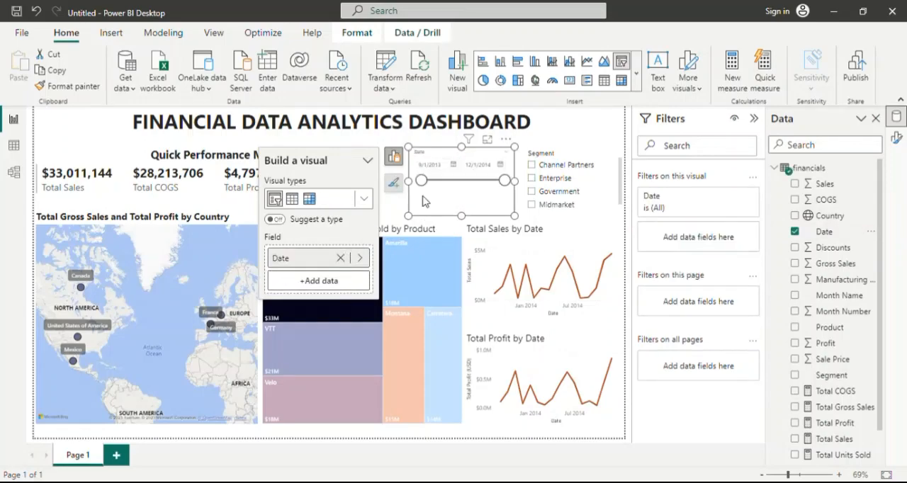
{"action": "left_click", "coordinate": [486, 197]}
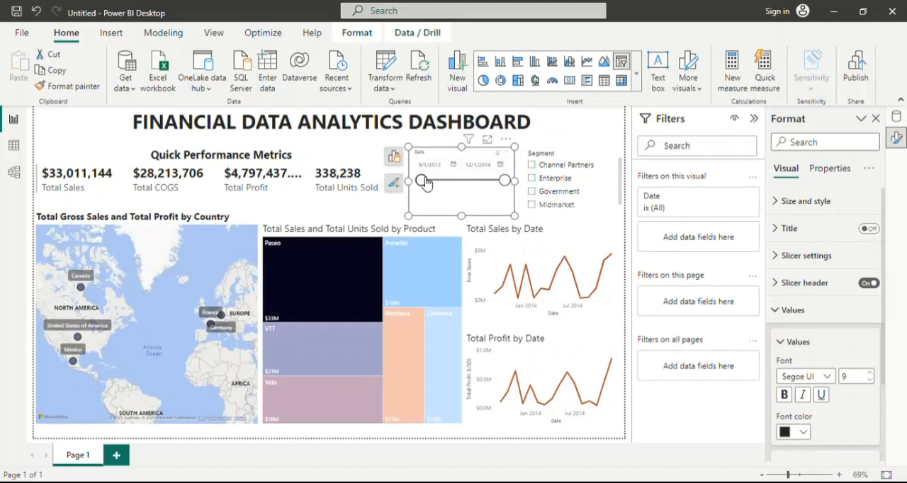
Try the Date slicer's range by moving its start to 12/8/2013, pulling the end date earlier and returning the start to 9/1/2013.
{"action": "left_click_drag", "start_coordinate": [421, 180], "coordinate": [440, 183]}
{"action": "left_click_drag", "start_coordinate": [437, 182], "coordinate": [439, 181]}
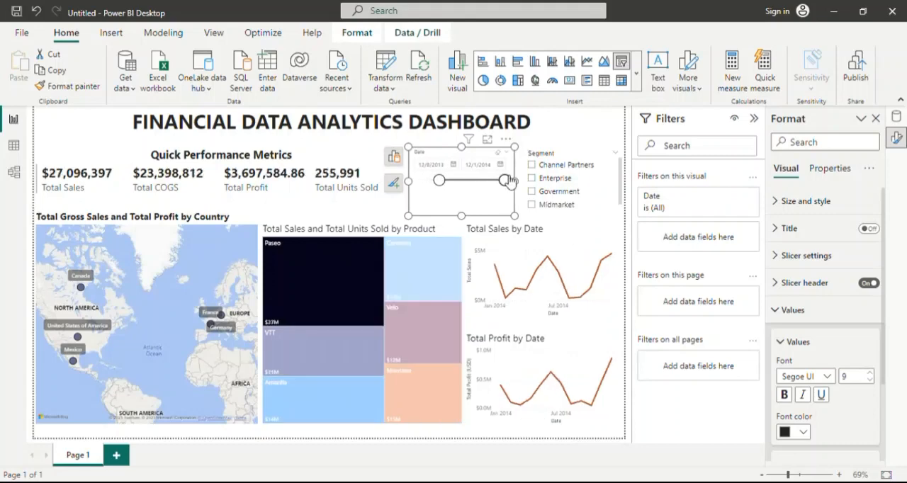
{"action": "mouse_move", "coordinate": [507, 187]}
{"action": "left_mouse_down"}
{"action": "mouse_move", "coordinate": [471, 182]}
{"action": "mouse_move", "coordinate": [502, 186]}
{"action": "left_mouse_up"}
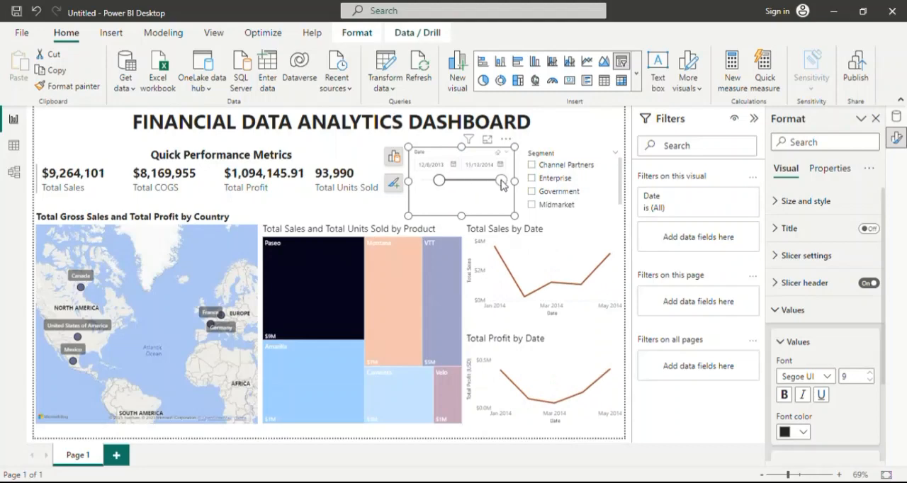
{"action": "left_click_drag", "start_coordinate": [437, 181], "coordinate": [420, 183]}
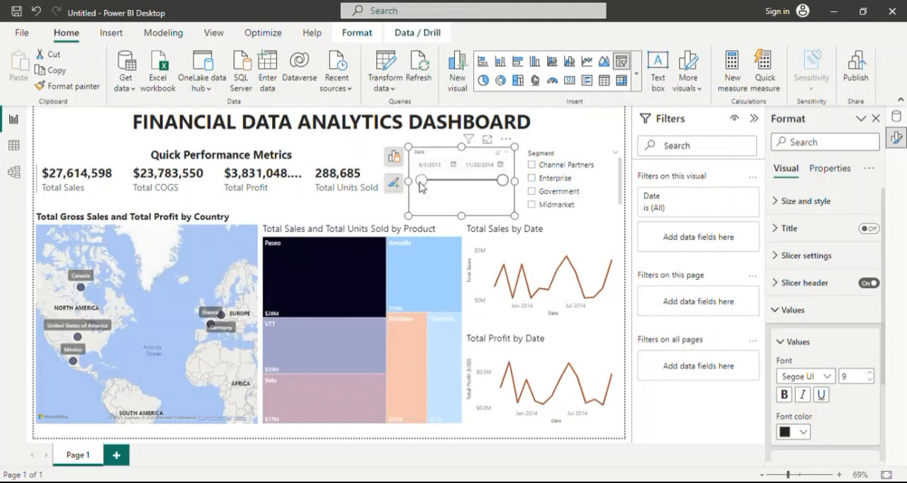
Replace the Date field of the new slicer with Year.
{"action": "left_click", "coordinate": [901, 118]}
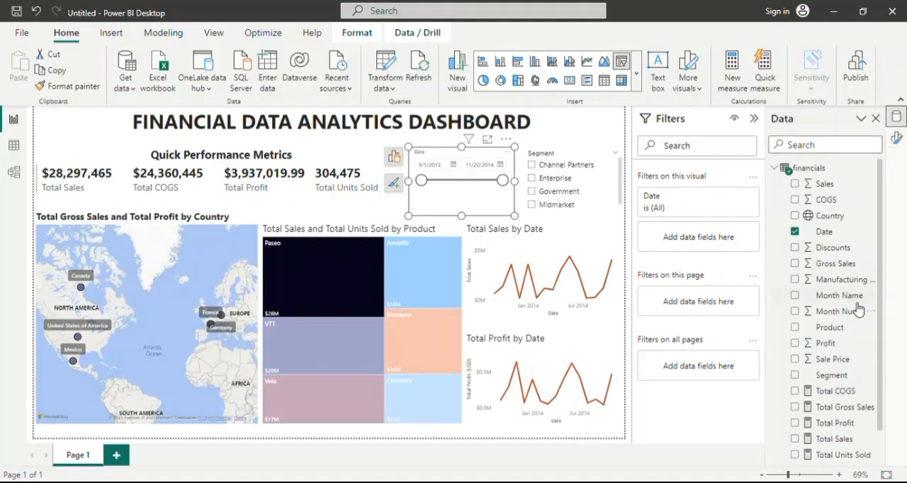
{"action": "scroll", "coordinate": [855, 310], "scroll_direction": "down", "scroll_amount": 1}
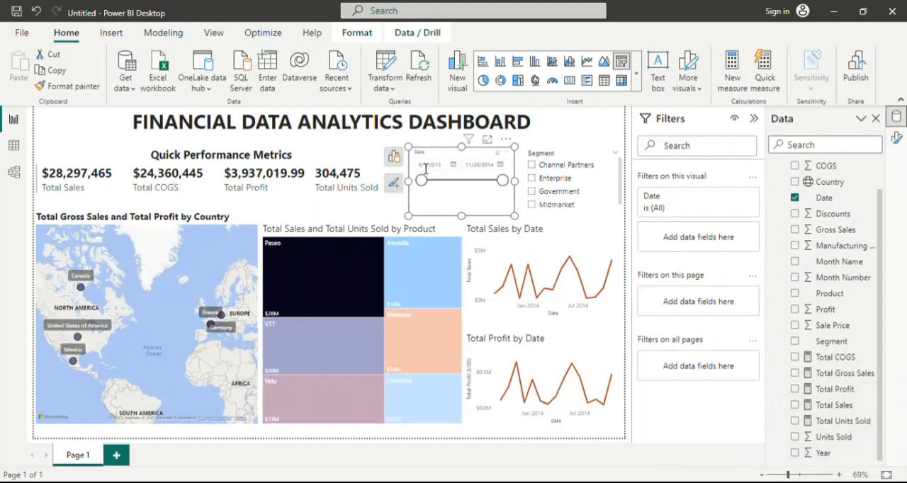
{"action": "left_click", "coordinate": [396, 156]}
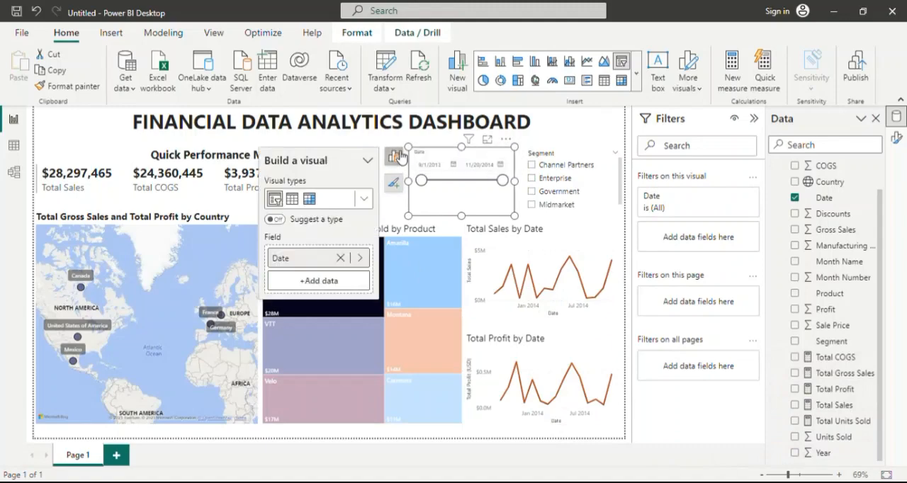
{"action": "left_click", "coordinate": [342, 259]}
{"action": "left_click_drag", "start_coordinate": [828, 454], "coordinate": [340, 257]}
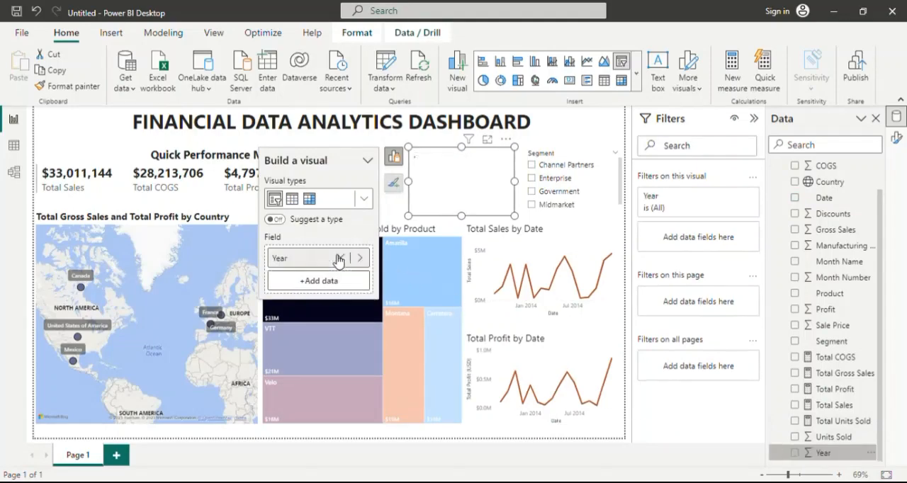
Raise the Year slicer's start value to 2014 to filter the dashboard to 2014 only, and close the slicer's build options.
{"action": "left_click", "coordinate": [469, 166]}
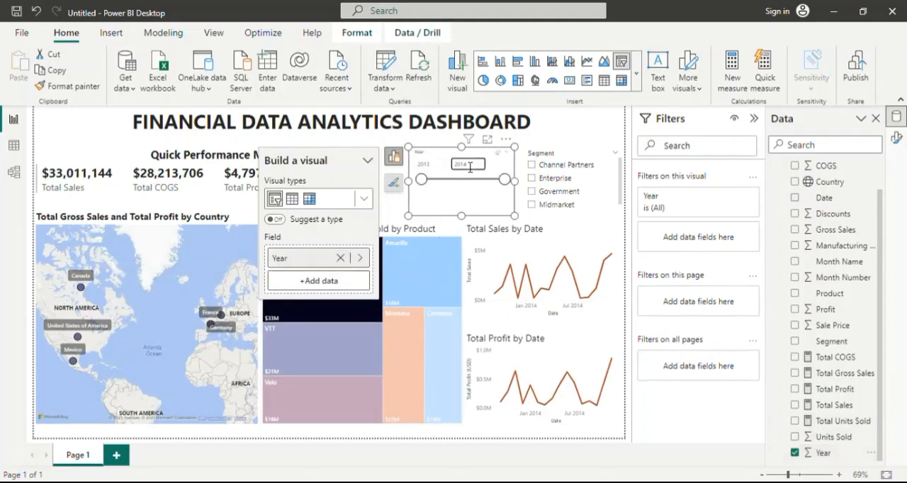
{"action": "left_click", "coordinate": [490, 168]}
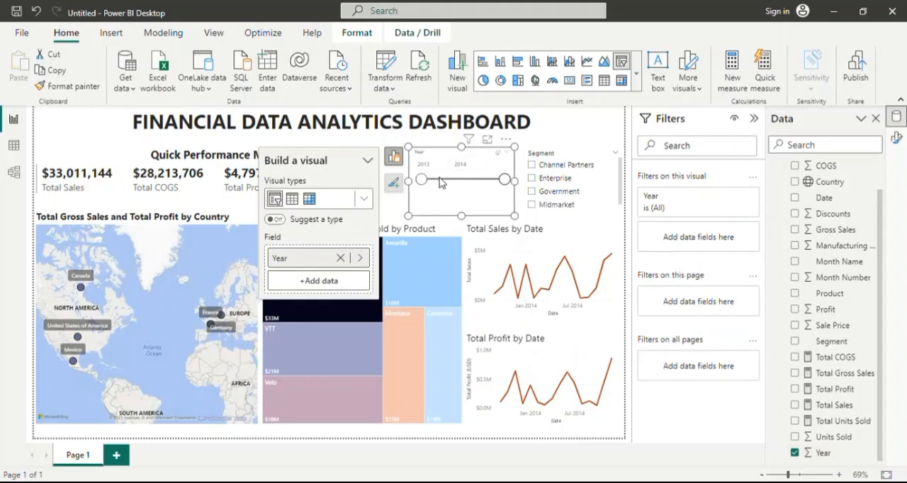
{"action": "left_click_drag", "start_coordinate": [426, 182], "coordinate": [467, 189]}
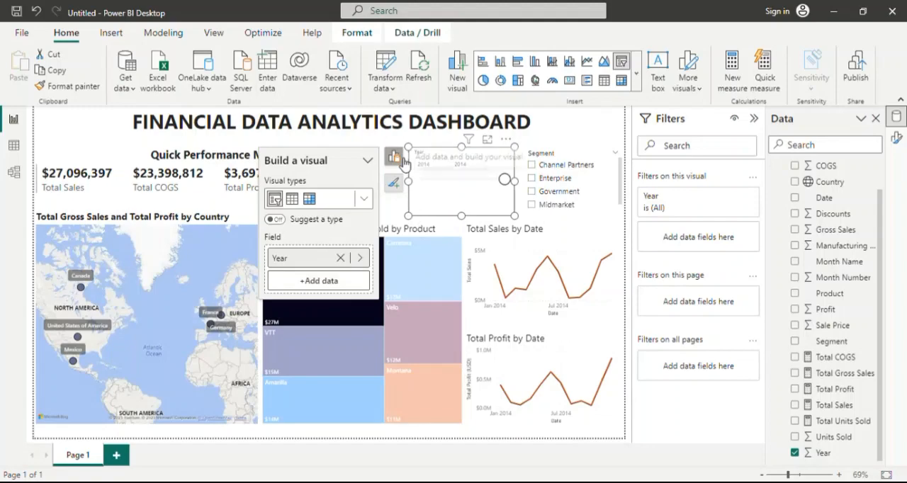
{"action": "left_click", "coordinate": [394, 156]}
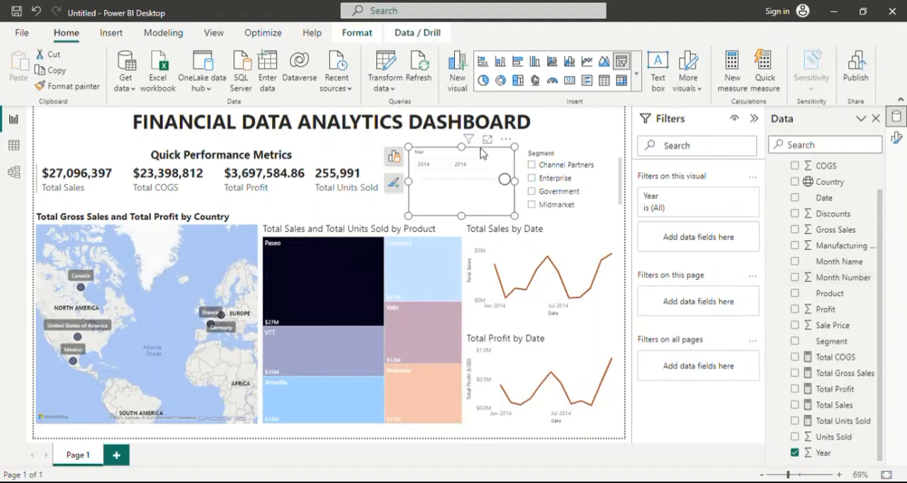
Set the background color of the Year slicer's values to the recently used dark orange.
{"action": "left_click", "coordinate": [896, 138]}
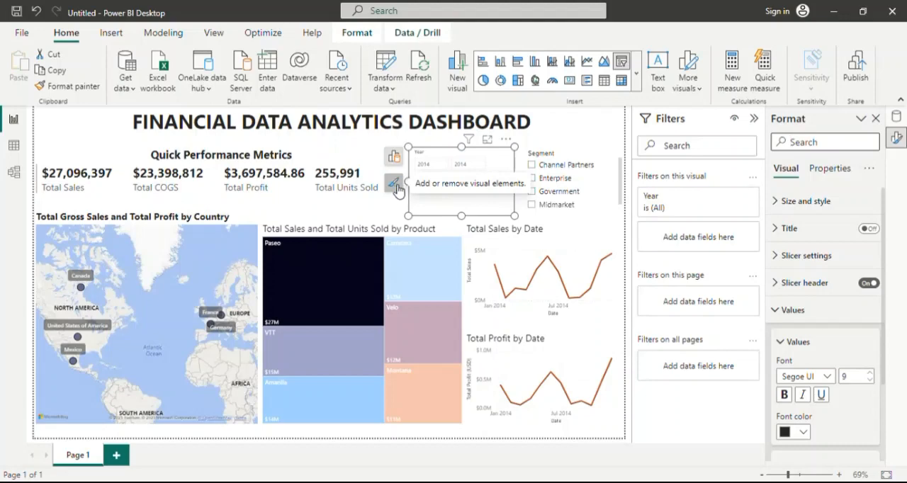
{"action": "left_click", "coordinate": [505, 139]}
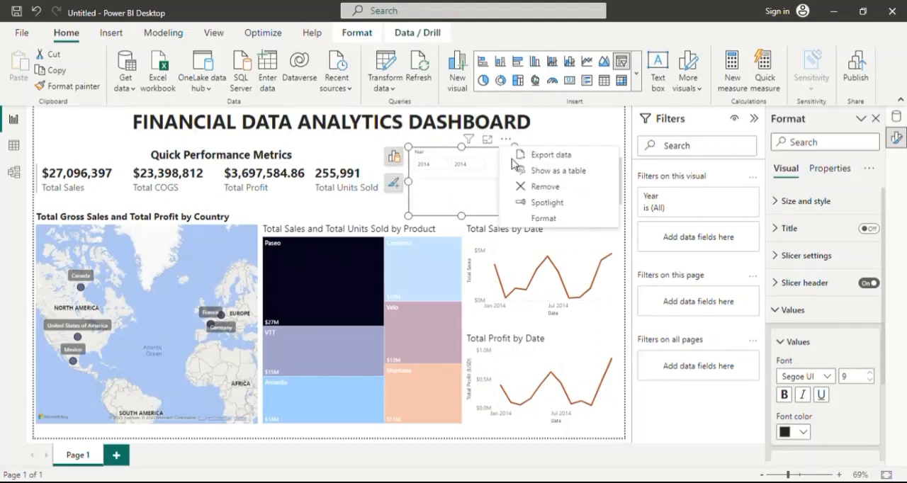
{"action": "left_click", "coordinate": [550, 219]}
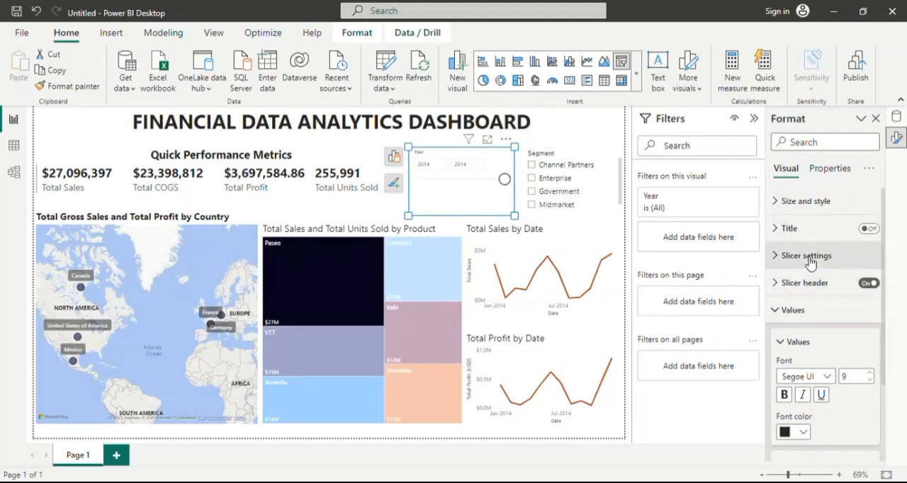
{"action": "scroll", "coordinate": [814, 357], "scroll_direction": "down", "scroll_amount": 2}
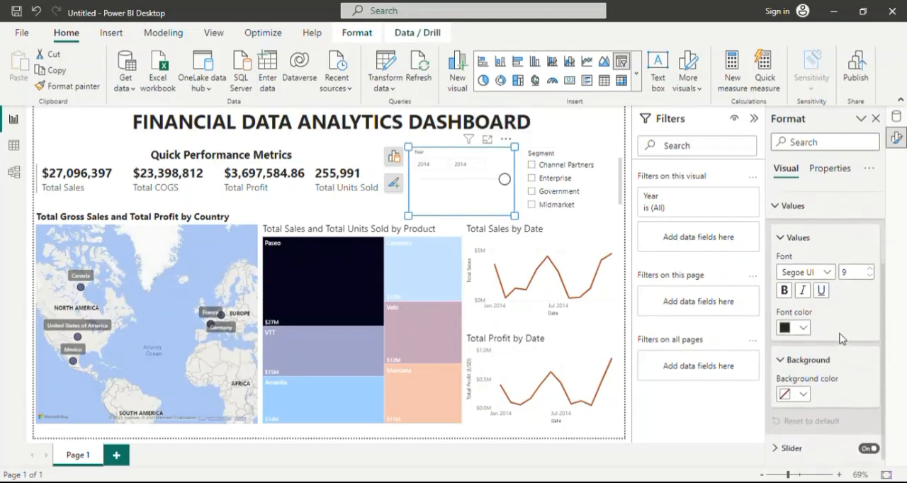
{"action": "left_click", "coordinate": [802, 392]}
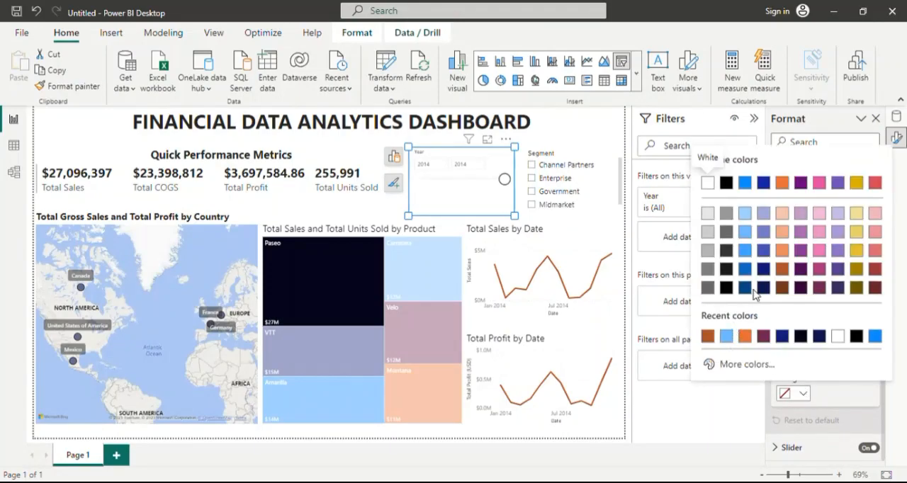
{"action": "left_click", "coordinate": [708, 335]}
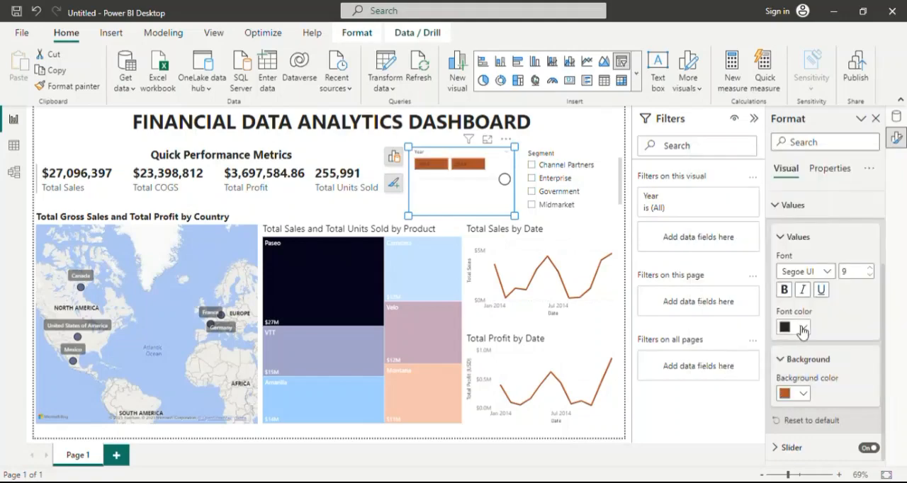
Change the background color of the Year slicer's values to a lighter orange shade from the theme colors.
{"action": "left_click", "coordinate": [802, 392]}
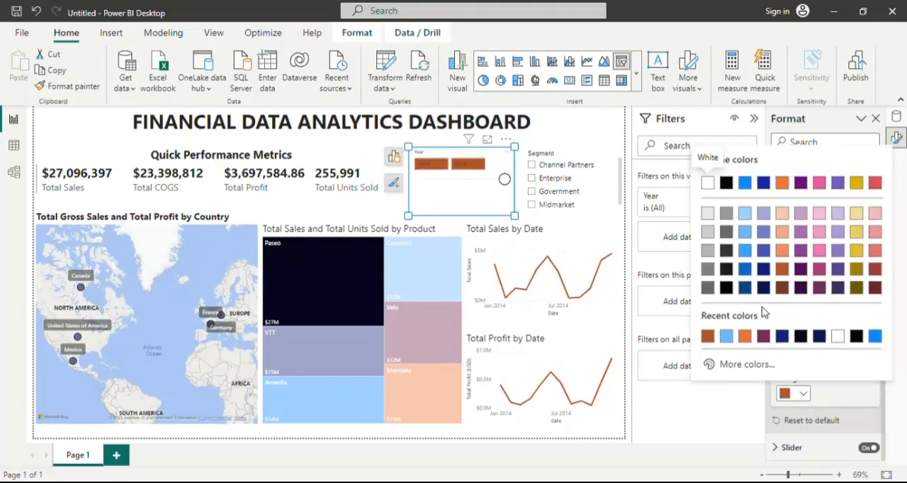
{"action": "left_click", "coordinate": [785, 253]}
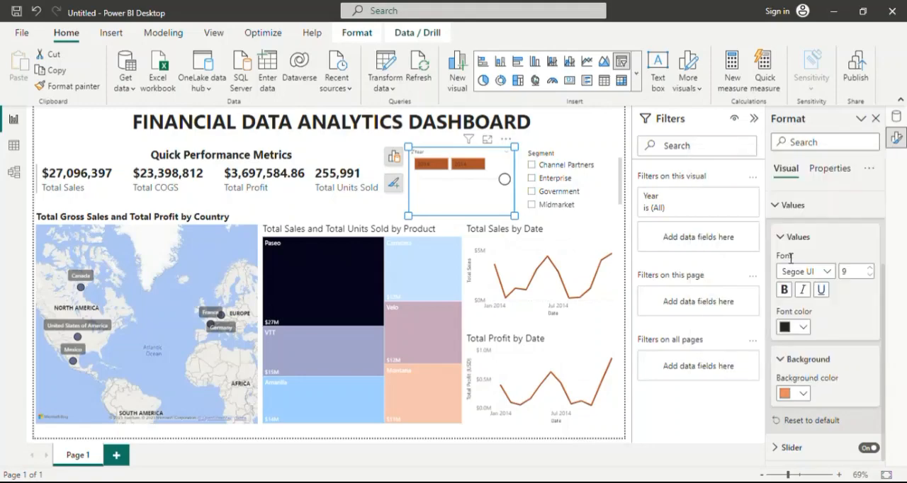
Filter the dashboard to Government in the Segment slicer and set the background color of its values to orange #E66C37.
{"action": "left_click", "coordinate": [600, 193]}
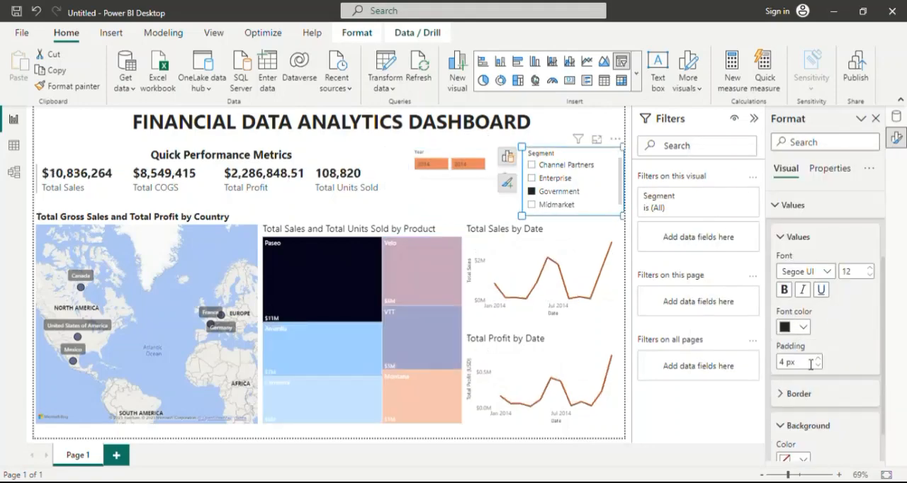
{"action": "scroll", "coordinate": [806, 360], "scroll_direction": "down", "scroll_amount": 1}
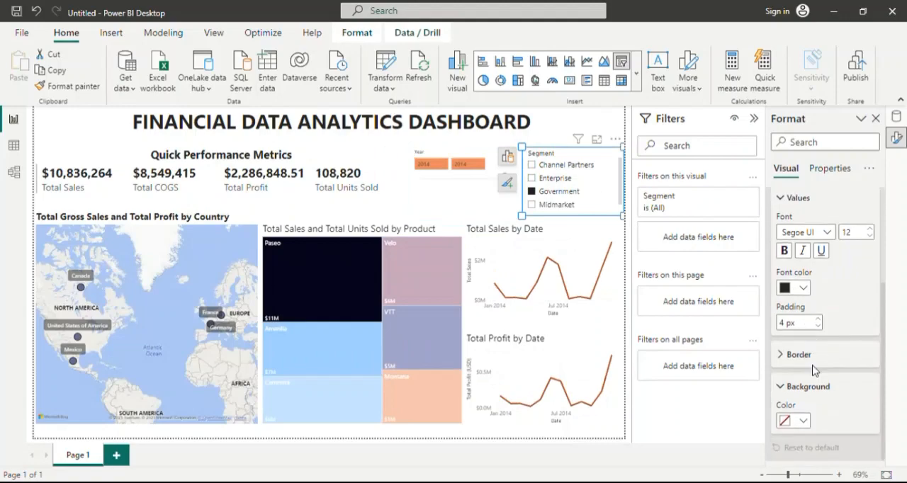
{"action": "left_click", "coordinate": [803, 422]}
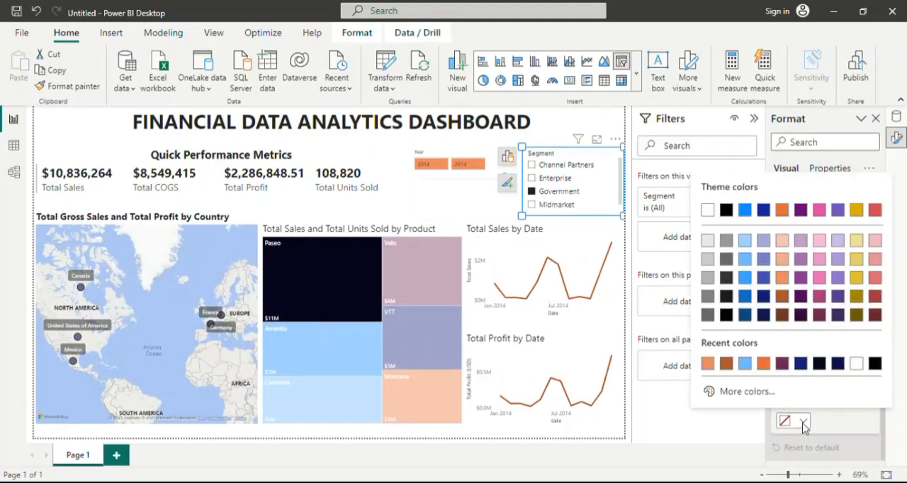
{"action": "left_click", "coordinate": [764, 364]}
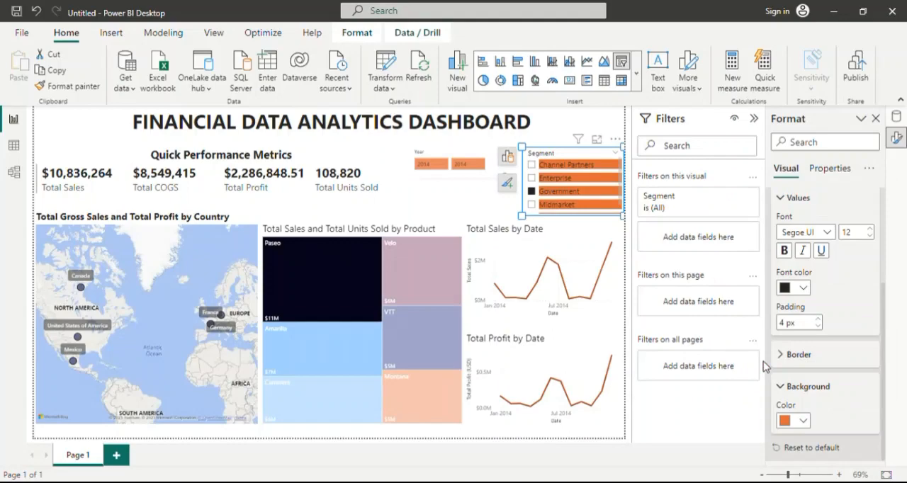
Underline the whole dashboard title "FINANCIAL DATA ANALYTICS DASHBOARD".
{"action": "left_click", "coordinate": [570, 126]}
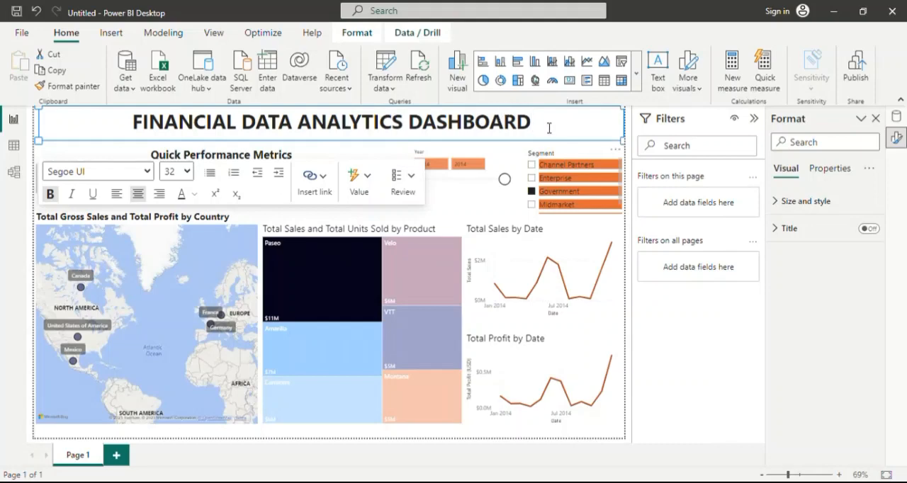
{"action": "left_click_drag", "start_coordinate": [549, 128], "coordinate": [135, 126]}
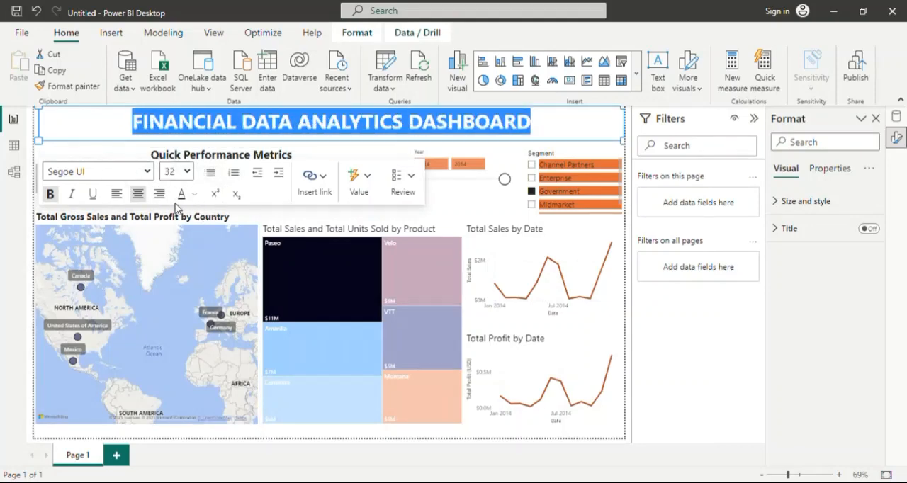
{"action": "left_click", "coordinate": [93, 196]}
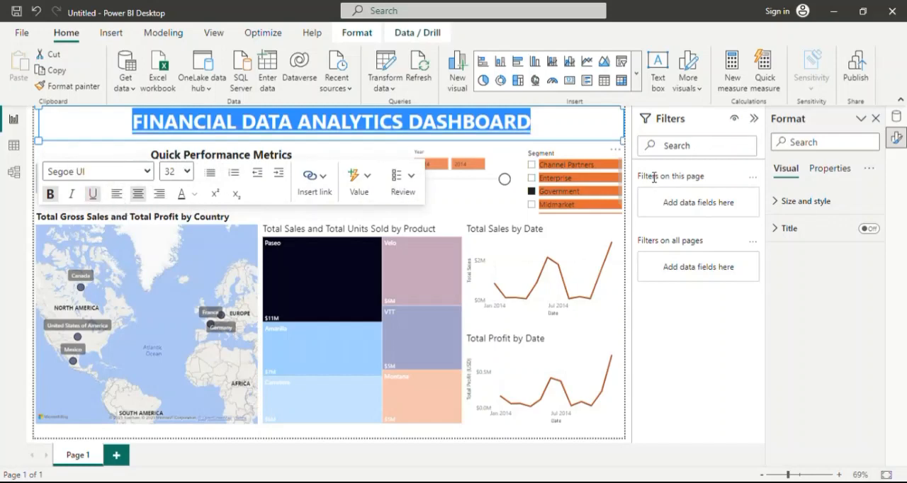
{"action": "left_click", "coordinate": [611, 130]}
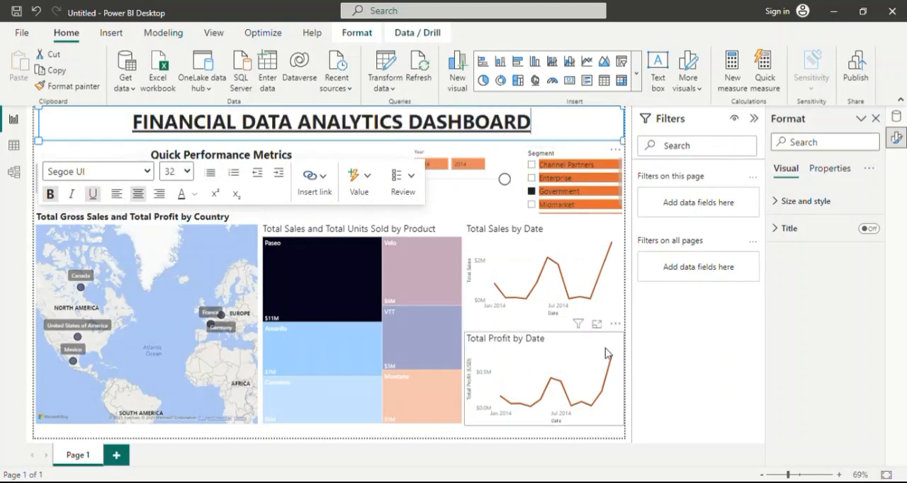
Try light purple, light blue and #70bbff as the page's canvas background color, keeping its transparency at 100%.
{"action": "left_click", "coordinate": [629, 344]}
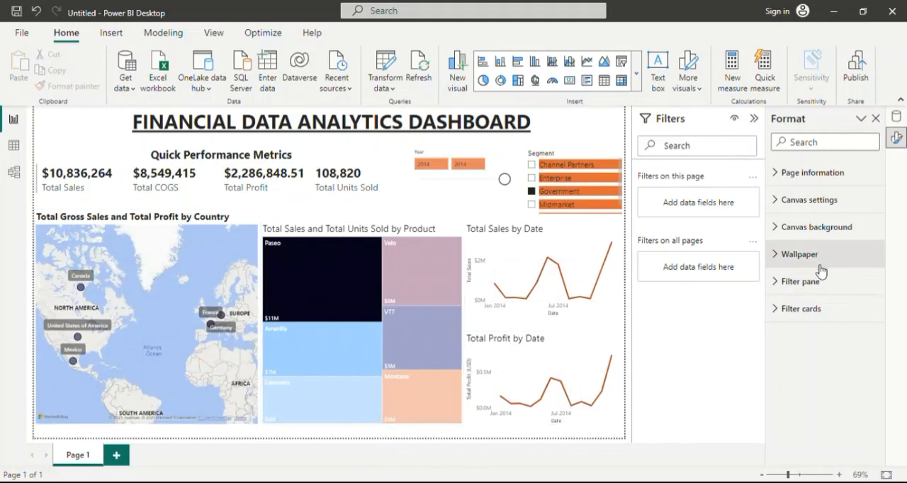
{"action": "left_click", "coordinate": [781, 232]}
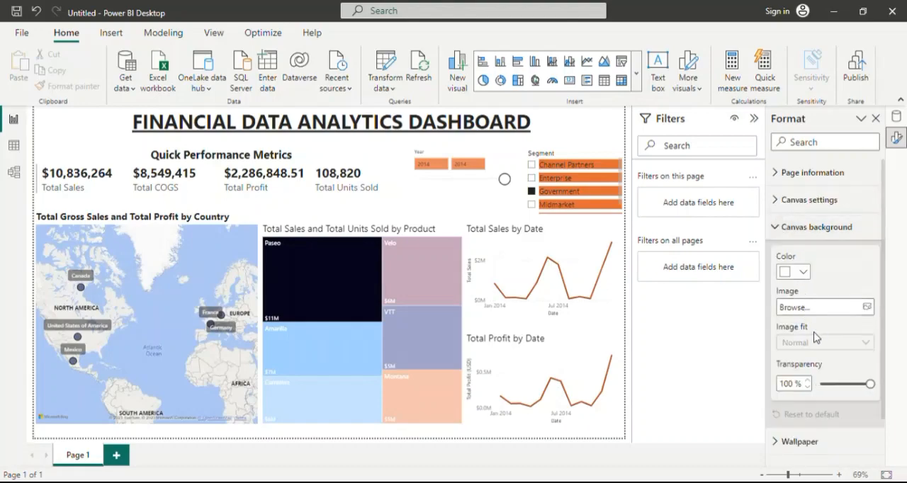
{"action": "left_click", "coordinate": [808, 277]}
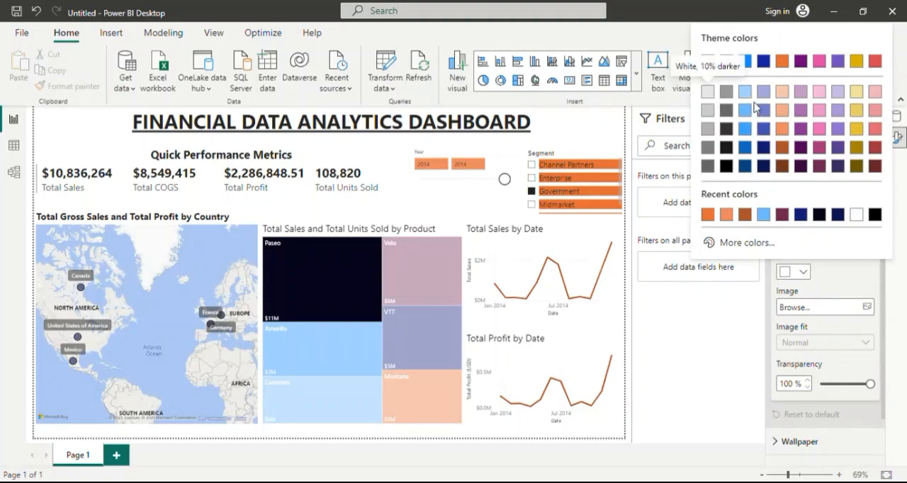
{"action": "left_click", "coordinate": [838, 93]}
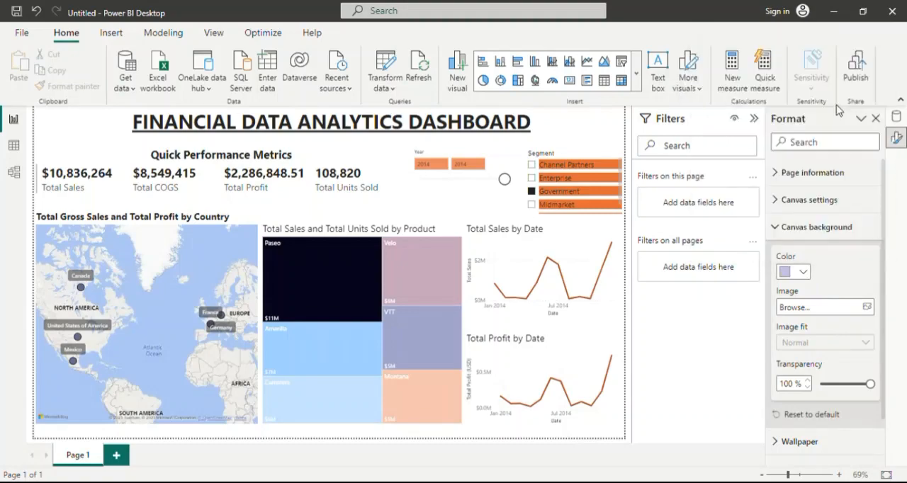
{"action": "left_click", "coordinate": [807, 275]}
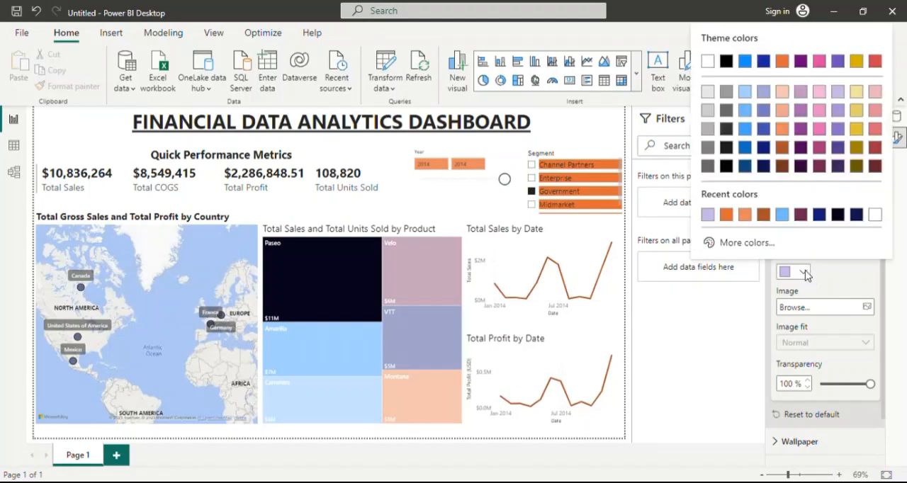
{"action": "left_click", "coordinate": [743, 92]}
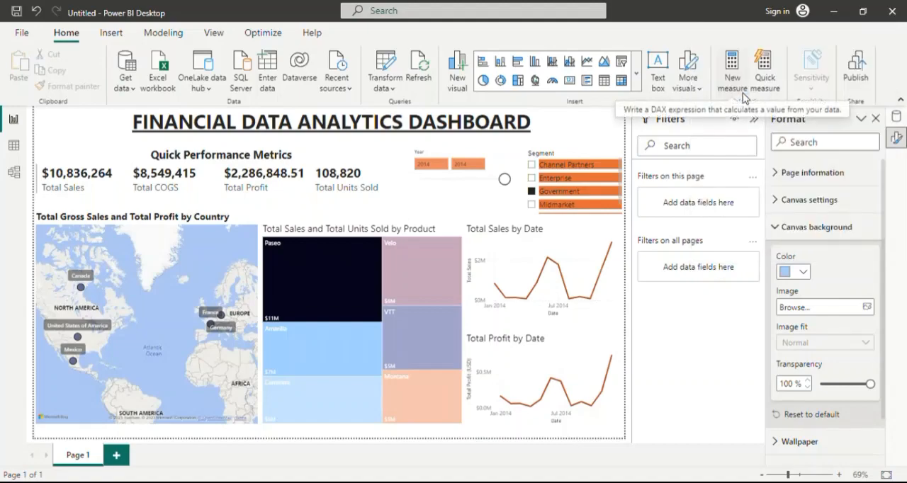
{"action": "left_click", "coordinate": [807, 273]}
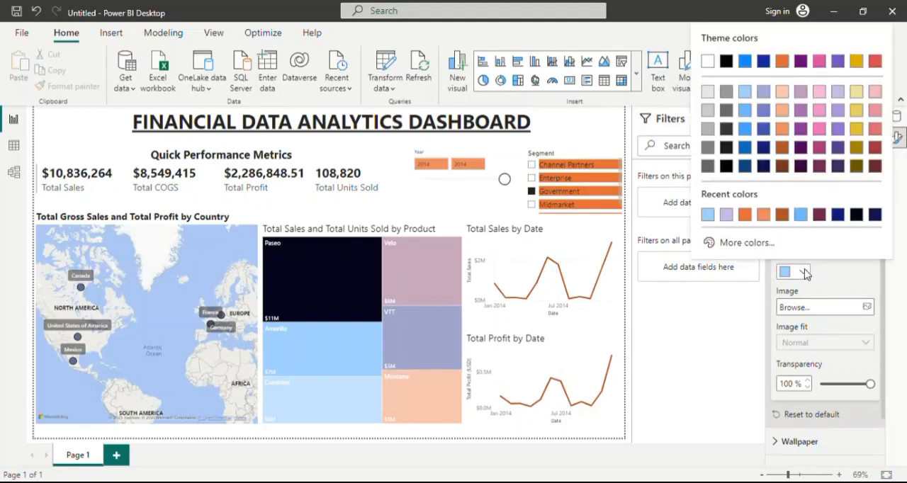
{"action": "left_click", "coordinate": [808, 215]}
{"action": "left_click", "coordinate": [786, 230]}
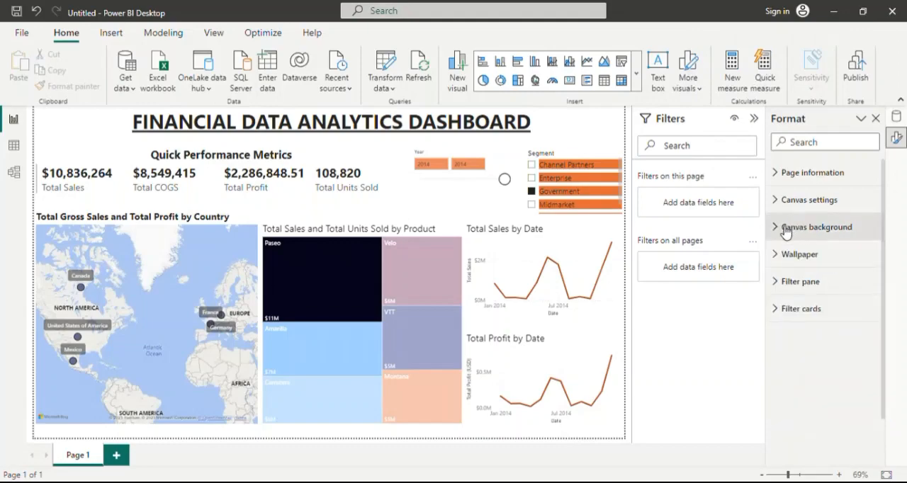
Try the recently used light purple as the page's wallpaper color.
{"action": "left_click", "coordinate": [781, 255]}
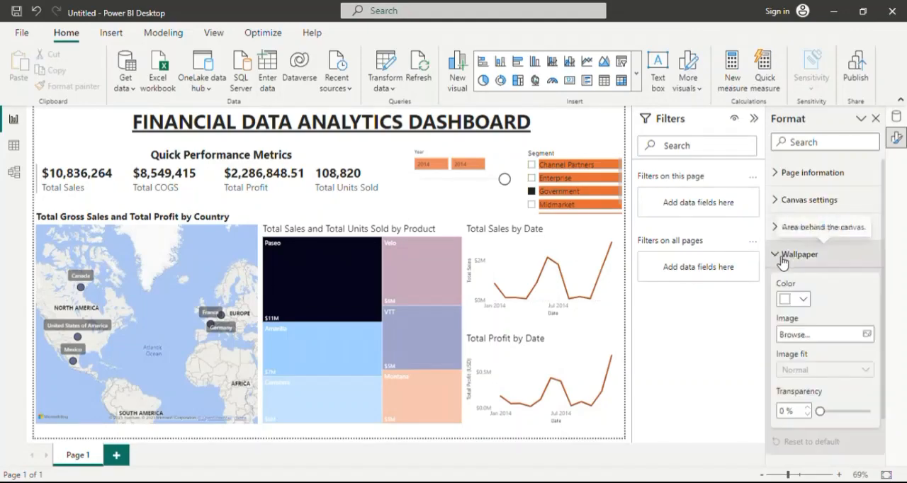
{"action": "left_click", "coordinate": [802, 298]}
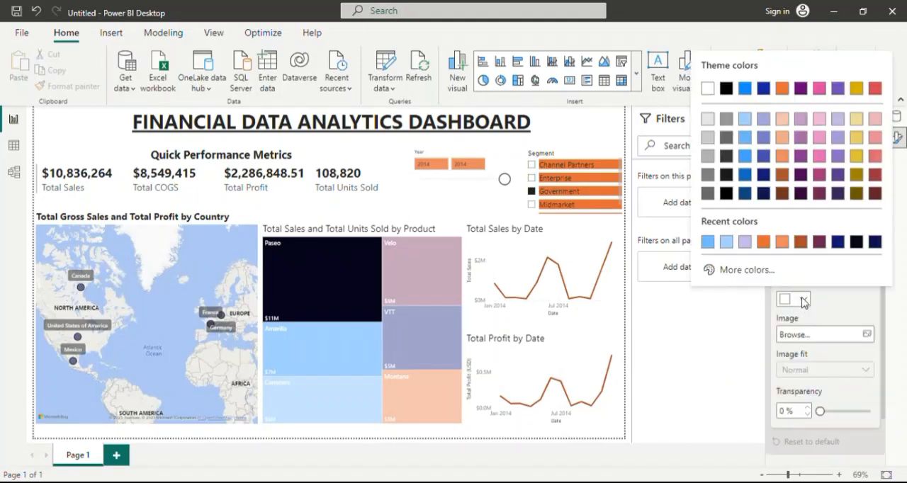
{"action": "left_click", "coordinate": [744, 243]}
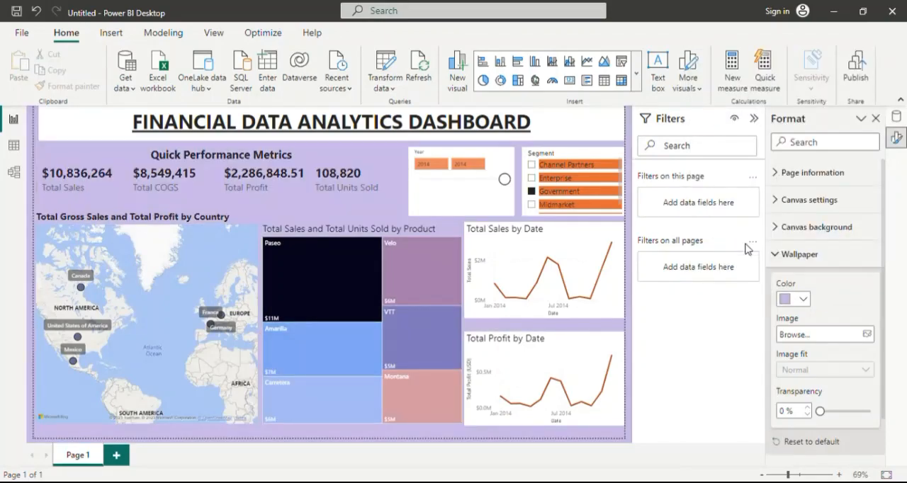
{"action": "left_click", "coordinate": [802, 298]}
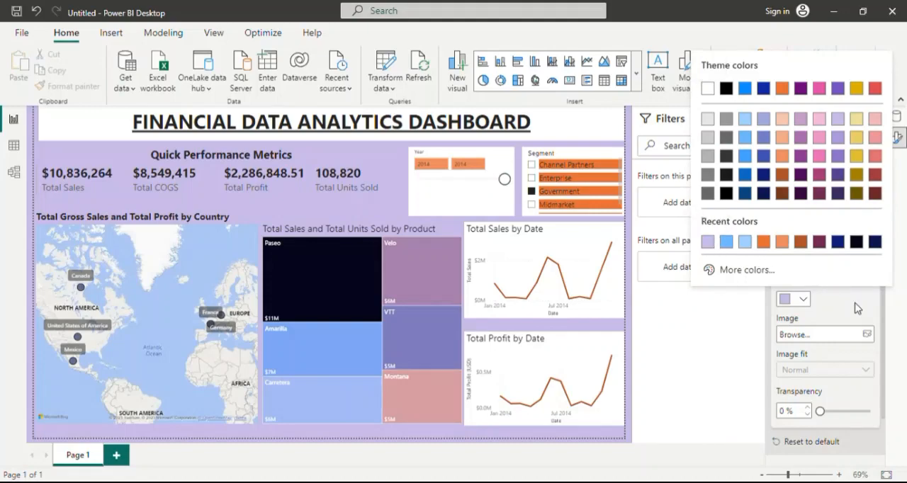
{"action": "left_click", "coordinate": [798, 286]}
Try the recently used light purple as the page's canvas background color.
{"action": "left_click", "coordinate": [778, 227]}
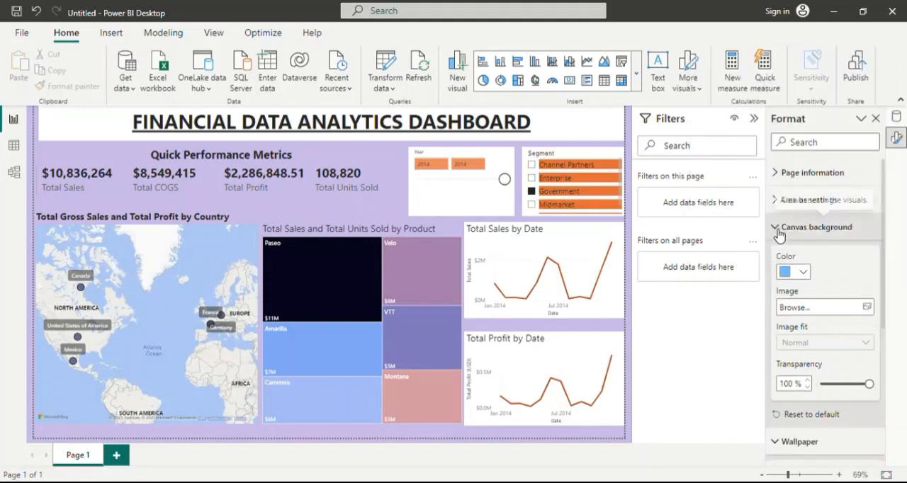
{"action": "left_click", "coordinate": [803, 272]}
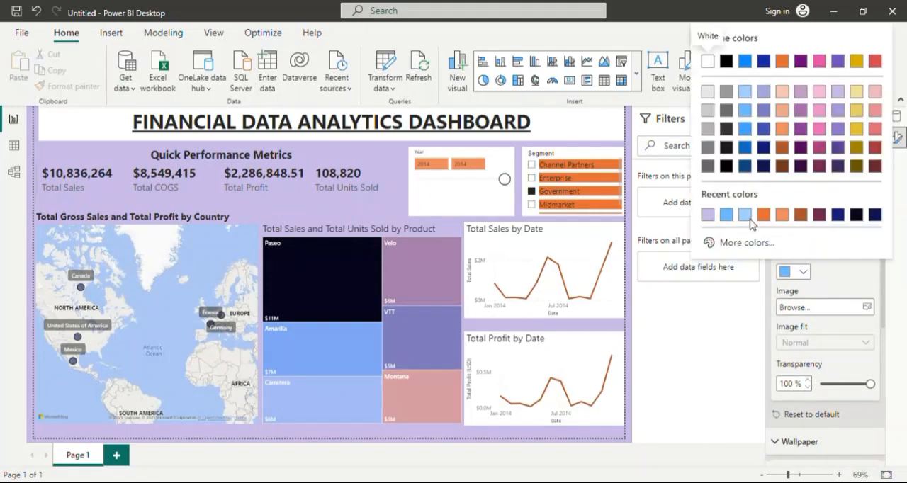
{"action": "left_click", "coordinate": [709, 214]}
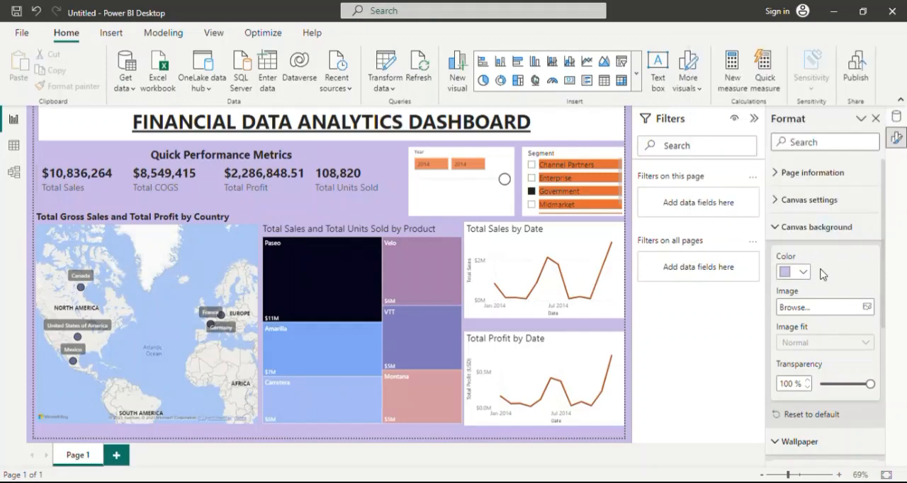
{"action": "left_click", "coordinate": [781, 227]}
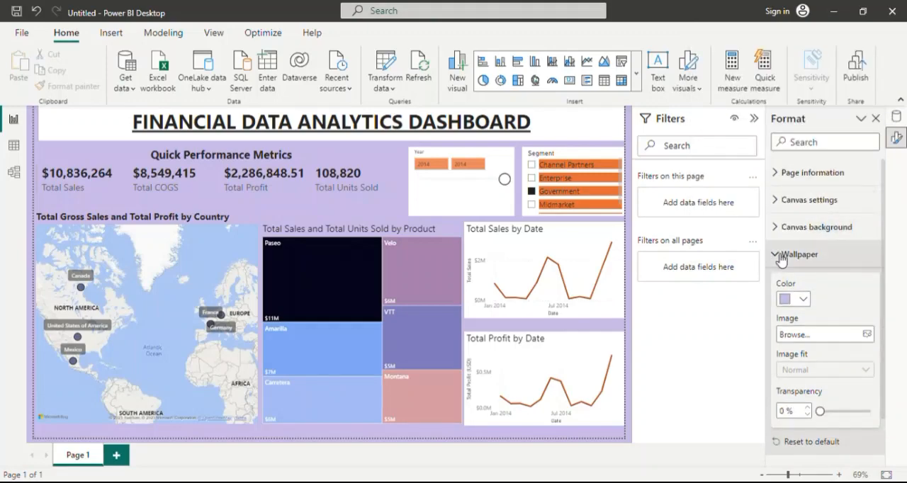
Set the page's wallpaper color back to white.
{"action": "left_click", "coordinate": [803, 301]}
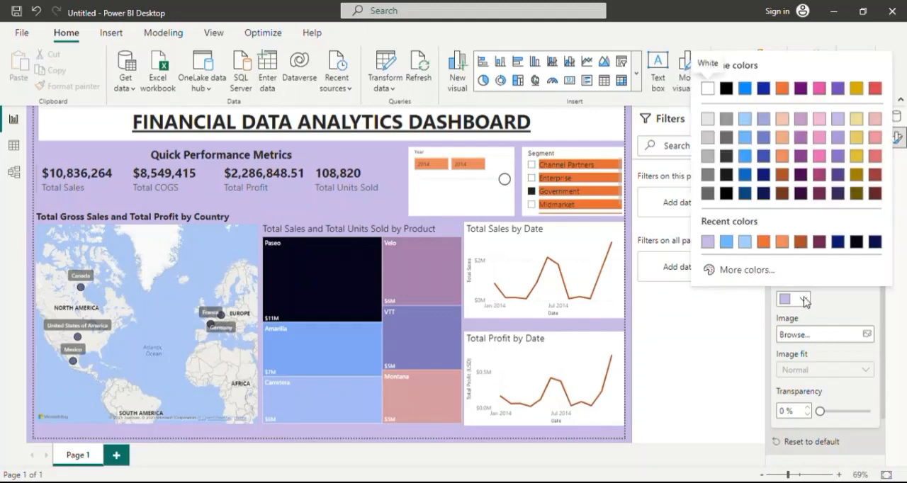
{"action": "left_click", "coordinate": [707, 89]}
{"action": "left_click", "coordinate": [779, 256]}
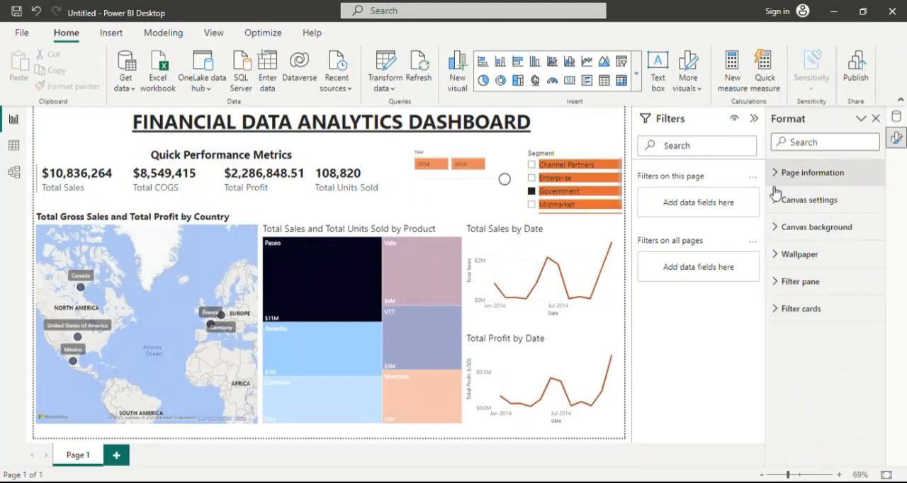
Set the page's canvas background color to a light gray from the theme colors.
{"action": "left_click", "coordinate": [777, 228]}
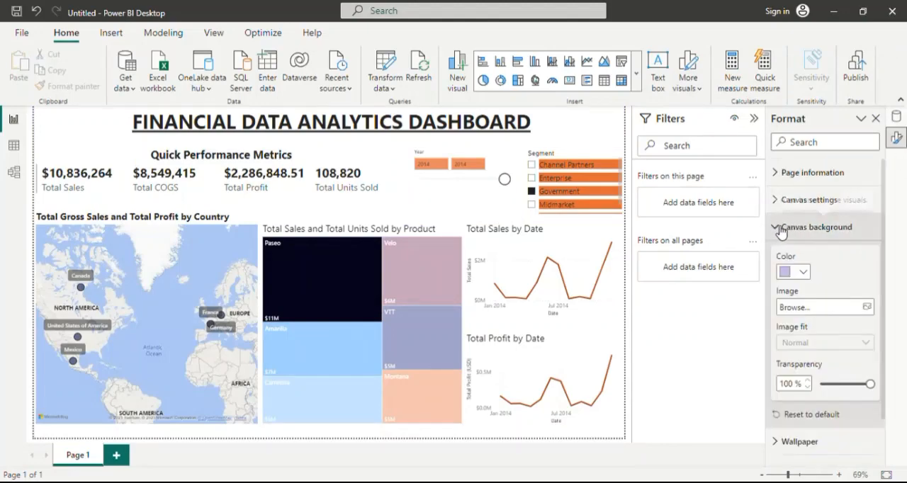
{"action": "left_click", "coordinate": [803, 273]}
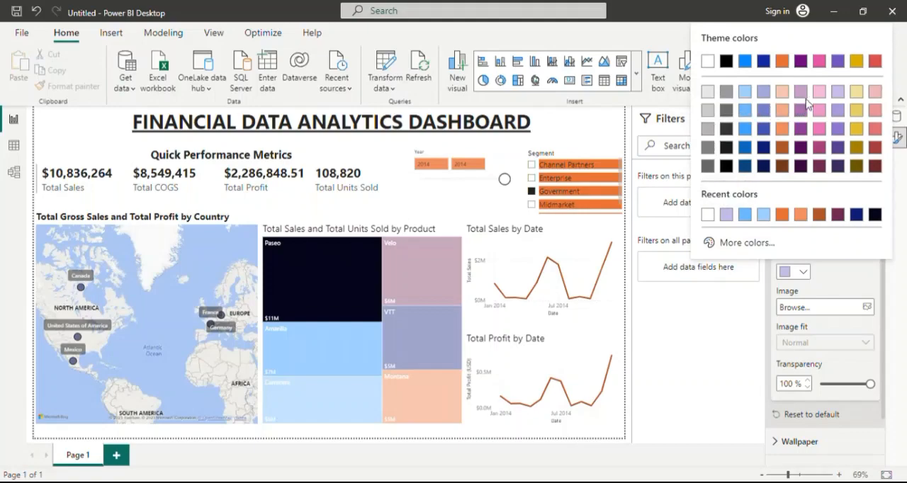
{"action": "left_click", "coordinate": [709, 111]}
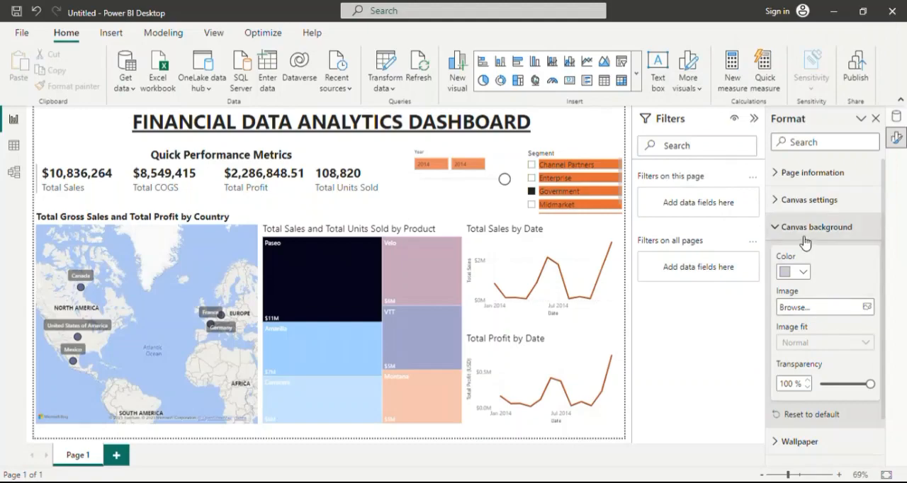
{"action": "left_click", "coordinate": [785, 228]}
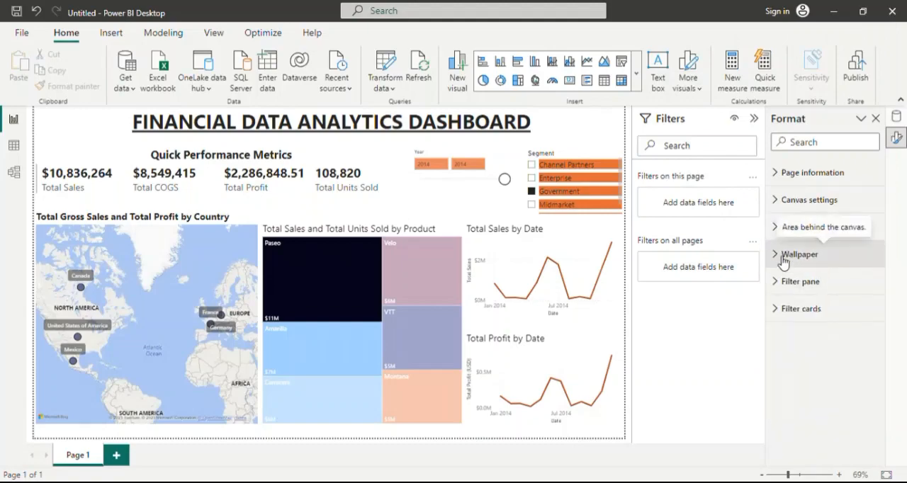
Try a medium blue, a periwinkle and a darker blue theme shade as the page's wallpaper color.
{"action": "left_click", "coordinate": [786, 257]}
{"action": "left_click", "coordinate": [804, 300]}
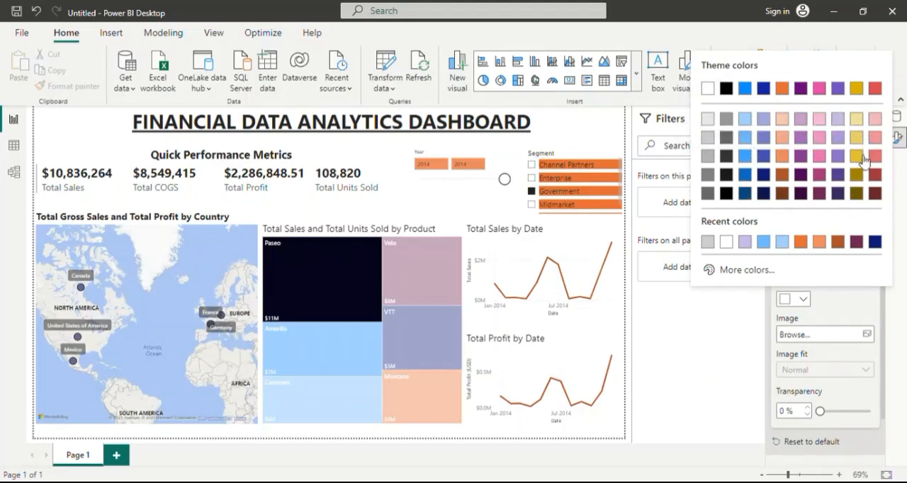
{"action": "left_click", "coordinate": [751, 156]}
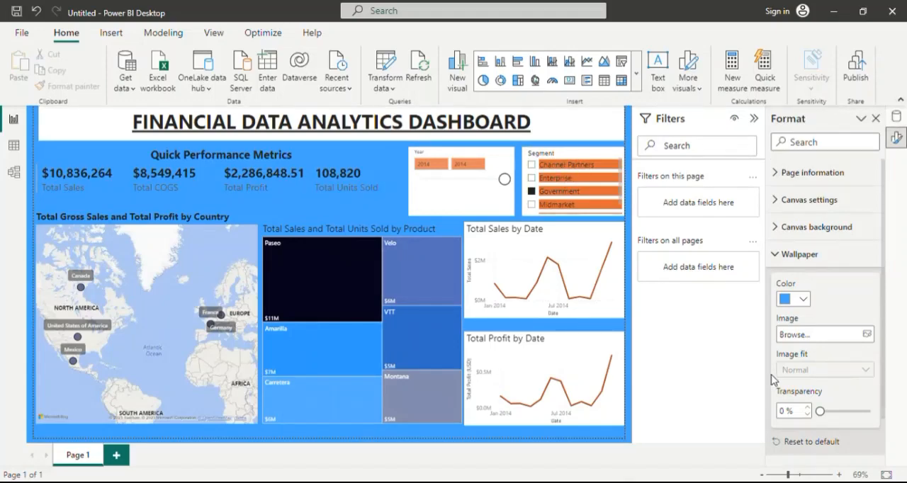
{"action": "left_click", "coordinate": [802, 299]}
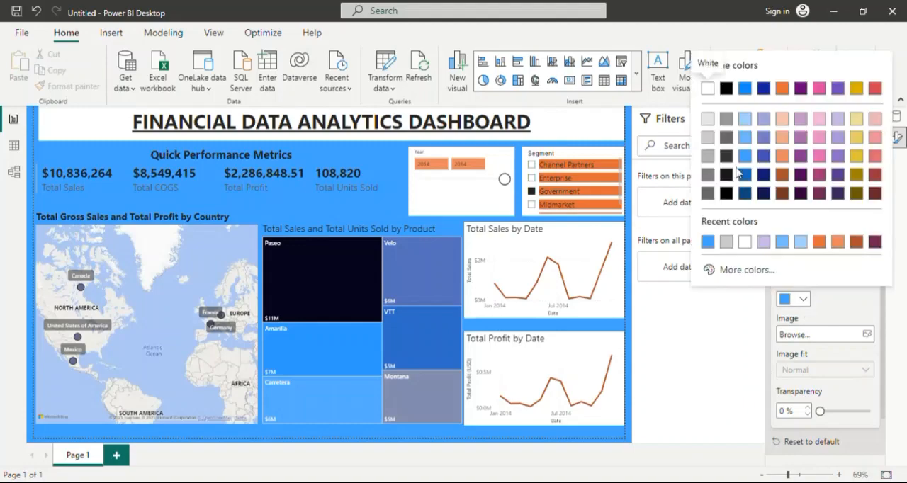
{"action": "left_click", "coordinate": [765, 139]}
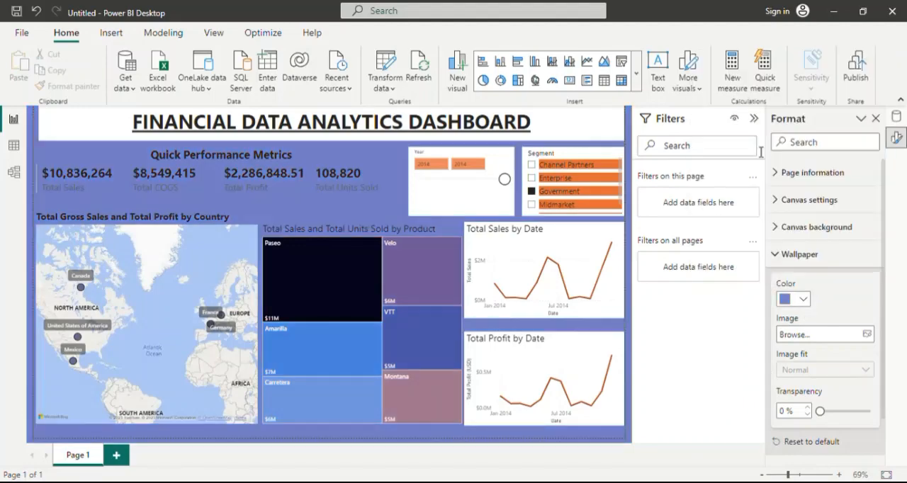
{"action": "left_click", "coordinate": [802, 299]}
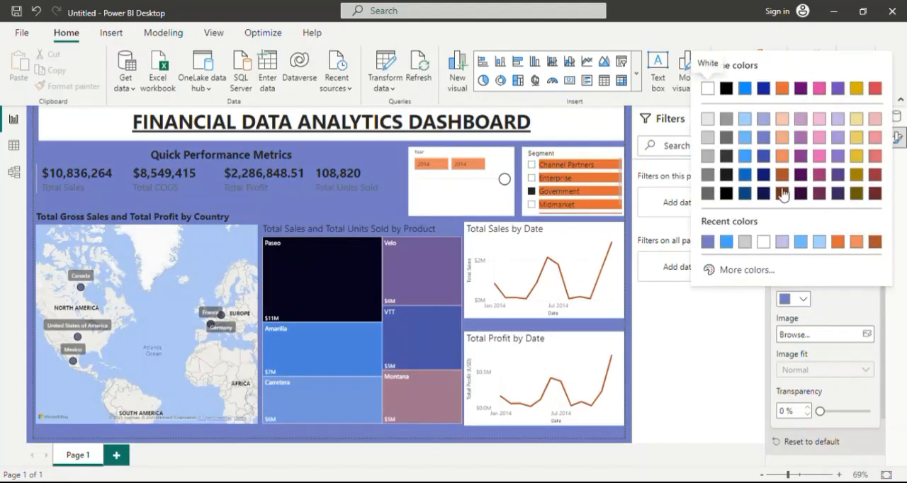
{"action": "left_click", "coordinate": [745, 174]}
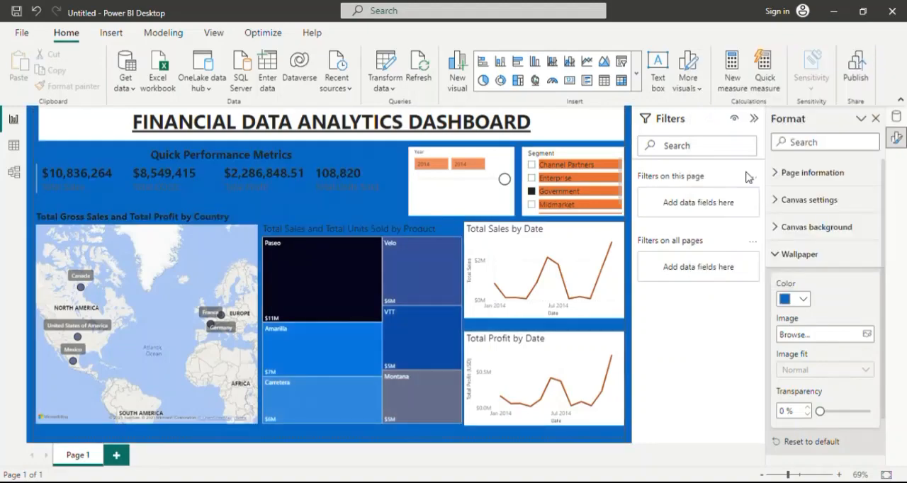
Set the page's wallpaper color to the lightest blue shade from the theme colors.
{"action": "left_click", "coordinate": [803, 299]}
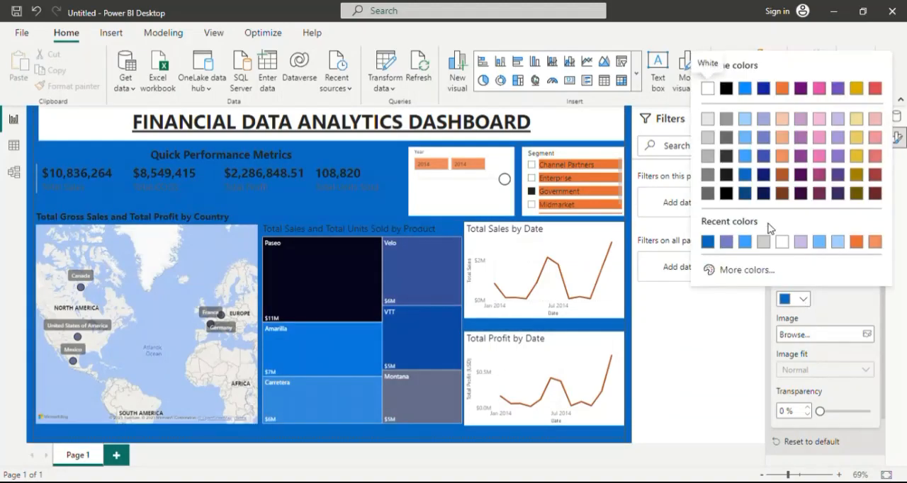
{"action": "left_click", "coordinate": [747, 119]}
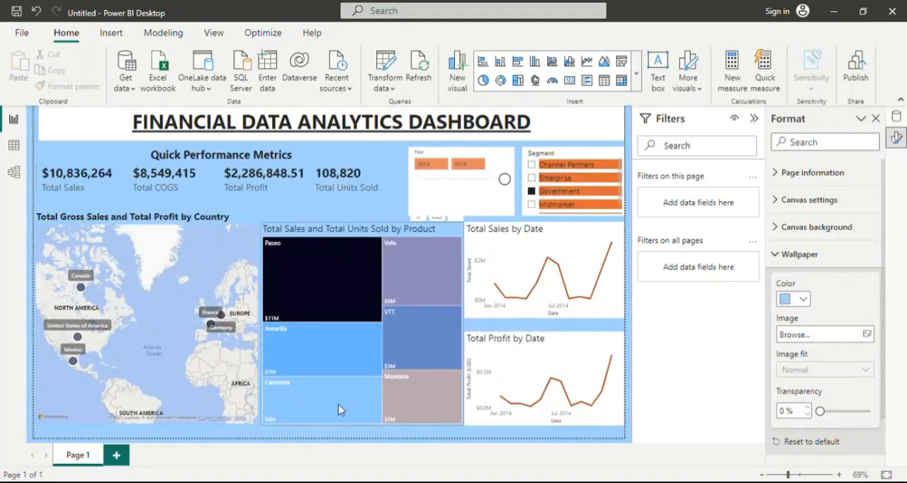
Turn on the visual border for the Total Gross Sales and Total Profit by Country map.
{"action": "left_click", "coordinate": [296, 388]}
{"action": "left_click", "coordinate": [247, 219]}
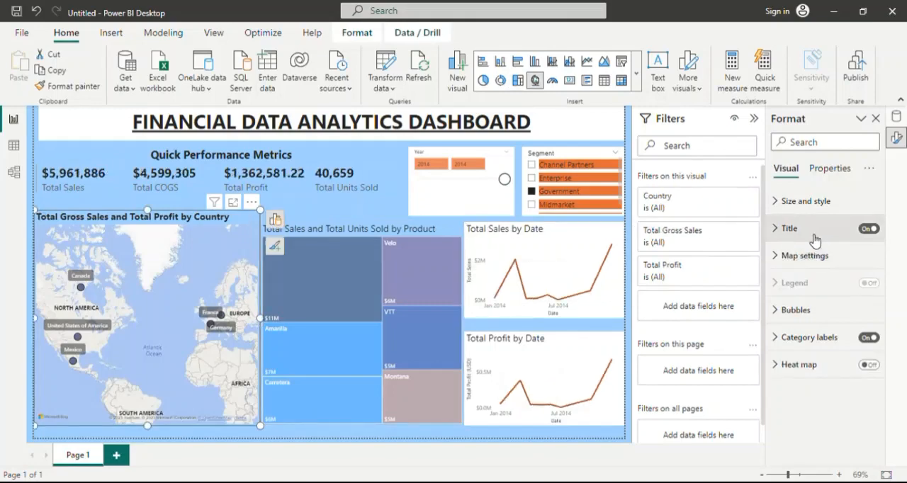
{"action": "left_click", "coordinate": [831, 170]}
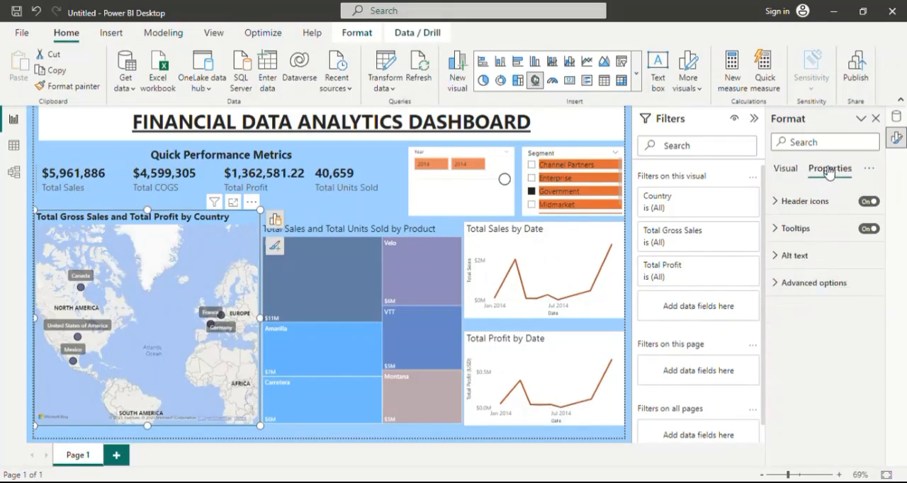
{"action": "left_click", "coordinate": [788, 170]}
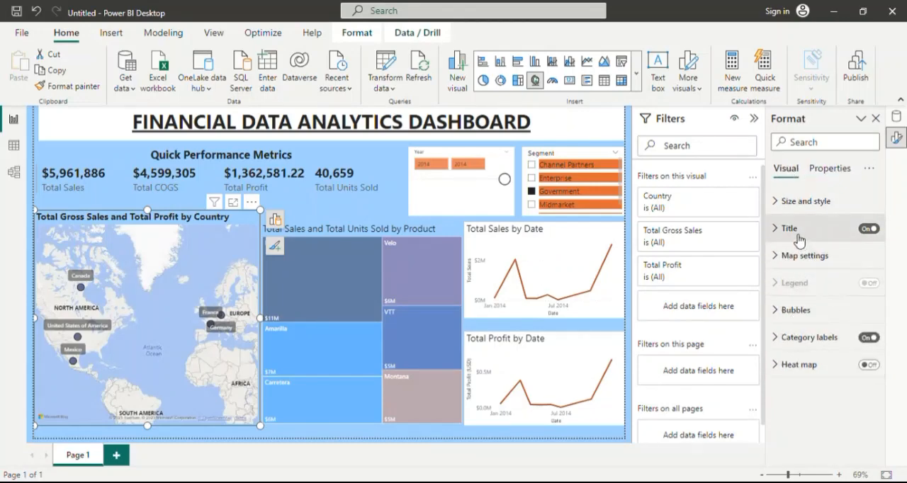
{"action": "left_click", "coordinate": [781, 204]}
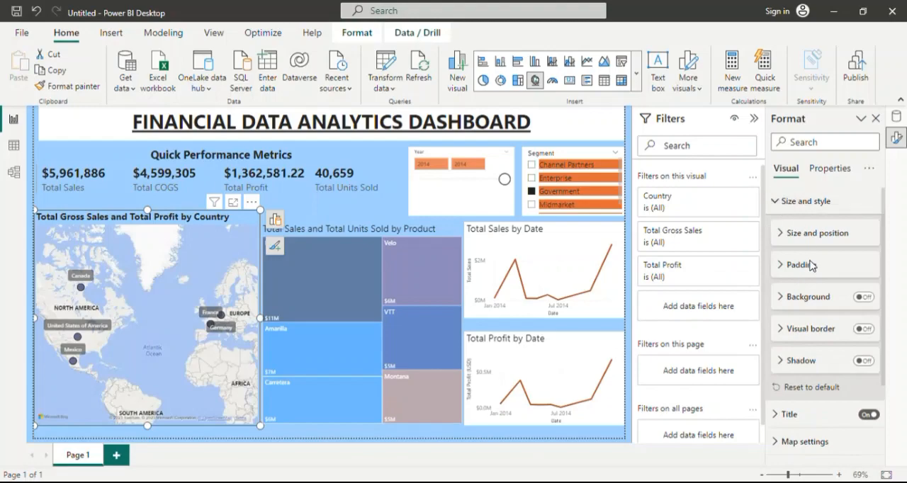
{"action": "left_click", "coordinate": [862, 328]}
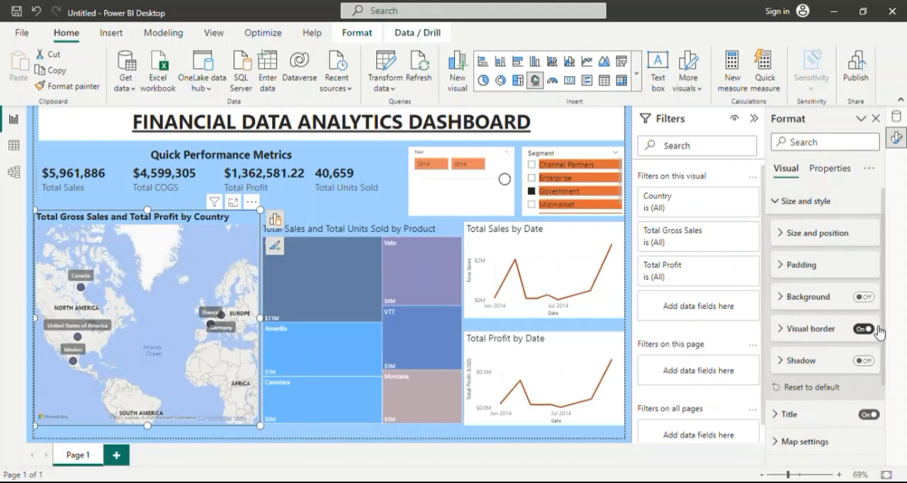
Turn on the visual border for the product treemap and for the Total Sales and Total Profit line charts.
{"action": "left_click", "coordinate": [454, 227]}
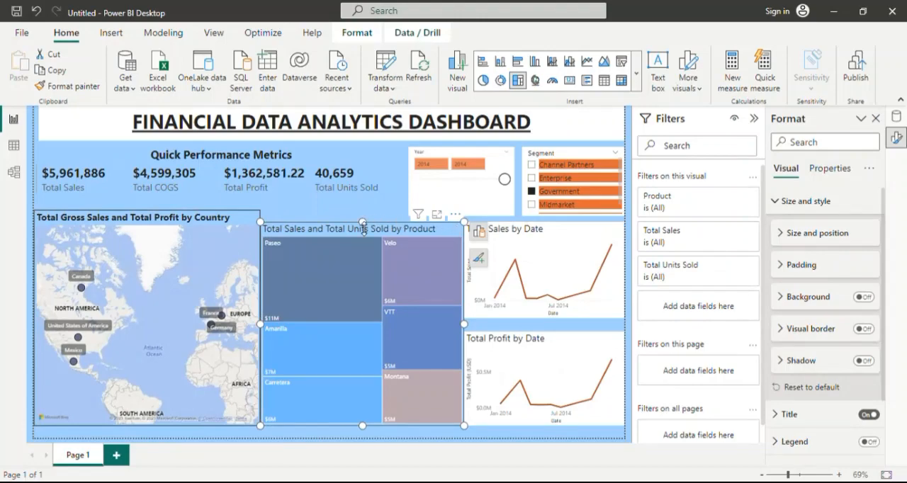
{"action": "left_click", "coordinate": [869, 330]}
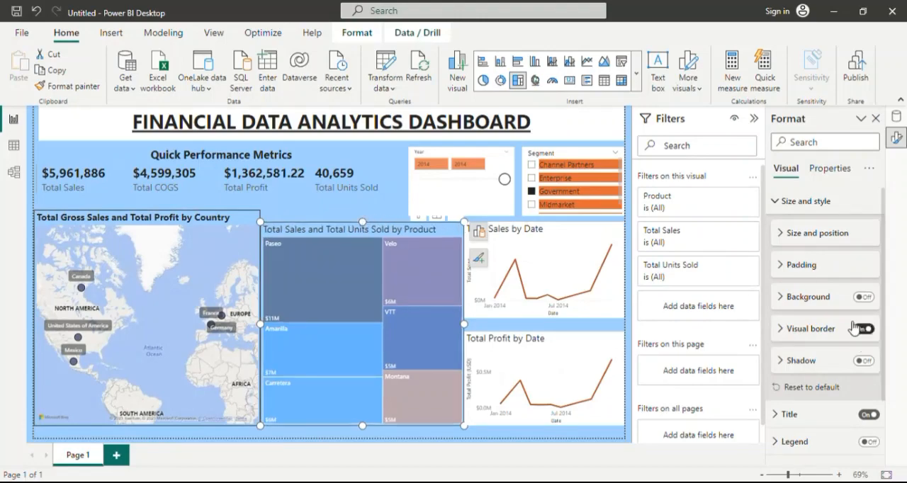
{"action": "left_click", "coordinate": [596, 234]}
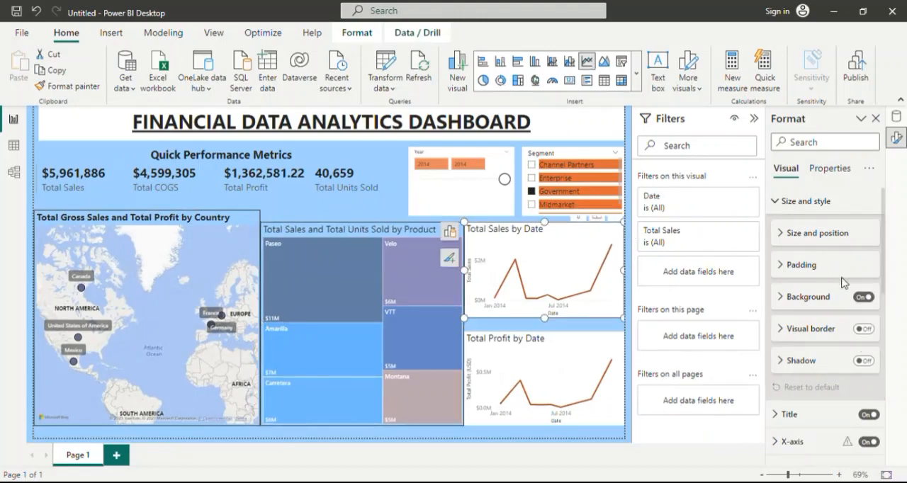
{"action": "left_click", "coordinate": [870, 330]}
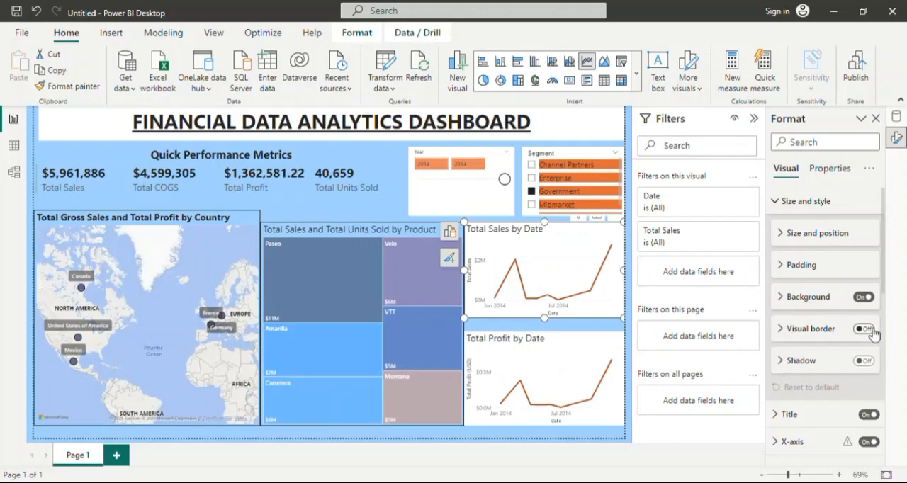
{"action": "left_click", "coordinate": [597, 350]}
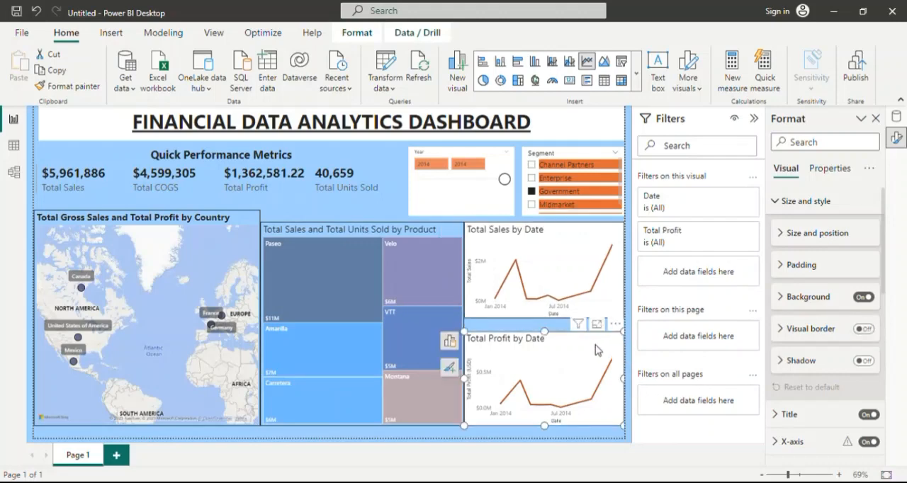
{"action": "left_click", "coordinate": [870, 329]}
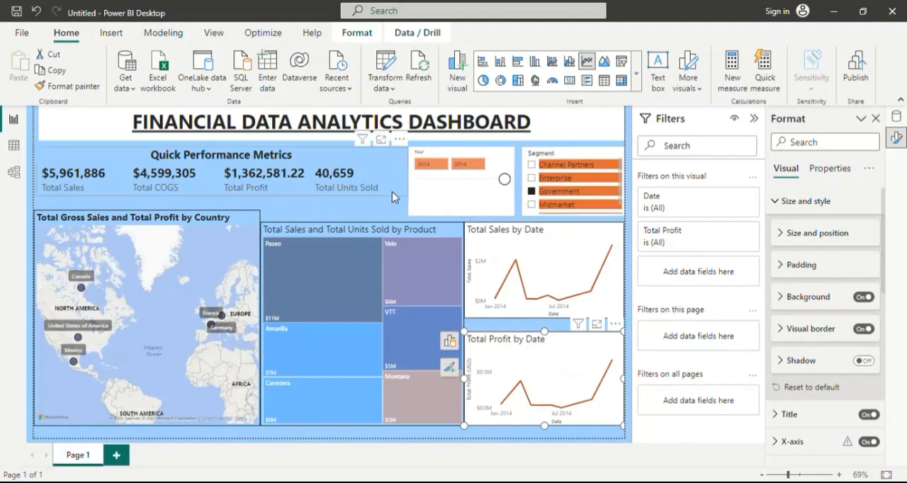
Turn on the visual border for the Year slicer, the Segment slicer and the Quick Performance Metrics card.
{"action": "left_click", "coordinate": [450, 196]}
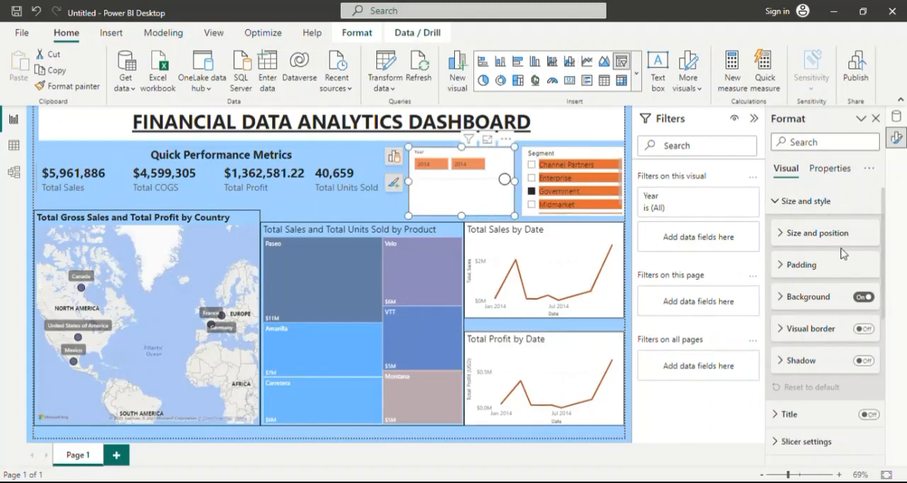
{"action": "left_click", "coordinate": [869, 329]}
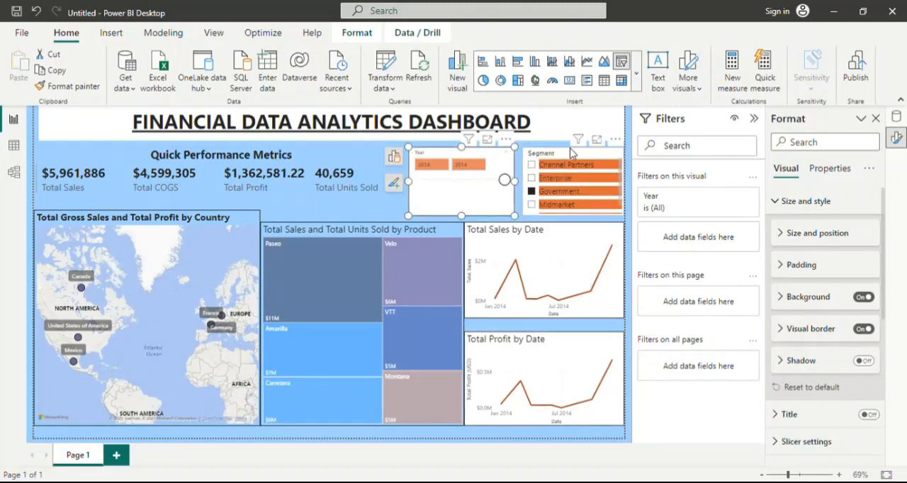
{"action": "left_click", "coordinate": [572, 153]}
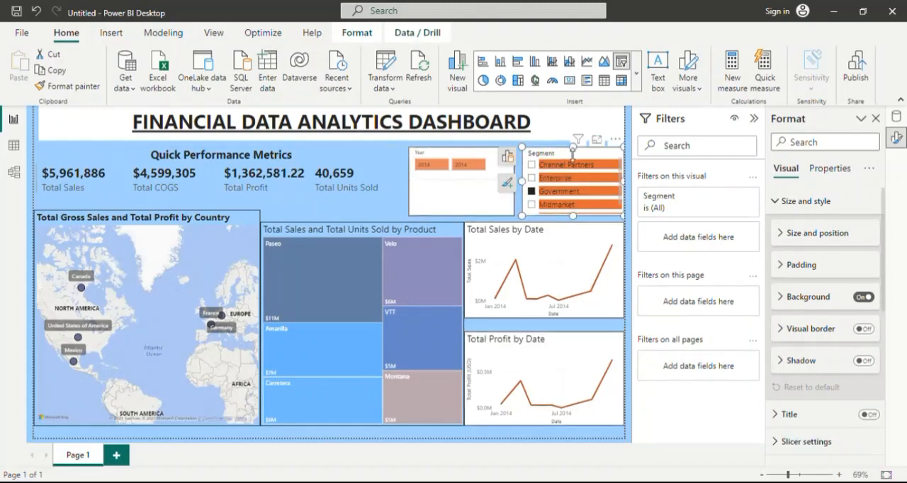
{"action": "left_click", "coordinate": [864, 329]}
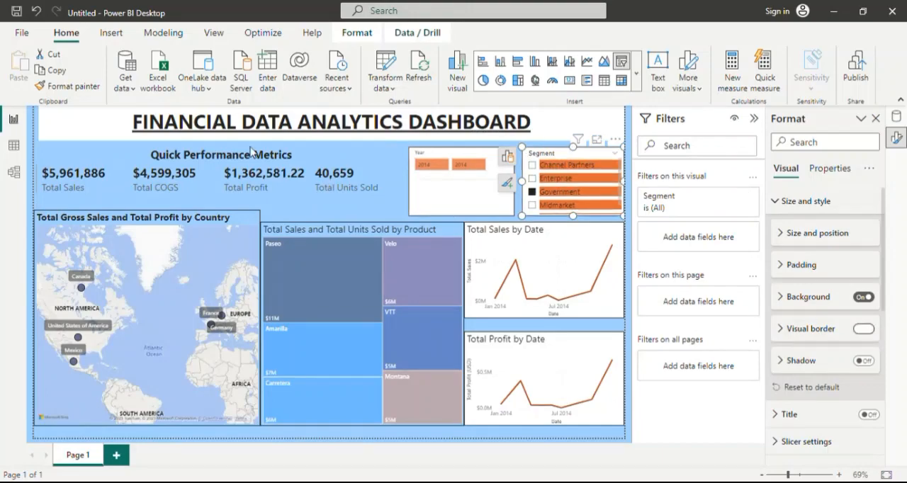
{"action": "left_click", "coordinate": [317, 150]}
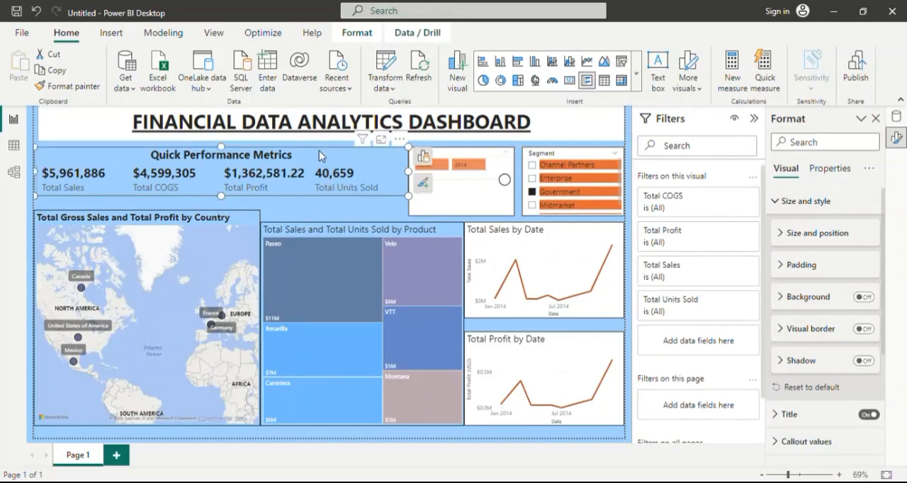
{"action": "left_click", "coordinate": [864, 329]}
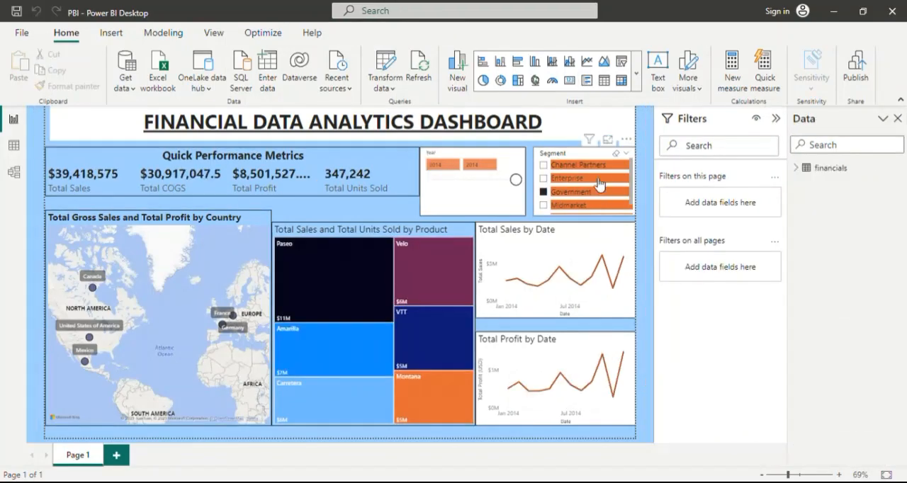
Widen the Year slicer's range to 2013 through 2014.
{"action": "scroll", "coordinate": [598, 184], "scroll_direction": "down", "scroll_amount": 1}
{"action": "scroll", "coordinate": [598, 181], "scroll_direction": "up", "scroll_amount": 1}
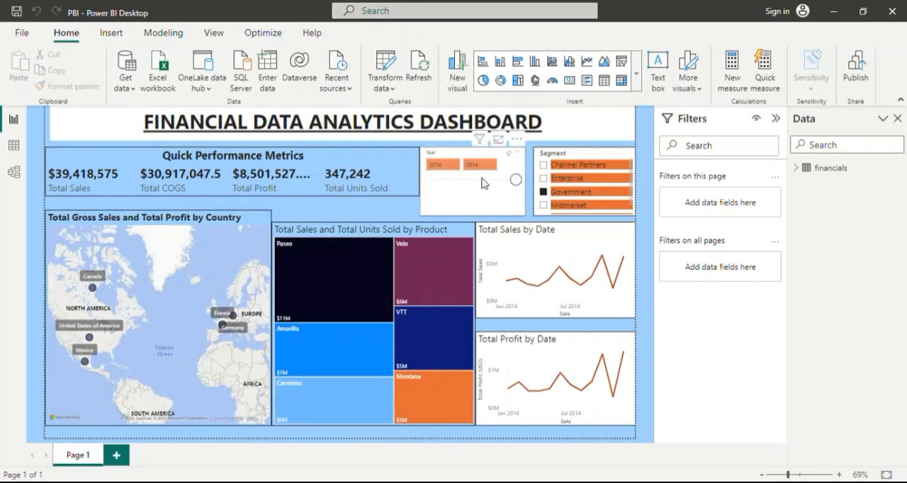
{"action": "left_click", "coordinate": [435, 181]}
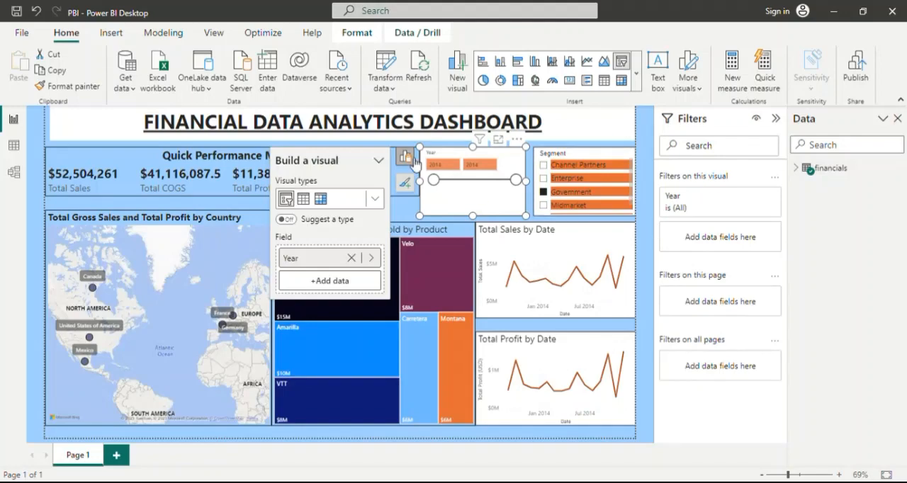
Set the Year slicer's slider color to dark navy #09124f (Theme color 2, 50% darker).
{"action": "left_click", "coordinate": [405, 182]}
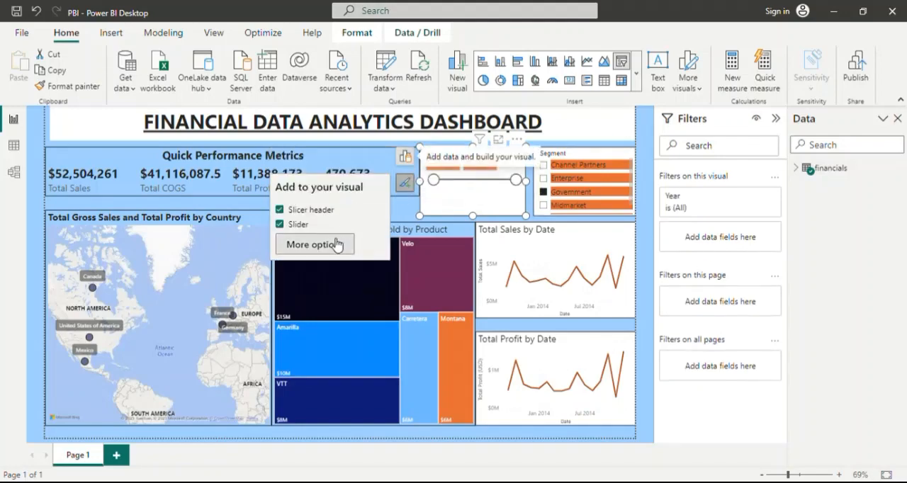
{"action": "left_click", "coordinate": [336, 244]}
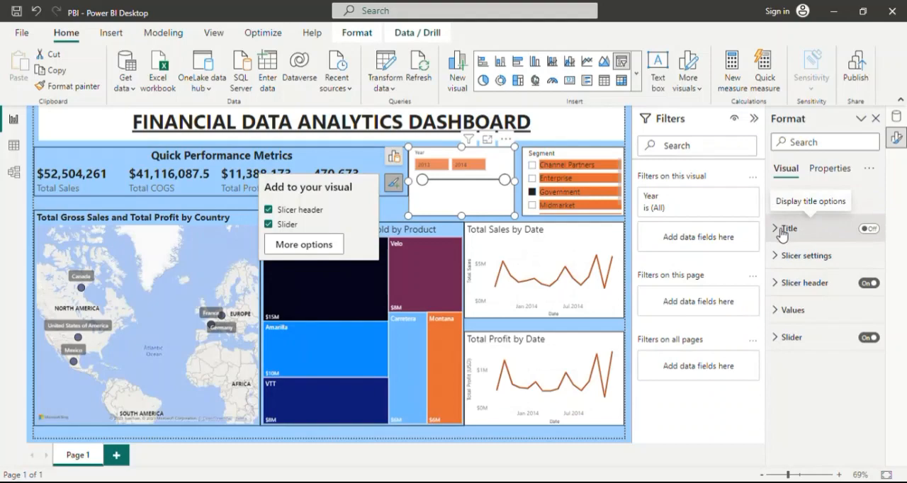
{"action": "left_click", "coordinate": [780, 340]}
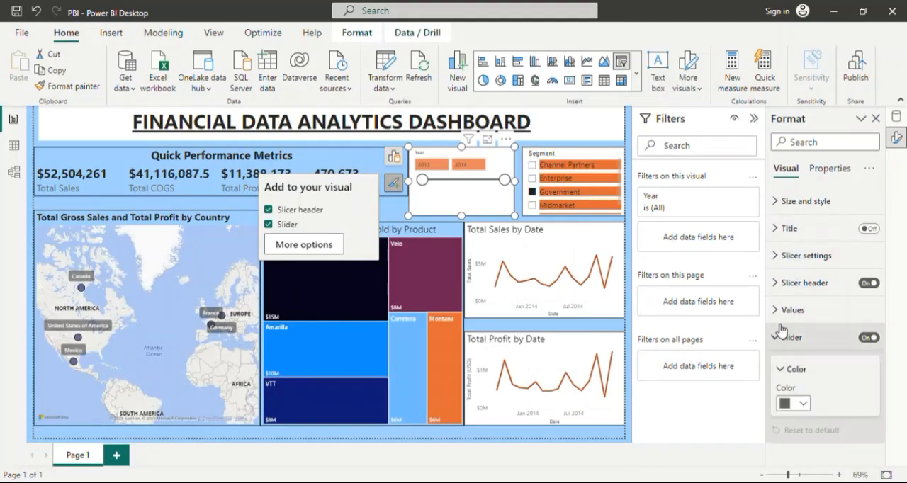
{"action": "left_click", "coordinate": [802, 403]}
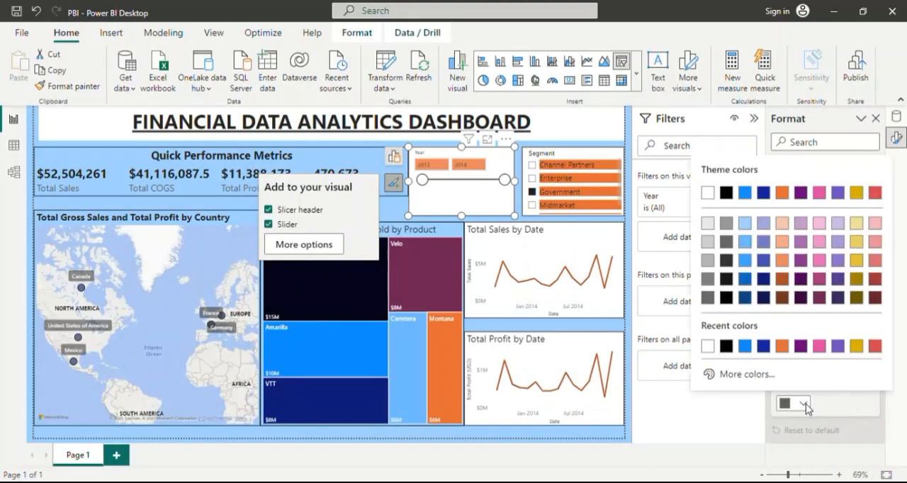
{"action": "left_click", "coordinate": [767, 298]}
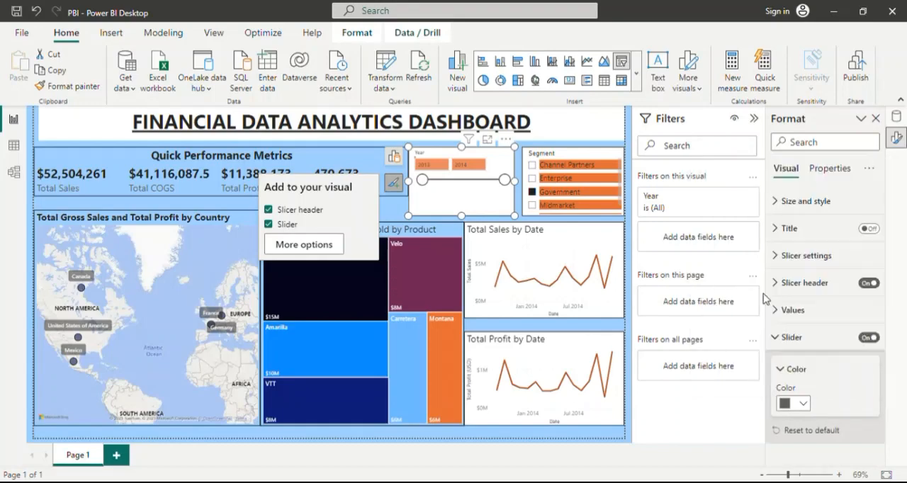
{"action": "left_click", "coordinate": [779, 339]}
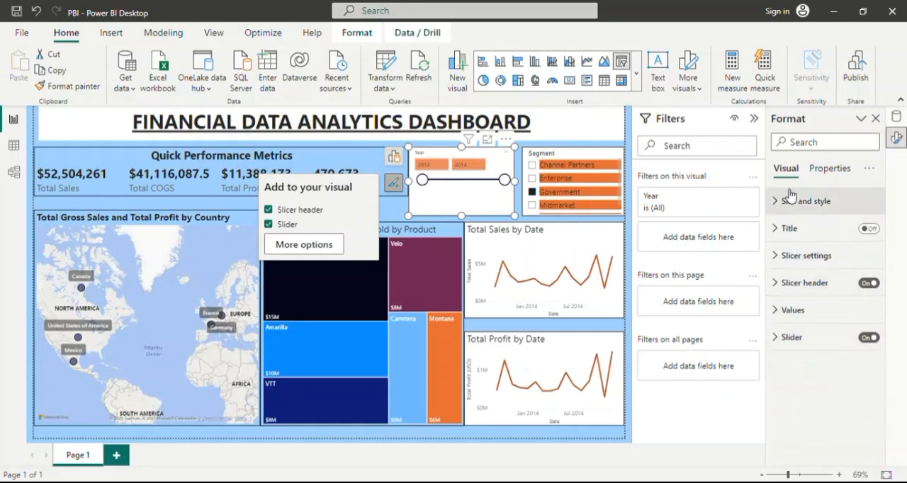
{"action": "left_click", "coordinate": [777, 256]}
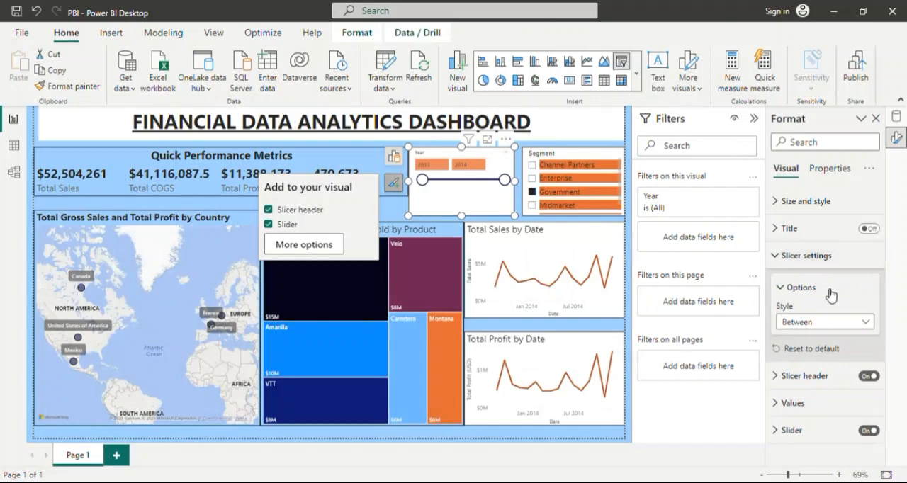
{"action": "left_click", "coordinate": [782, 262]}
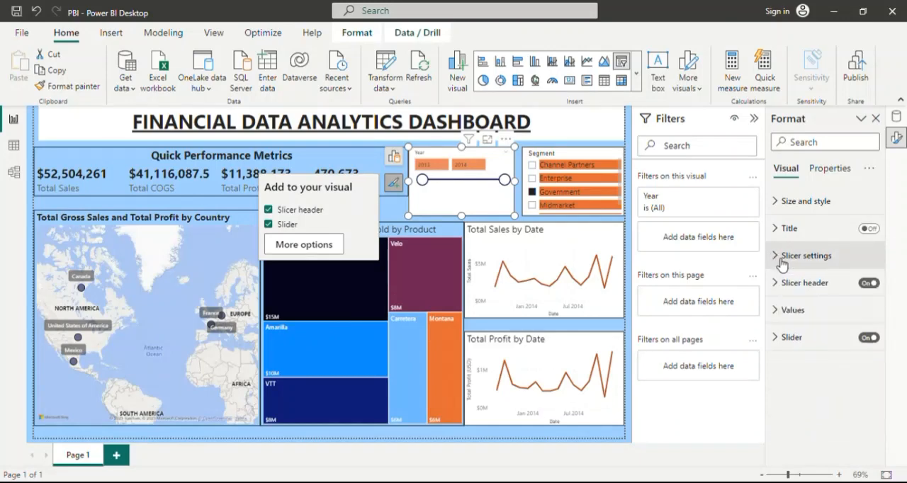
Set the Year slicer's value background to dark navy (Theme color 2, 50% darker) and its value font color to white.
{"action": "left_click", "coordinate": [781, 314]}
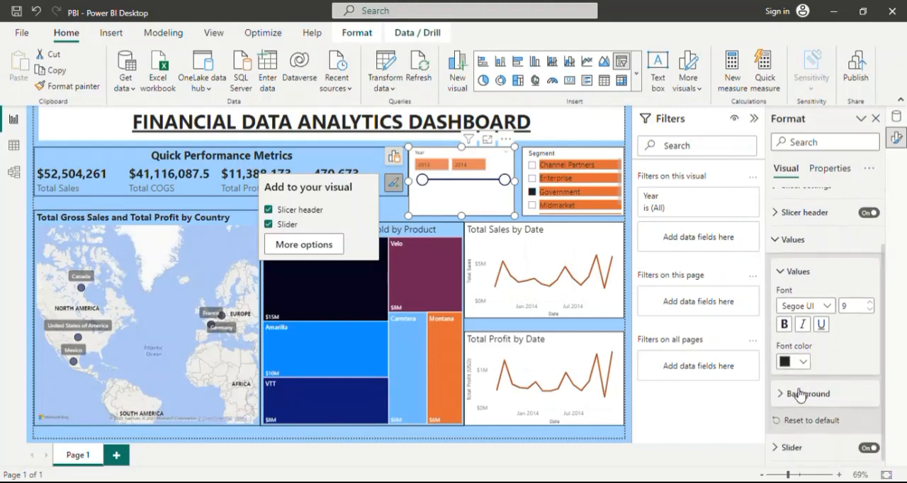
{"action": "left_click", "coordinate": [785, 396]}
{"action": "scroll", "coordinate": [786, 396], "scroll_direction": "down", "scroll_amount": 1}
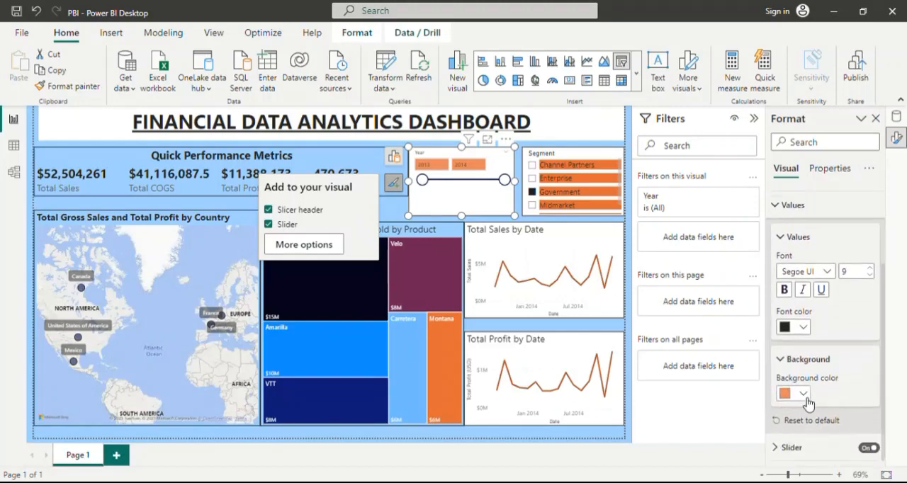
{"action": "left_click", "coordinate": [803, 394]}
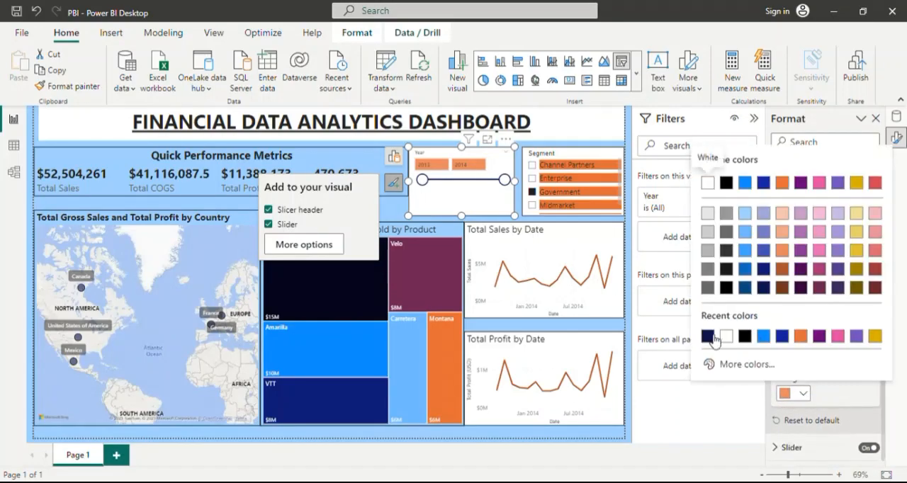
{"action": "left_click", "coordinate": [764, 287]}
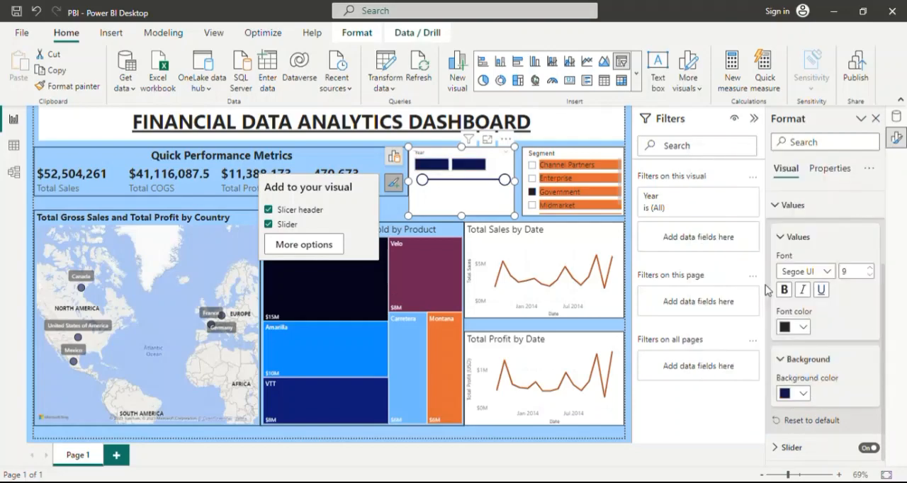
{"action": "left_click", "coordinate": [803, 327]}
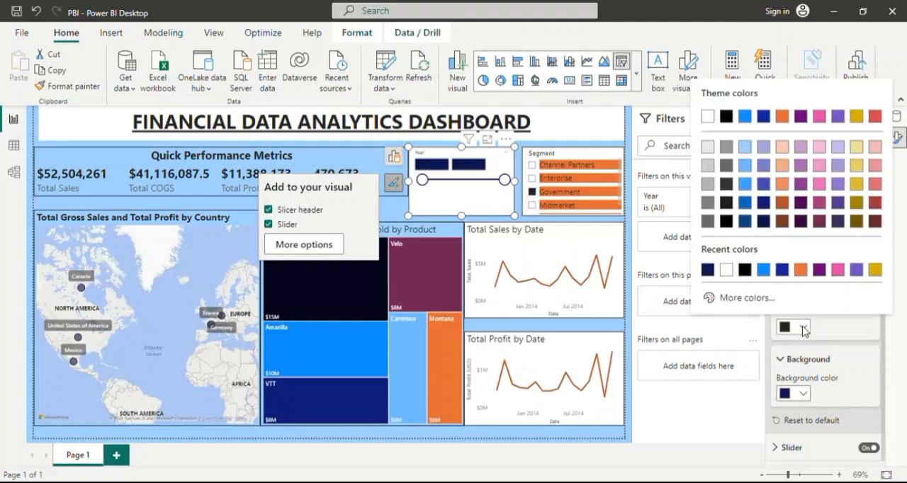
{"action": "left_click", "coordinate": [726, 270]}
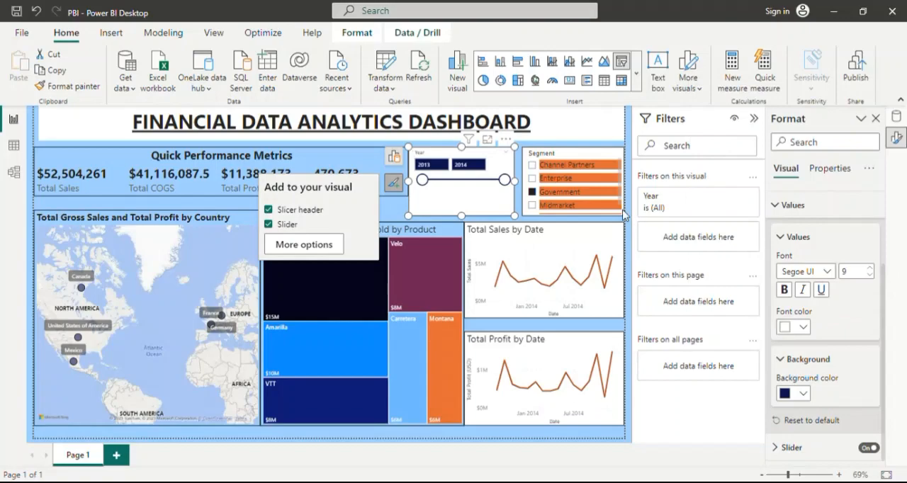
Set the Segment slicer's value font color to white and its value background to dark navy (Theme color 2, 50% darker).
{"action": "left_click", "coordinate": [593, 158]}
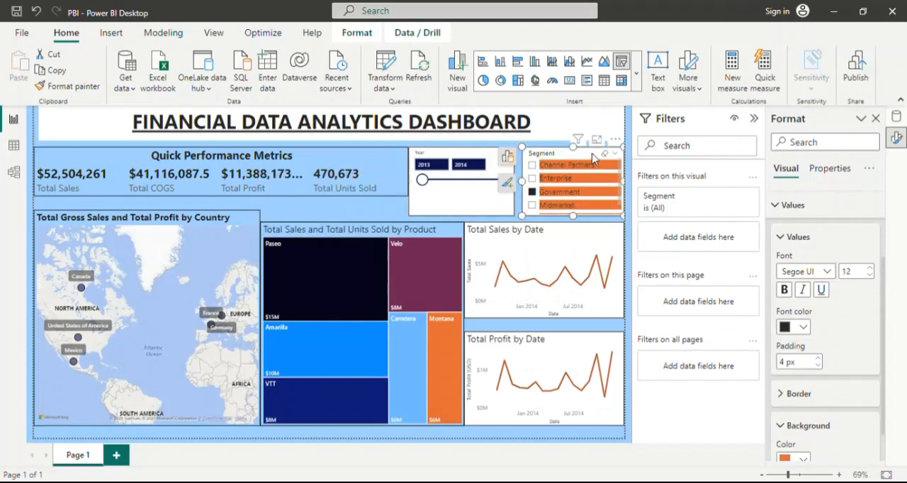
{"action": "left_click", "coordinate": [803, 328]}
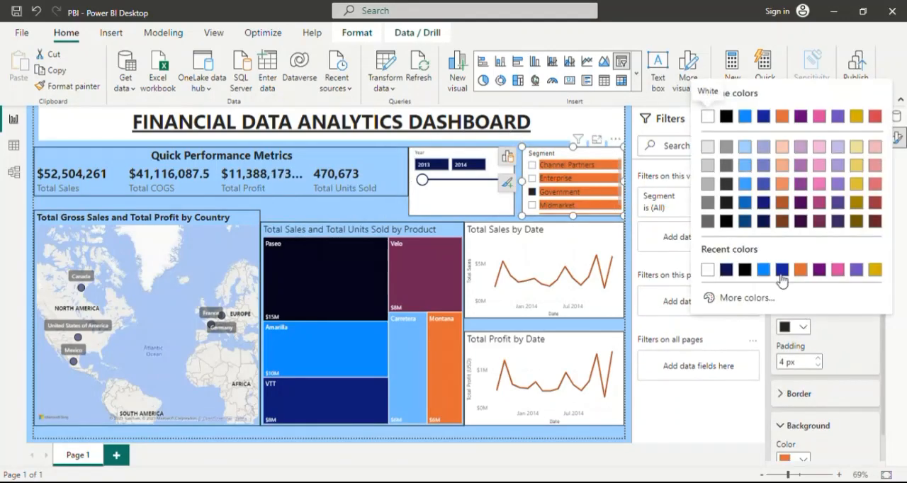
{"action": "left_click", "coordinate": [707, 269]}
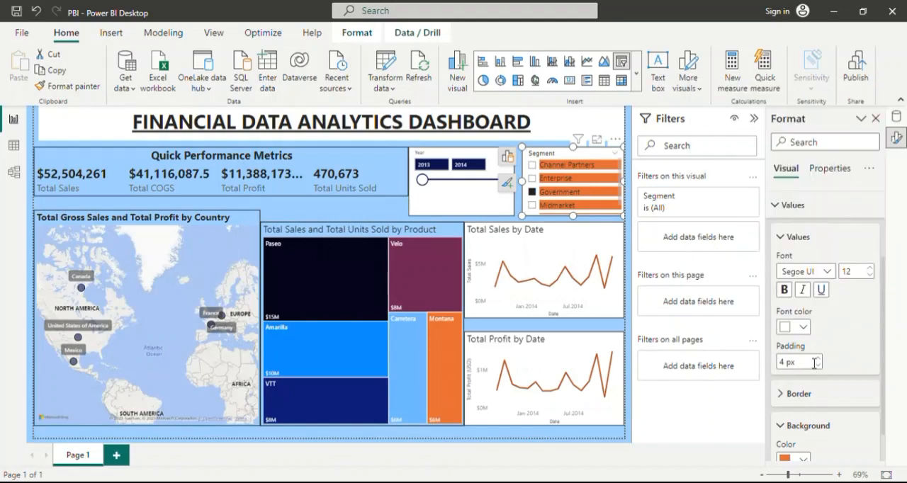
{"action": "scroll", "coordinate": [799, 388], "scroll_direction": "down", "scroll_amount": 1}
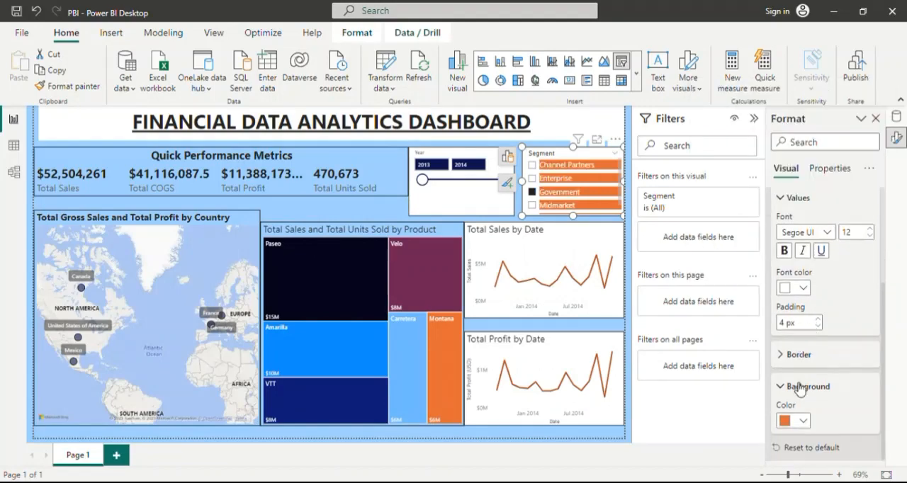
{"action": "left_click", "coordinate": [801, 421]}
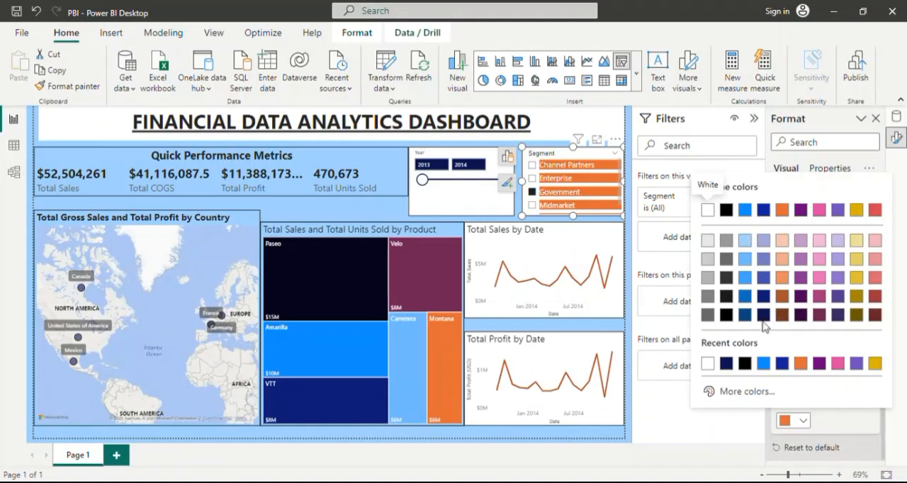
{"action": "left_click", "coordinate": [763, 314]}
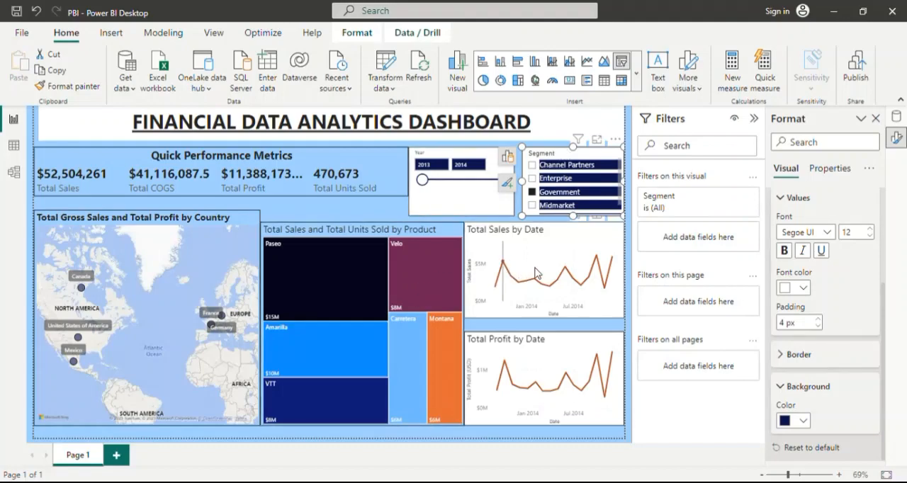
{"action": "left_click", "coordinate": [592, 234]}
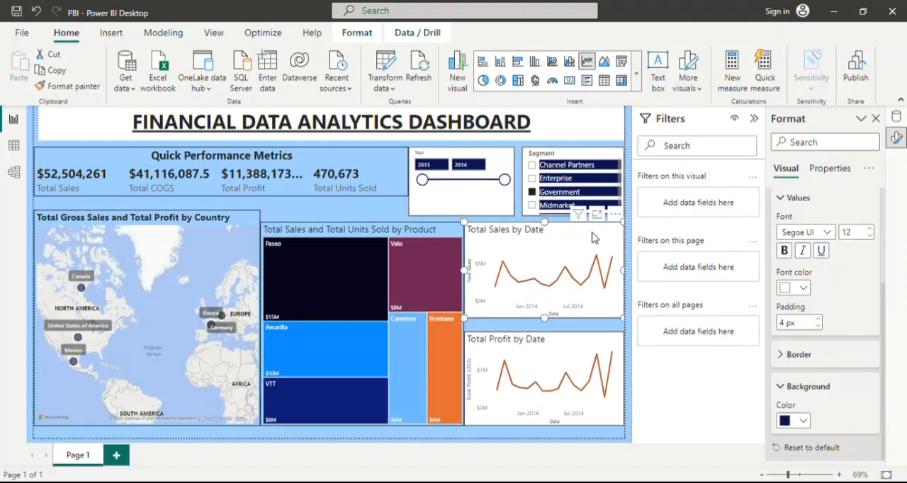
{"action": "left_click", "coordinate": [378, 162]}
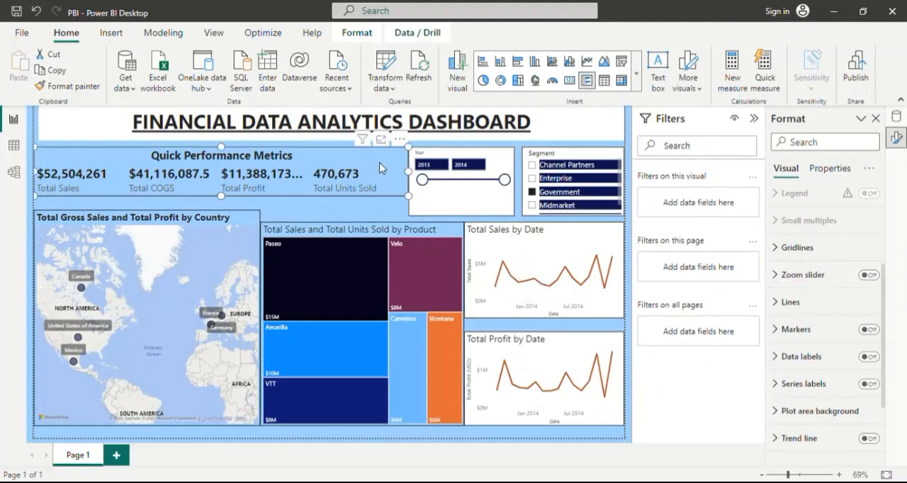
{"action": "left_click", "coordinate": [382, 206]}
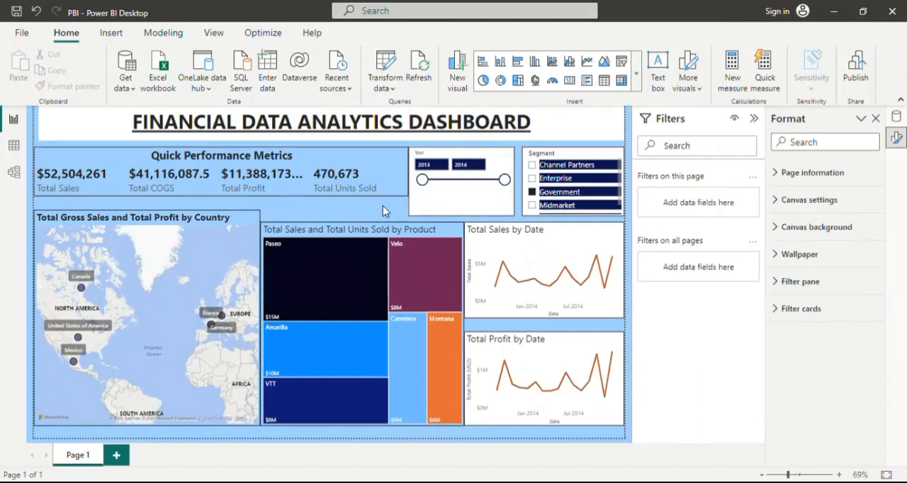
{"action": "left_click", "coordinate": [411, 230]}
{"action": "left_click_drag", "start_coordinate": [362, 222], "coordinate": [366, 224]}
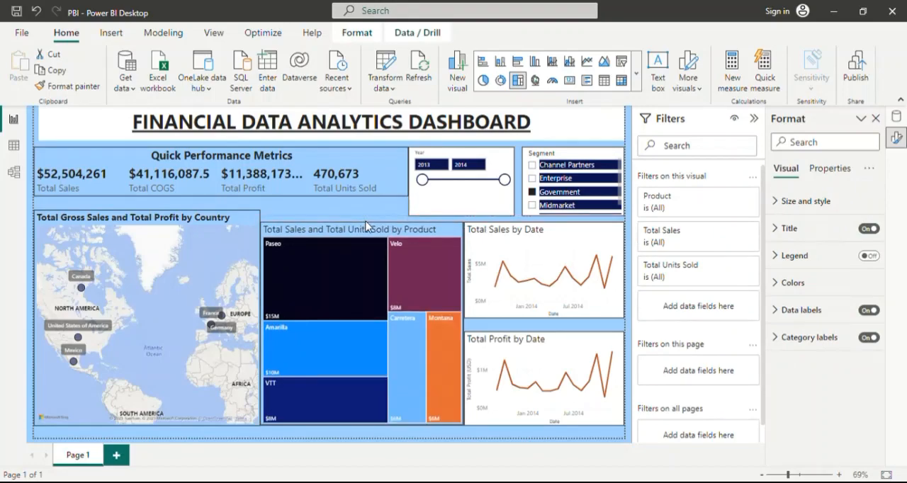
Lower the country map's top edge to align with the treemap, and extend the Quick Performance Metrics card down to the slicers' bottom edge.
{"action": "left_click", "coordinate": [219, 218]}
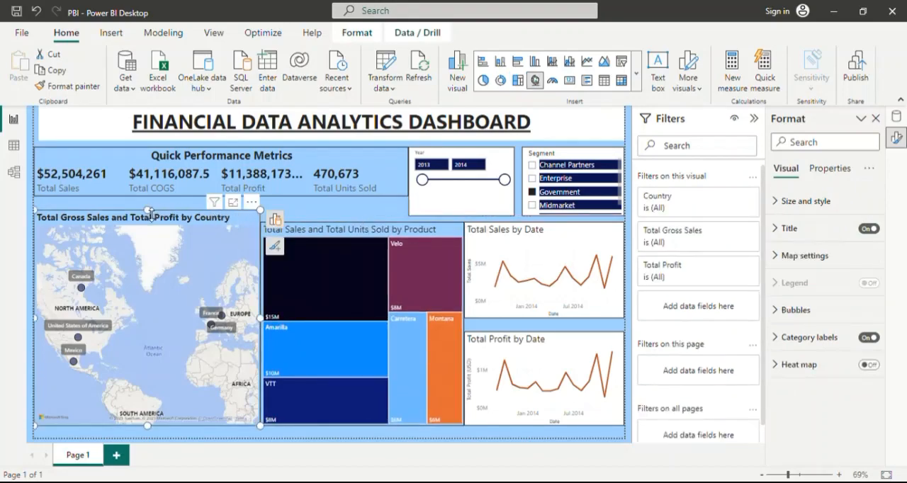
{"action": "left_click_drag", "start_coordinate": [148, 219], "coordinate": [147, 224]}
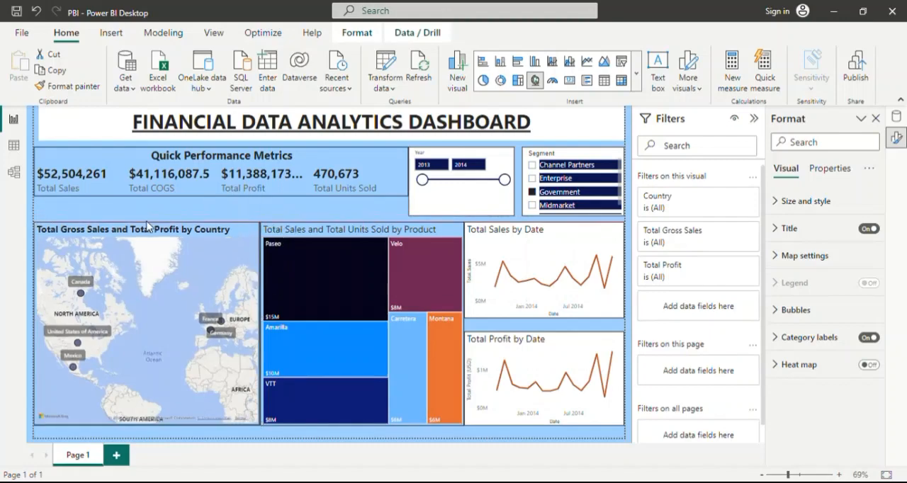
{"action": "left_click", "coordinate": [204, 184]}
{"action": "left_click_drag", "start_coordinate": [226, 206], "coordinate": [230, 213]}
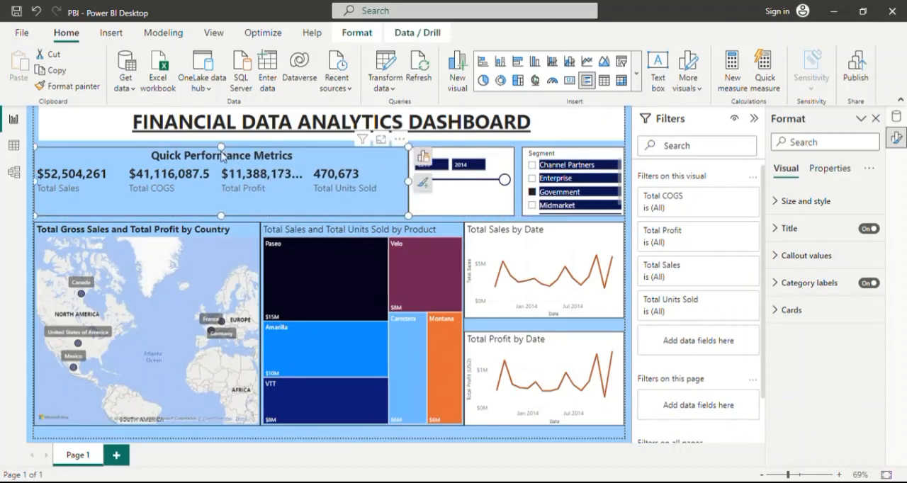
{"action": "left_click_drag", "start_coordinate": [221, 151], "coordinate": [223, 152]}
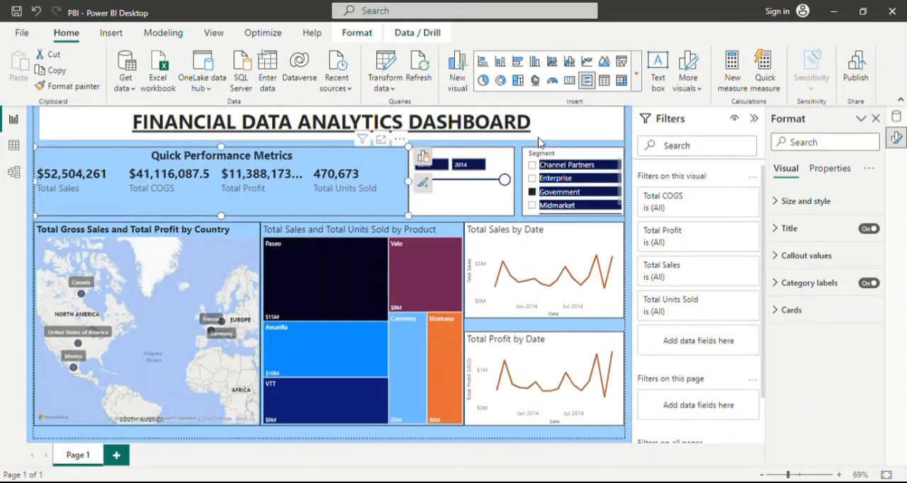
{"action": "left_click", "coordinate": [580, 133]}
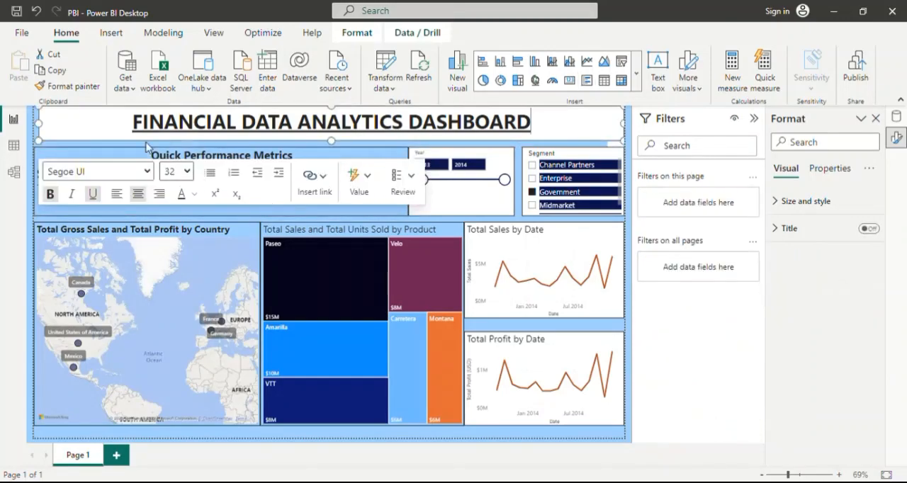
{"action": "left_click", "coordinate": [119, 149]}
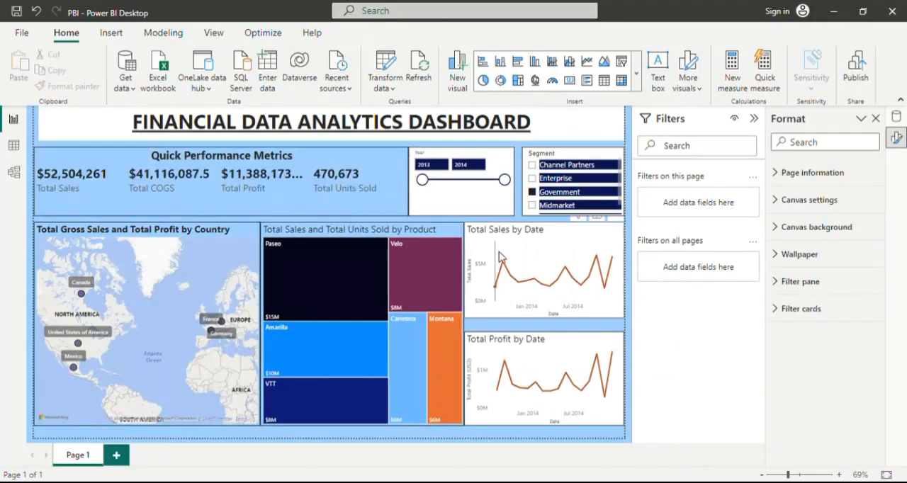
{"action": "mouse_move", "coordinate": [500, 257]}
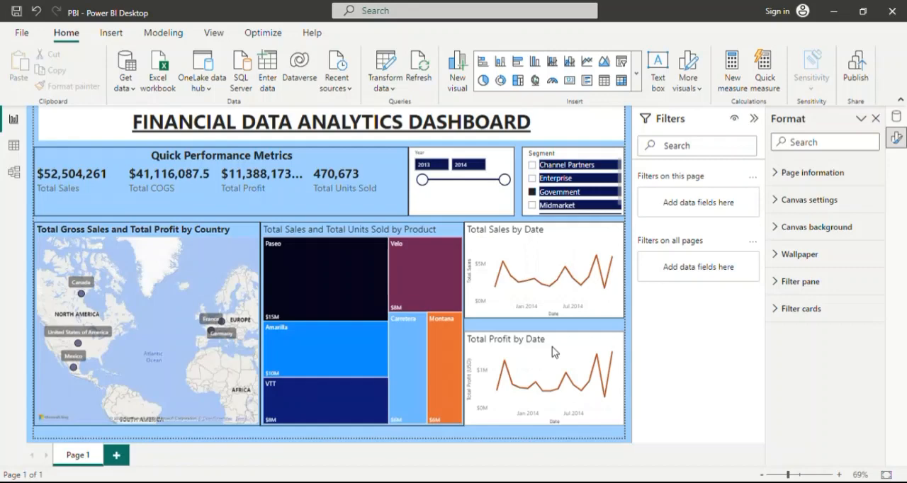
{"action": "mouse_move", "coordinate": [552, 346]}
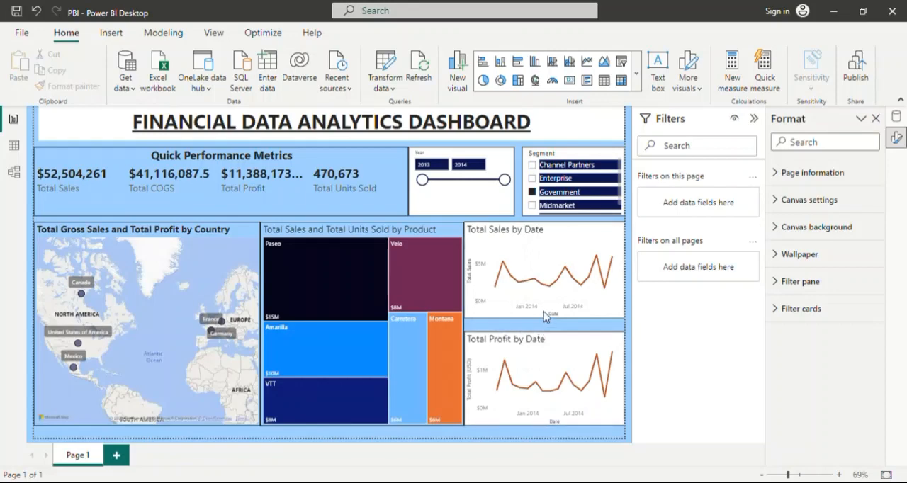
{"action": "mouse_move", "coordinate": [544, 306]}
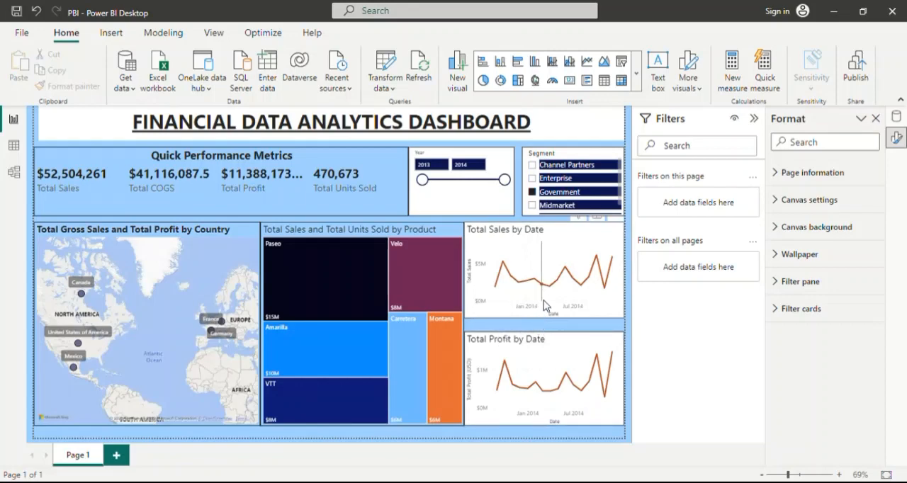
Extend the Total Profit by Date chart's top edge upward to narrow the gap below the Total Sales by Date chart.
{"action": "left_click", "coordinate": [554, 341]}
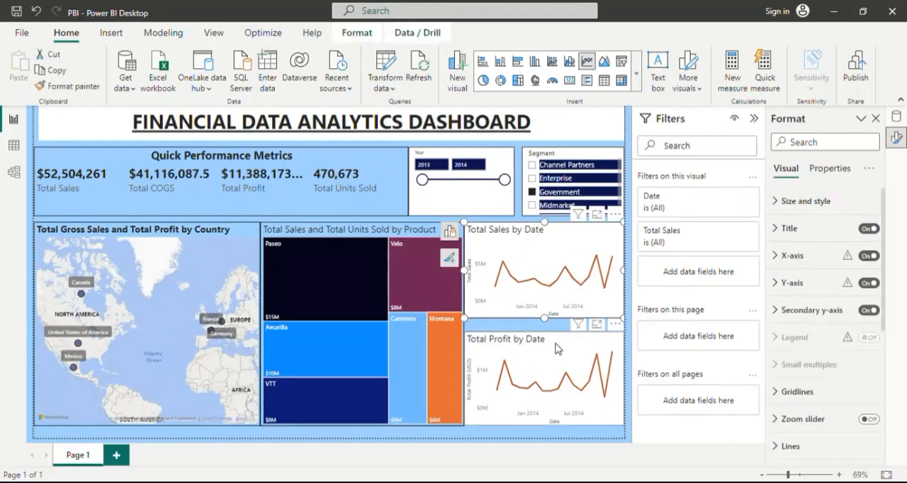
{"action": "left_click_drag", "start_coordinate": [546, 335], "coordinate": [546, 326]}
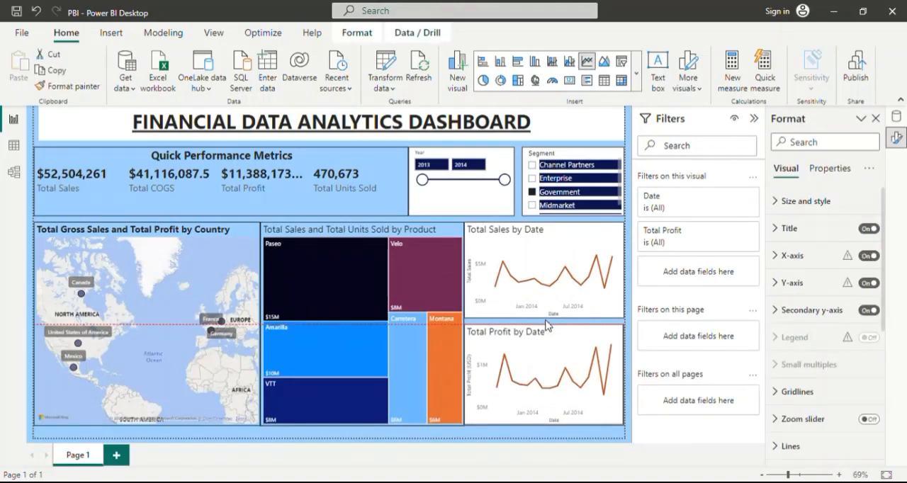
{"action": "left_click_drag", "start_coordinate": [545, 325], "coordinate": [545, 324]}
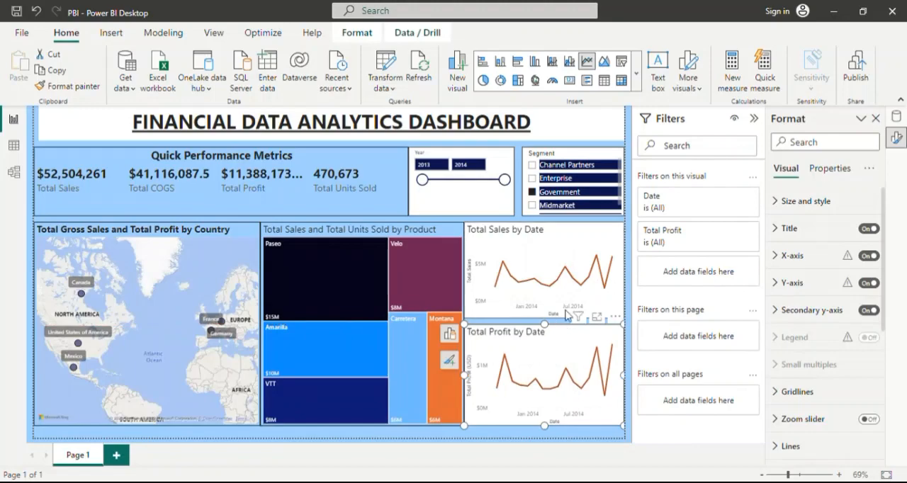
{"action": "left_click", "coordinate": [606, 237]}
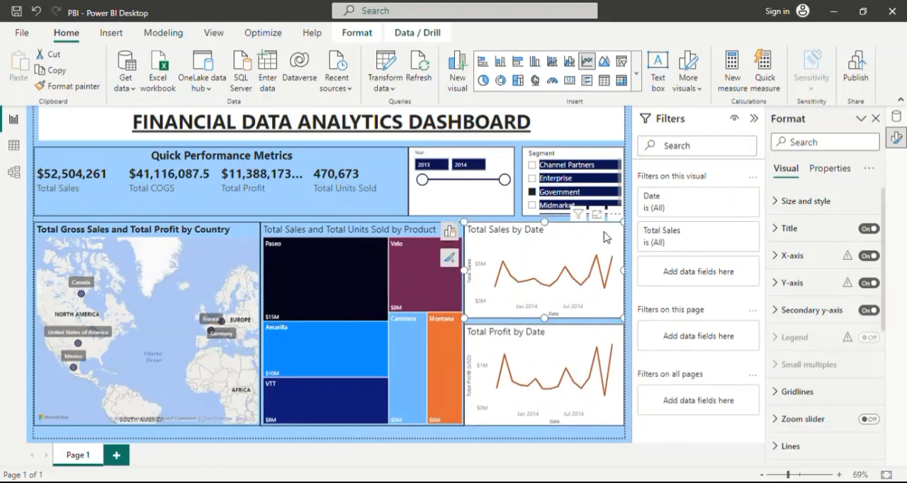
{"action": "left_click", "coordinate": [519, 171]}
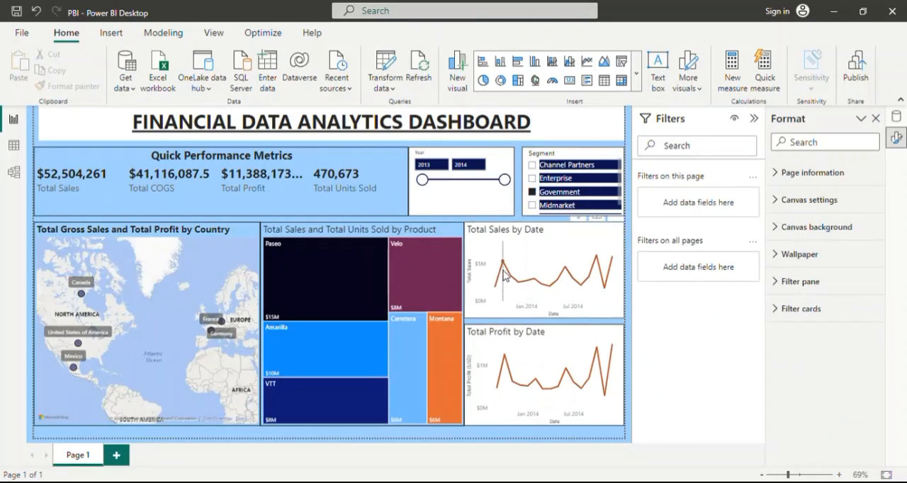